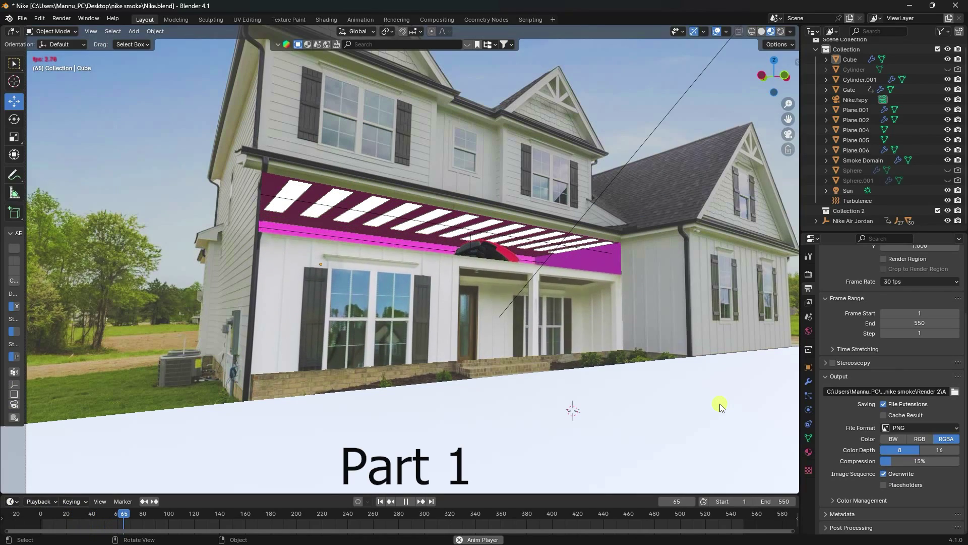
Examine the finished shoe and smoke scene in rendered shading, from a free viewpoint and through the camera.
{"action": "middle_click_drag", "start_coordinate": [719, 404], "coordinate": [376, 320]}
{"action": "key", "text": "space"}
{"action": "left_click", "coordinate": [780, 32]}
{"action": "mouse_move", "coordinate": [444, 371]}
{"action": "middle_mouse_down"}
{"action": "mouse_move", "coordinate": [335, 357]}
{"action": "mouse_move", "coordinate": [569, 357]}
{"action": "mouse_move", "coordinate": [492, 359]}
{"action": "middle_mouse_up"}
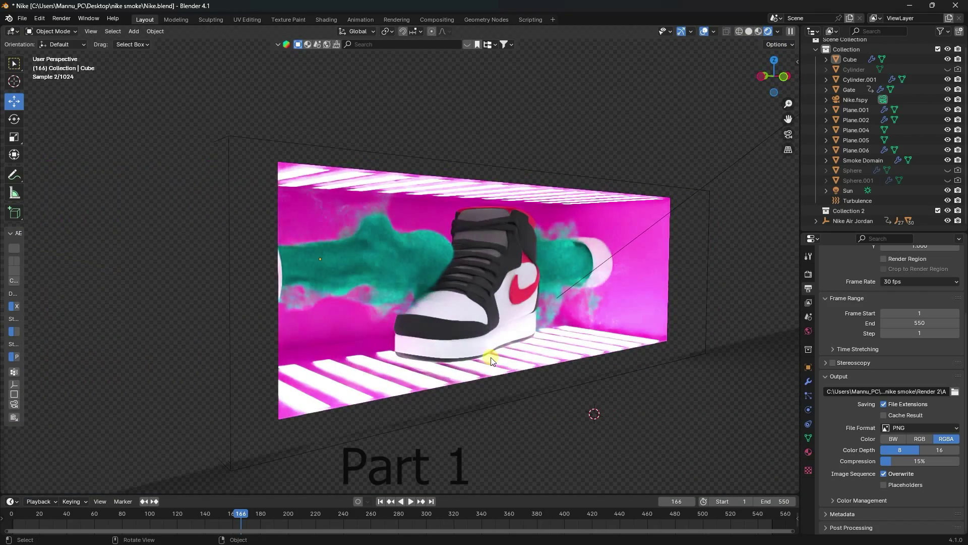
{"action": "key", "text": "KP_0"}
{"action": "scroll", "coordinate": [338, 357], "scroll_direction": "up", "scroll_amount": 2}
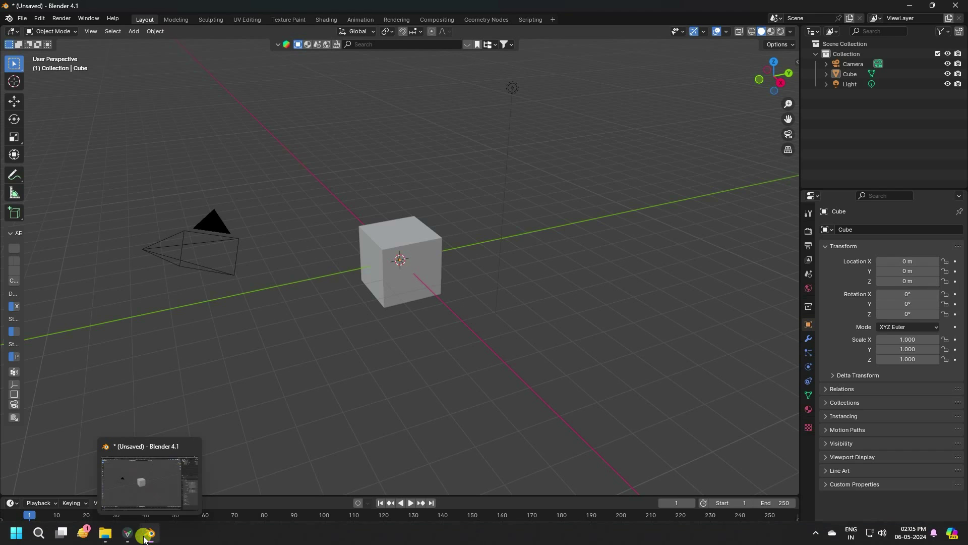
Switch to fSpy and load the house photo from the nike smoke folder into it.
{"action": "left_click", "coordinate": [127, 534]}
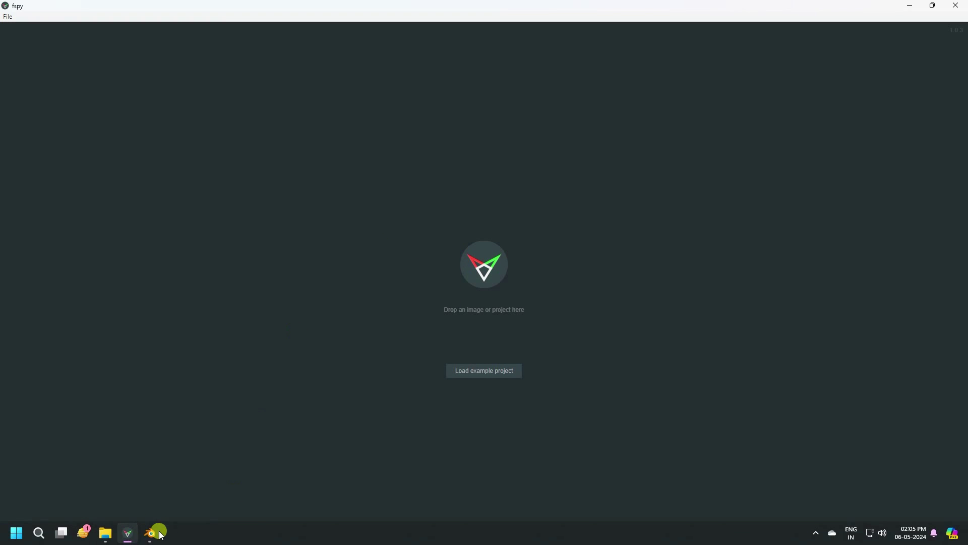
{"action": "left_click", "coordinate": [106, 534]}
{"action": "left_click", "coordinate": [131, 462]}
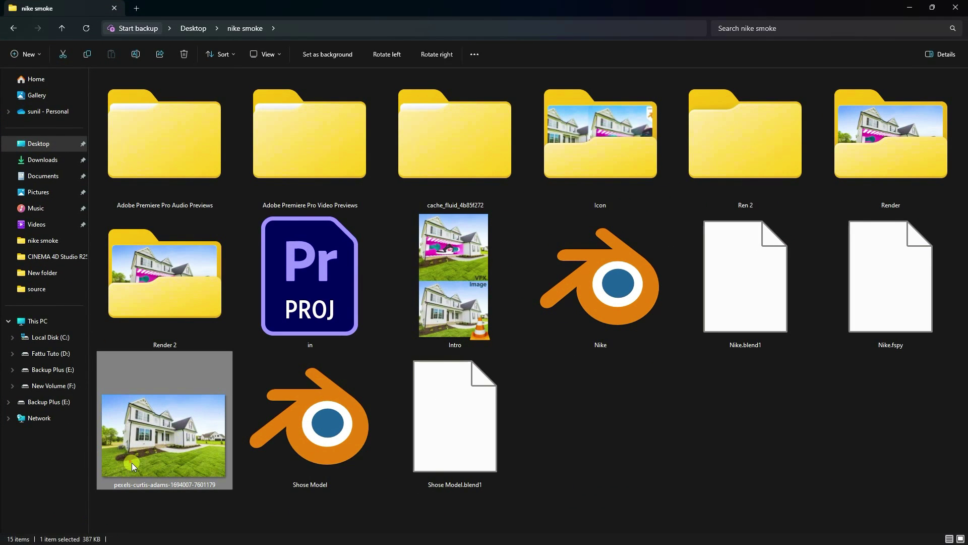
{"action": "left_click_drag", "start_coordinate": [158, 450], "coordinate": [356, 337]}
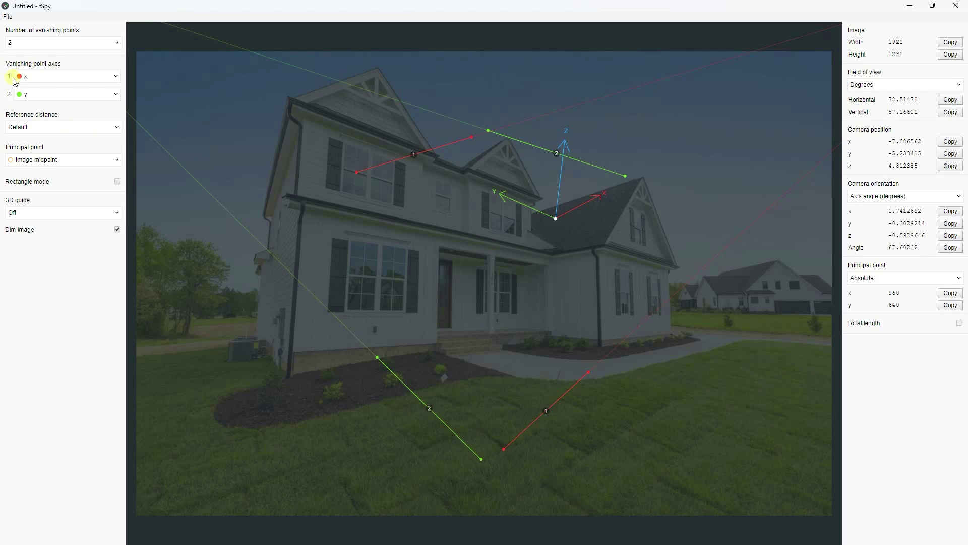
Set the second vanishing point axis to z and align the two x-axis lines with the facade's lower roof edge and base.
{"action": "left_click", "coordinate": [26, 94]}
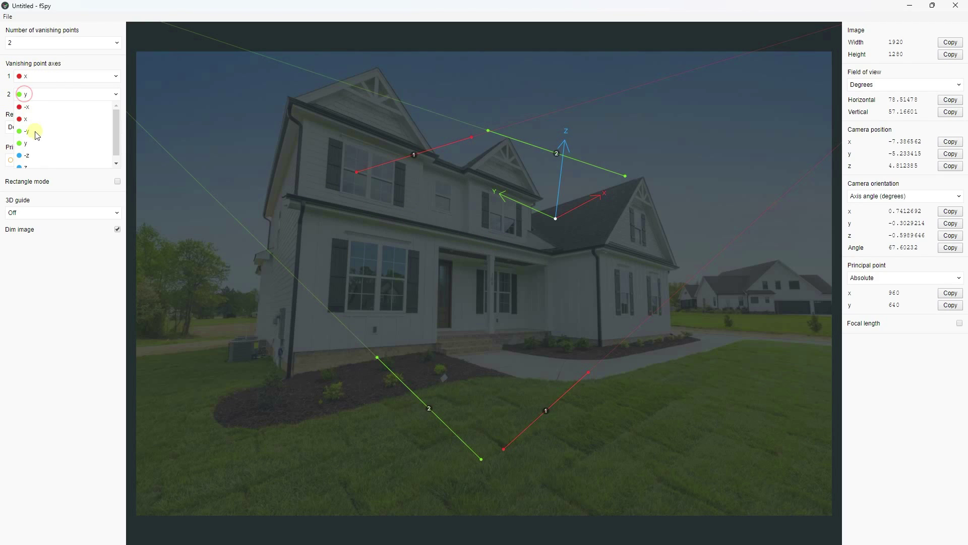
{"action": "left_click", "coordinate": [23, 162]}
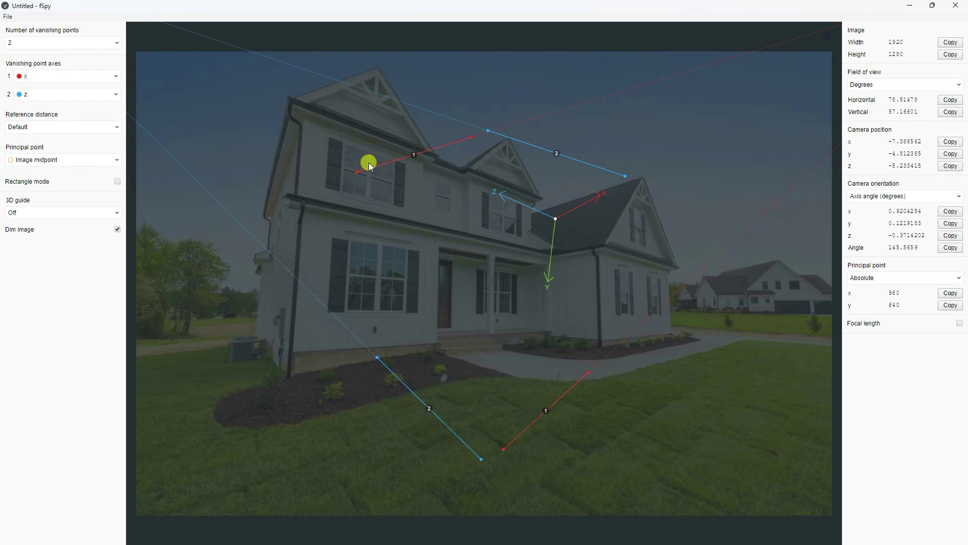
{"action": "left_click_drag", "start_coordinate": [353, 172], "coordinate": [291, 203]}
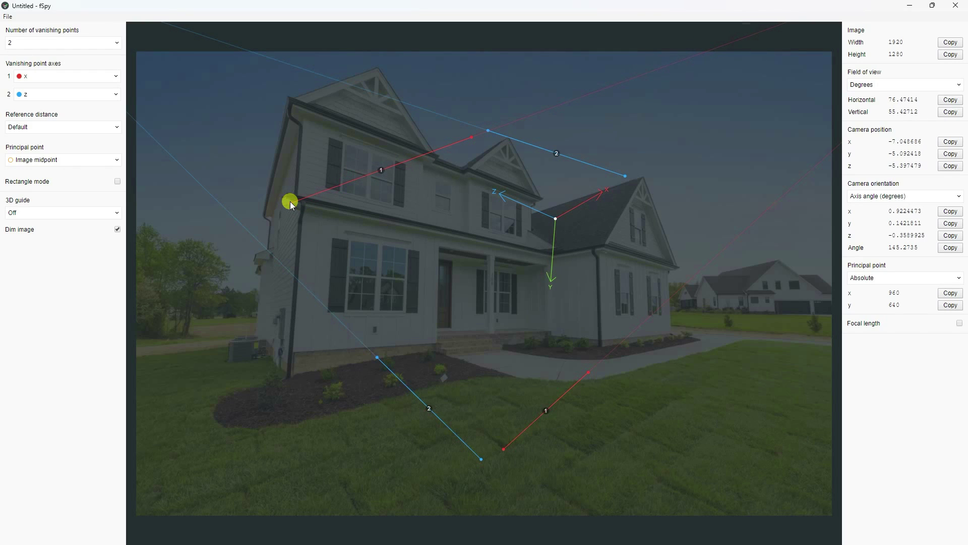
{"action": "left_click_drag", "start_coordinate": [469, 137], "coordinate": [545, 252]}
{"action": "left_click_drag", "start_coordinate": [290, 206], "coordinate": [276, 190], "text": "shift"}
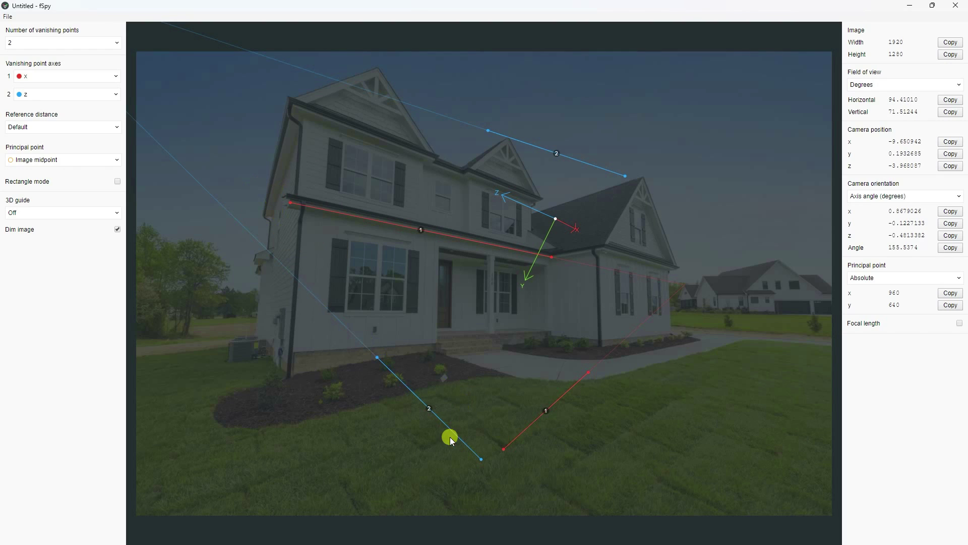
{"action": "left_click_drag", "start_coordinate": [501, 449], "coordinate": [293, 352]}
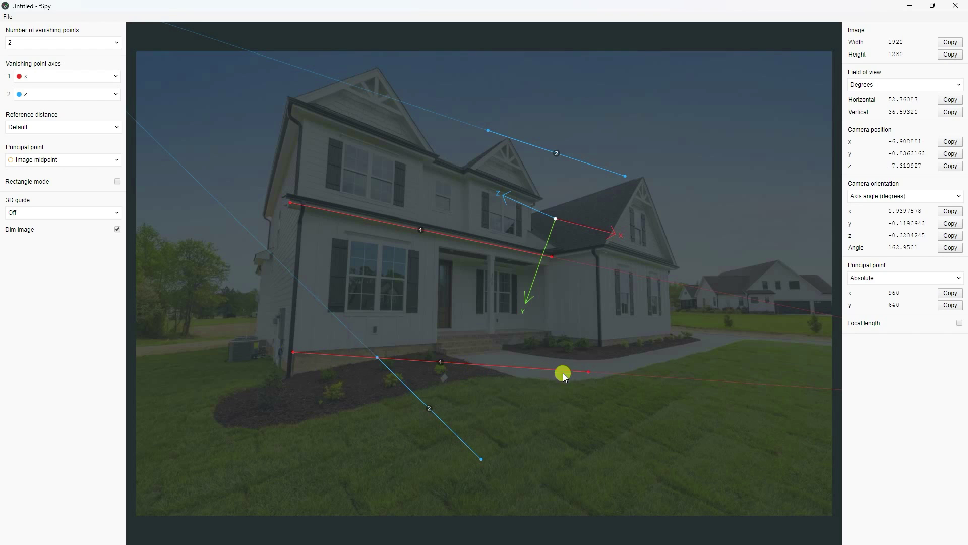
{"action": "left_click_drag", "start_coordinate": [586, 371], "coordinate": [436, 341]}
Align the two z-axis lines with the vertical edges at both ends of the front wall section.
{"action": "left_click_drag", "start_coordinate": [376, 358], "coordinate": [301, 221]}
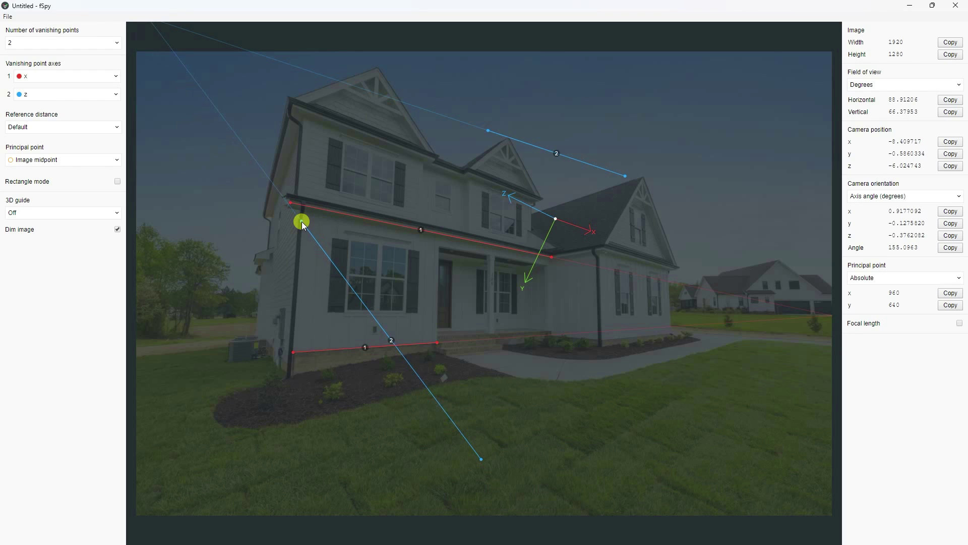
{"action": "left_click_drag", "start_coordinate": [482, 456], "coordinate": [295, 346]}
{"action": "left_click_drag", "start_coordinate": [489, 133], "coordinate": [439, 342]}
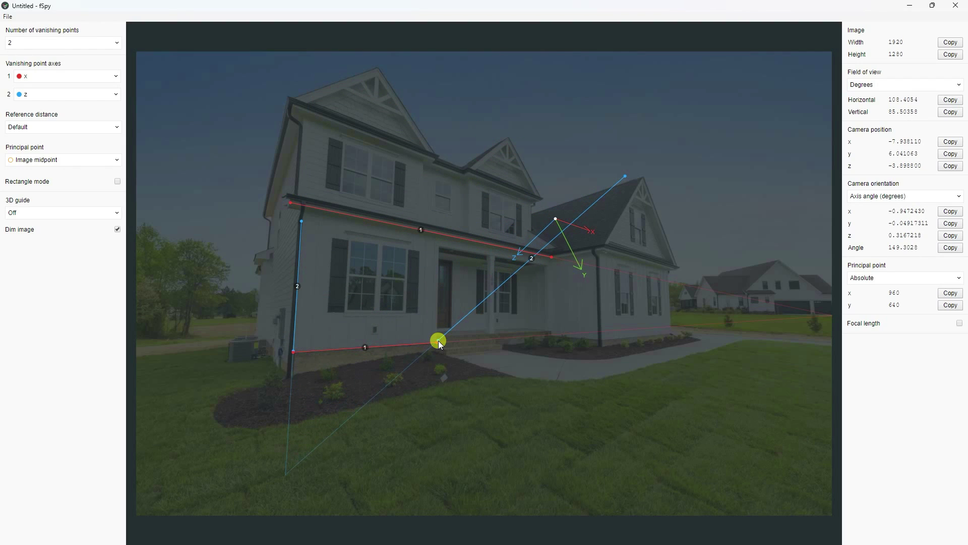
{"action": "left_click_drag", "start_coordinate": [626, 175], "coordinate": [440, 244]}
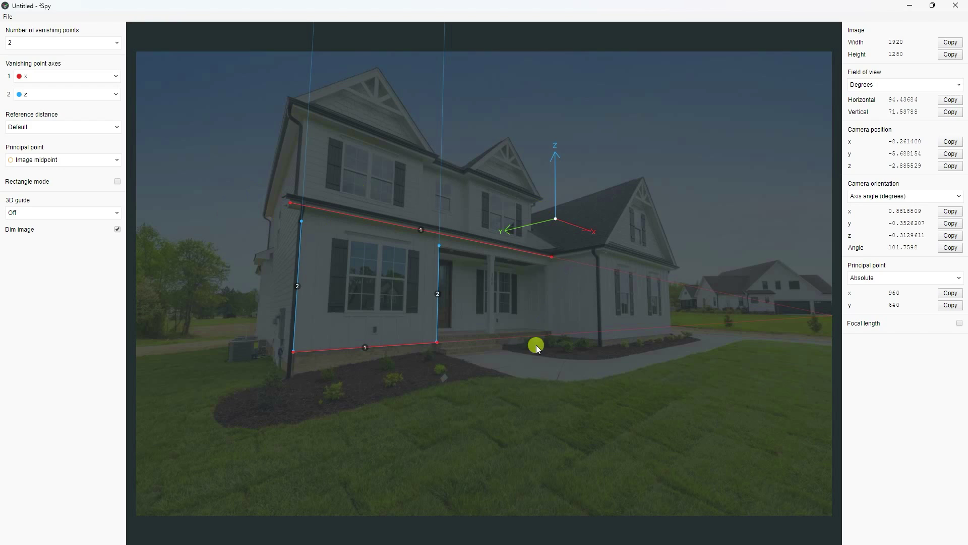
Show the xy grid floor as 3D guide and move the origin onto the lawn in front of the house.
{"action": "left_click", "coordinate": [27, 215]}
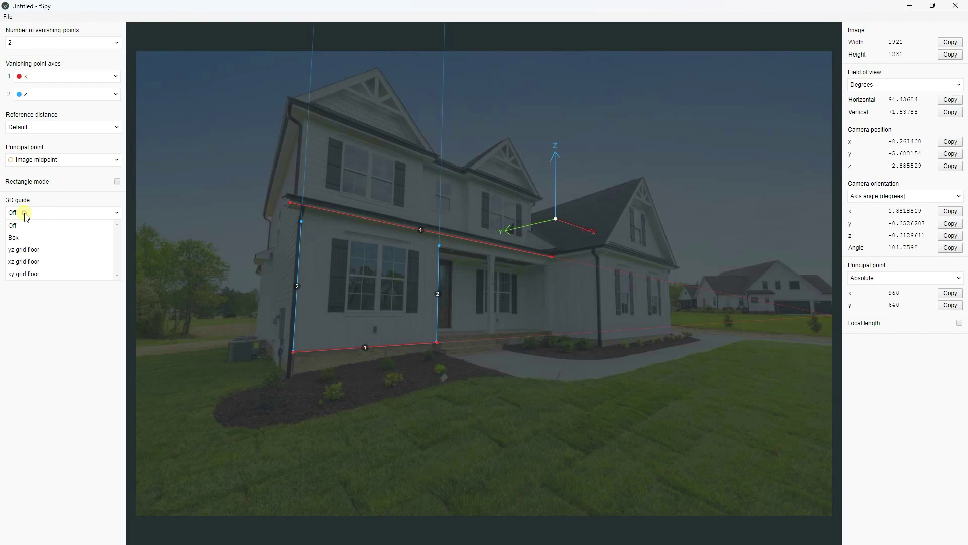
{"action": "left_click", "coordinate": [15, 275]}
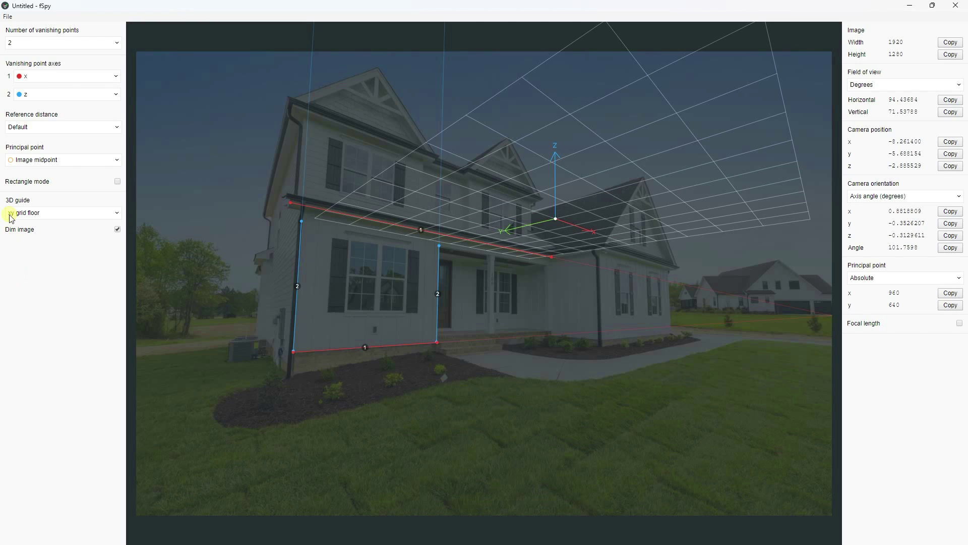
{"action": "left_click_drag", "start_coordinate": [554, 222], "coordinate": [504, 385]}
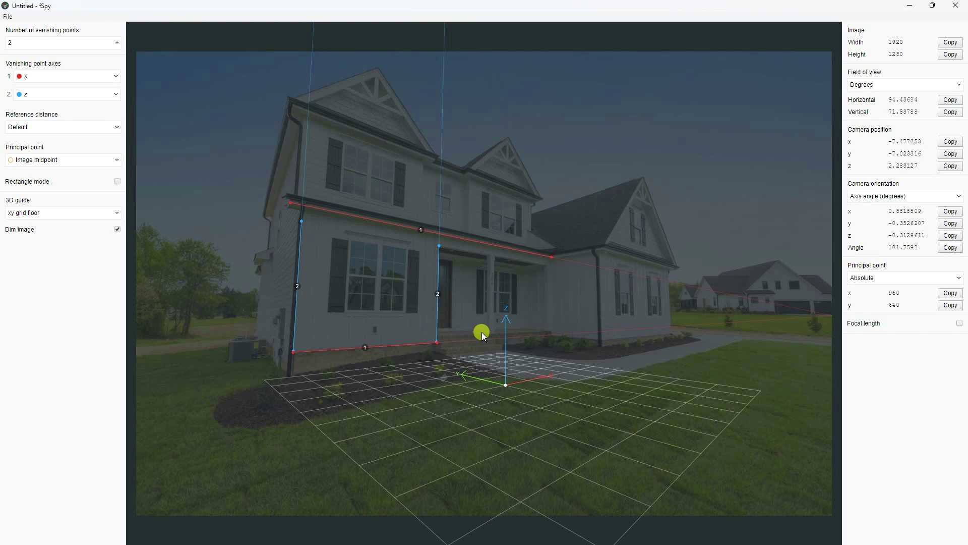
Save the fSpy project on the Desktop as NEW CAM.
{"action": "left_click", "coordinate": [8, 17]}
{"action": "left_click", "coordinate": [24, 88]}
{"action": "left_click", "coordinate": [128, 233]}
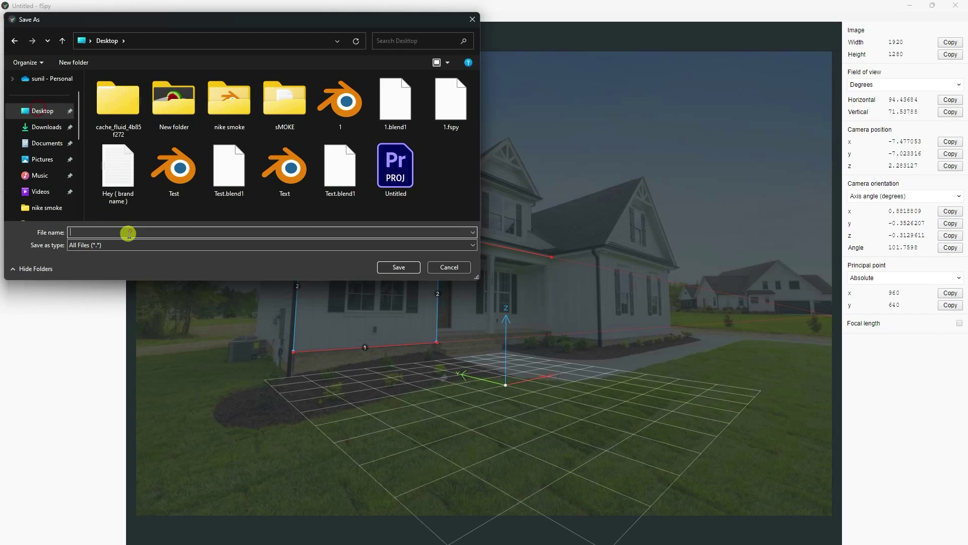
{"action": "type", "text": "N"}
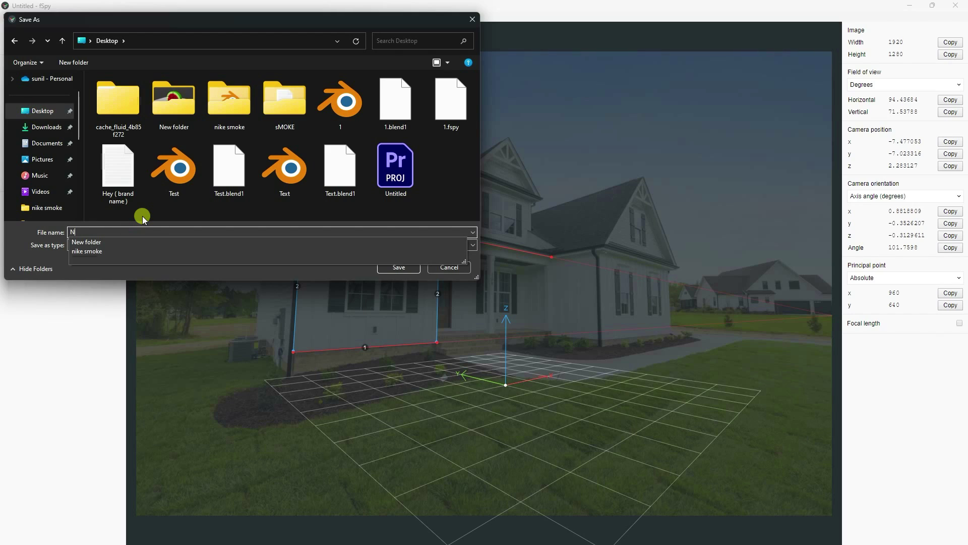
{"action": "type", "text": "EW CAM"}
{"action": "left_click", "coordinate": [399, 267]}
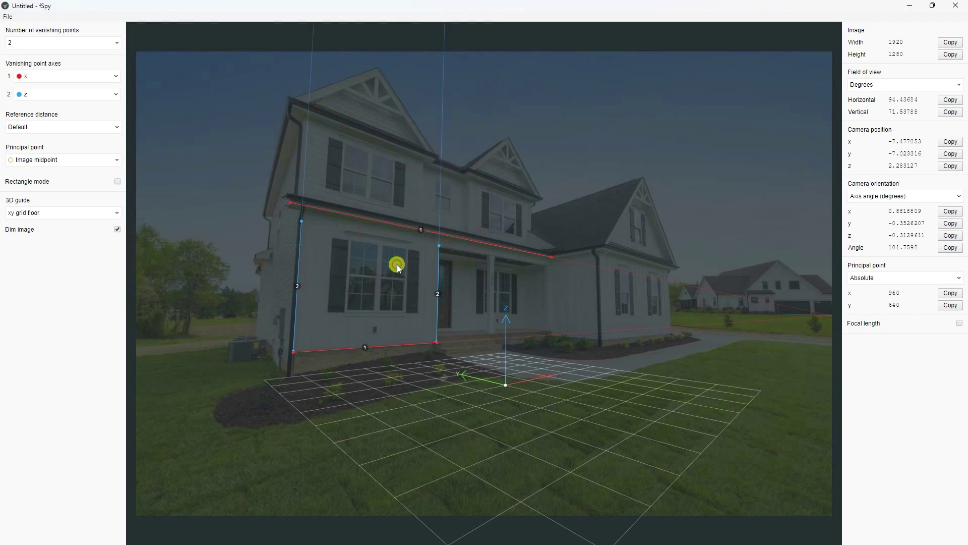
Switch to Blender and delete the default camera, cube and light.
{"action": "left_click", "coordinate": [150, 536]}
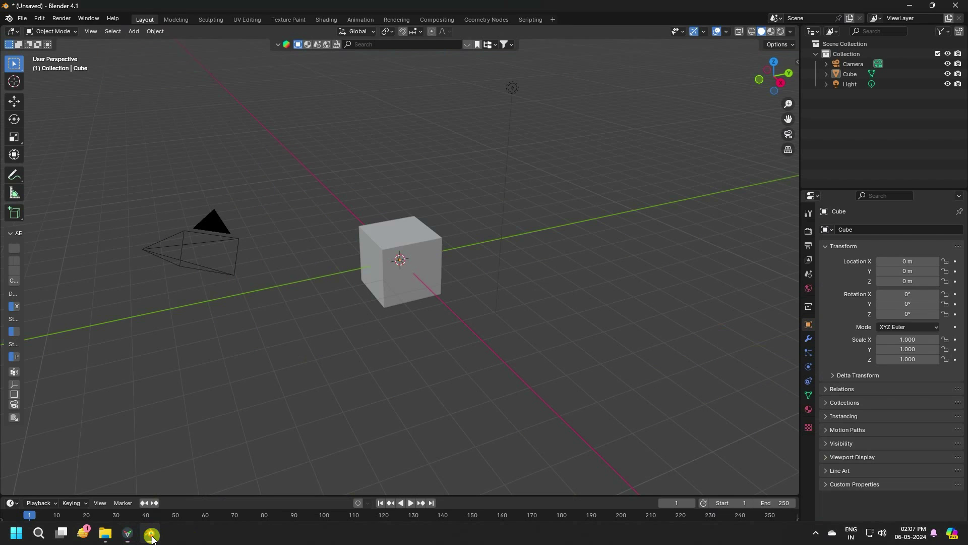
{"action": "left_click_drag", "start_coordinate": [87, 144], "coordinate": [701, 380]}
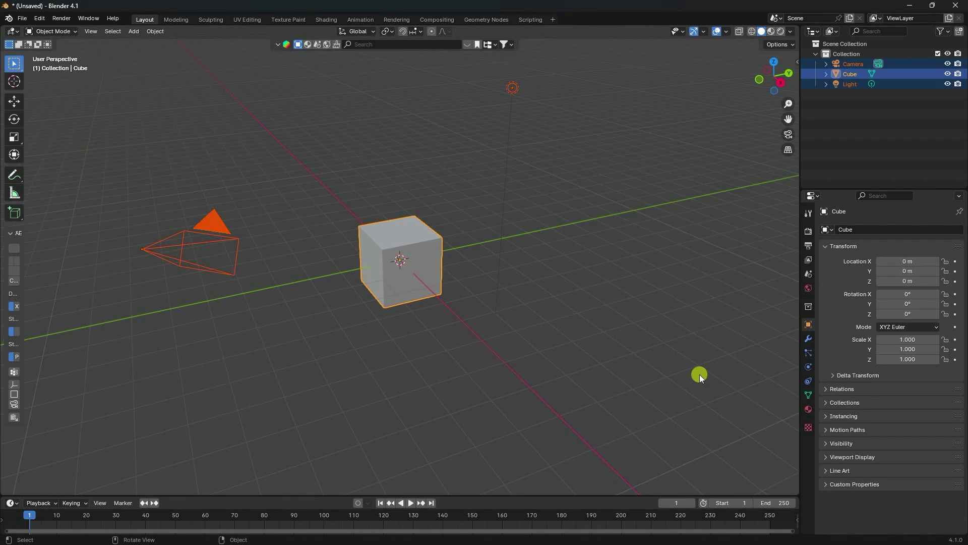
{"action": "key", "text": "Delete"}
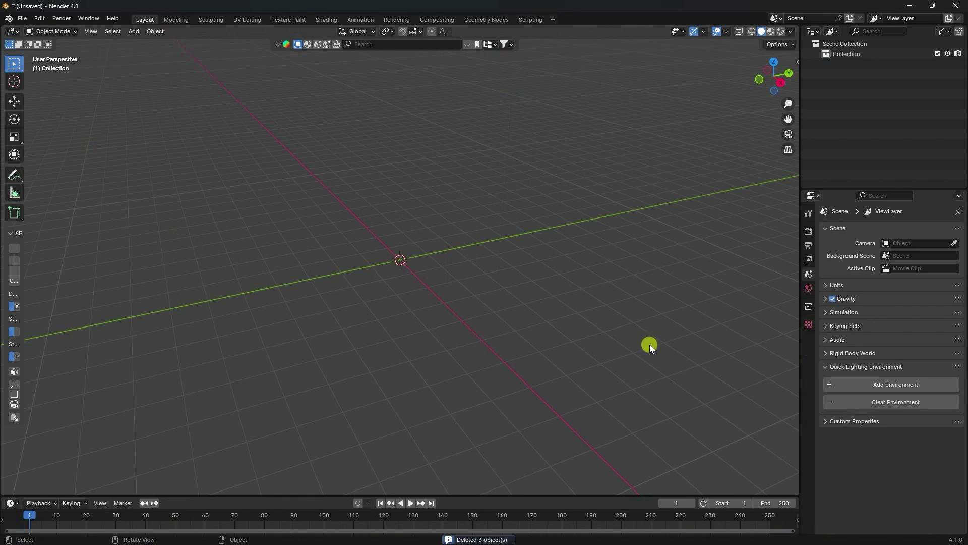
Import NEW CAM.fspy from the Desktop and fit the camera frame in the viewport.
{"action": "left_click", "coordinate": [23, 20]}
{"action": "mouse_move", "coordinate": [59, 159]}
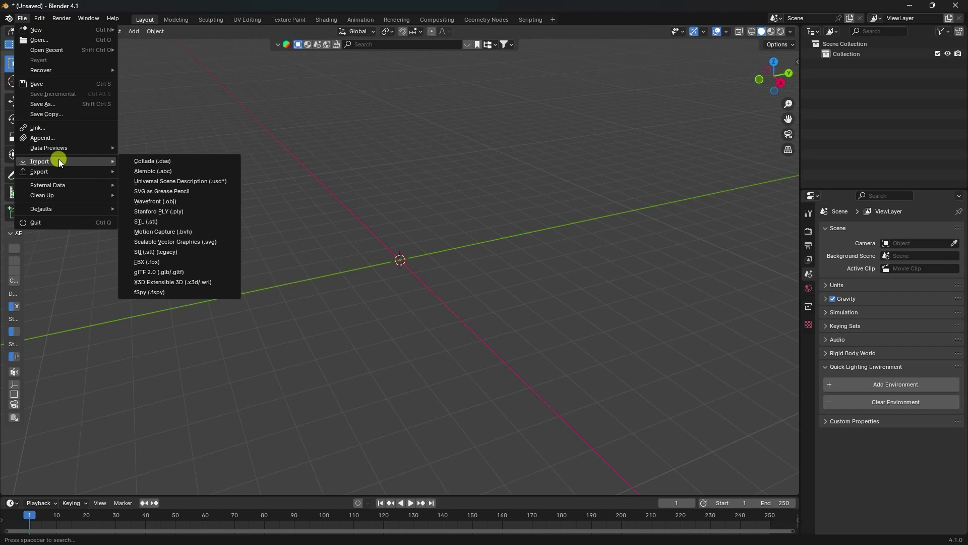
{"action": "left_click", "coordinate": [161, 291]}
{"action": "left_click", "coordinate": [188, 166]}
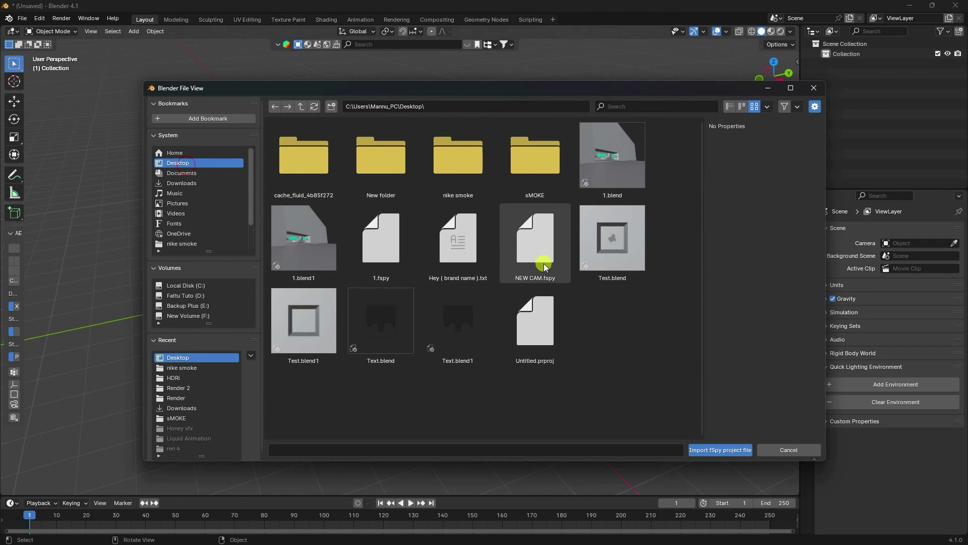
{"action": "double_click", "coordinate": [530, 256]}
{"action": "key", "text": "Home"}
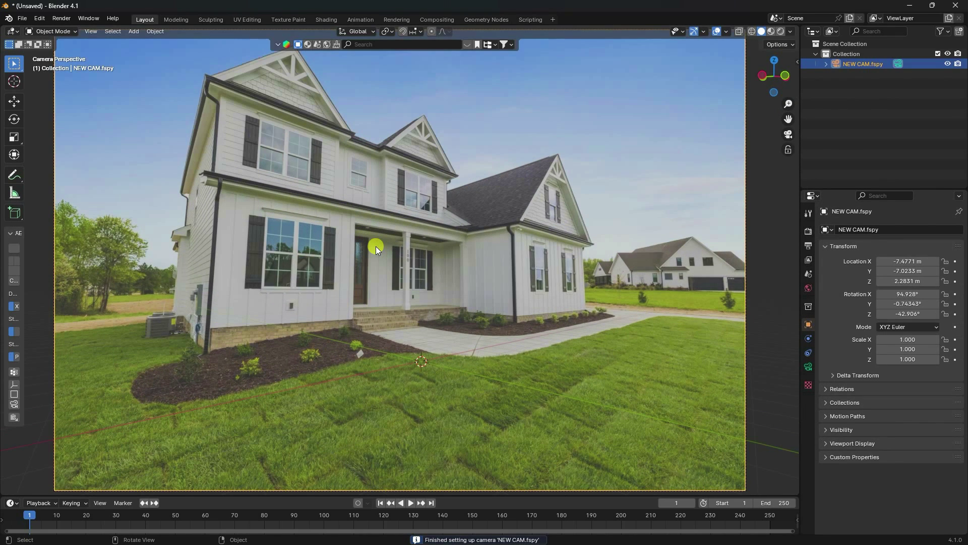
Set the opacity of the camera's background image to 1.000.
{"action": "left_click", "coordinate": [808, 367]}
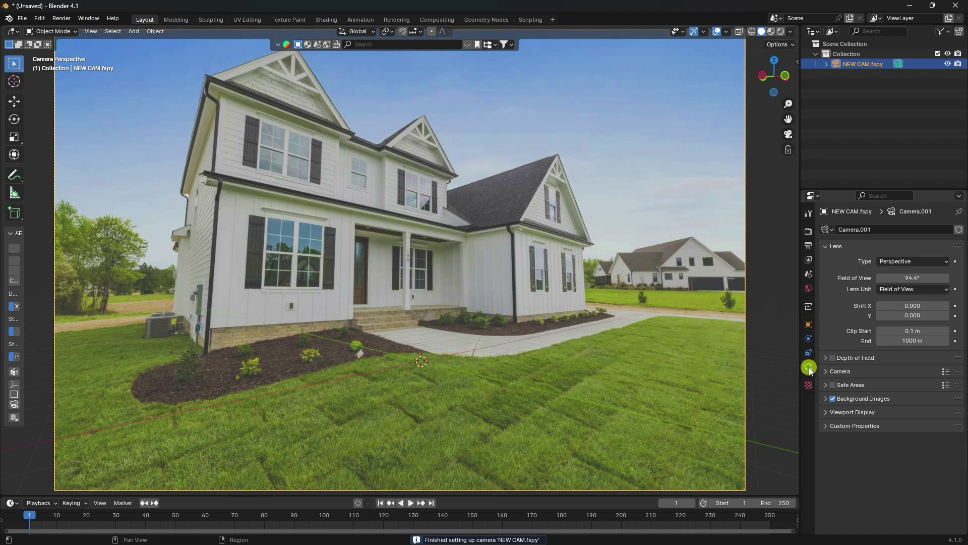
{"action": "left_click", "coordinate": [832, 399]}
{"action": "left_click", "coordinate": [829, 398]}
{"action": "scroll", "coordinate": [837, 426], "scroll_direction": "down", "scroll_amount": 5}
{"action": "left_click_drag", "start_coordinate": [888, 426], "coordinate": [897, 426]}
{"action": "left_click_drag", "start_coordinate": [168, 432], "coordinate": [957, 425]}
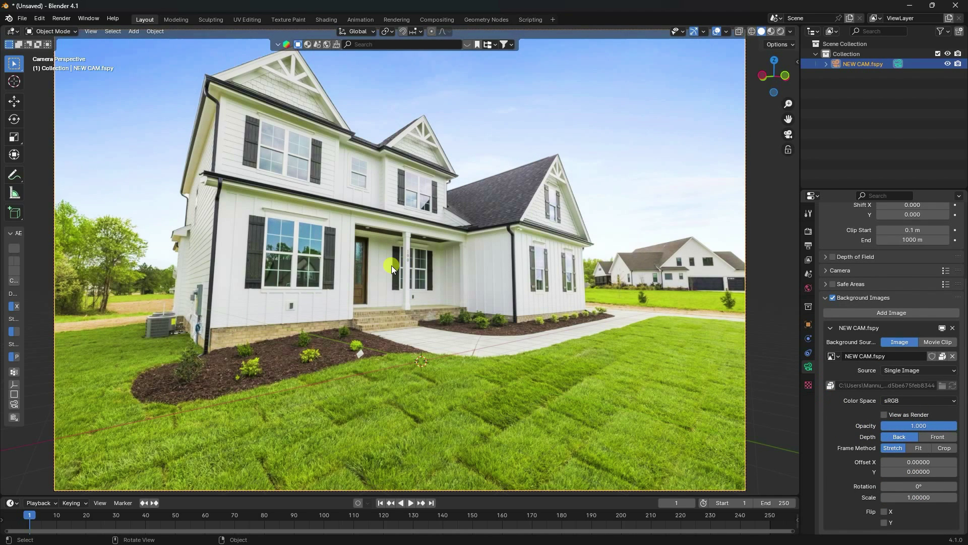
Add a mesh plane and scale it up until it covers the lawn in front of the house.
{"action": "left_click", "coordinate": [133, 32]}
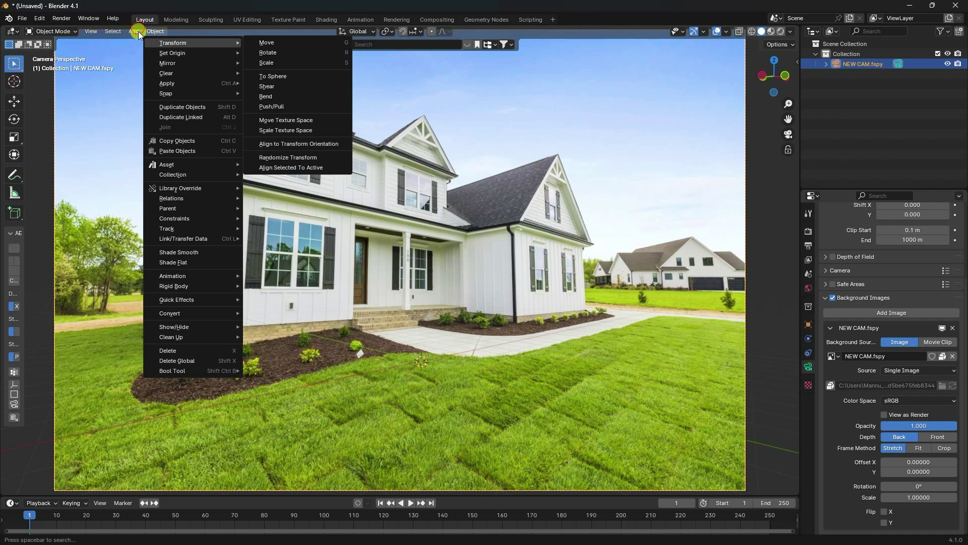
{"action": "mouse_move", "coordinate": [146, 43]}
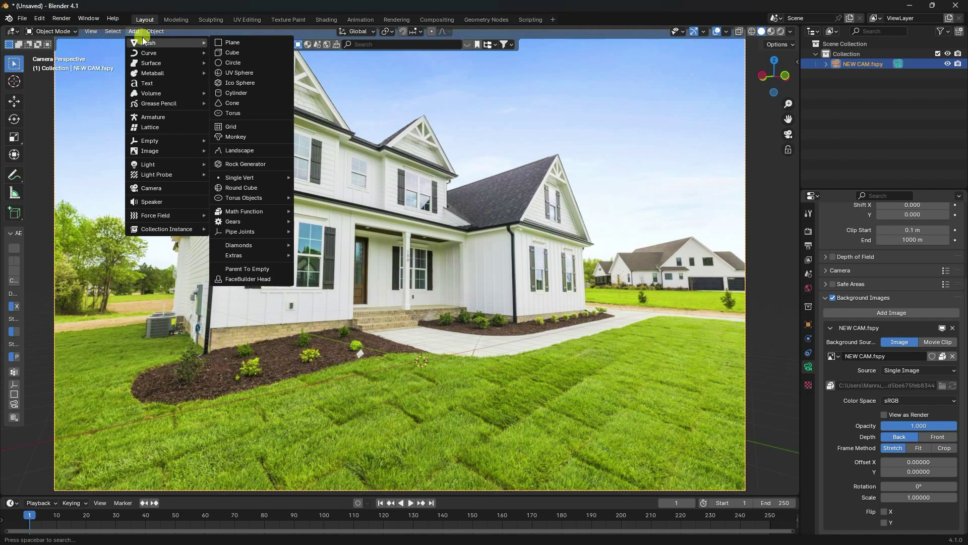
{"action": "left_click", "coordinate": [255, 44]}
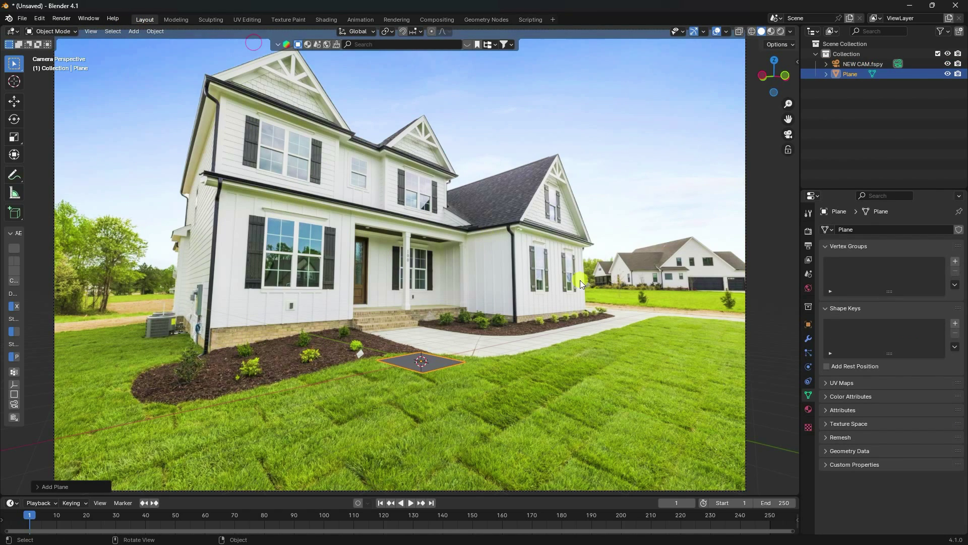
{"action": "key", "text": "s"}
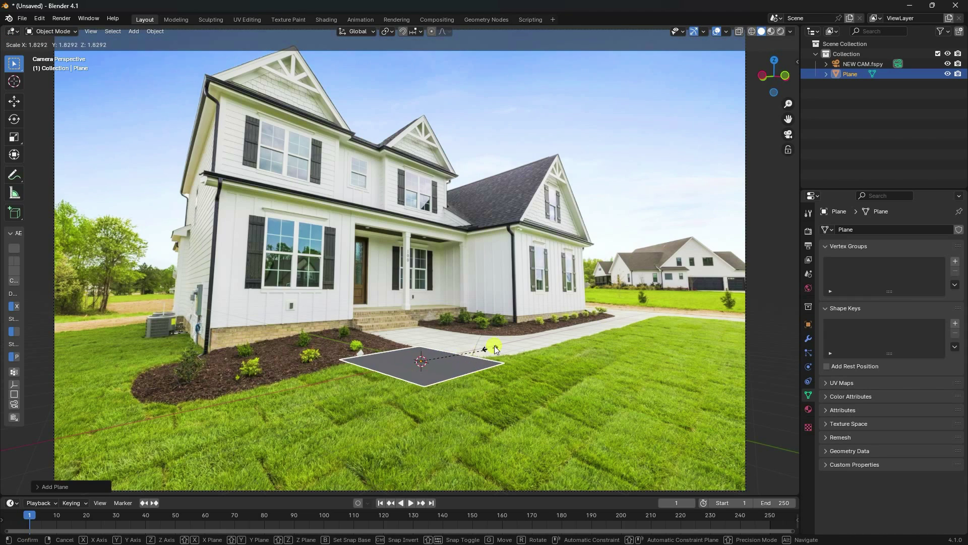
{"action": "left_click", "coordinate": [610, 331]}
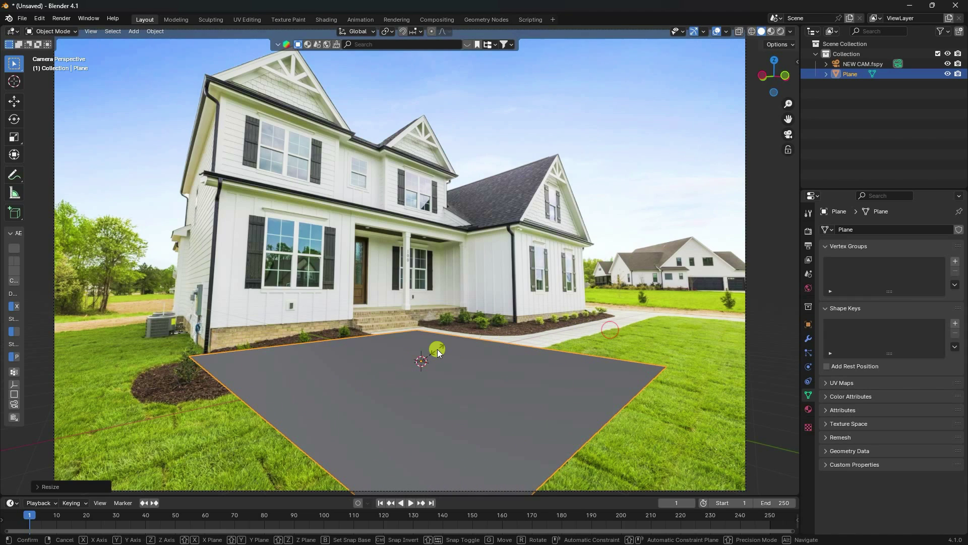
{"action": "key", "text": "s"}
{"action": "left_click", "coordinate": [450, 347]}
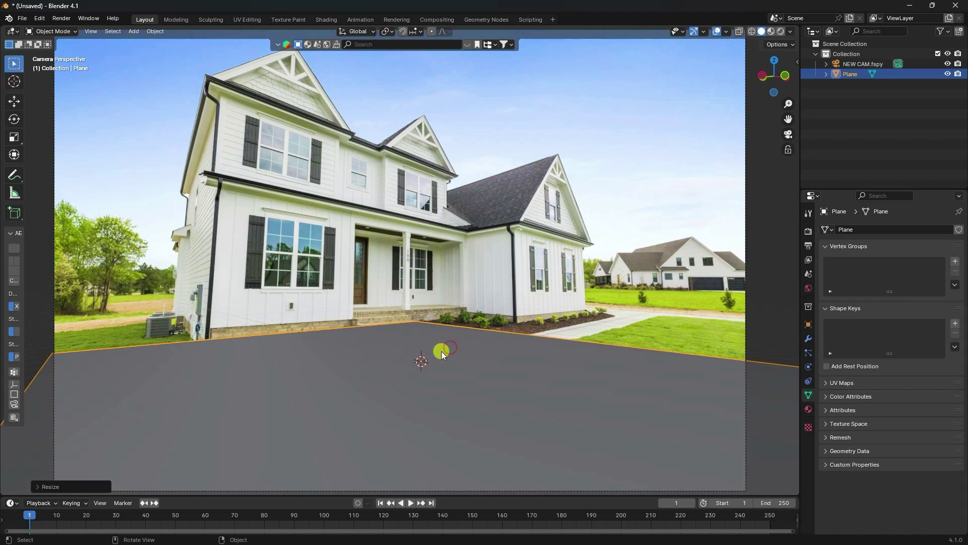
Move the ground plane along the X axis until its near-side edge lines up with the house's front corner.
{"action": "left_click", "coordinate": [15, 107]}
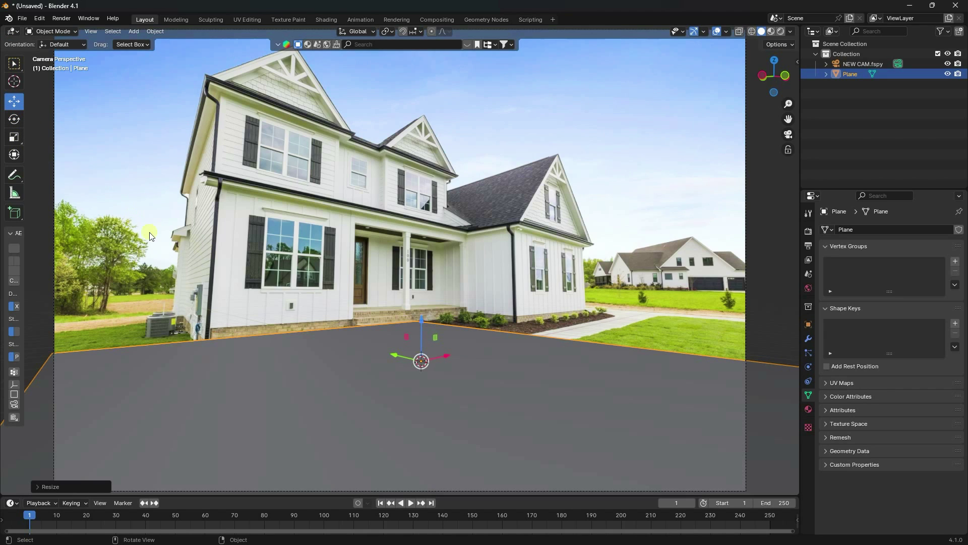
{"action": "left_click_drag", "start_coordinate": [443, 359], "coordinate": [525, 346]}
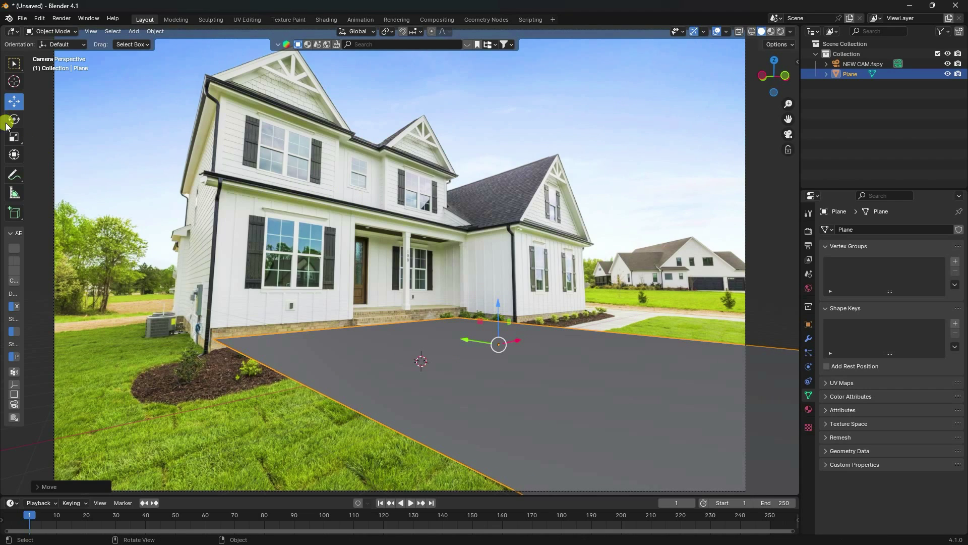
Stretch the ground plane along the X axis and shift it back along X until it spans the full width of the lawn.
{"action": "left_click", "coordinate": [14, 137]}
{"action": "left_click_drag", "start_coordinate": [519, 334], "coordinate": [530, 338]}
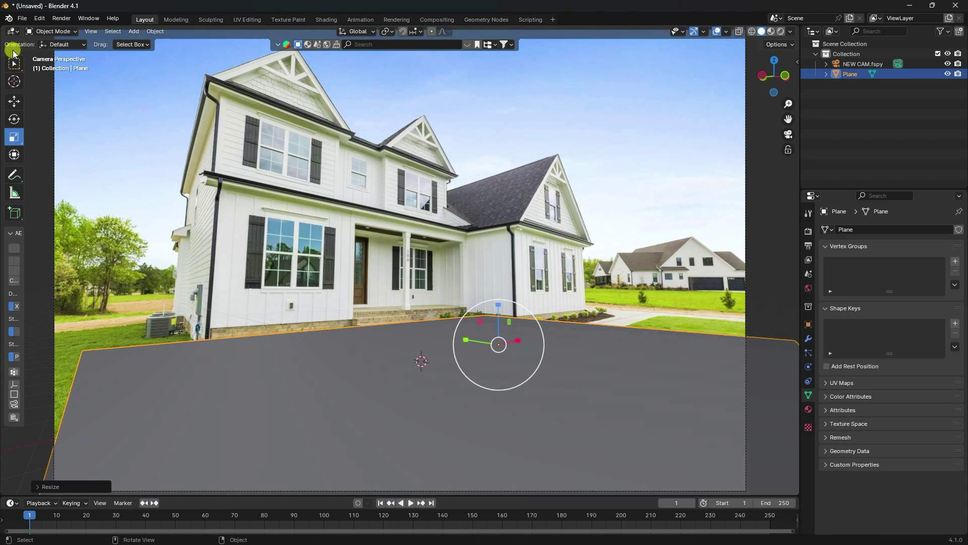
{"action": "left_click", "coordinate": [14, 101]}
{"action": "left_click_drag", "start_coordinate": [519, 342], "coordinate": [467, 373]}
Add a loop cut running parallel to the house front on the ground plane and slide it level with the projecting wing's front corner.
{"action": "left_click", "coordinate": [52, 32]}
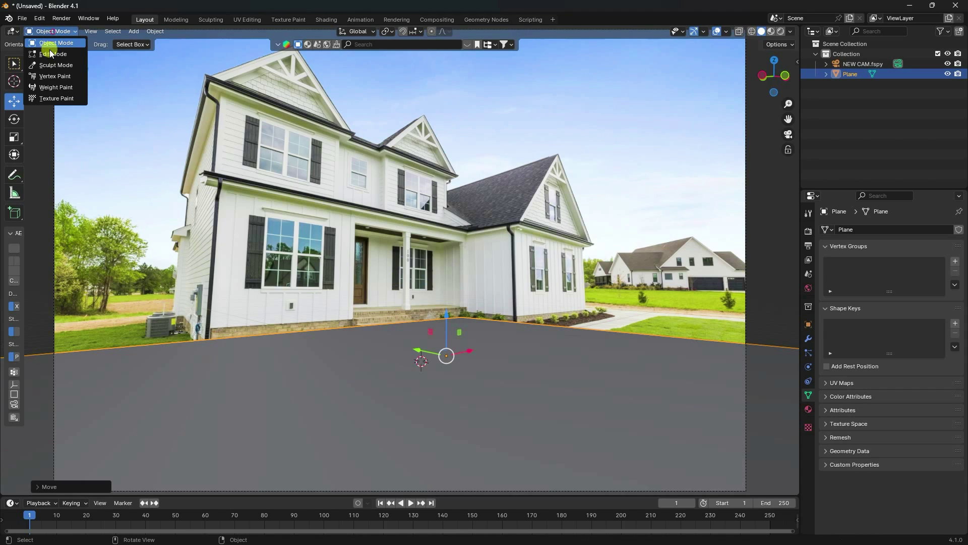
{"action": "left_click", "coordinate": [51, 50]}
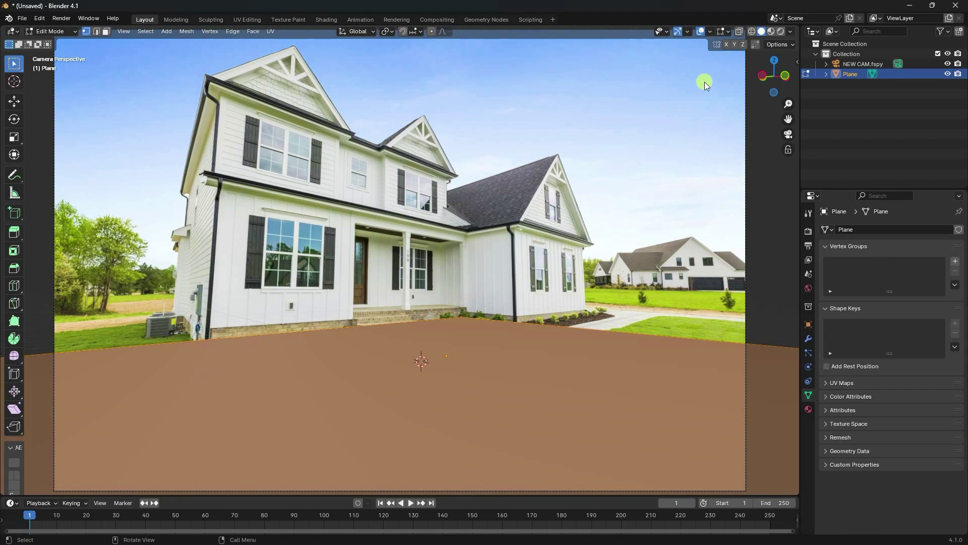
{"action": "left_click", "coordinate": [97, 34]}
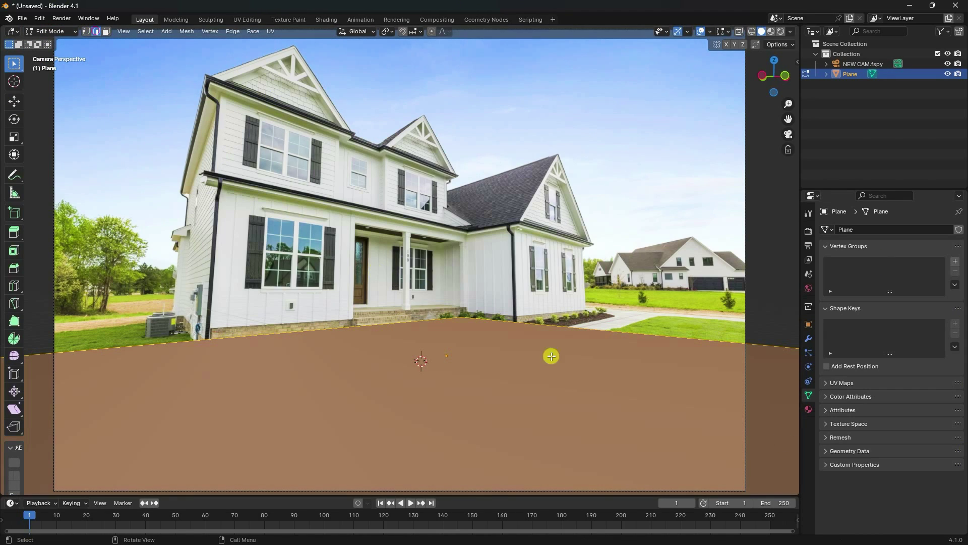
{"action": "left_click", "coordinate": [580, 326]}
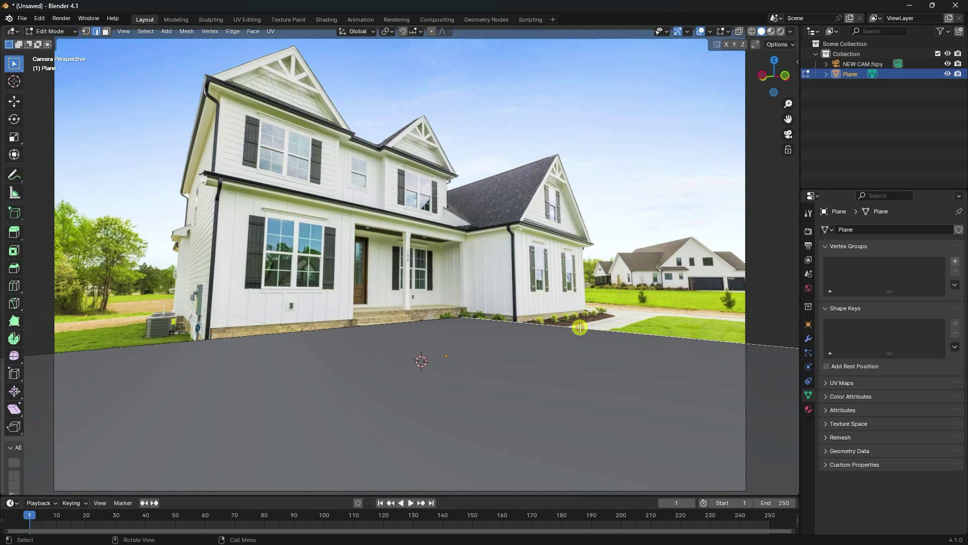
{"action": "right_click", "coordinate": [582, 330]}
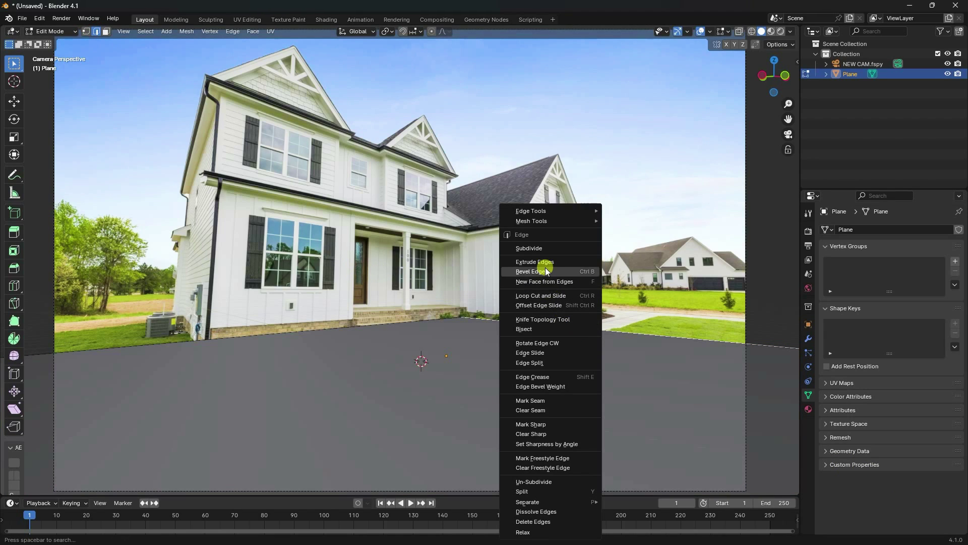
{"action": "left_click", "coordinate": [534, 296]}
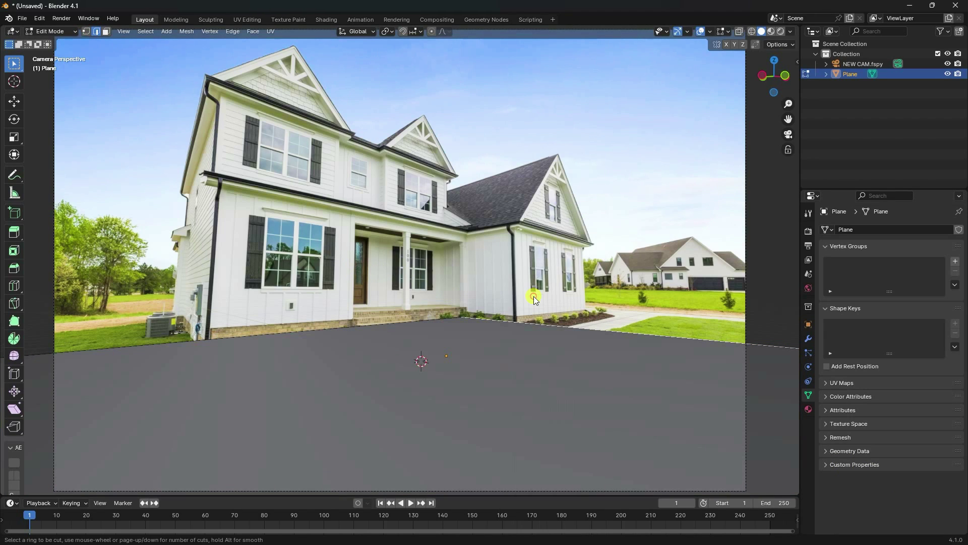
{"action": "left_click", "coordinate": [519, 329]}
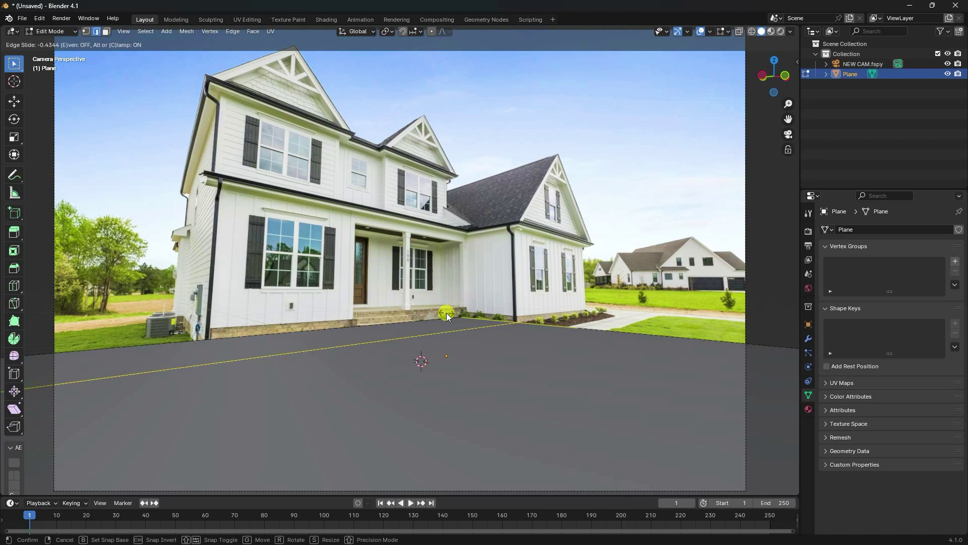
{"action": "left_click", "coordinate": [447, 313]}
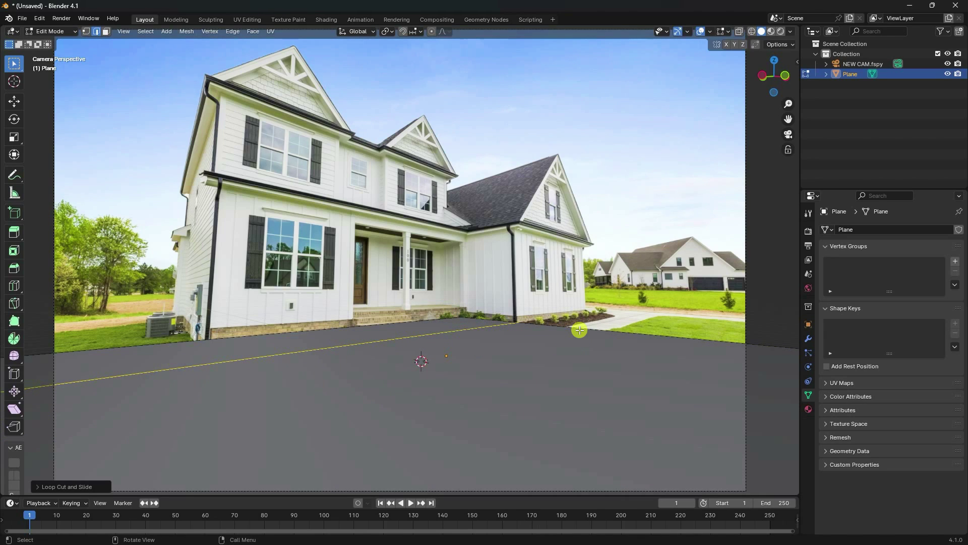
Extrude the longer segment of the ground plane's far X edge outward along X past the house's wing, and return to Object Mode.
{"action": "scroll", "coordinate": [597, 328], "scroll_direction": "down", "scroll_amount": 4}
{"action": "middle_click_drag", "start_coordinate": [597, 329], "coordinate": [483, 348]}
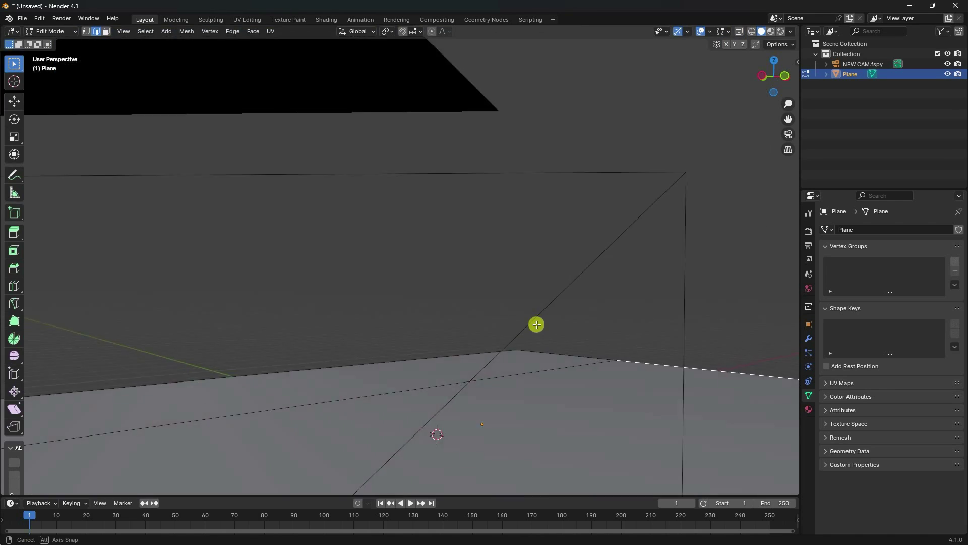
{"action": "key", "text": "e"}
{"action": "key", "text": "x"}
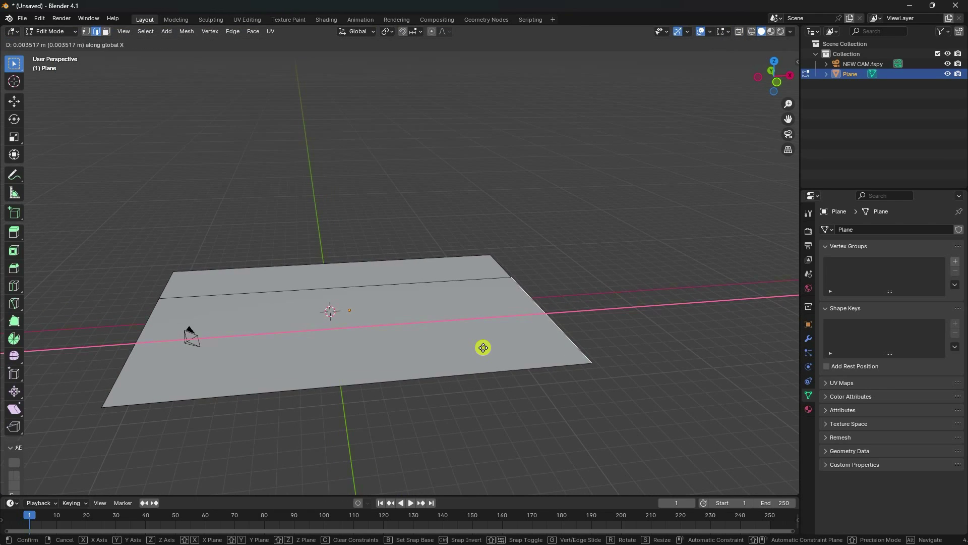
{"action": "left_click", "coordinate": [716, 300]}
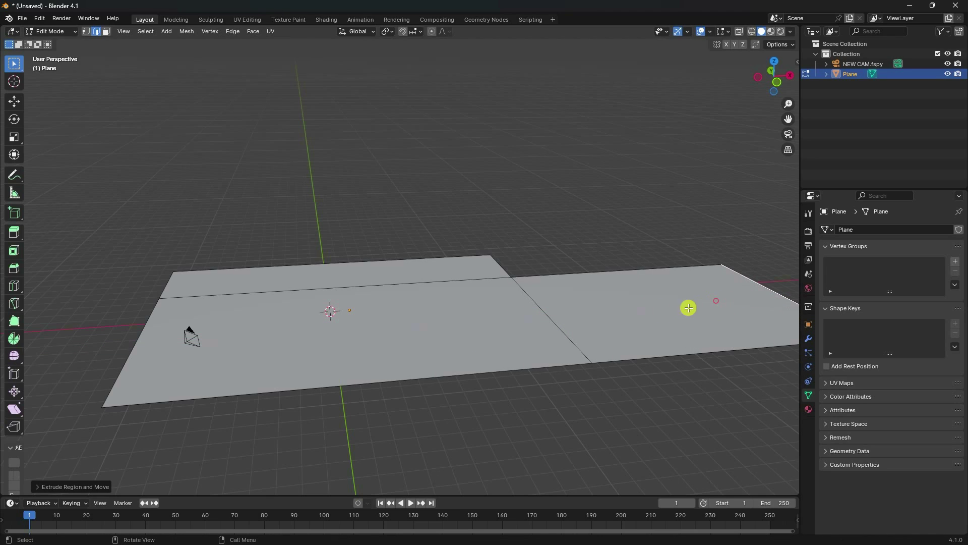
{"action": "left_click", "coordinate": [50, 31]}
{"action": "left_click", "coordinate": [55, 33]}
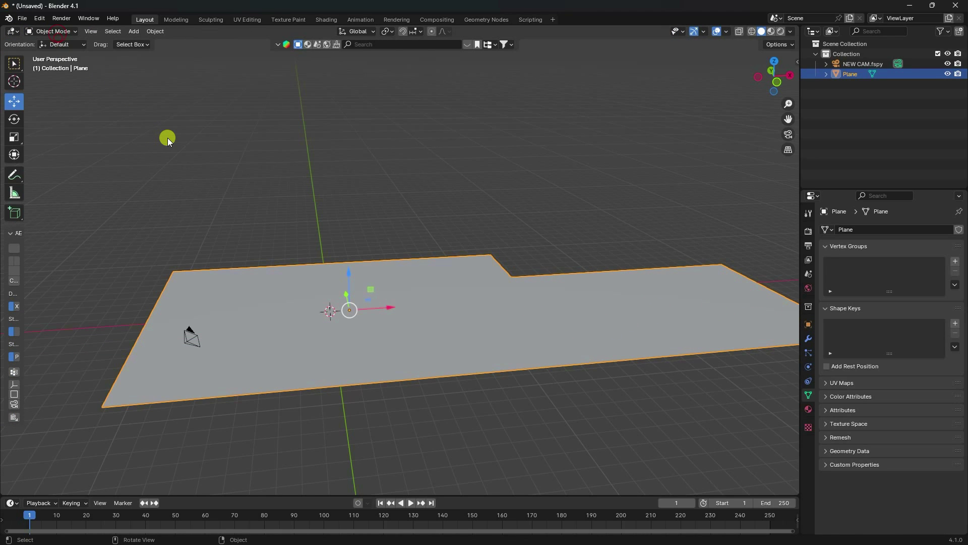
{"action": "key", "text": "KP_0"}
{"action": "key", "text": "Home"}
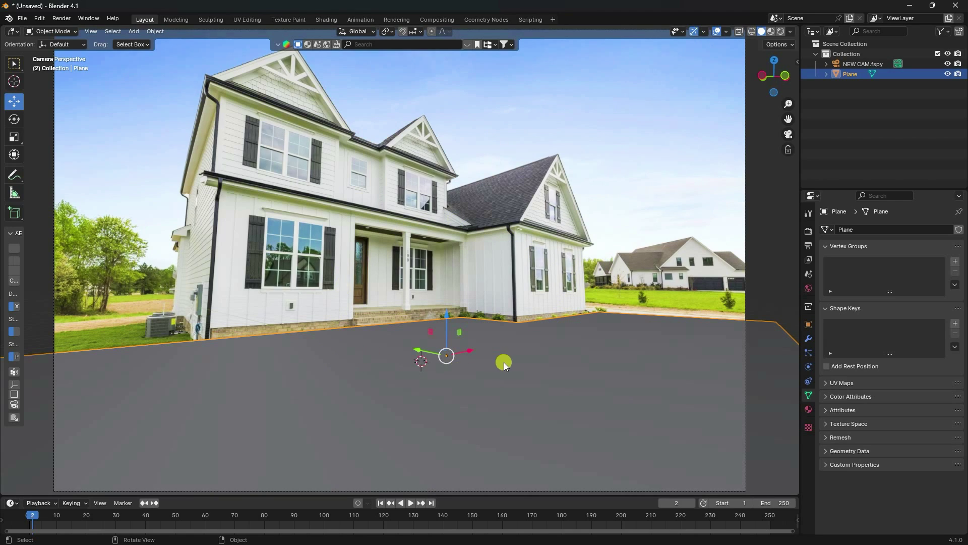
Add a mesh cube, raise it along Z above the ground plane, and move it along negative X in front of the large lower window.
{"action": "scroll", "coordinate": [453, 359], "scroll_direction": "up", "scroll_amount": 2}
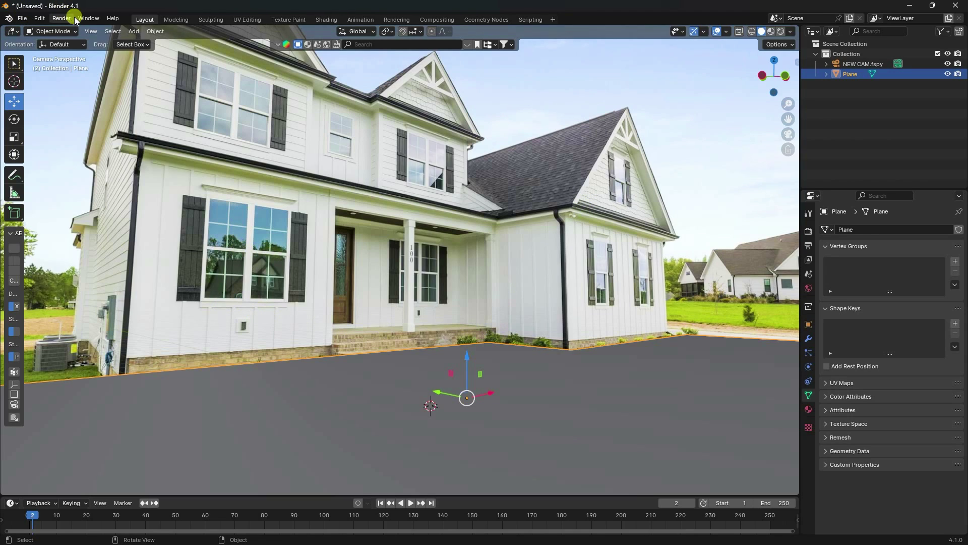
{"action": "left_click", "coordinate": [130, 34]}
{"action": "mouse_move", "coordinate": [152, 43]}
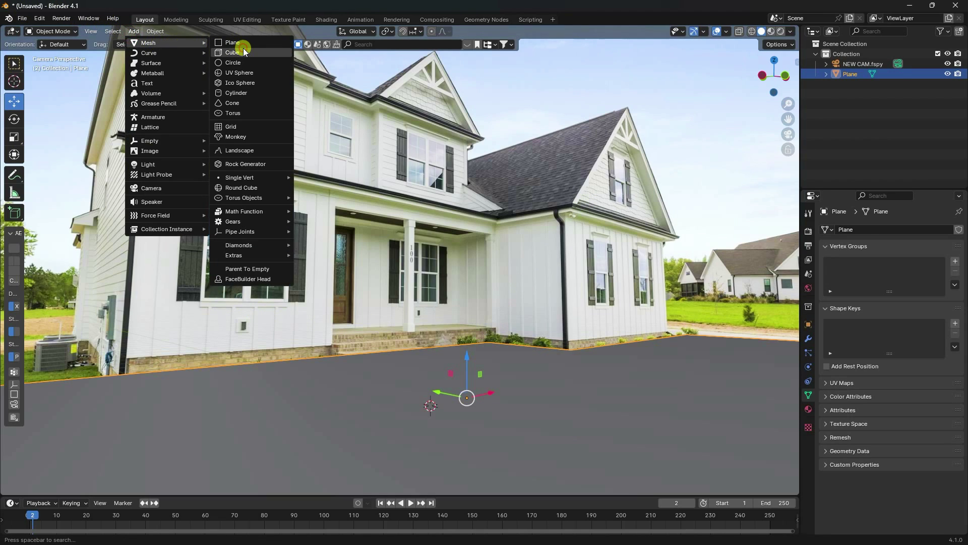
{"action": "left_click", "coordinate": [244, 52]}
{"action": "key", "text": "g"}
{"action": "key", "text": "z"}
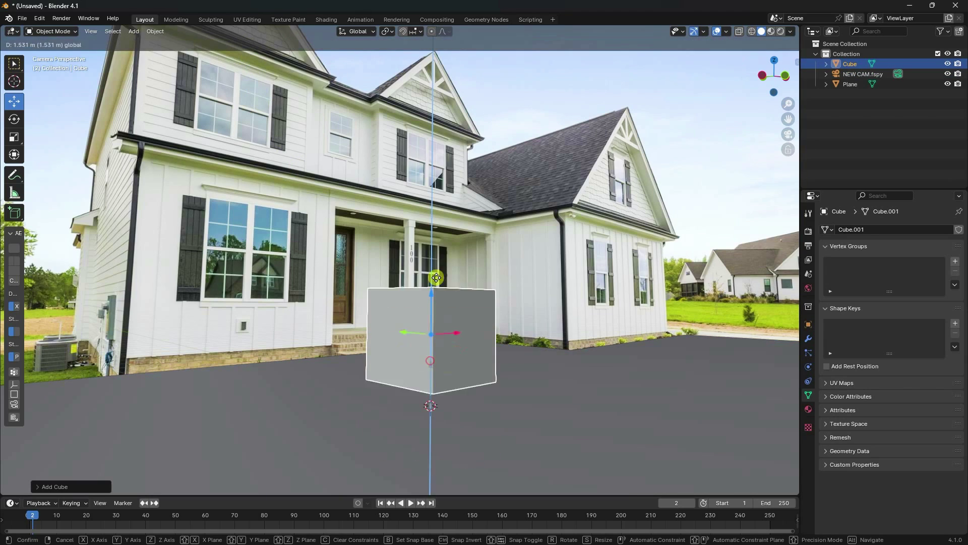
{"action": "left_click", "coordinate": [430, 214]}
{"action": "key", "text": "g"}
{"action": "key", "text": "x"}
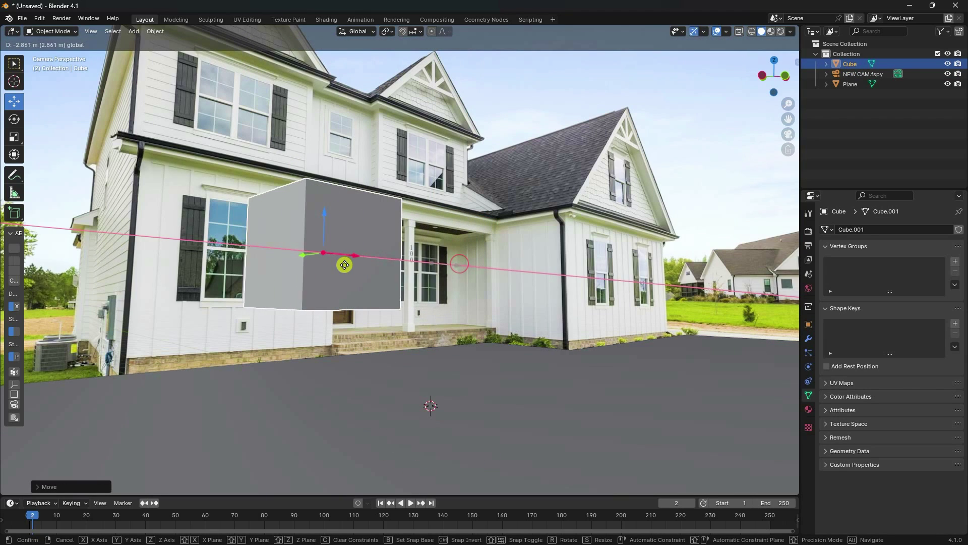
{"action": "left_click", "coordinate": [309, 266]}
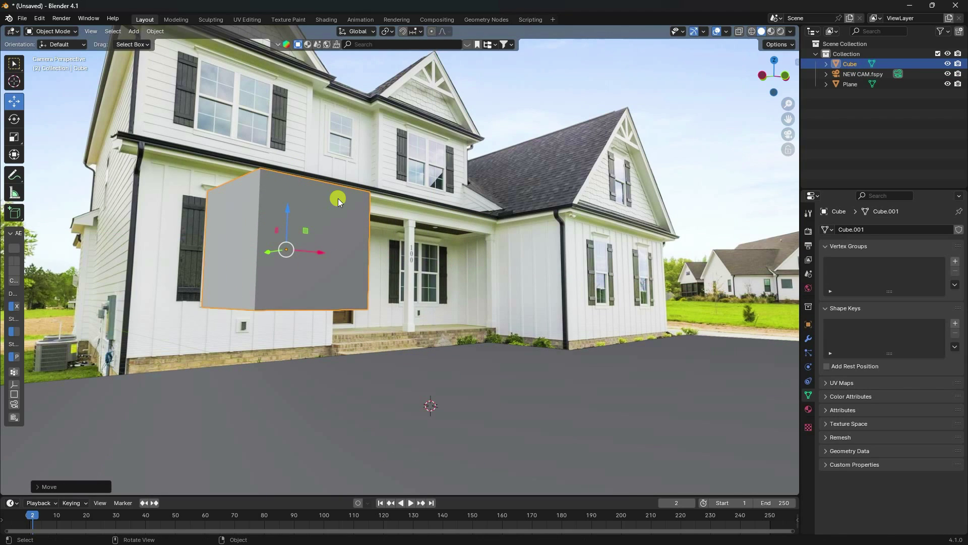
Adjust the cube's size and height, and move it back toward the house facade behind the ground plane's rear edge.
{"action": "key", "text": "s"}
{"action": "left_click", "coordinate": [361, 185]}
{"action": "key", "text": "g"}
{"action": "key", "text": "z"}
{"action": "left_click", "coordinate": [287, 226]}
{"action": "middle_click_drag", "start_coordinate": [287, 226], "coordinate": [410, 302]}
{"action": "scroll", "coordinate": [355, 270], "scroll_direction": "down", "scroll_amount": 4}
{"action": "left_click_drag", "start_coordinate": [409, 302], "coordinate": [180, 298]}
{"action": "key", "text": "KP_0"}
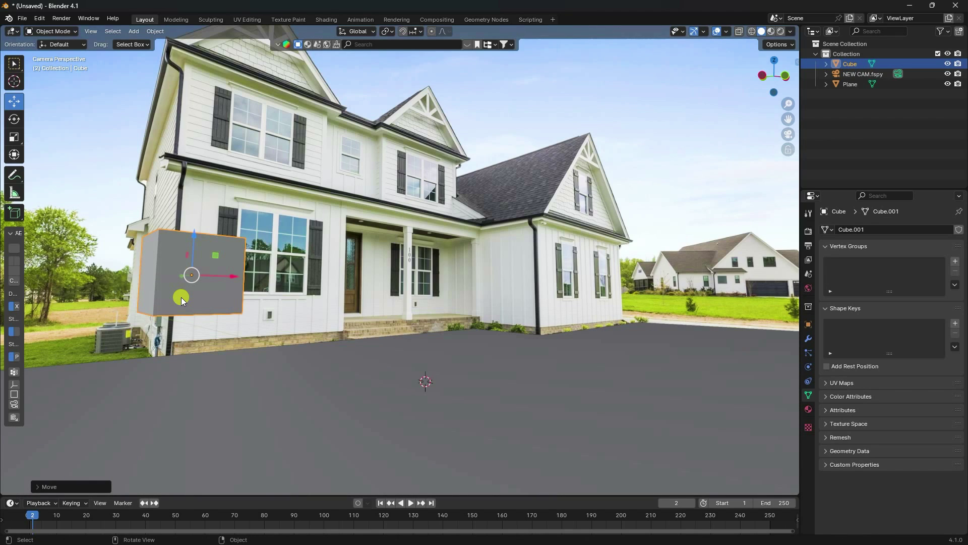
Scale up the cube and reposition it along X, Y and Z against the front wall between the large window and the porch.
{"action": "left_click_drag", "start_coordinate": [242, 280], "coordinate": [376, 274]}
{"action": "key", "text": "s"}
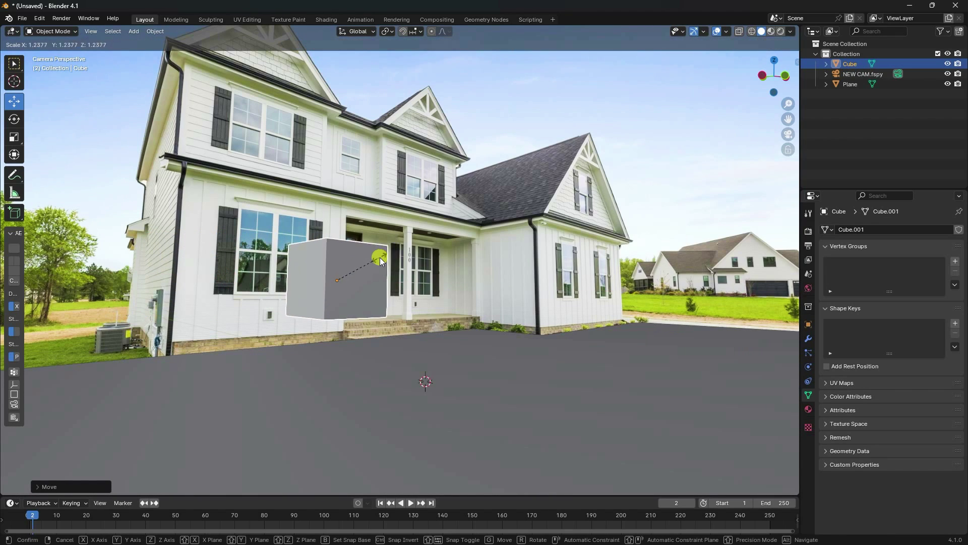
{"action": "left_click", "coordinate": [407, 244]}
{"action": "left_click_drag", "start_coordinate": [339, 242], "coordinate": [353, 225]}
{"action": "key", "text": "KP_0"}
{"action": "middle_click_drag", "start_coordinate": [312, 186], "coordinate": [391, 243]}
{"action": "left_click_drag", "start_coordinate": [290, 248], "coordinate": [248, 245]}
{"action": "middle_click_drag", "start_coordinate": [247, 243], "coordinate": [307, 333]}
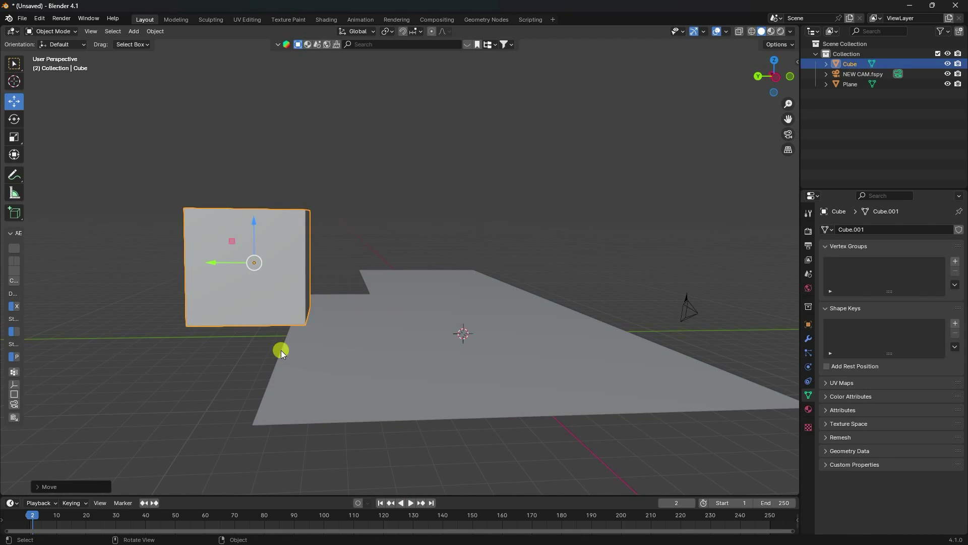
Raise and enlarge the cube, and stretch it along X to cover the house's lower front wall and porch.
{"action": "key", "text": "KP_0"}
{"action": "scroll", "coordinate": [344, 260], "scroll_direction": "up", "scroll_amount": 5}
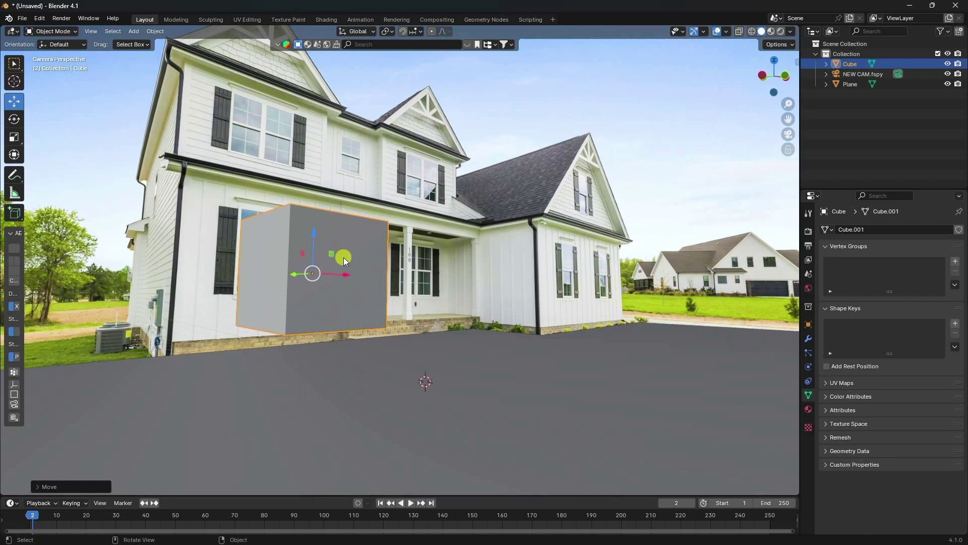
{"action": "left_click_drag", "start_coordinate": [310, 231], "coordinate": [316, 223]}
{"action": "key", "text": "s"}
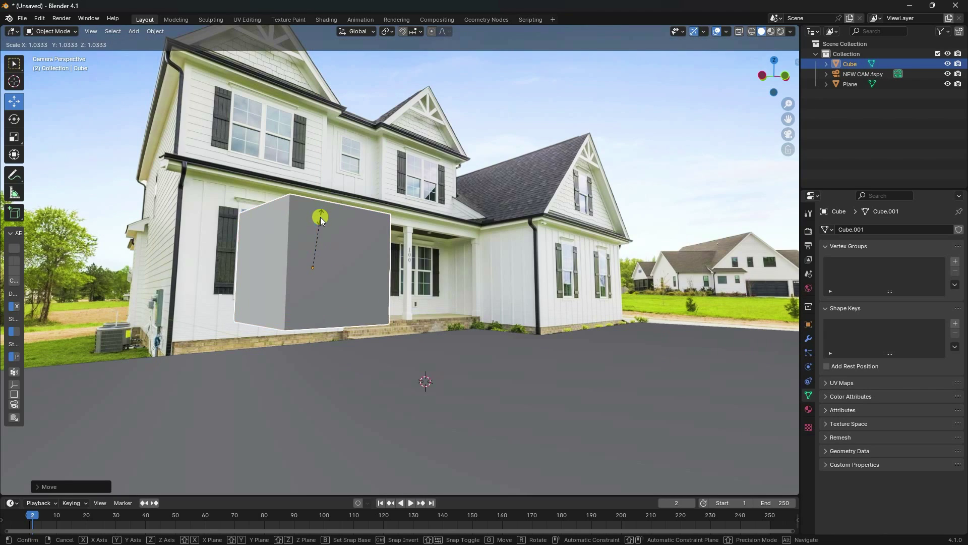
{"action": "left_click", "coordinate": [324, 214]}
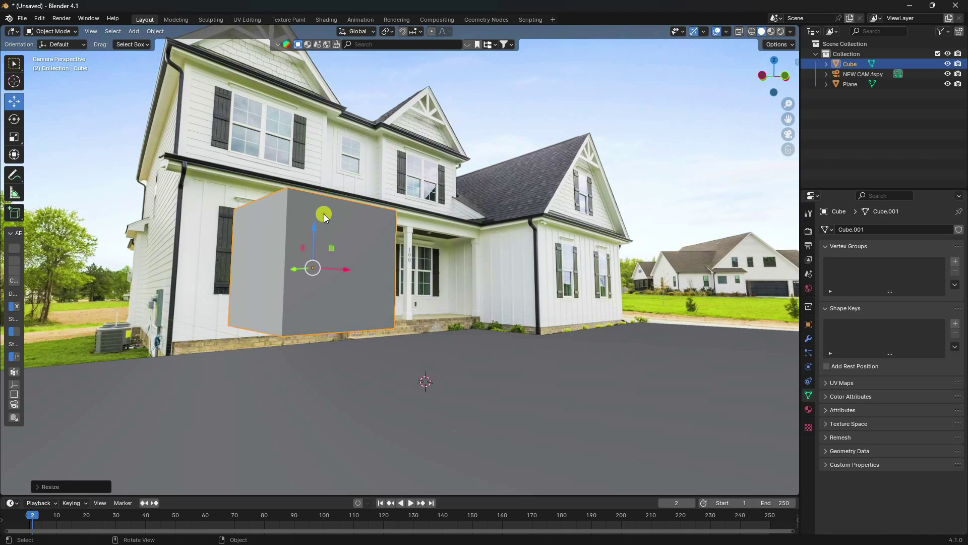
{"action": "left_click", "coordinate": [14, 136]}
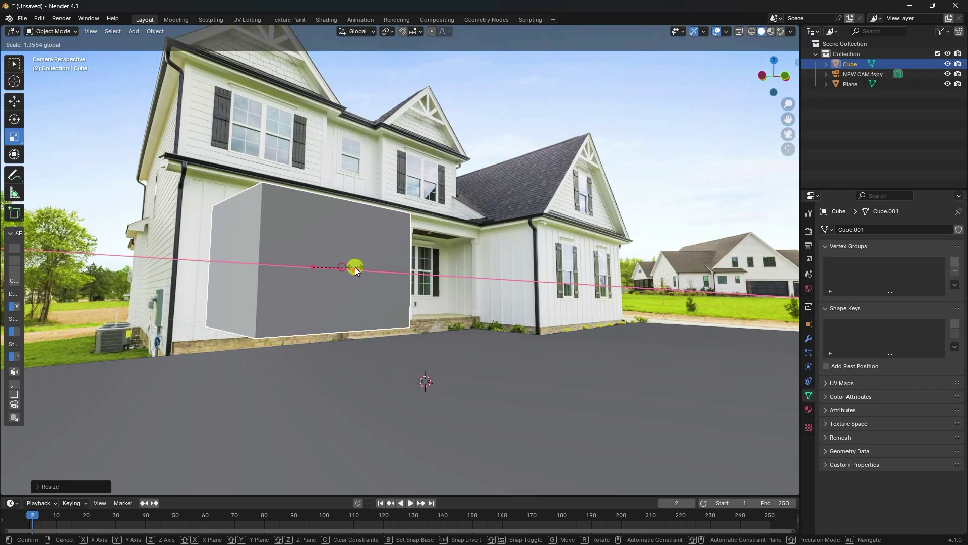
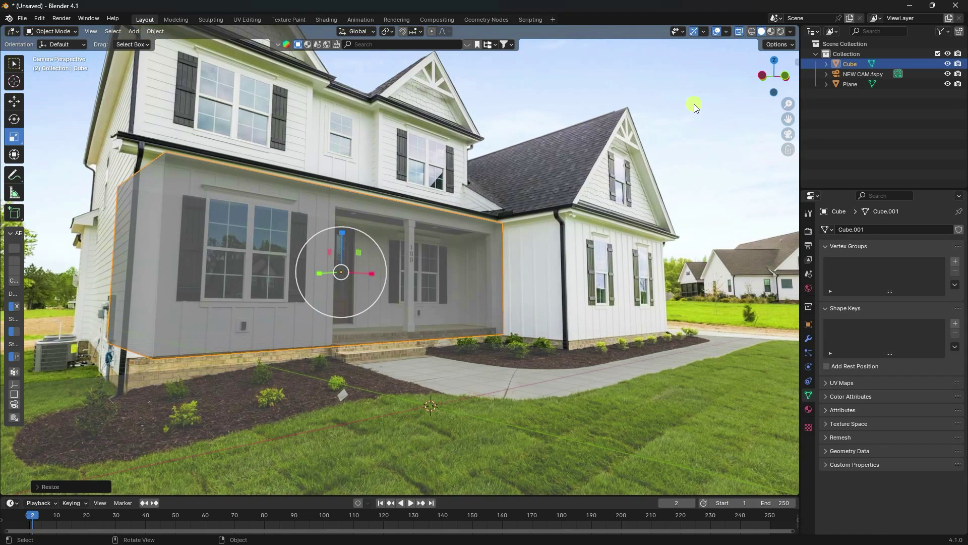
In Edit Mode, move the cube's end face along negative X to align with the house's outer front corner.
{"action": "left_click", "coordinate": [54, 21]}
{"action": "left_click", "coordinate": [48, 30]}
{"action": "left_click", "coordinate": [52, 55]}
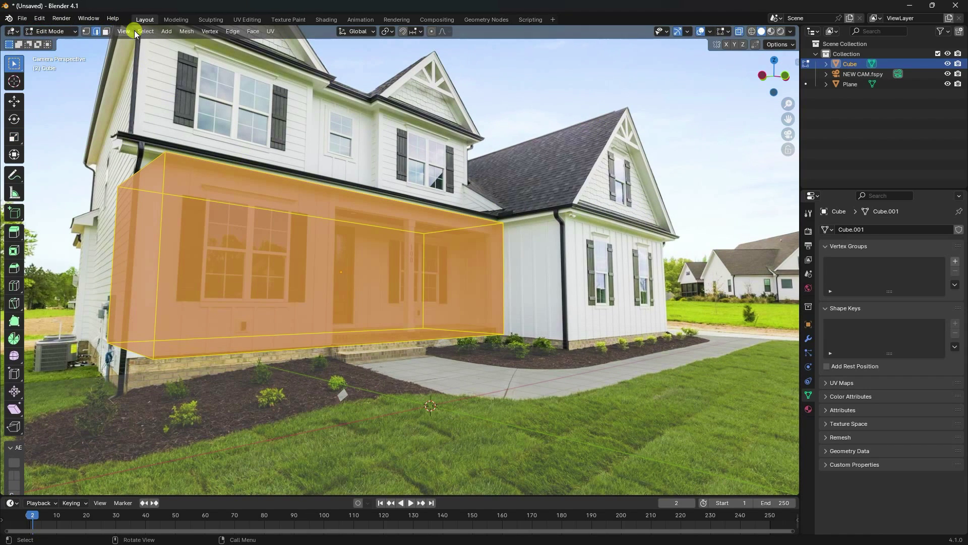
{"action": "left_click", "coordinate": [106, 31]}
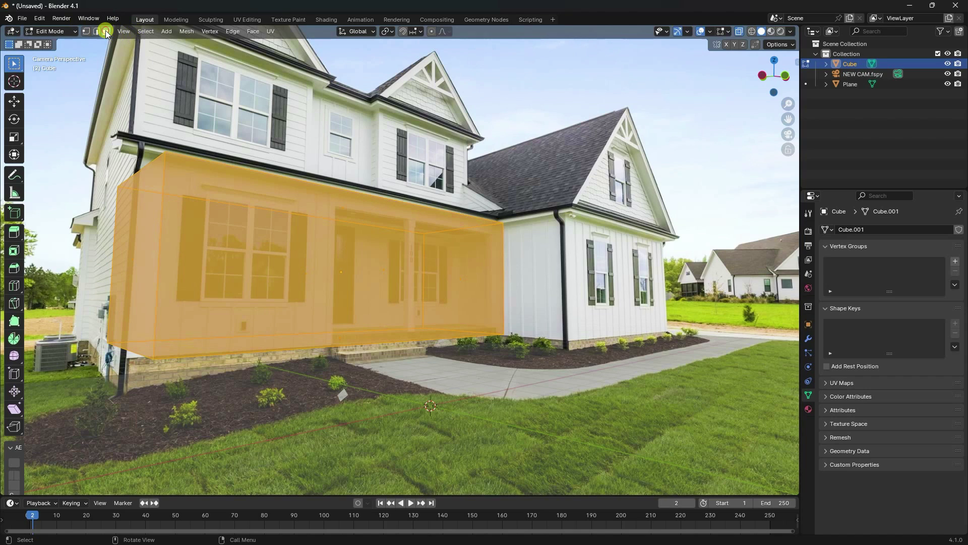
{"action": "left_click", "coordinate": [144, 252]}
{"action": "left_click", "coordinate": [13, 101]}
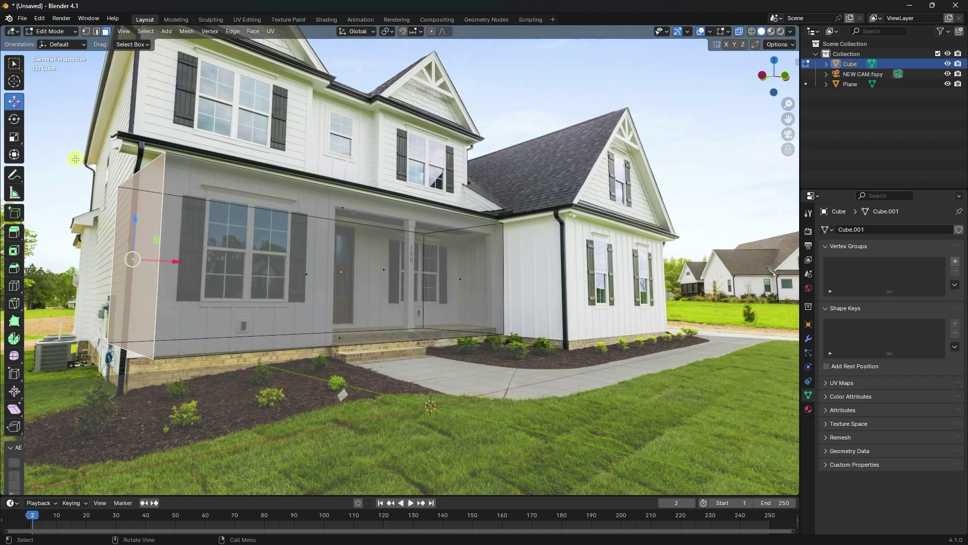
{"action": "left_click_drag", "start_coordinate": [170, 261], "coordinate": [145, 263]}
Select the vertices at the cube's porch end and move them along X to meet the side wall of the projecting wing.
{"action": "left_click", "coordinate": [85, 32]}
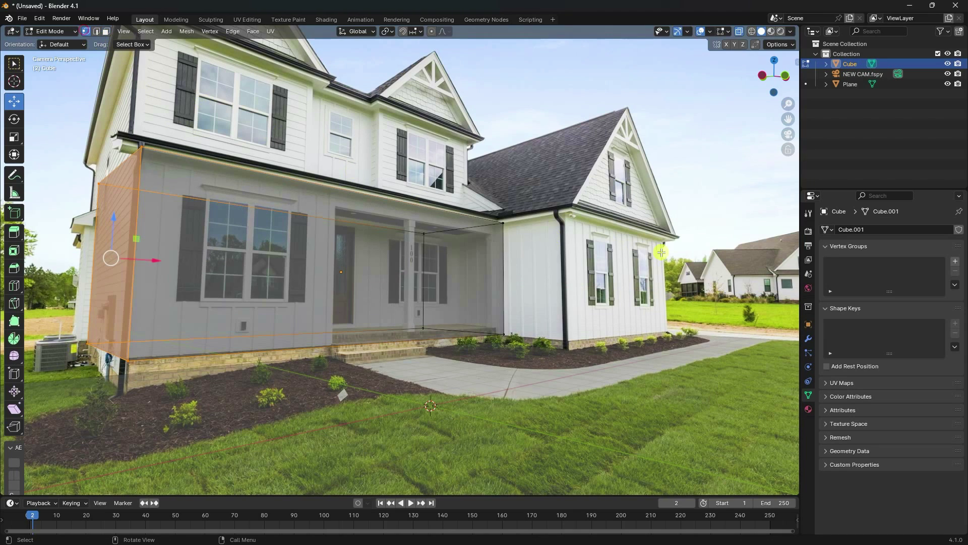
{"action": "left_click_drag", "start_coordinate": [589, 161], "coordinate": [346, 404]}
{"action": "scroll", "coordinate": [505, 290], "scroll_direction": "up", "scroll_amount": 3}
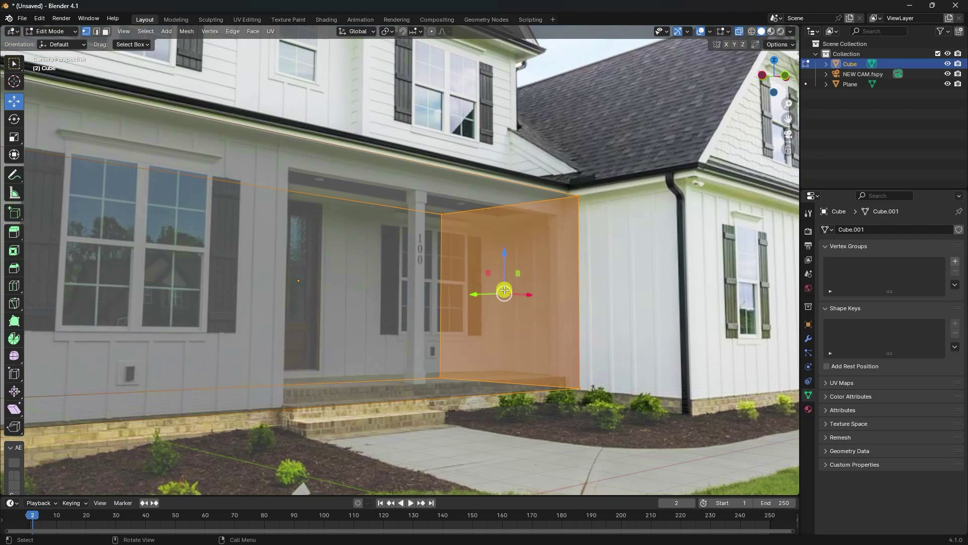
{"action": "left_click_drag", "start_coordinate": [529, 292], "coordinate": [510, 301]}
{"action": "scroll", "coordinate": [329, 217], "scroll_direction": "down", "scroll_amount": 2}
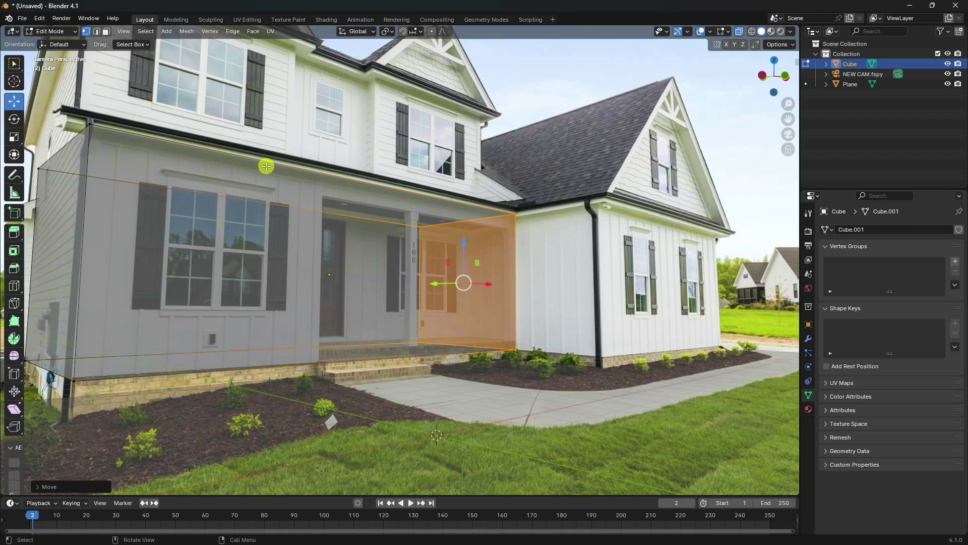
Select the cube's top face and lower it slightly along Z beneath the lower roof's eave.
{"action": "key", "text": "KP_0"}
{"action": "left_click", "coordinate": [106, 31]}
{"action": "left_click", "coordinate": [198, 119]}
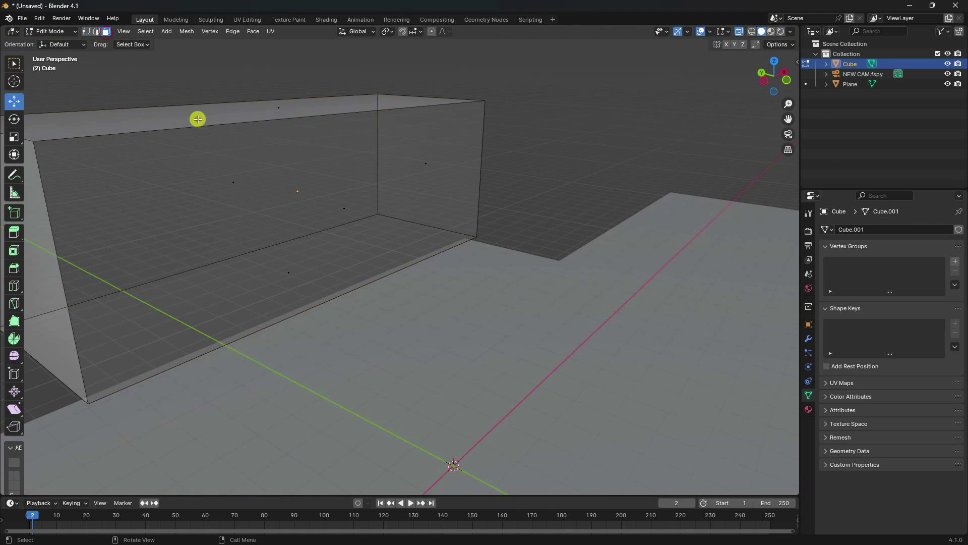
{"action": "left_click", "coordinate": [265, 108]}
{"action": "key", "text": "KP_0"}
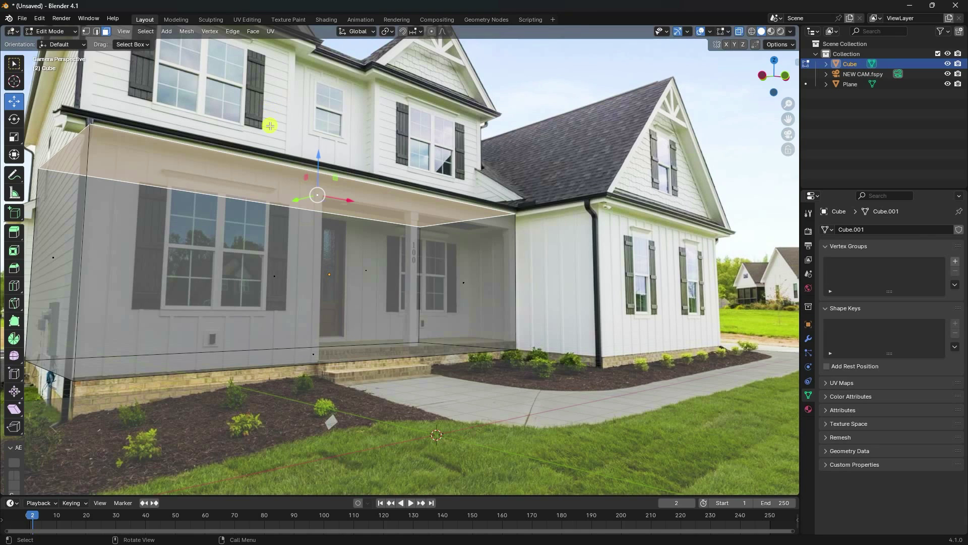
{"action": "mouse_move", "coordinate": [324, 151]}
{"action": "left_mouse_down"}
{"action": "mouse_move", "coordinate": [323, 170]}
{"action": "mouse_move", "coordinate": [318, 160]}
{"action": "left_mouse_up"}
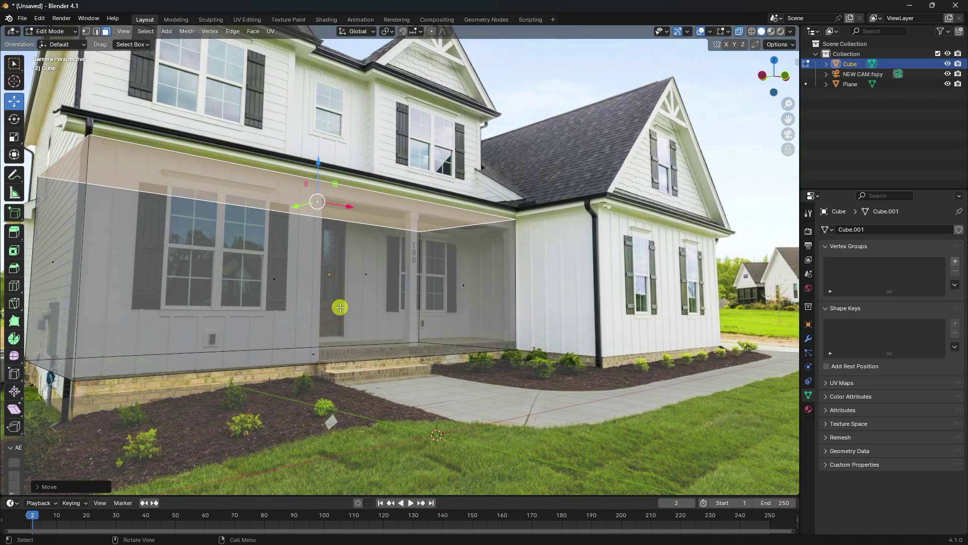
Select the cube's bottom face and raise it slightly along Z to align with the top of the brick foundation.
{"action": "middle_click_drag", "start_coordinate": [340, 305], "coordinate": [164, 357]}
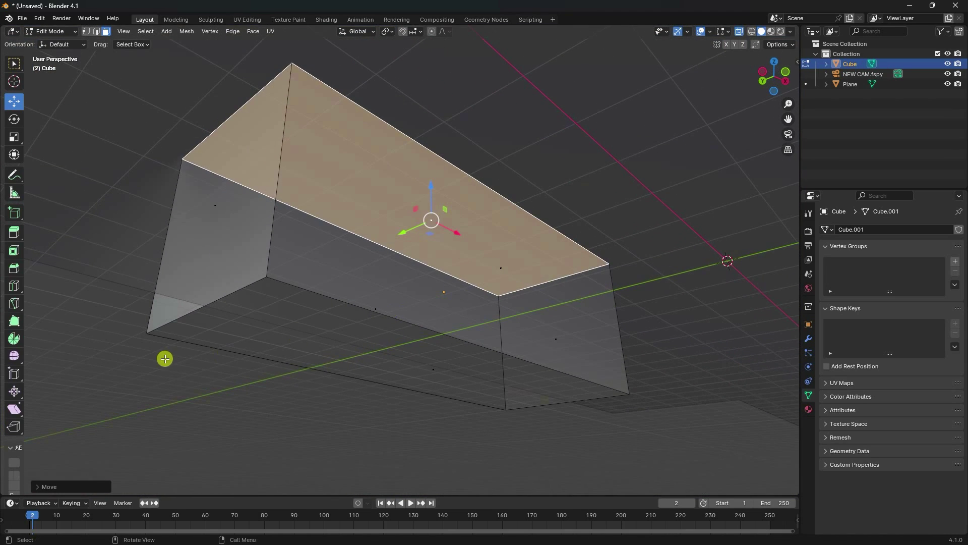
{"action": "left_click", "coordinate": [244, 334]}
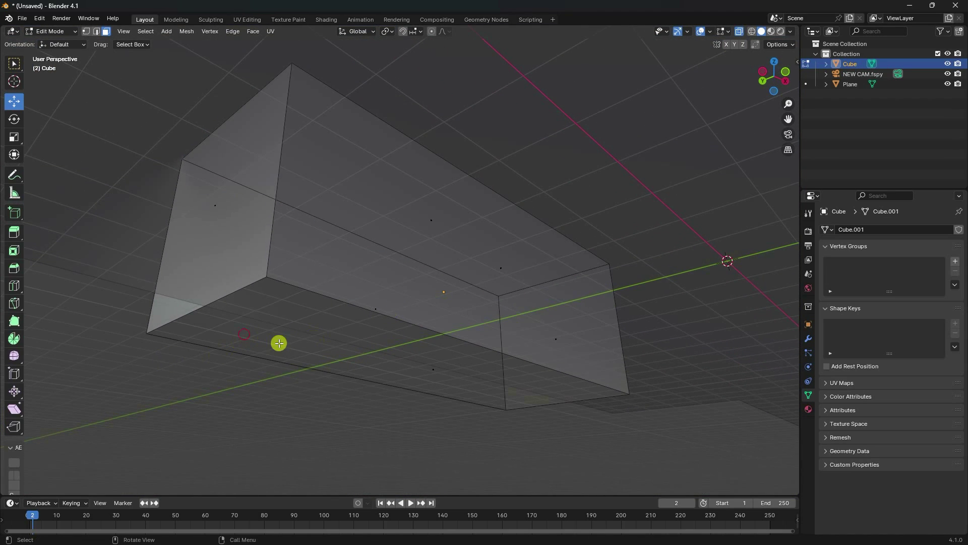
{"action": "left_click", "coordinate": [426, 372]}
{"action": "key", "text": "KP_0"}
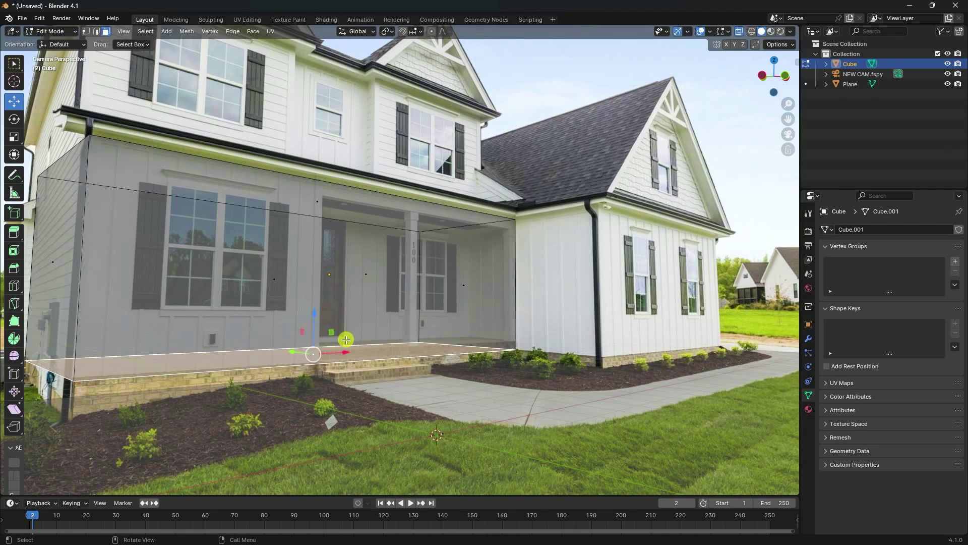
{"action": "left_click_drag", "start_coordinate": [314, 317], "coordinate": [311, 313]}
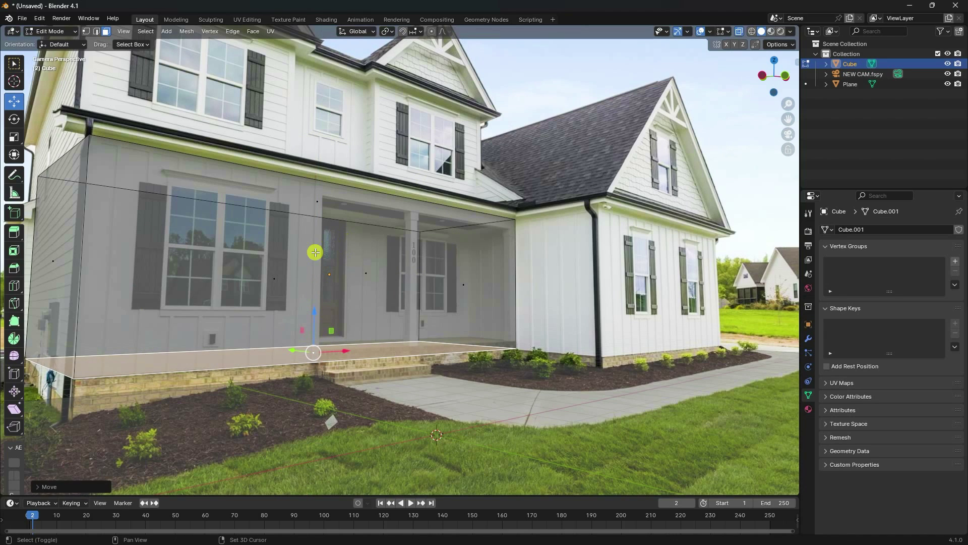
Select the cube's large front face and separate the selection into its own object.
{"action": "middle_click_drag", "start_coordinate": [313, 250], "coordinate": [363, 264], "text": "shift"}
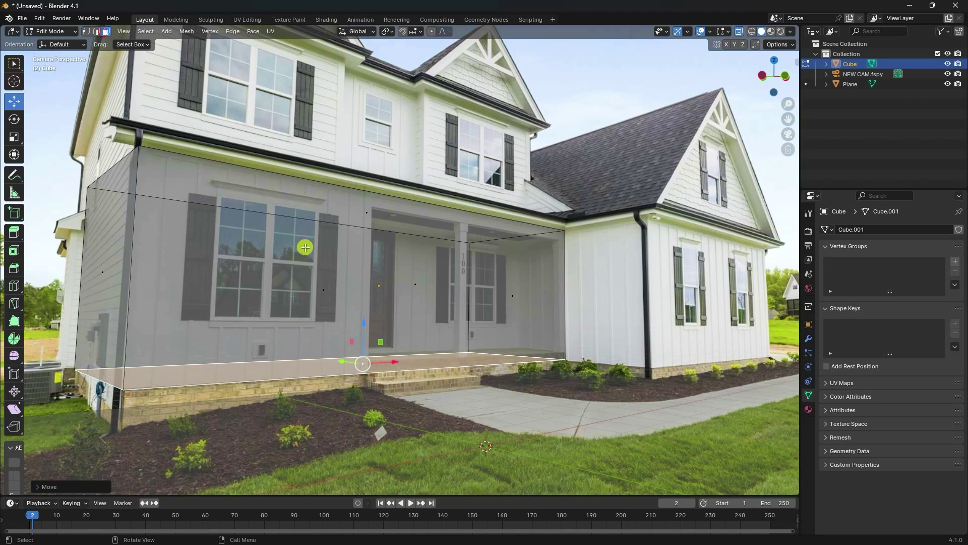
{"action": "left_click", "coordinate": [373, 264]}
{"action": "scroll", "coordinate": [378, 284], "scroll_direction": "down", "scroll_amount": 4}
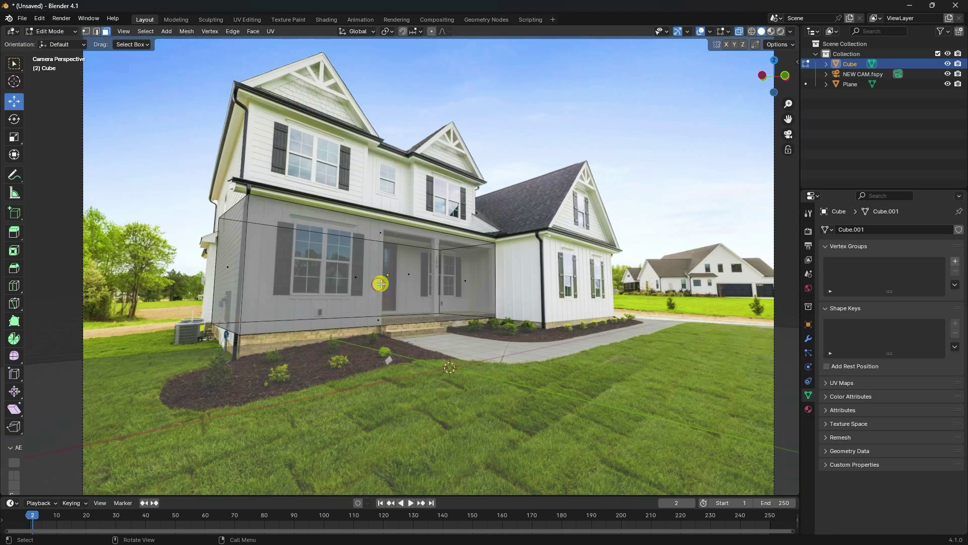
{"action": "key", "text": "KP_0"}
{"action": "left_click", "coordinate": [363, 272]}
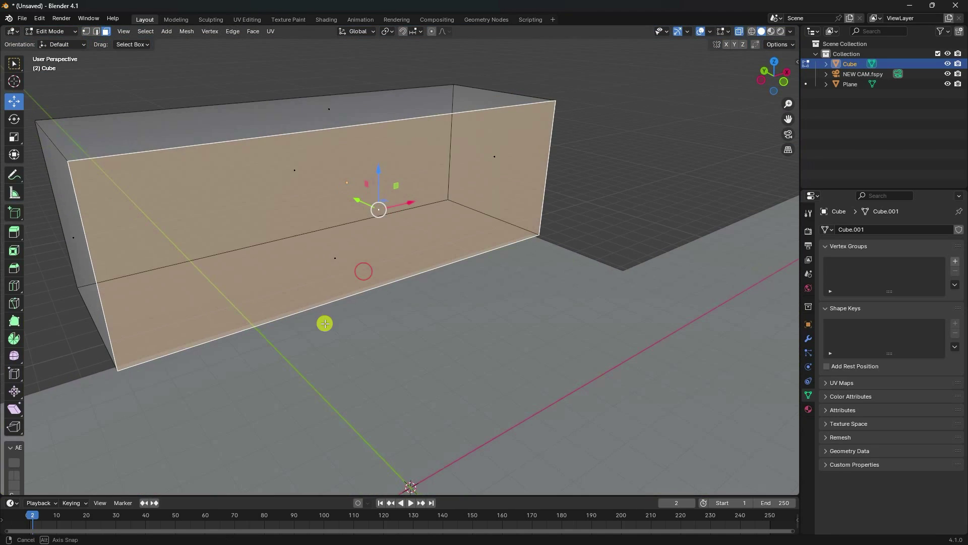
{"action": "middle_click_drag", "start_coordinate": [325, 324], "coordinate": [316, 284]}
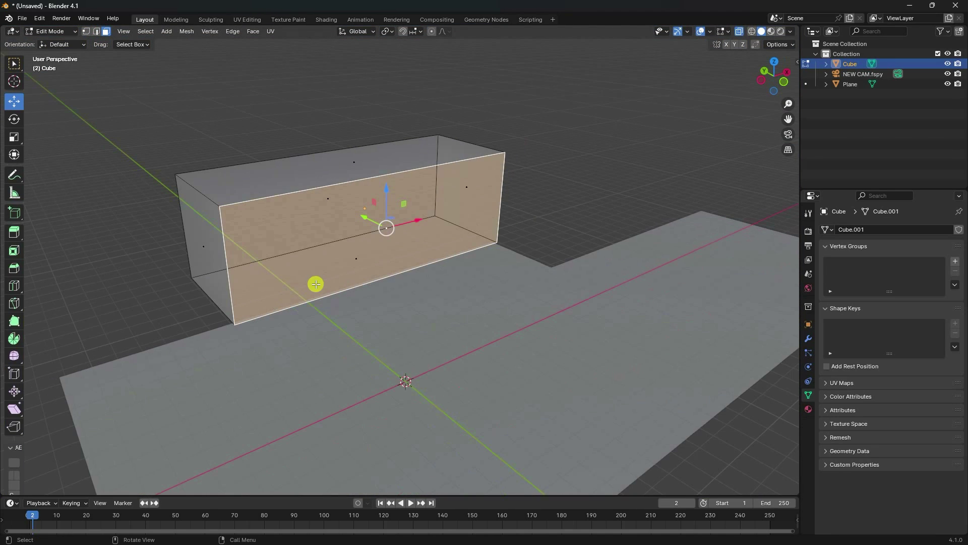
{"action": "right_click", "coordinate": [308, 222]}
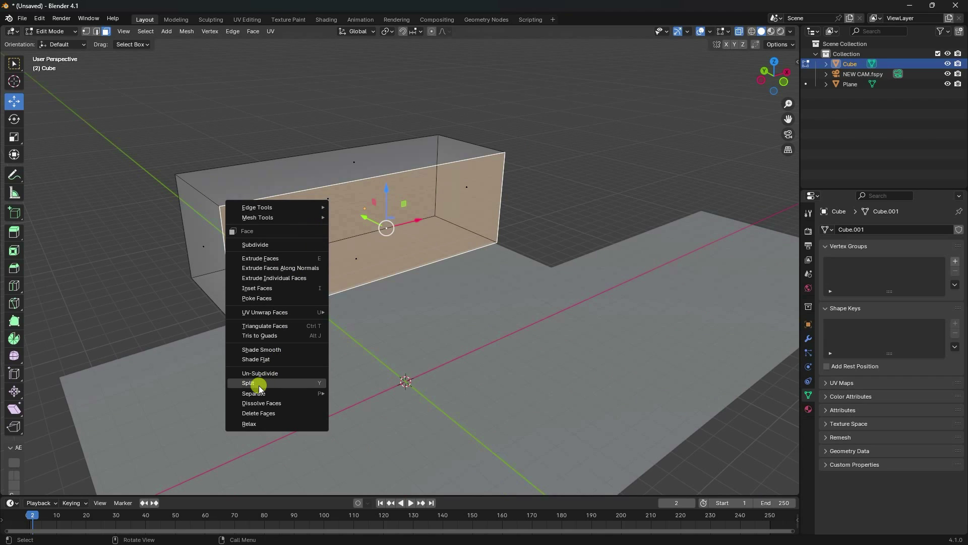
{"action": "mouse_move", "coordinate": [250, 394]}
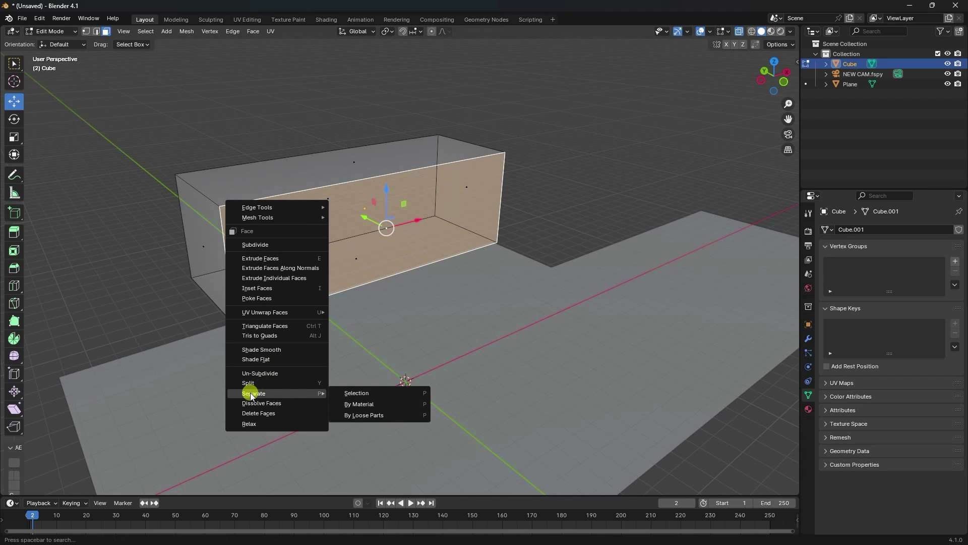
{"action": "left_click", "coordinate": [363, 394]}
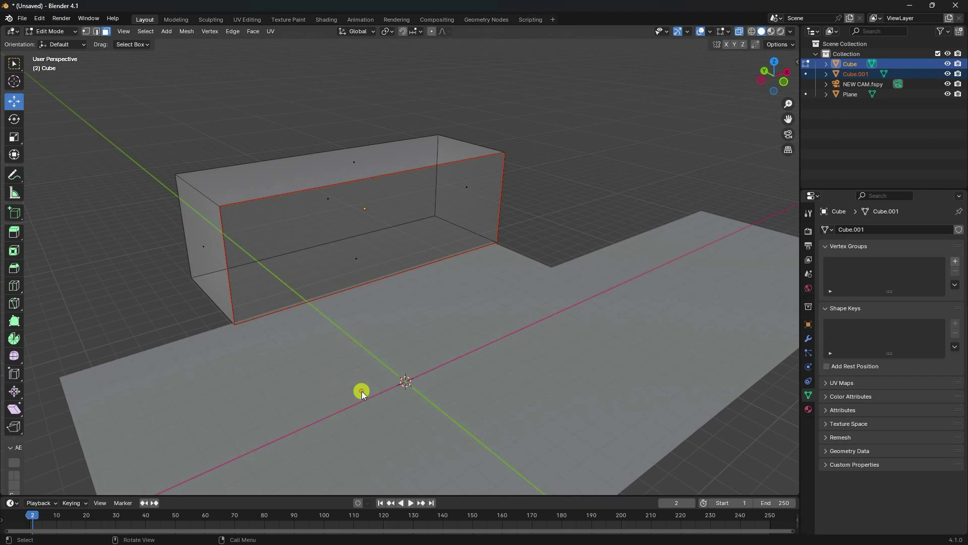
Return to Object Mode and rename the separated front face object GATE.
{"action": "left_click", "coordinate": [52, 29]}
{"action": "left_click", "coordinate": [51, 39]}
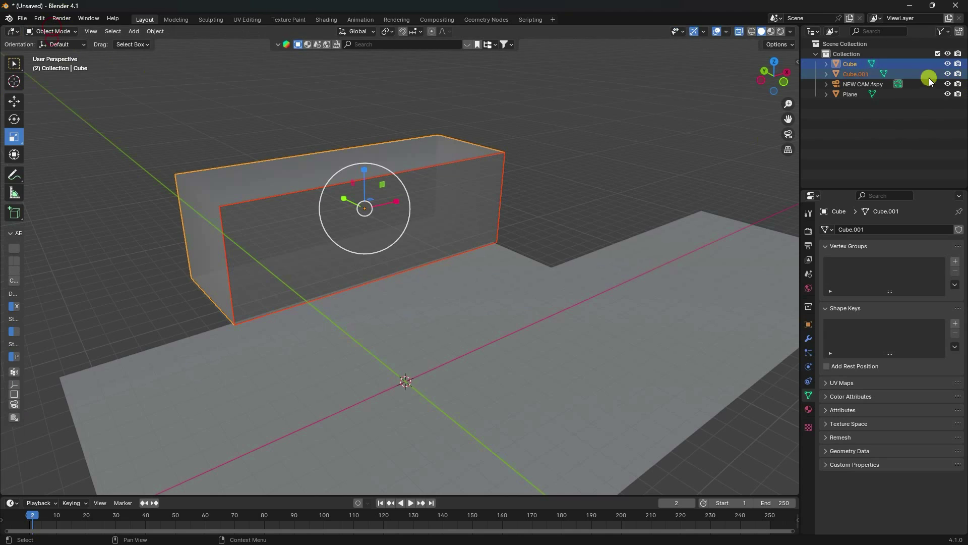
{"action": "left_click", "coordinate": [857, 73]}
{"action": "double_click", "coordinate": [856, 75]}
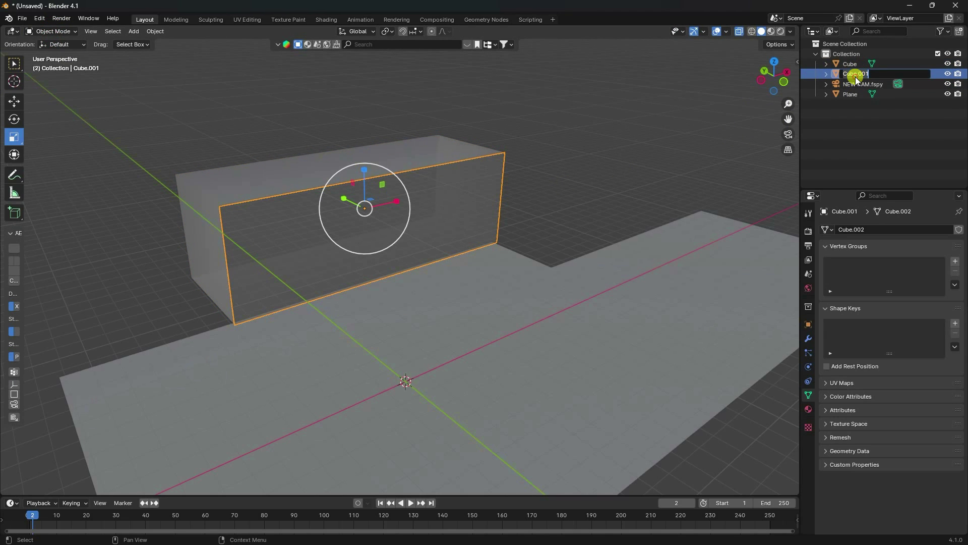
{"action": "type", "text": "GATE"}
{"action": "key", "text": "Return"}
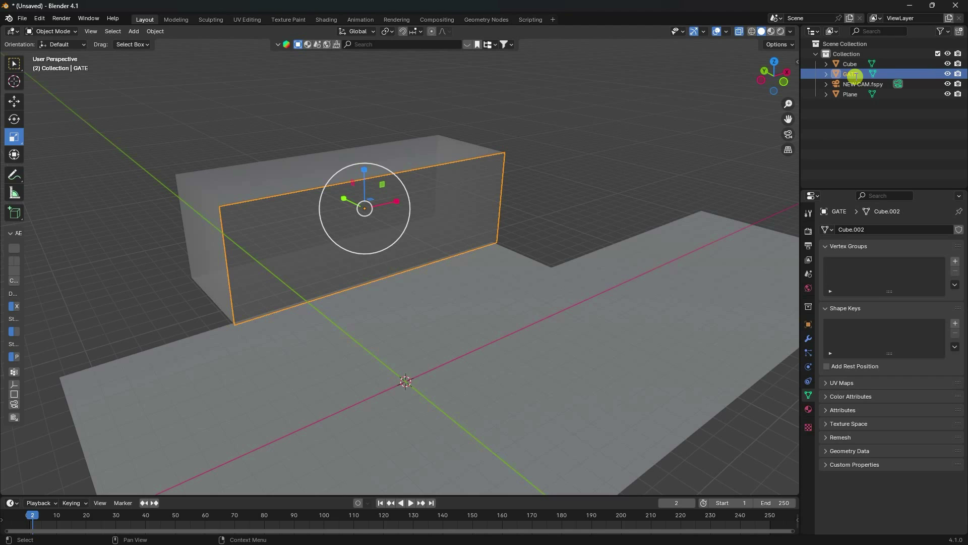
Turn off X-ray display and hide the GATE object in the viewport.
{"action": "left_click", "coordinate": [850, 64]}
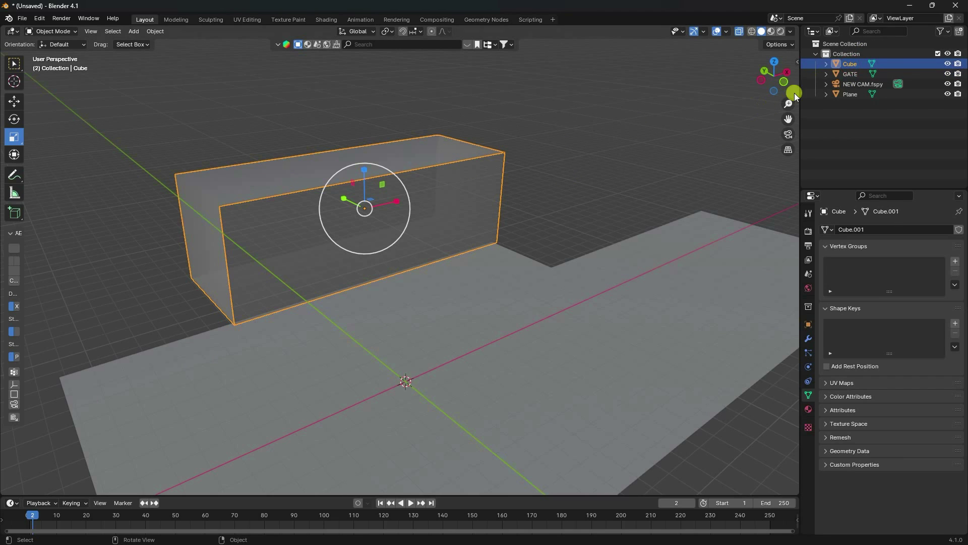
{"action": "left_click", "coordinate": [738, 32]}
{"action": "left_click", "coordinate": [847, 73]}
{"action": "key", "text": "h"}
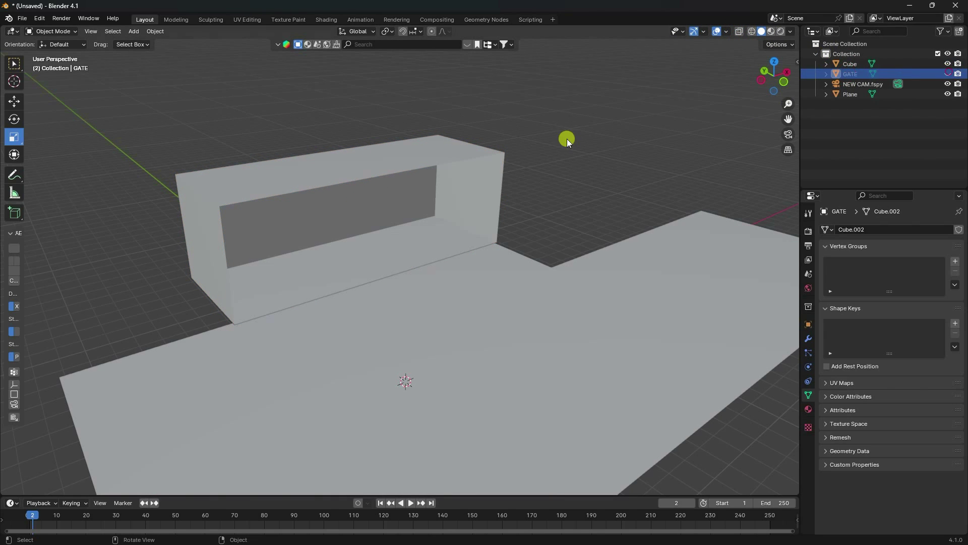
Enable the wireframe overlay to show mesh edges on the open box and ground plane.
{"action": "middle_click_drag", "start_coordinate": [567, 138], "coordinate": [655, 68]}
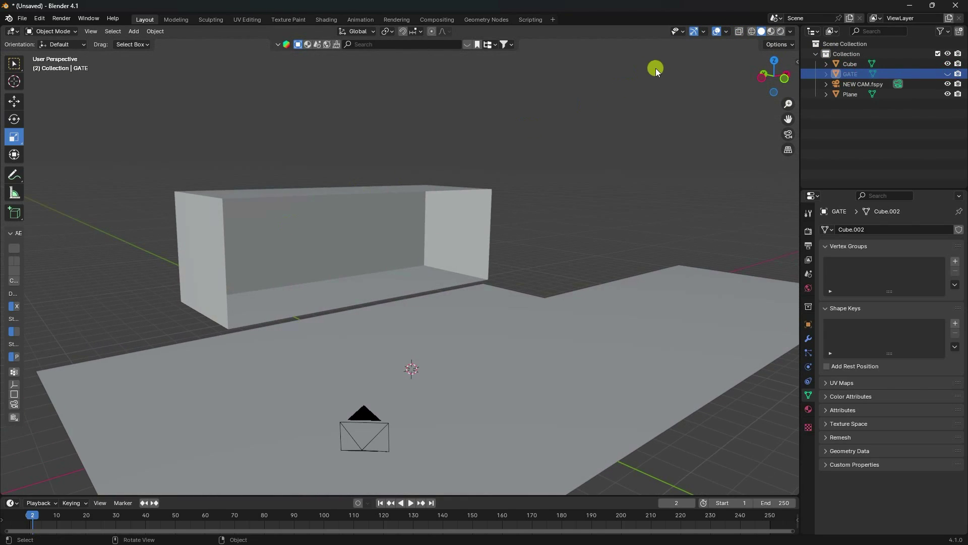
{"action": "left_click", "coordinate": [726, 32]}
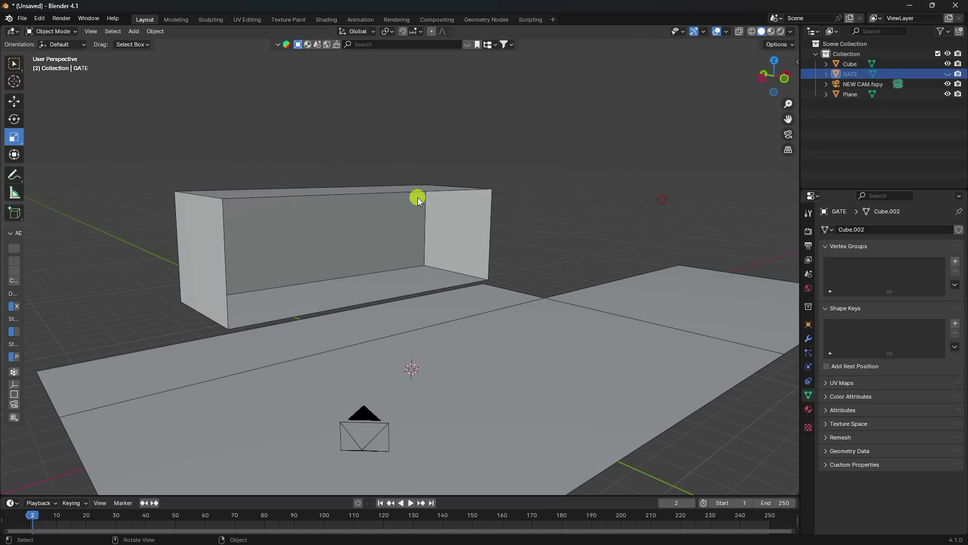
{"action": "middle_click_drag", "start_coordinate": [417, 197], "coordinate": [323, 182]}
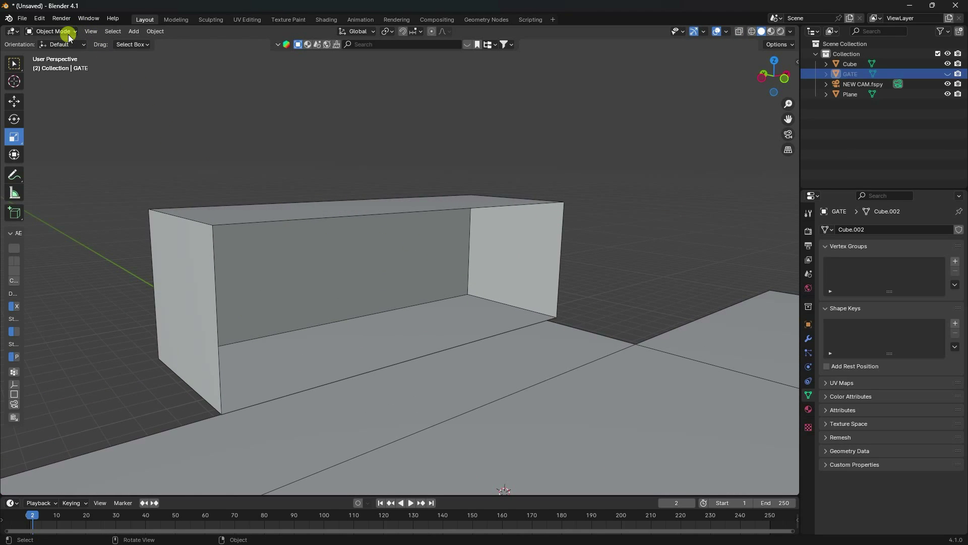
In Edit Mode, select the edge loop around the cube's open front.
{"action": "left_click", "coordinate": [254, 225]}
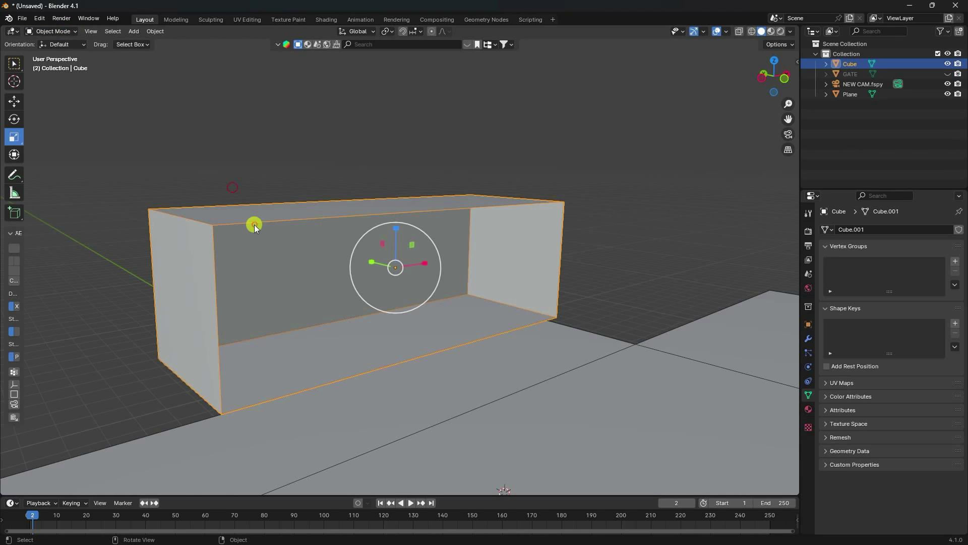
{"action": "left_click", "coordinate": [50, 31]}
{"action": "left_click", "coordinate": [56, 50]}
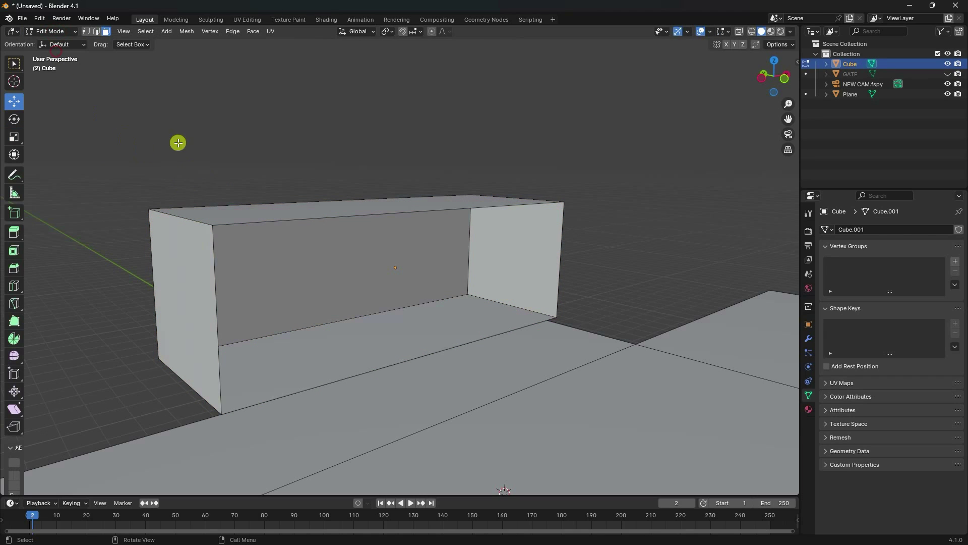
{"action": "left_click", "coordinate": [97, 32]}
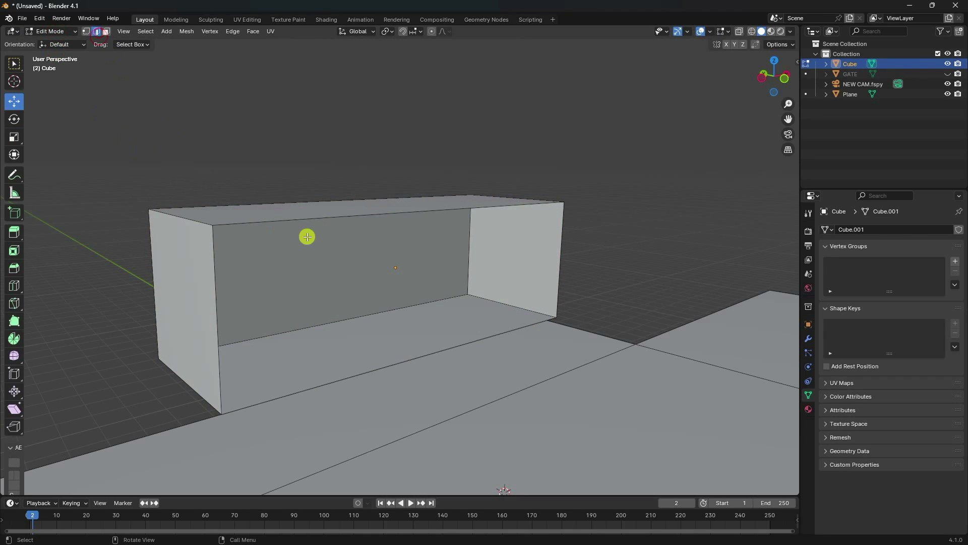
{"action": "left_click", "coordinate": [249, 221]}
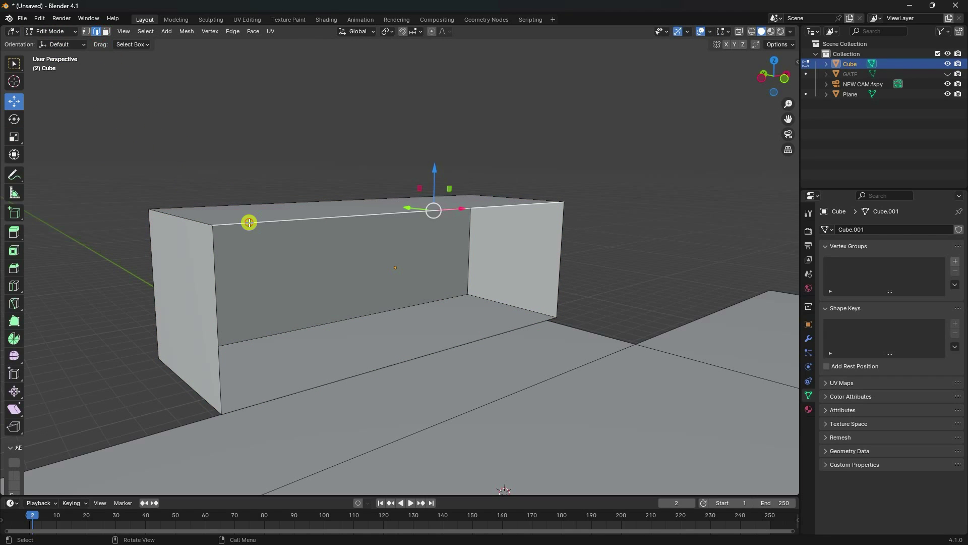
{"action": "left_click", "coordinate": [217, 277], "text": "alt"}
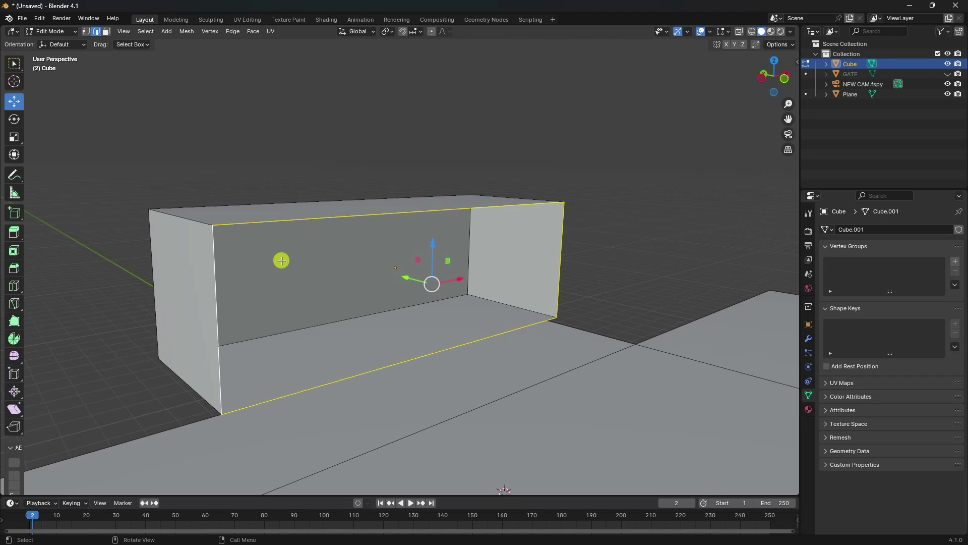
Search the add-ons in Preferences for "ext" to check the edge tool add-on.
{"action": "left_click", "coordinate": [39, 19]}
{"action": "left_click", "coordinate": [66, 149]}
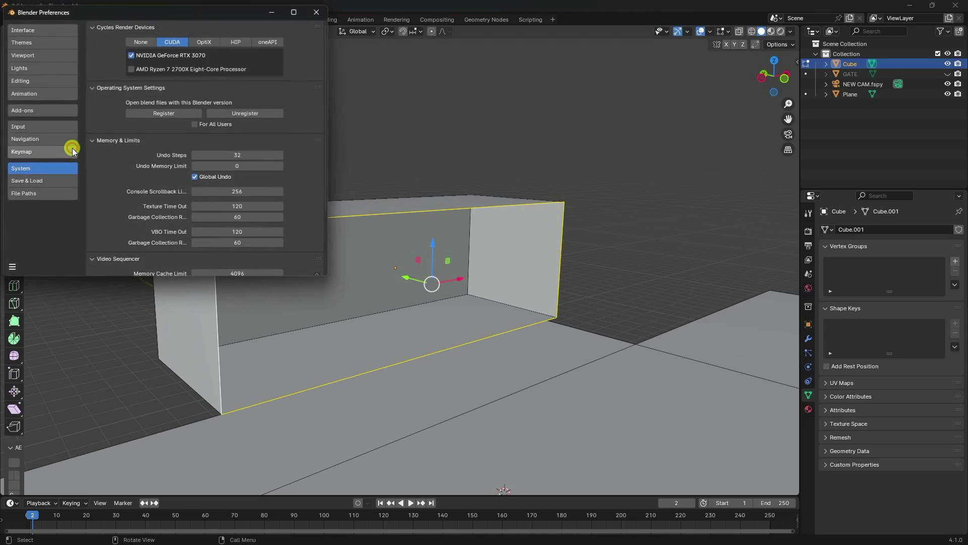
{"action": "left_click", "coordinate": [27, 114]}
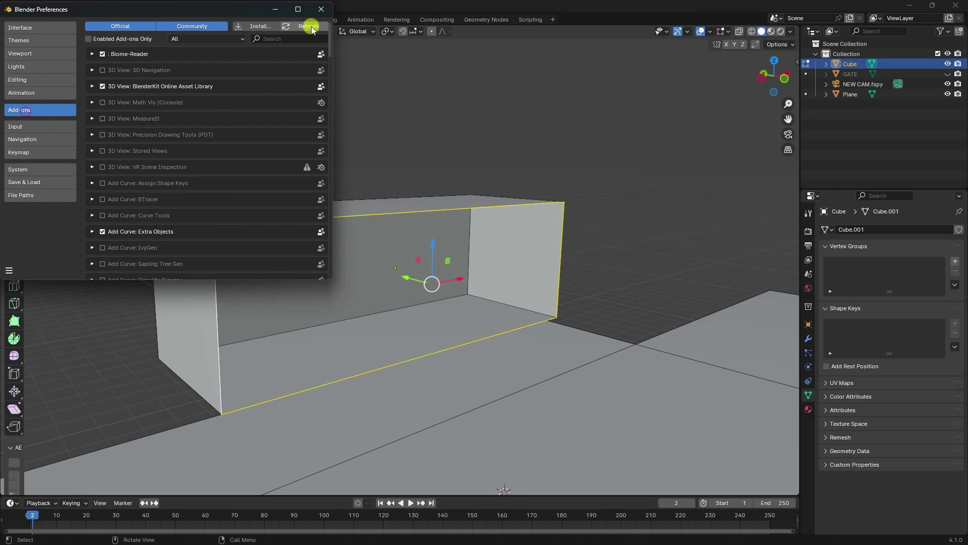
{"action": "type", "text": "ext"}
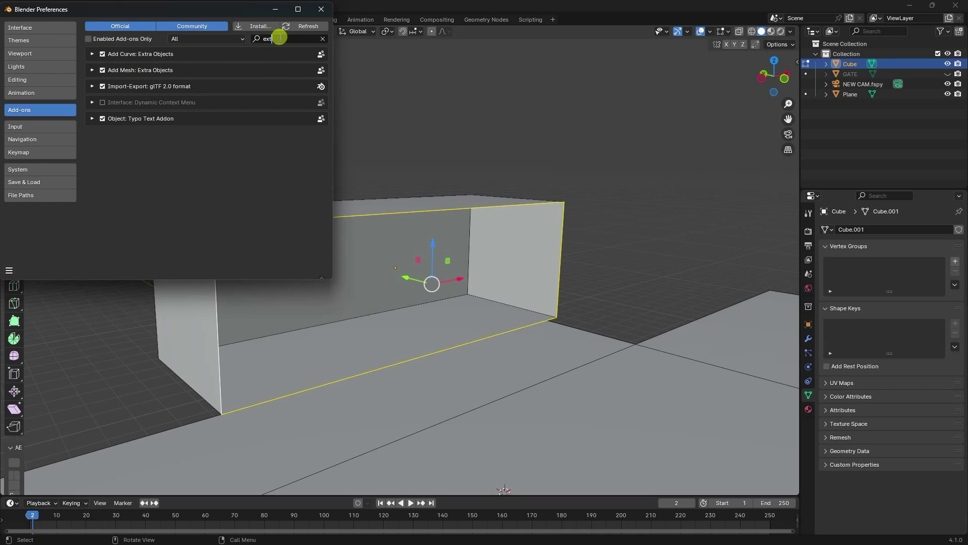
{"action": "left_click", "coordinate": [322, 9]}
Extrude the selected opening edges outward with Offset Edges, setting the width to 1.68 at an angle of 0°.
{"action": "key", "text": "ctrl+e"}
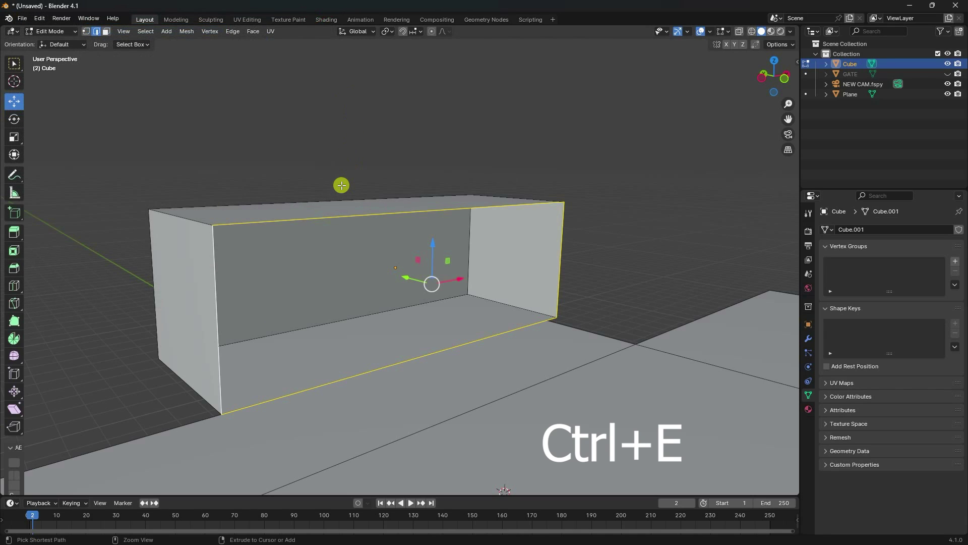
{"action": "key", "text": "ctrl+e"}
{"action": "mouse_move", "coordinate": [341, 186]}
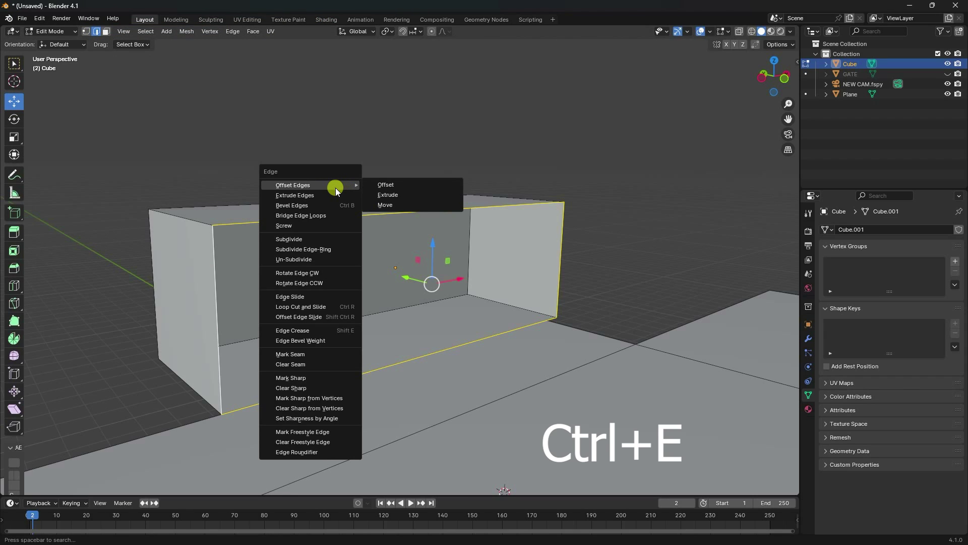
{"action": "left_click", "coordinate": [383, 196]}
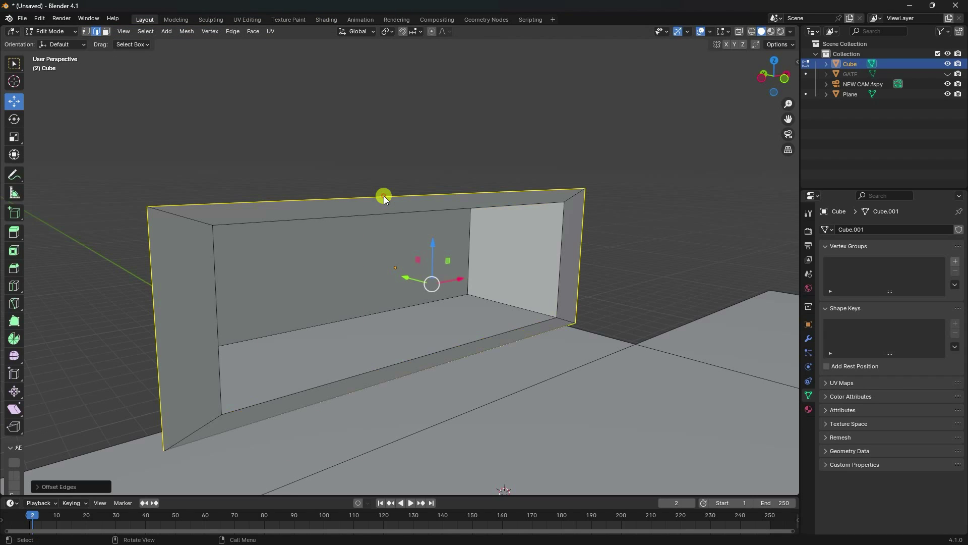
{"action": "scroll", "coordinate": [326, 253], "scroll_direction": "down", "scroll_amount": 2}
{"action": "left_click", "coordinate": [49, 487]}
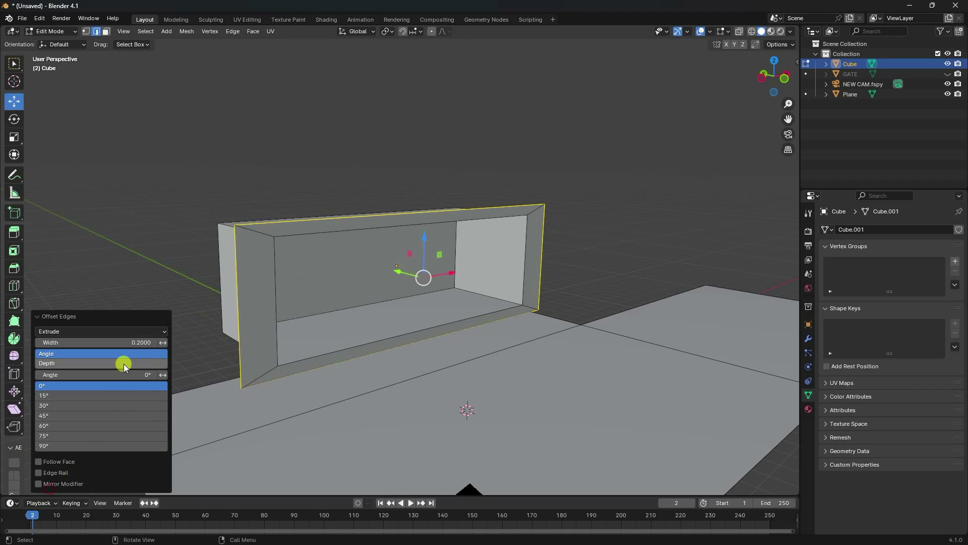
{"action": "left_click_drag", "start_coordinate": [108, 342], "coordinate": [194, 339]}
{"action": "scroll", "coordinate": [283, 291], "scroll_direction": "down", "scroll_amount": 3}
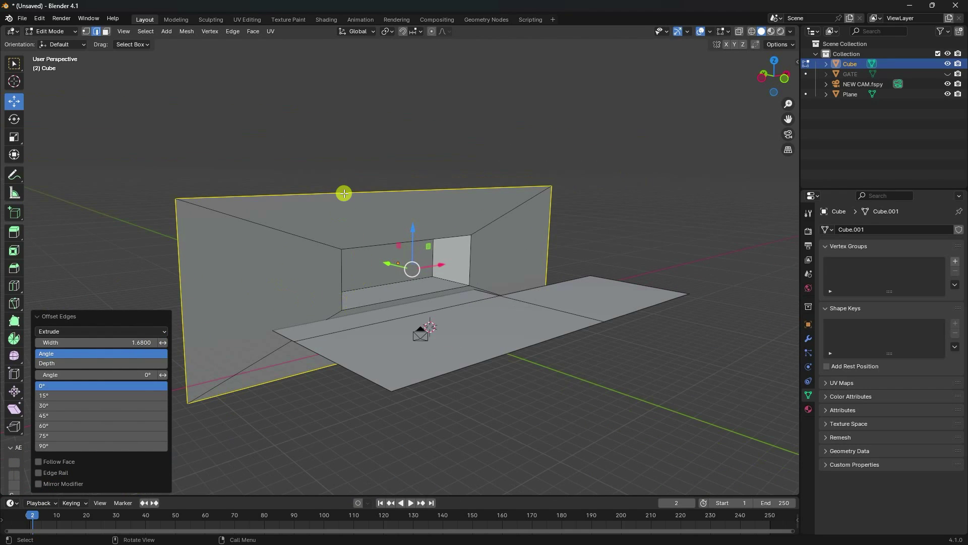
Raise the outer wall's top edge along Z and move its camera-side right edge about 10.3 m along X.
{"action": "left_click", "coordinate": [344, 193]}
{"action": "left_click_drag", "start_coordinate": [413, 157], "coordinate": [433, 58]}
{"action": "left_click", "coordinate": [548, 210]}
{"action": "middle_click_drag", "start_coordinate": [547, 210], "coordinate": [591, 218]}
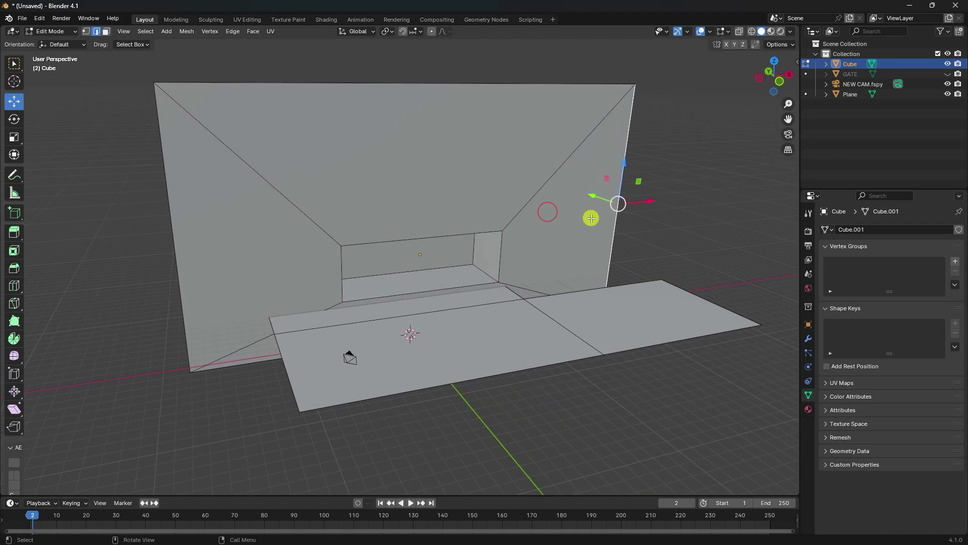
{"action": "left_click_drag", "start_coordinate": [650, 201], "coordinate": [726, 196]}
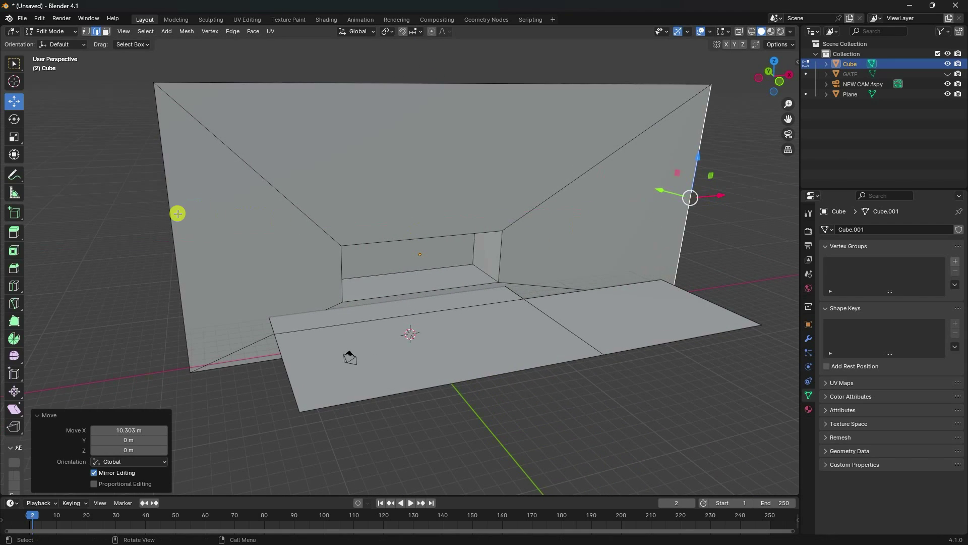
Move the wall's opposite side edge about 6.91 m along X and lower the bottom edge about 3.92 m.
{"action": "left_click", "coordinate": [175, 216]}
{"action": "left_click_drag", "start_coordinate": [222, 228], "coordinate": [305, 223]}
{"action": "middle_click_drag", "start_coordinate": [305, 222], "coordinate": [343, 212]}
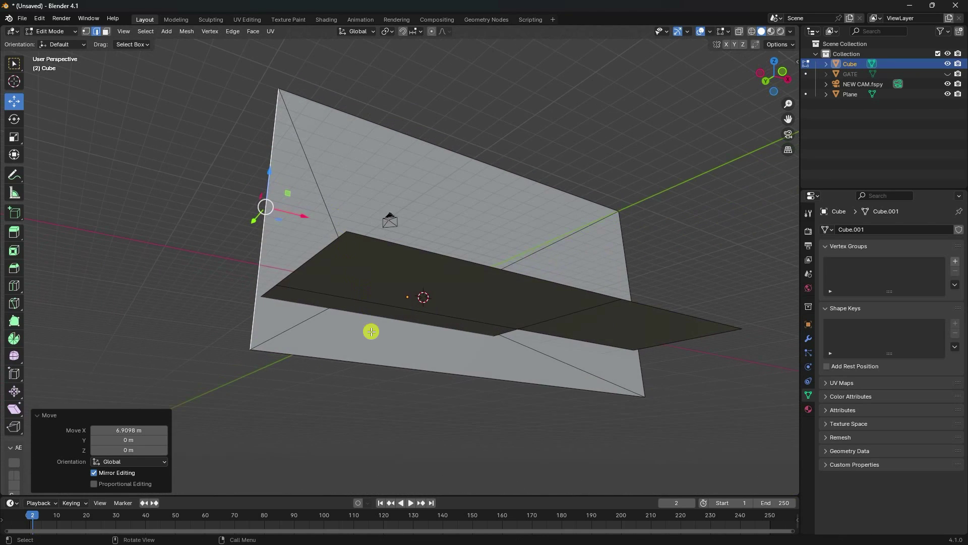
{"action": "left_click", "coordinate": [380, 364]}
{"action": "left_click_drag", "start_coordinate": [489, 335], "coordinate": [483, 375]}
{"action": "key", "text": "KP_0"}
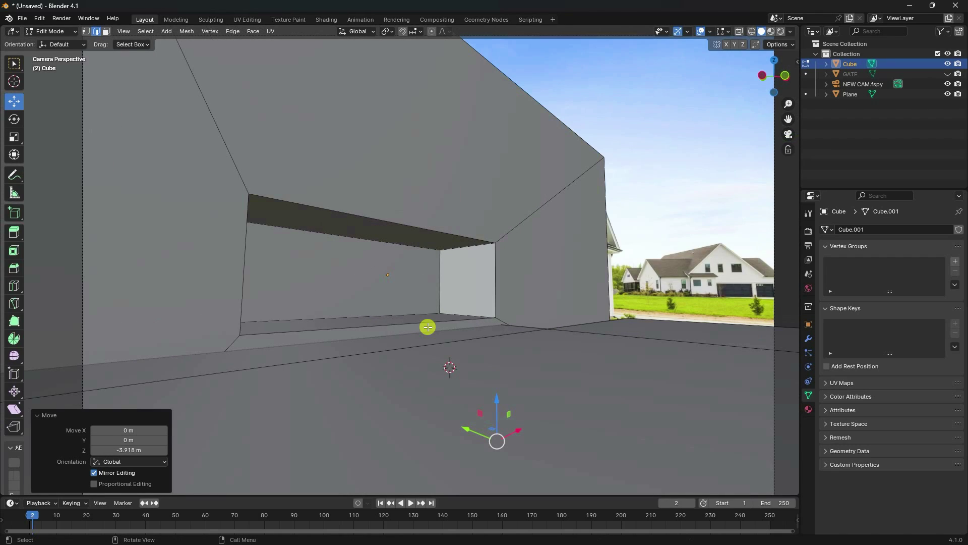
Move the wall's right outer edge a further 3.99 m or so along X and return to Object Mode.
{"action": "left_click", "coordinate": [612, 231]}
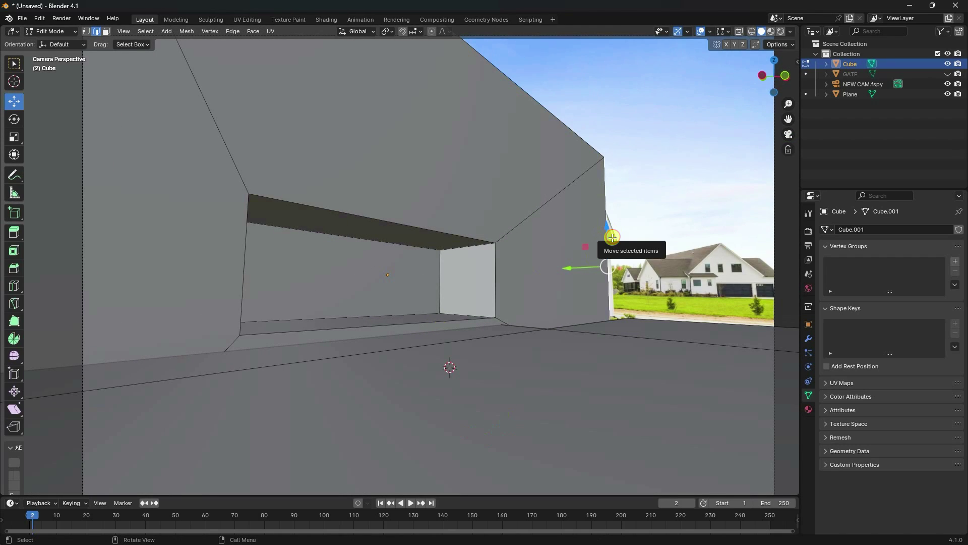
{"action": "scroll", "coordinate": [580, 290], "scroll_direction": "down", "scroll_amount": 3}
{"action": "middle_click_drag", "start_coordinate": [562, 283], "coordinate": [722, 220]}
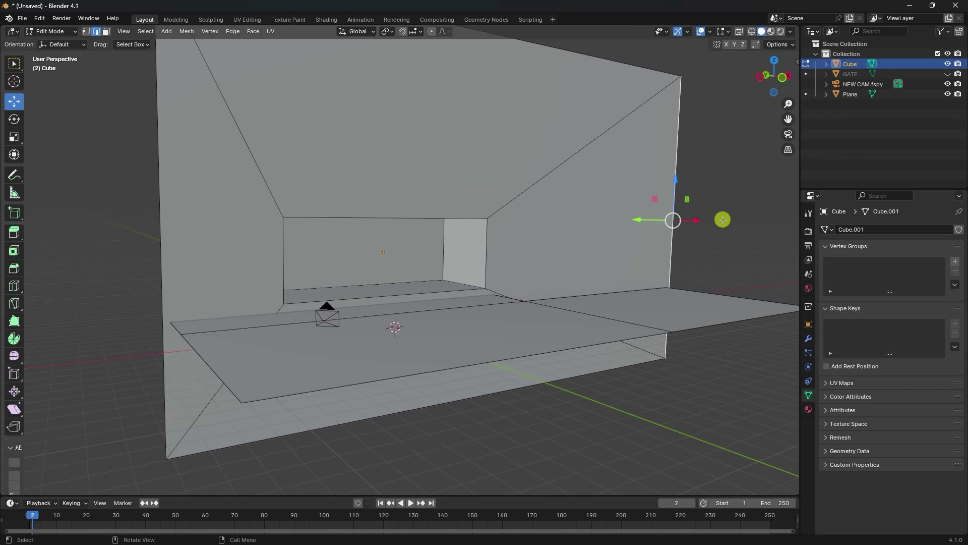
{"action": "left_click_drag", "start_coordinate": [702, 220], "coordinate": [725, 220]}
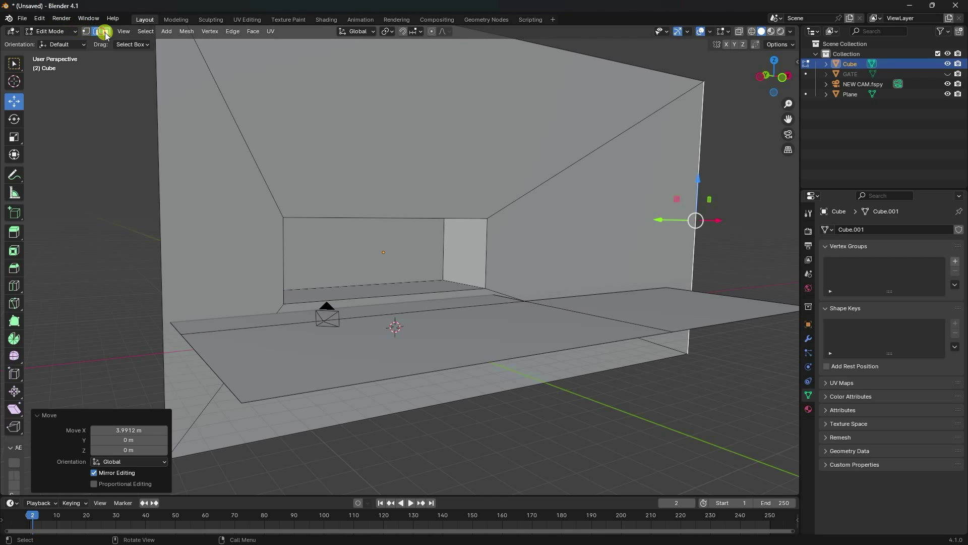
{"action": "left_click", "coordinate": [58, 31]}
{"action": "left_click", "coordinate": [56, 42]}
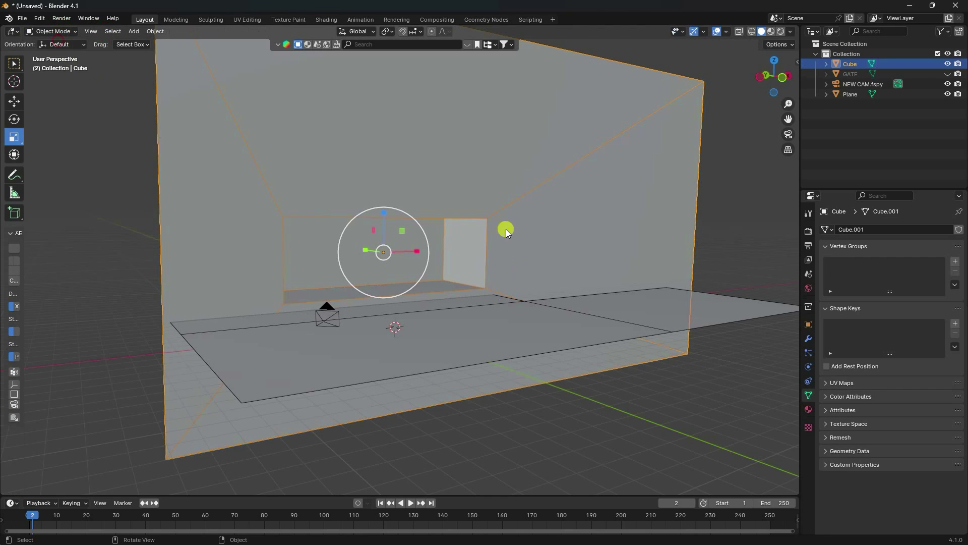
Add two material slots to the cube and create a material with a Holdout surface in the first slot.
{"action": "scroll", "coordinate": [605, 283], "scroll_direction": "up", "scroll_amount": 3}
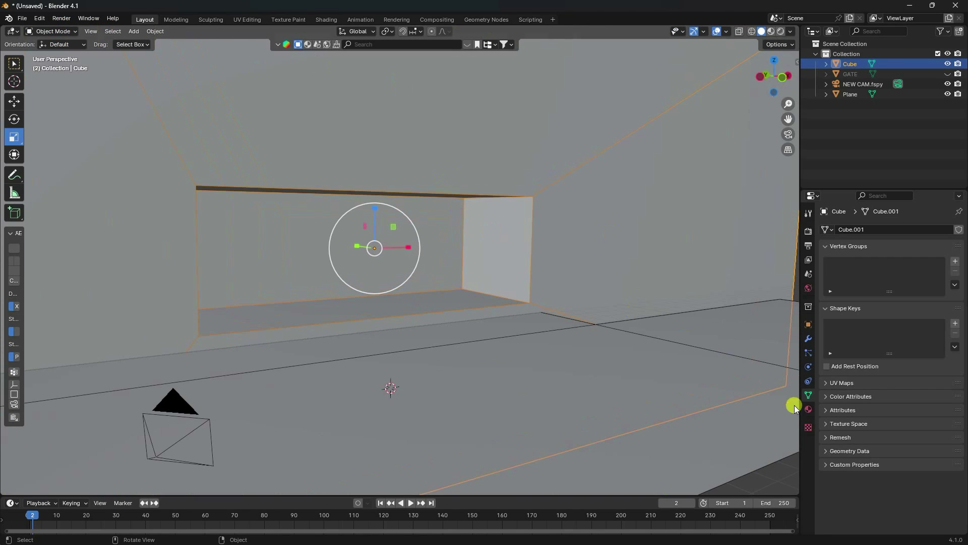
{"action": "left_click", "coordinate": [808, 408]}
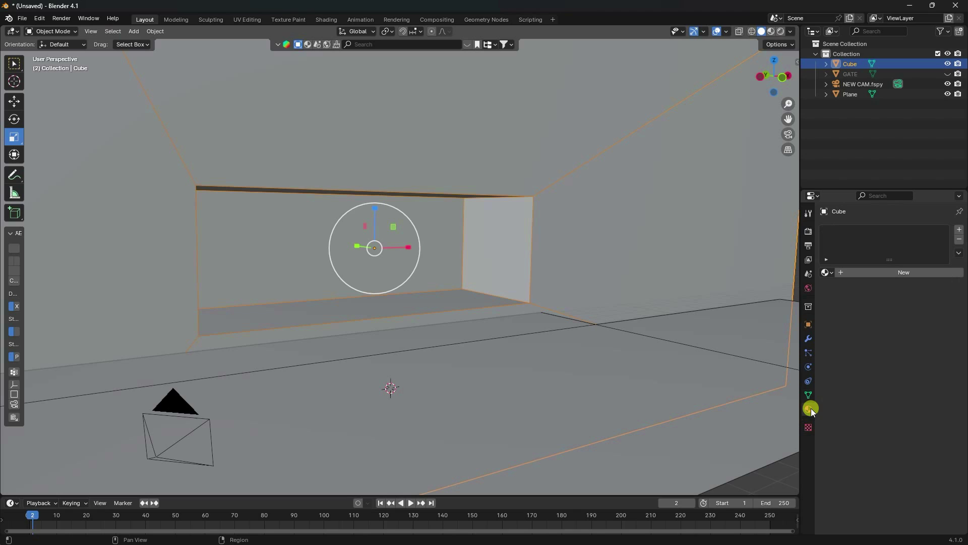
{"action": "left_click", "coordinate": [958, 230]}
{"action": "left_click", "coordinate": [958, 230]}
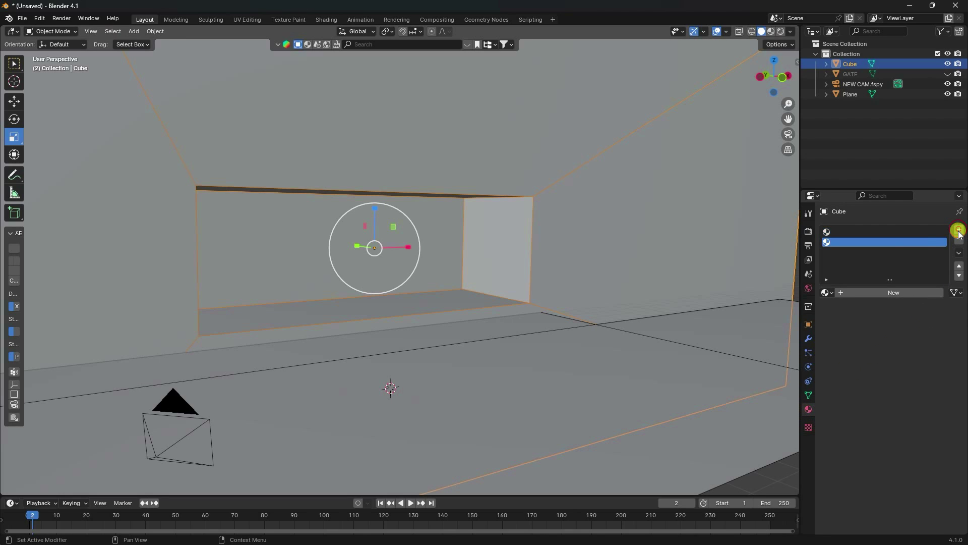
{"action": "left_click", "coordinate": [857, 231]}
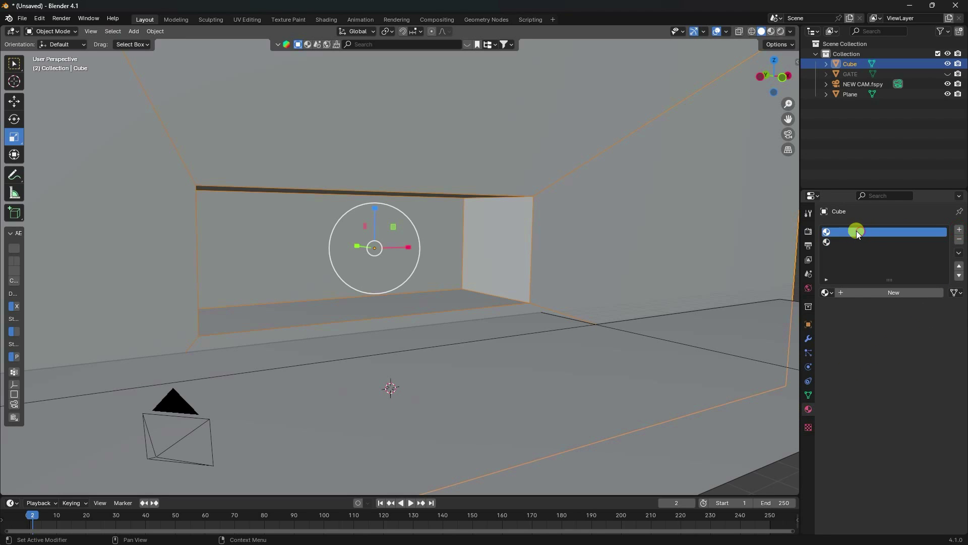
{"action": "left_click", "coordinate": [852, 294]}
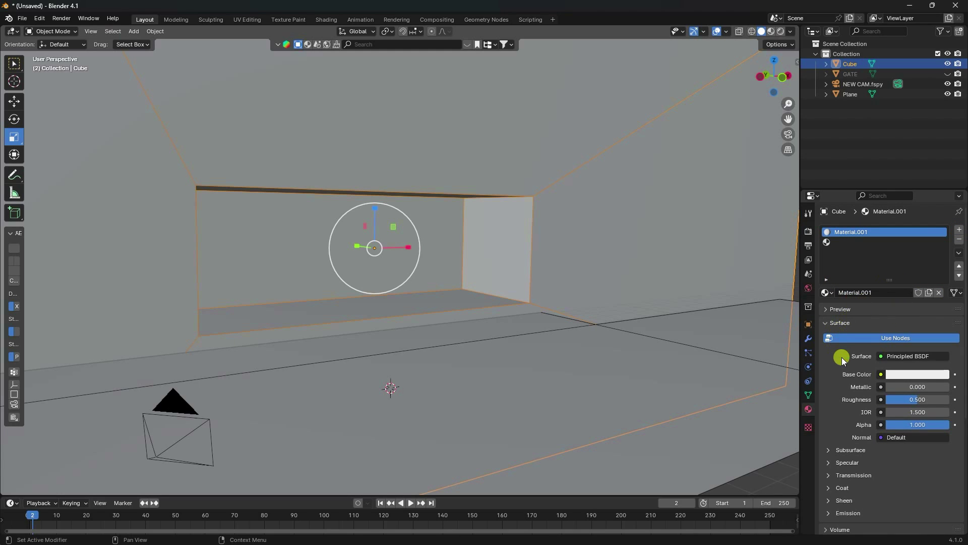
{"action": "left_click", "coordinate": [882, 356]}
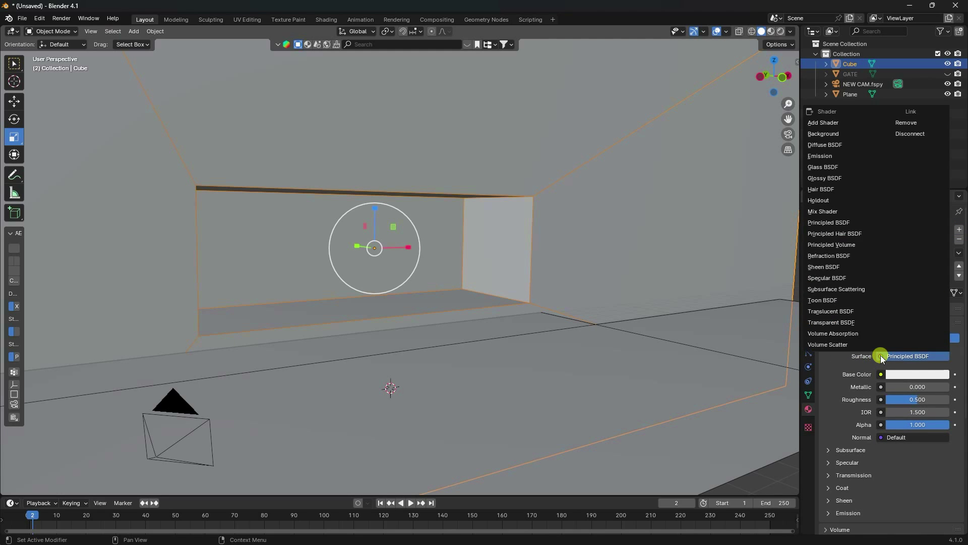
{"action": "left_click", "coordinate": [836, 201]}
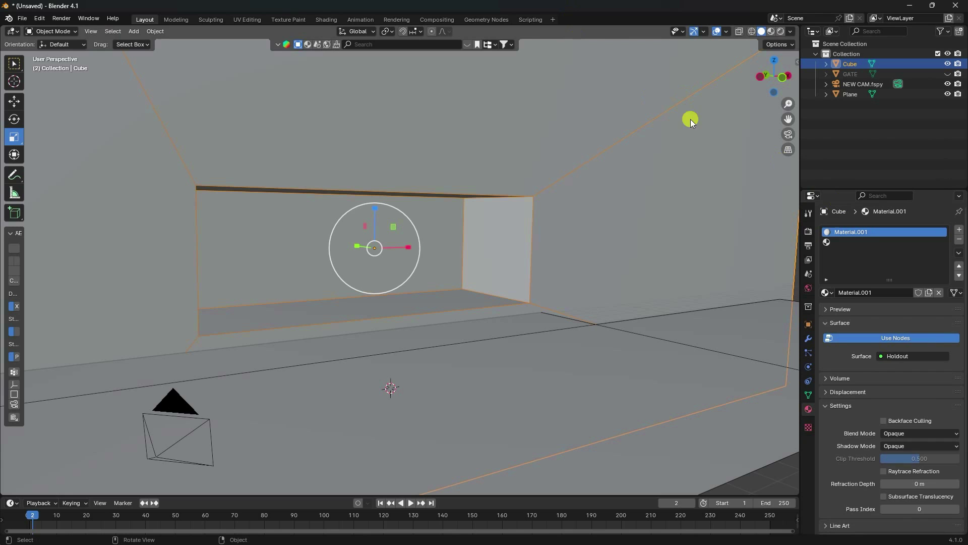
In Edit Mode, select all five inner faces of the box recess, including its ceiling, sides, back and floor.
{"action": "left_click", "coordinate": [843, 244]}
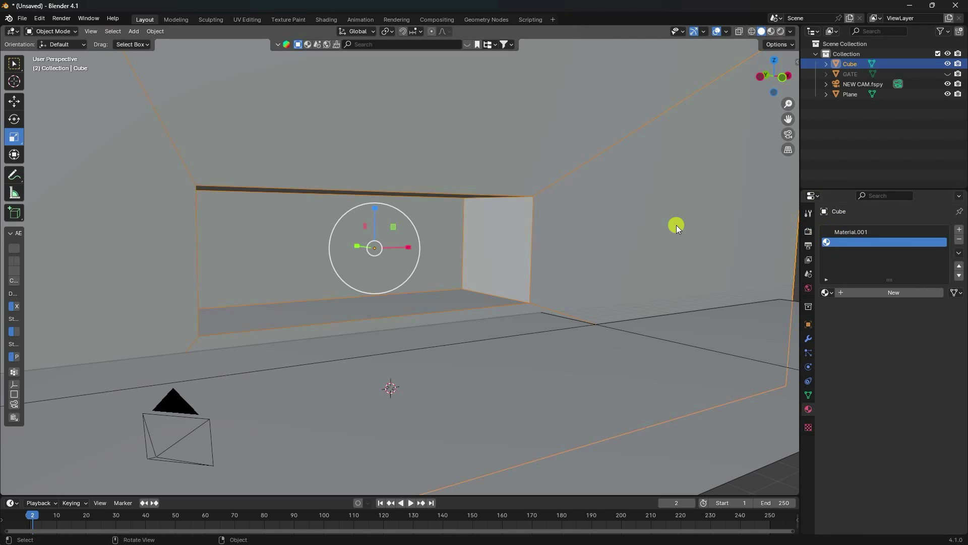
{"action": "scroll", "coordinate": [244, 201], "scroll_direction": "up", "scroll_amount": 3}
{"action": "scroll", "coordinate": [261, 201], "scroll_direction": "down", "scroll_amount": 2}
{"action": "middle_click_drag", "start_coordinate": [261, 201], "coordinate": [234, 191]}
{"action": "left_click", "coordinate": [67, 41]}
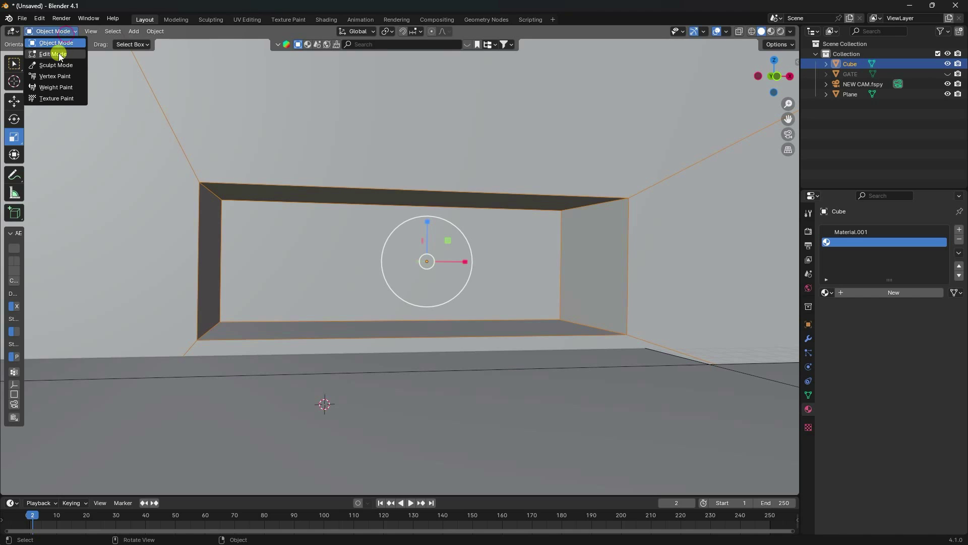
{"action": "left_click", "coordinate": [59, 52]}
{"action": "left_click", "coordinate": [259, 185]}
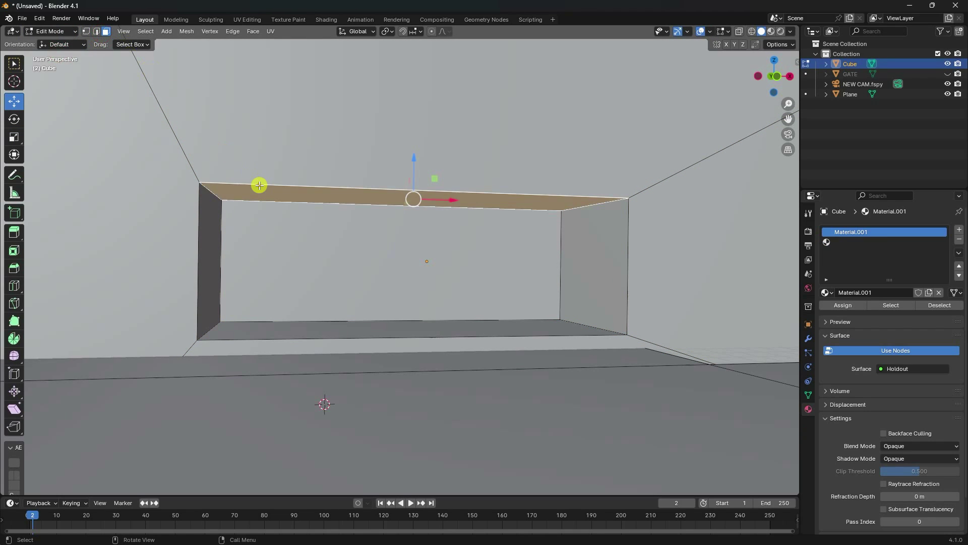
{"action": "left_click", "coordinate": [210, 239], "text": "shift"}
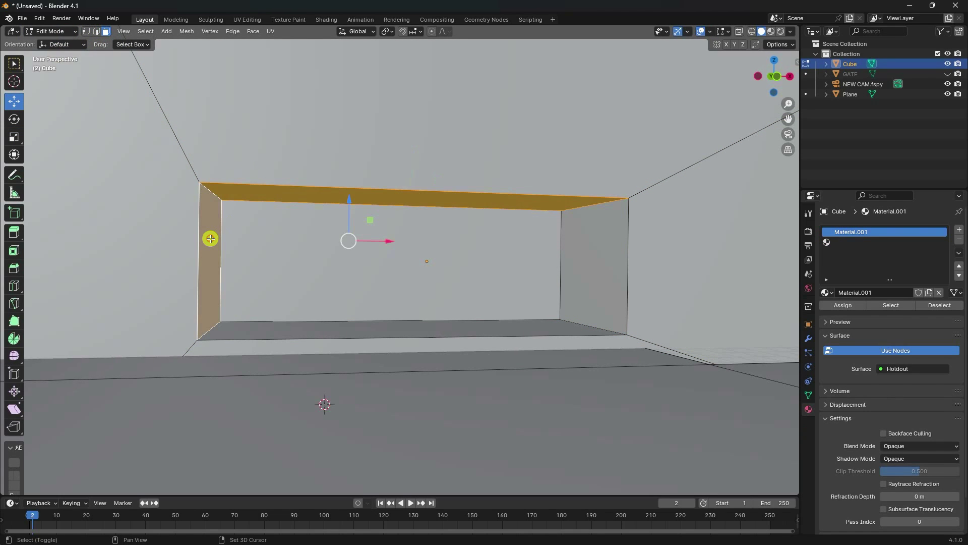
{"action": "left_click", "coordinate": [261, 194], "text": "ctrl"}
{"action": "left_click", "coordinate": [579, 260], "text": "shift"}
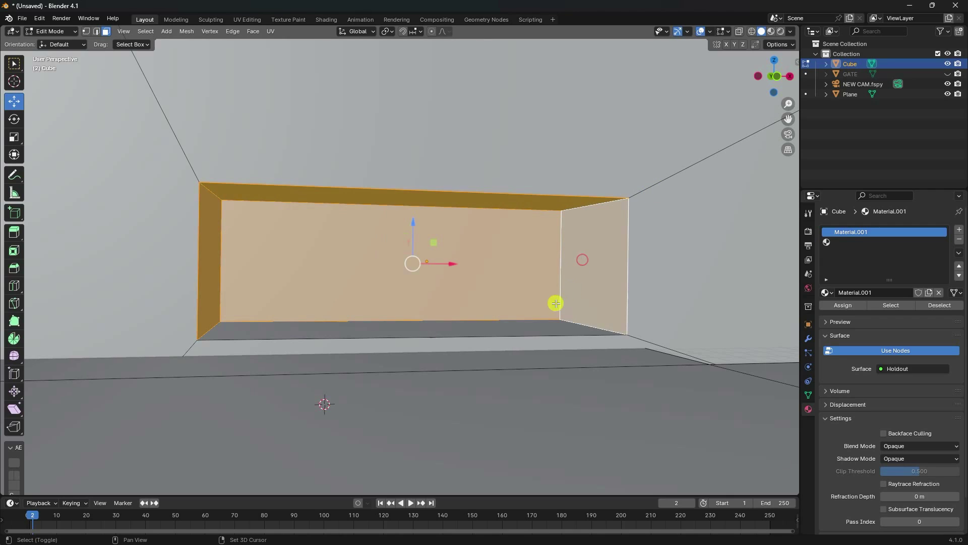
{"action": "left_click", "coordinate": [548, 326], "text": "shift"}
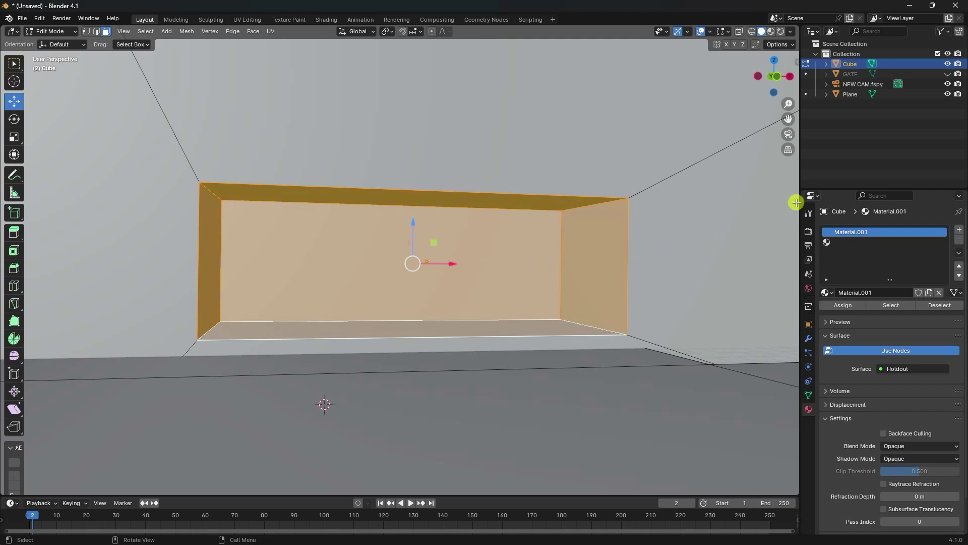
Create a material in the second slot, assign it to the selected faces, and set its base color to magenta (hue 0.813, saturation 0.693).
{"action": "left_click", "coordinate": [833, 242]}
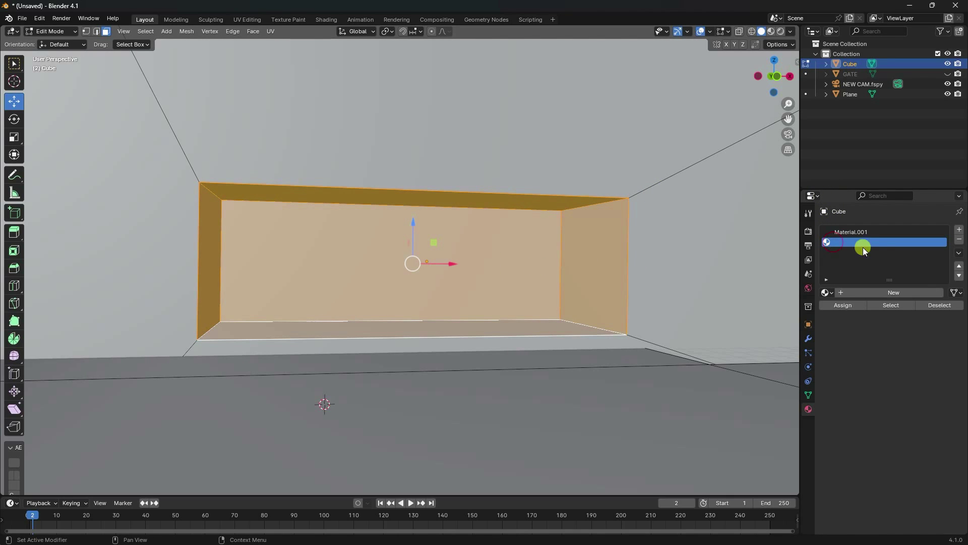
{"action": "left_click", "coordinate": [899, 292]}
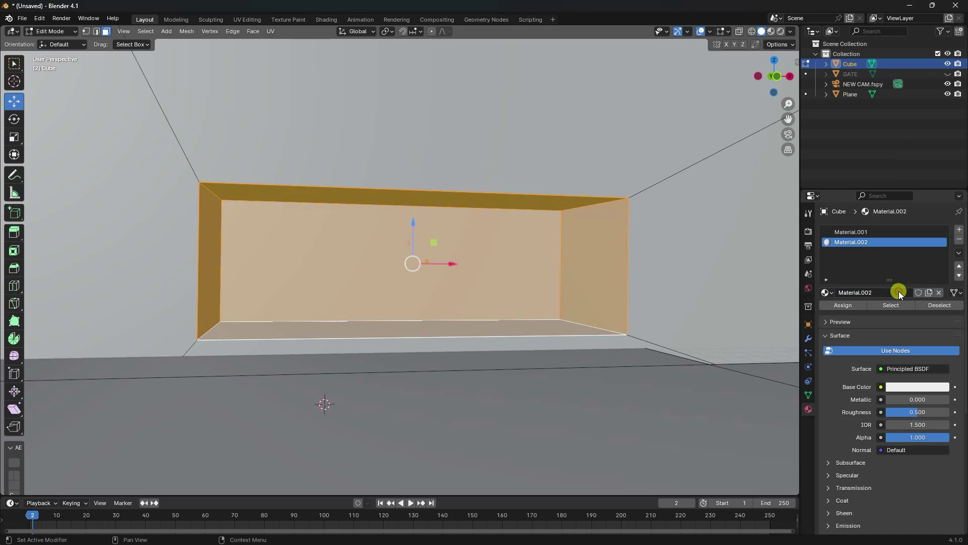
{"action": "left_click", "coordinate": [829, 307]}
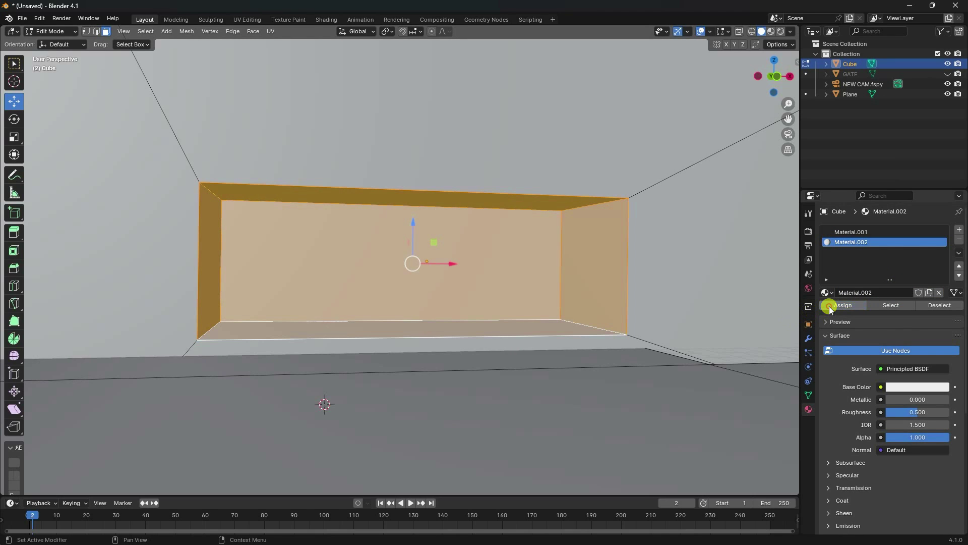
{"action": "left_click", "coordinate": [903, 386]}
{"action": "left_click_drag", "start_coordinate": [887, 261], "coordinate": [906, 280]}
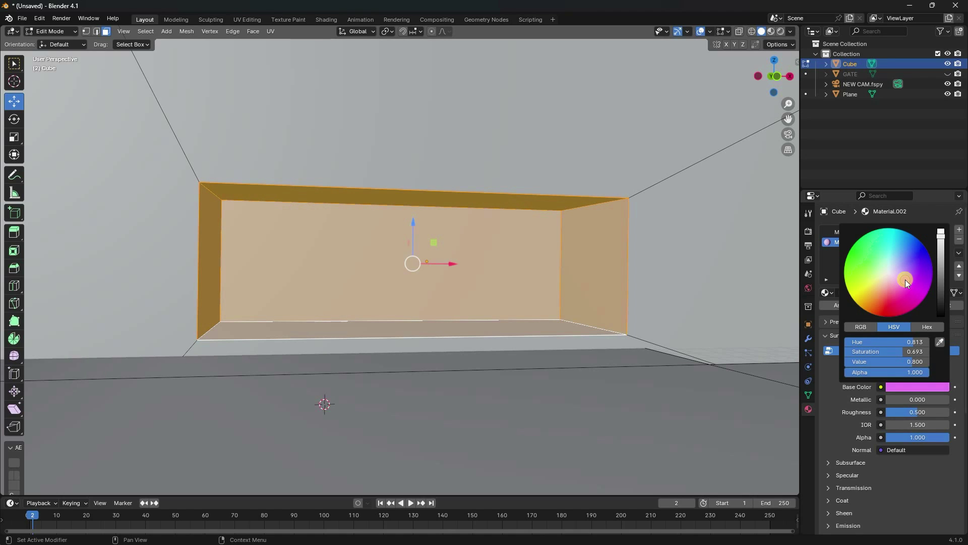
{"action": "left_click", "coordinate": [897, 415]}
{"action": "left_click", "coordinate": [684, 260]}
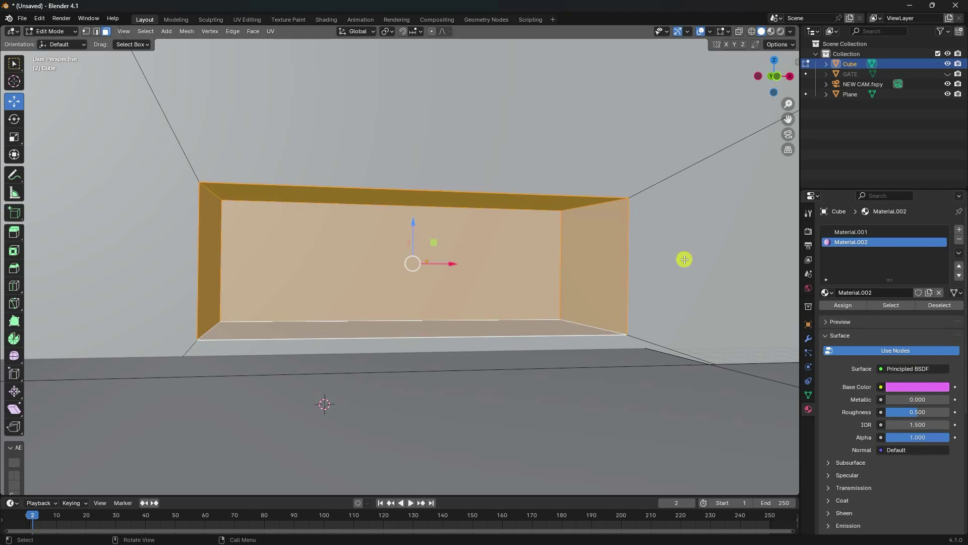
Return to Object Mode and check the cube's materials in Material Preview shading through the scene camera.
{"action": "left_click", "coordinate": [53, 31]}
{"action": "left_click", "coordinate": [59, 44]}
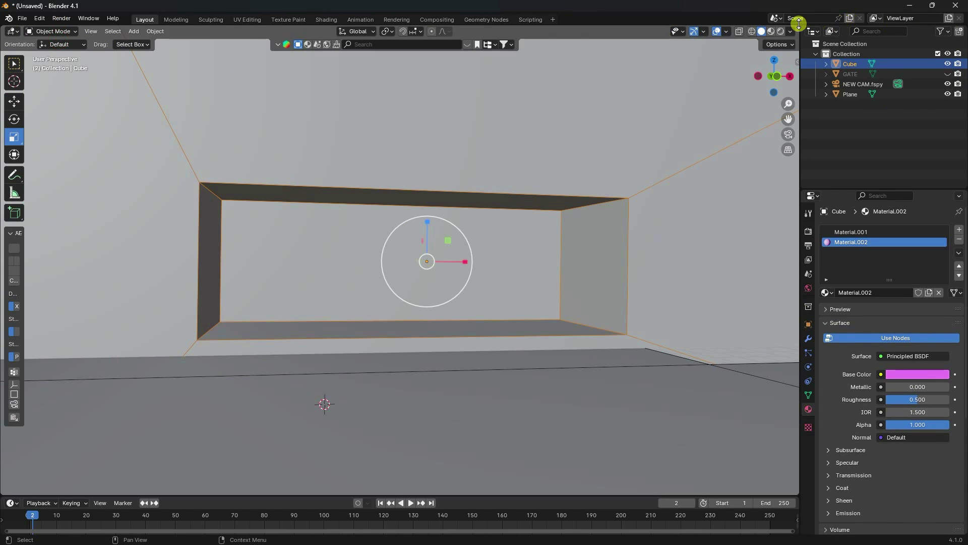
{"action": "left_click", "coordinate": [771, 31]}
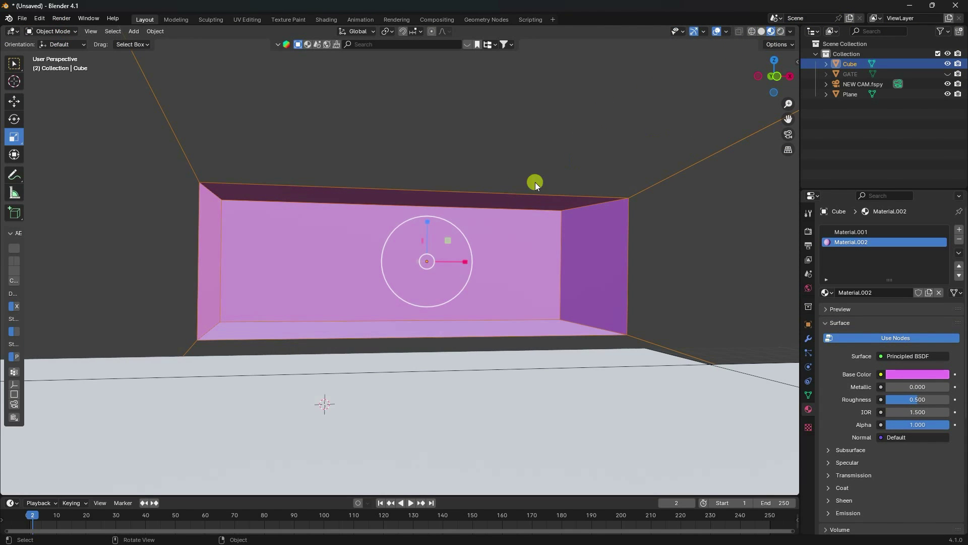
{"action": "scroll", "coordinate": [534, 183], "scroll_direction": "down", "scroll_amount": 6}
{"action": "middle_click_drag", "start_coordinate": [465, 210], "coordinate": [408, 240]}
{"action": "left_click", "coordinate": [50, 31]}
{"action": "left_click", "coordinate": [54, 47]}
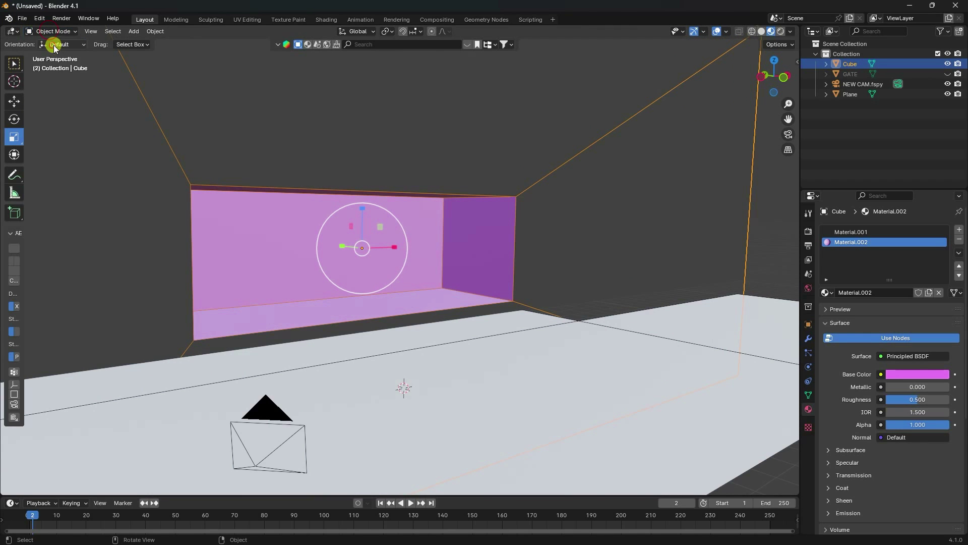
{"action": "key", "text": "KP_0"}
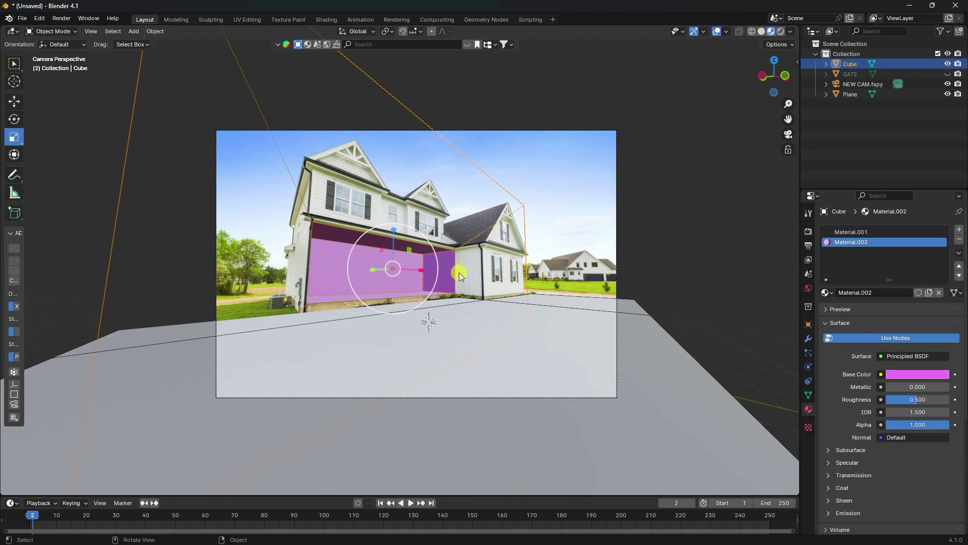
{"action": "scroll", "coordinate": [373, 288], "scroll_direction": "up", "scroll_amount": 6}
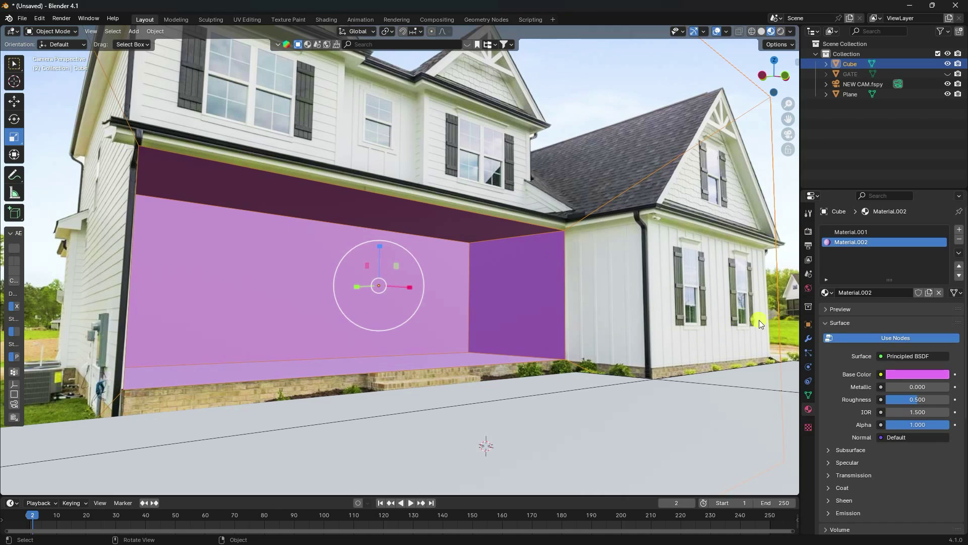
Set the render engine to Cycles and the device to GPU Compute.
{"action": "left_click", "coordinate": [808, 231]}
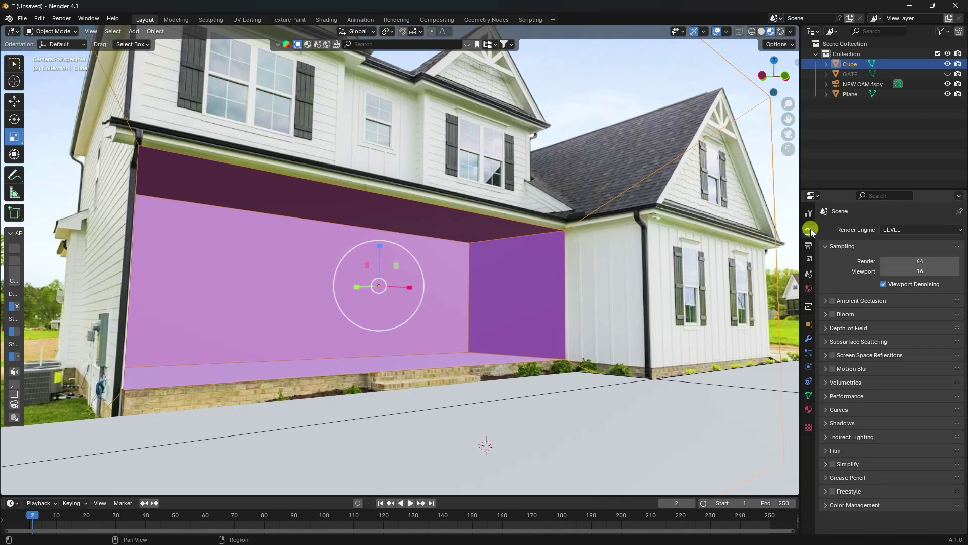
{"action": "left_click", "coordinate": [888, 231]}
{"action": "left_click", "coordinate": [891, 262]}
{"action": "left_click", "coordinate": [897, 255]}
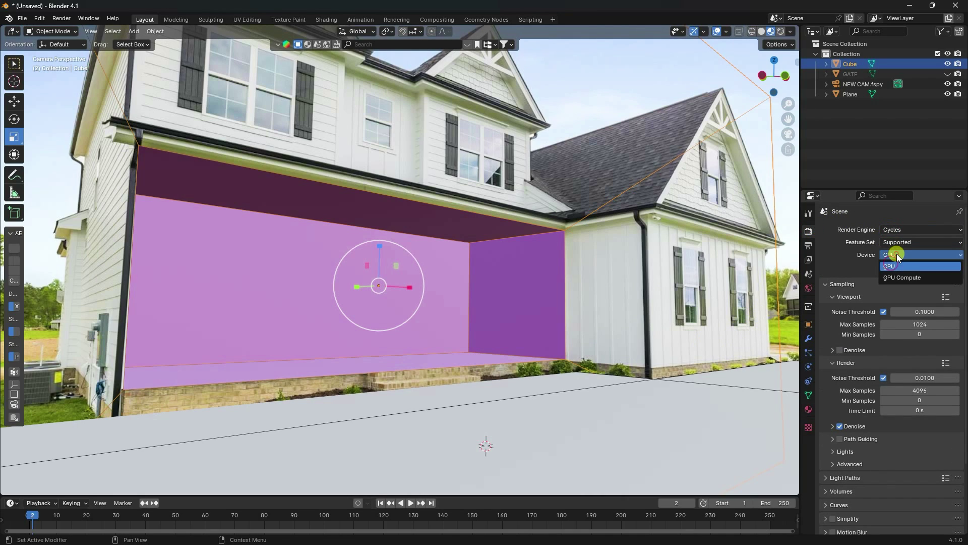
{"action": "left_click", "coordinate": [893, 292]}
{"action": "left_click", "coordinate": [890, 256]}
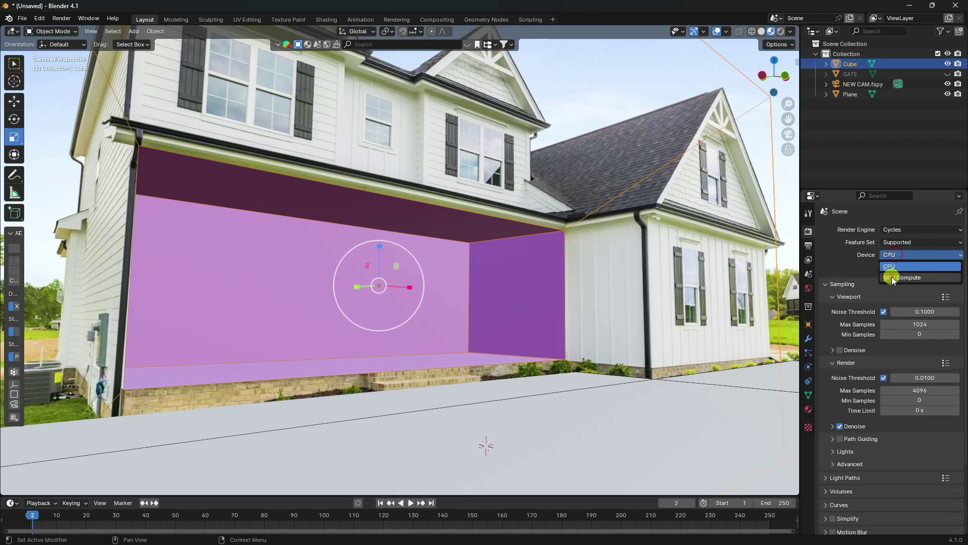
{"action": "left_click", "coordinate": [892, 278]}
Set the render max samples to 128 and enable a transparent film background.
{"action": "left_click", "coordinate": [918, 374]}
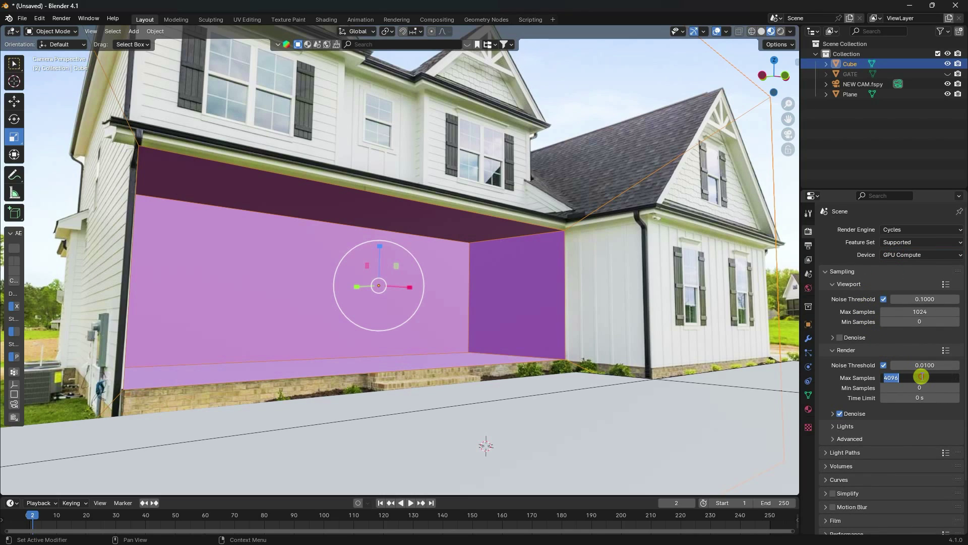
{"action": "key", "text": "Return"}
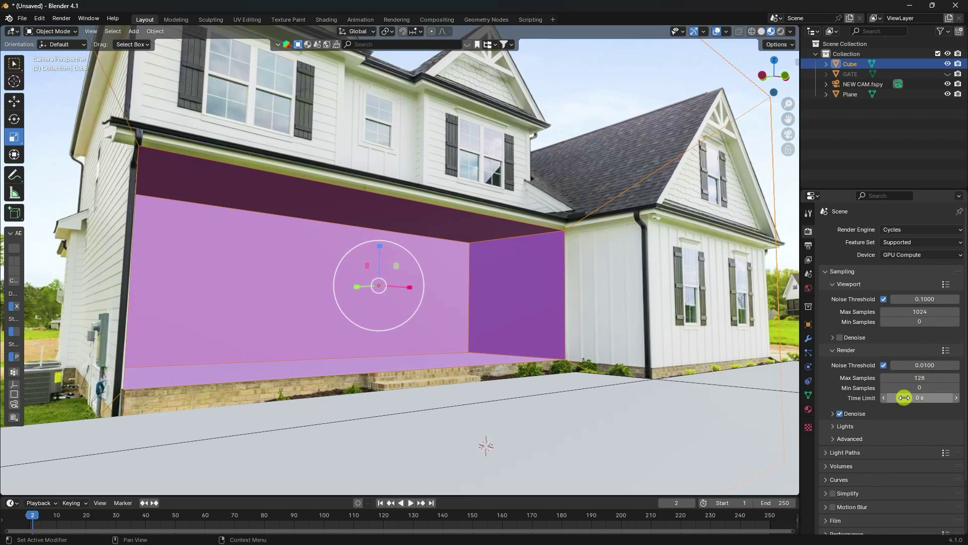
{"action": "scroll", "coordinate": [855, 454], "scroll_direction": "down", "scroll_amount": 3}
{"action": "left_click", "coordinate": [827, 459]}
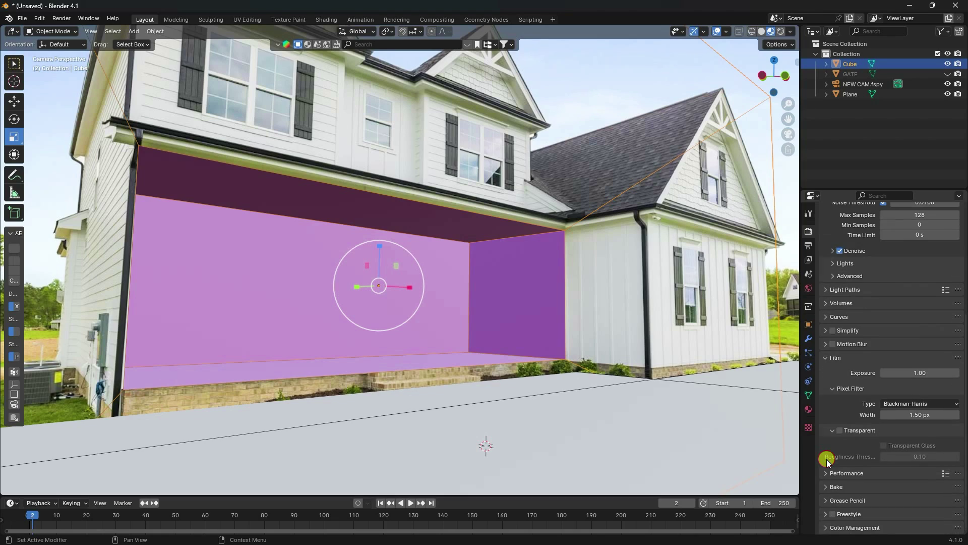
{"action": "left_click", "coordinate": [840, 430]}
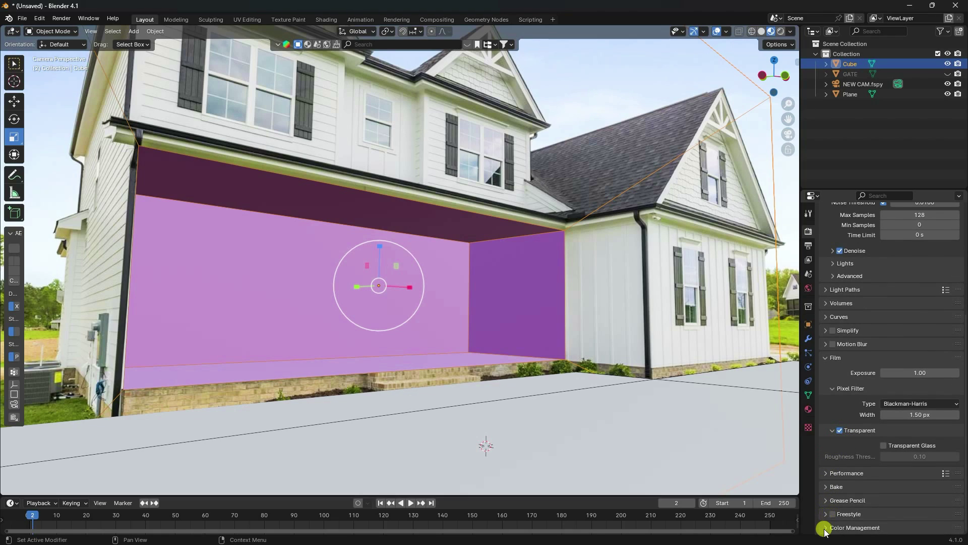
Set the color management view transform to Standard.
{"action": "scroll", "coordinate": [842, 507], "scroll_direction": "down", "scroll_amount": 5}
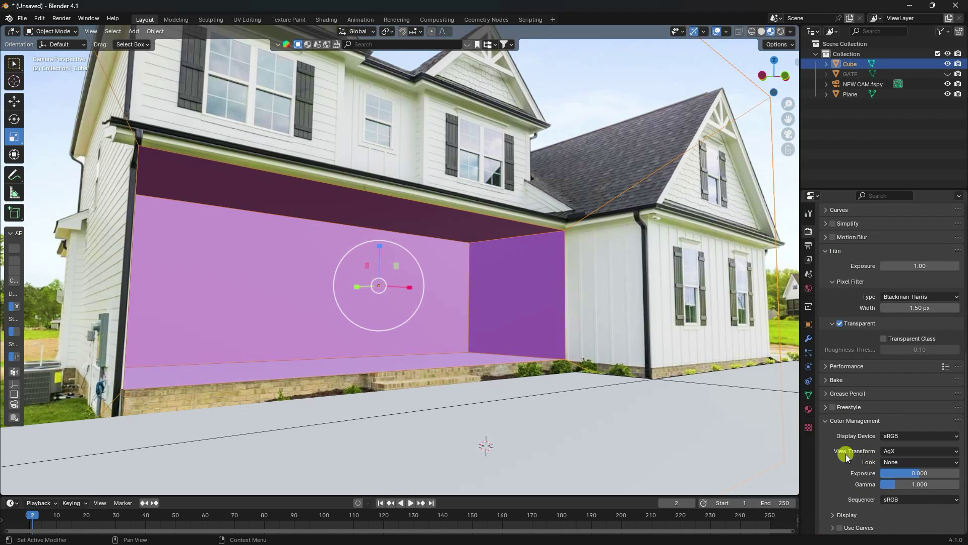
{"action": "left_click", "coordinate": [891, 451]}
{"action": "left_click", "coordinate": [897, 460]}
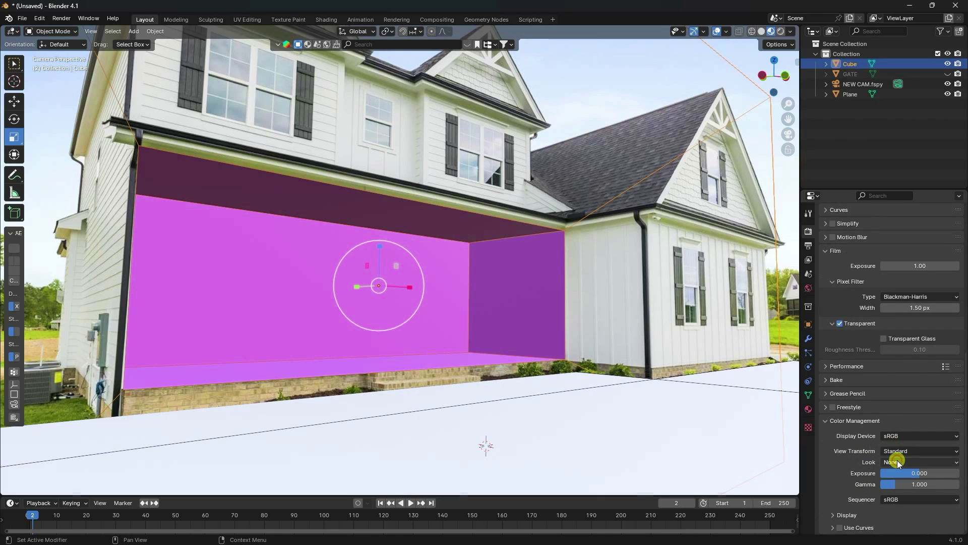
Use an Environment Texture as the world background color and load limehouse_4k.exr from the HDRI folder.
{"action": "left_click", "coordinate": [809, 288]}
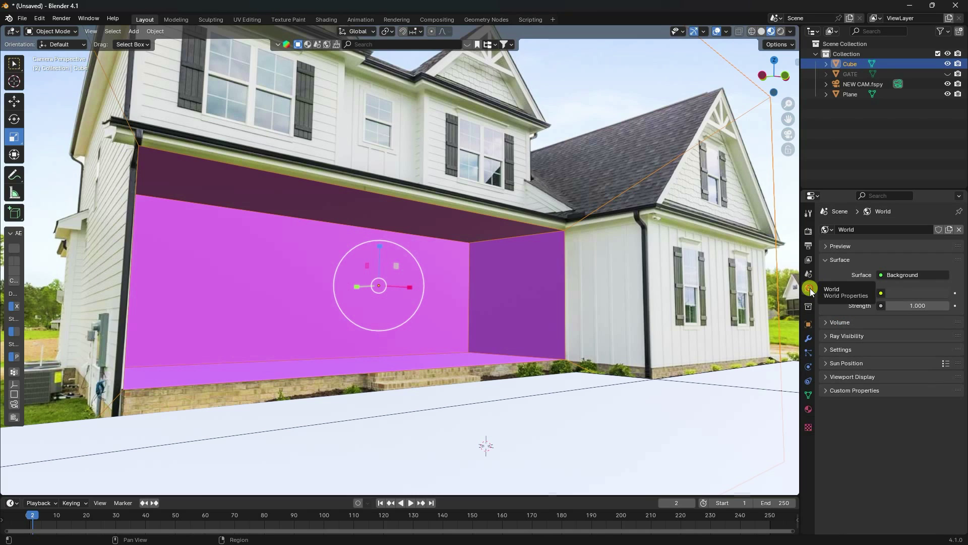
{"action": "left_click", "coordinate": [881, 291]}
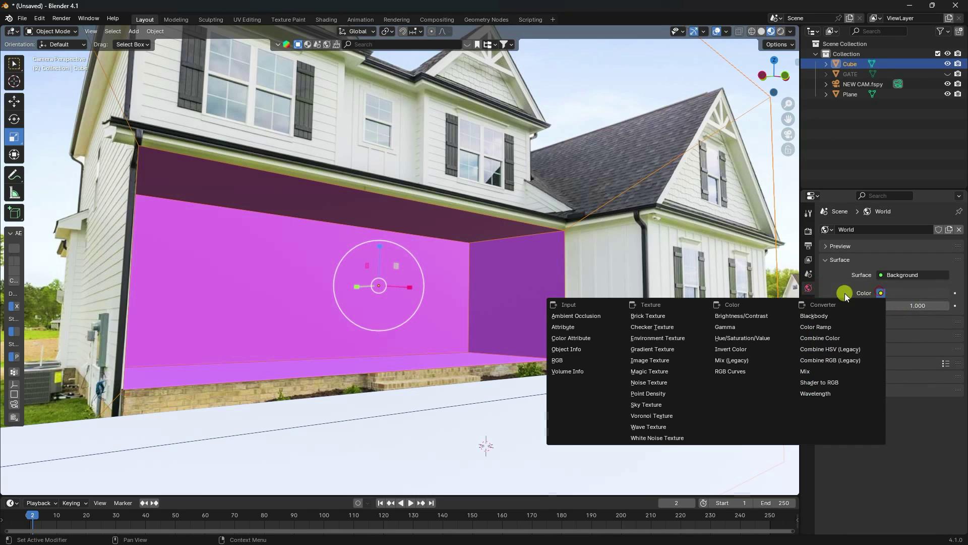
{"action": "left_click", "coordinate": [640, 337]}
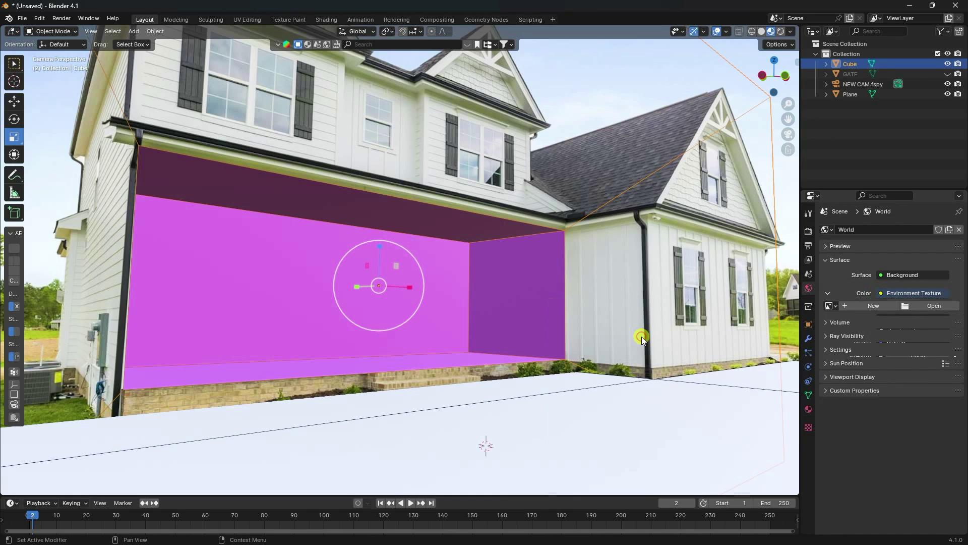
{"action": "left_click", "coordinate": [930, 306]}
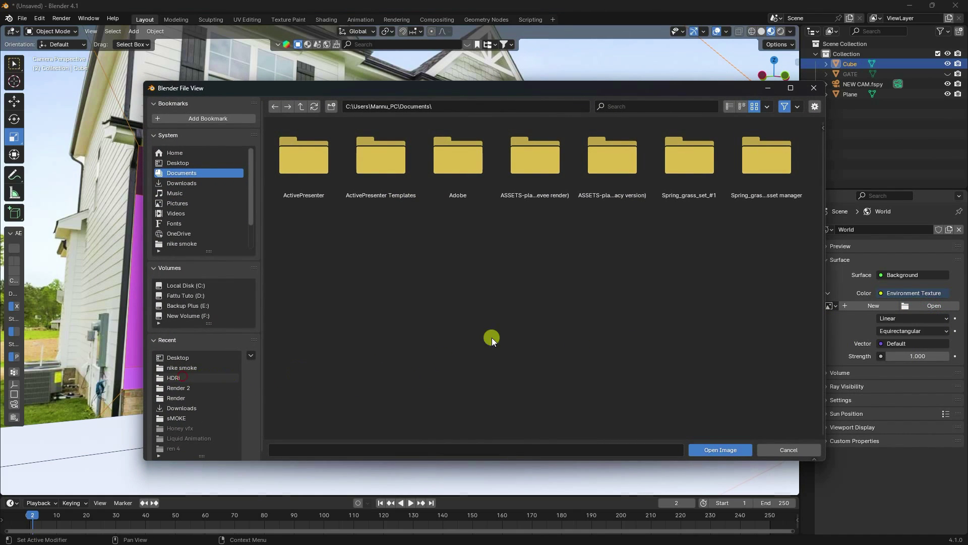
{"action": "scroll", "coordinate": [512, 364], "scroll_direction": "down", "scroll_amount": 2}
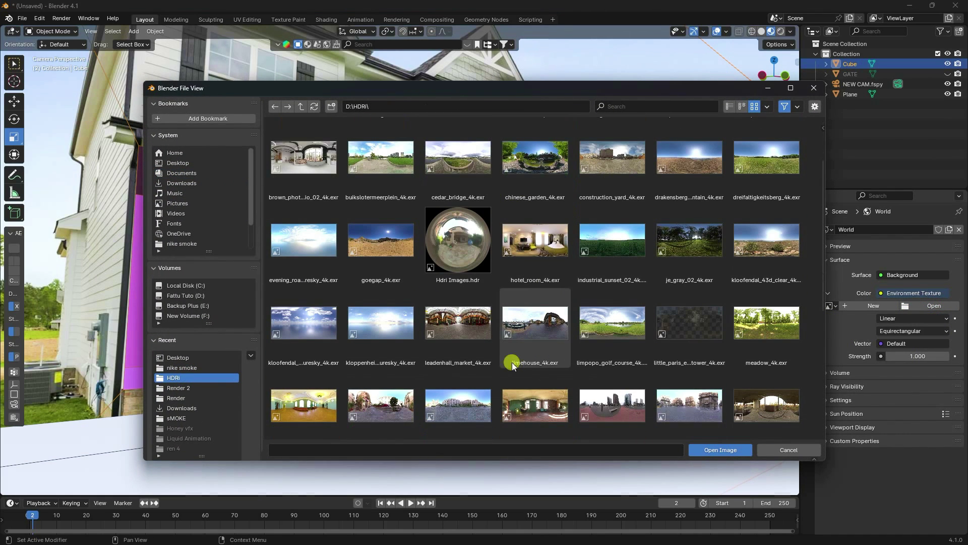
{"action": "left_click", "coordinate": [549, 328]}
{"action": "left_click", "coordinate": [732, 449]}
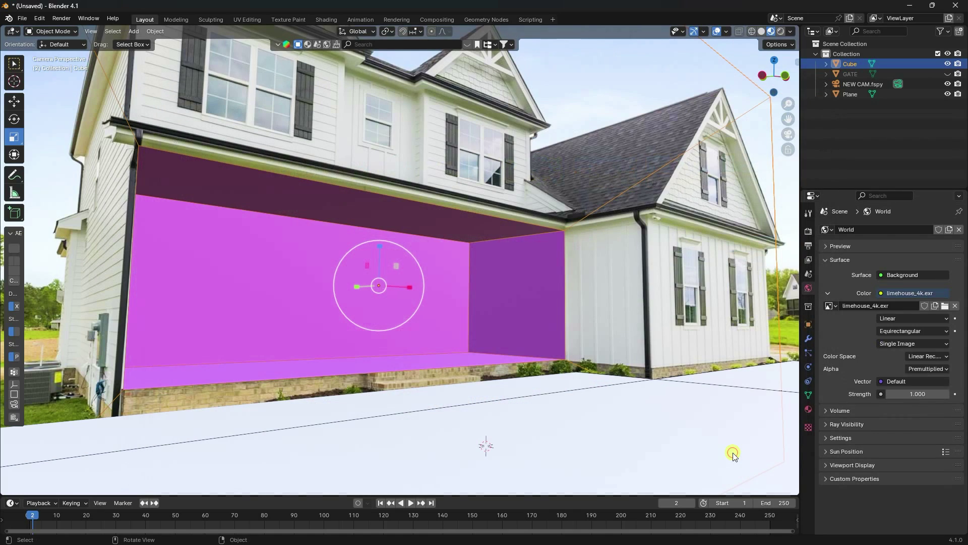
Set the world background strength to 1.2 and display the scene in Rendered viewport shading.
{"action": "left_click", "coordinate": [914, 395]}
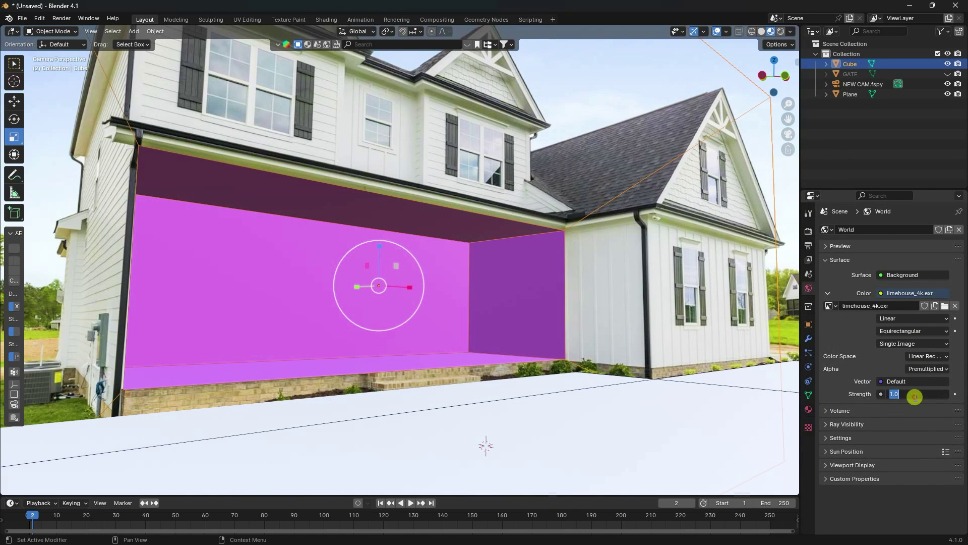
{"action": "type", "text": "1.2"}
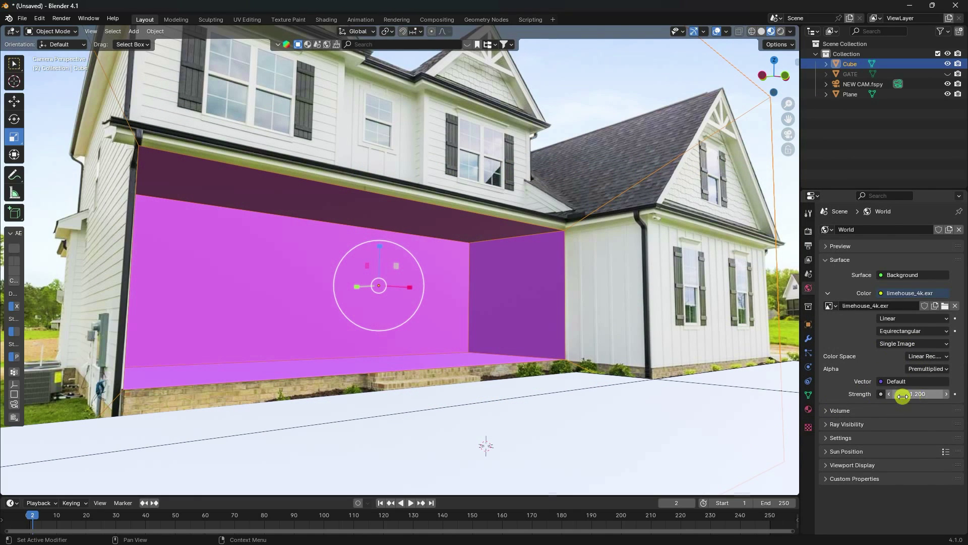
{"action": "key", "text": "Return"}
{"action": "left_click", "coordinate": [781, 31]}
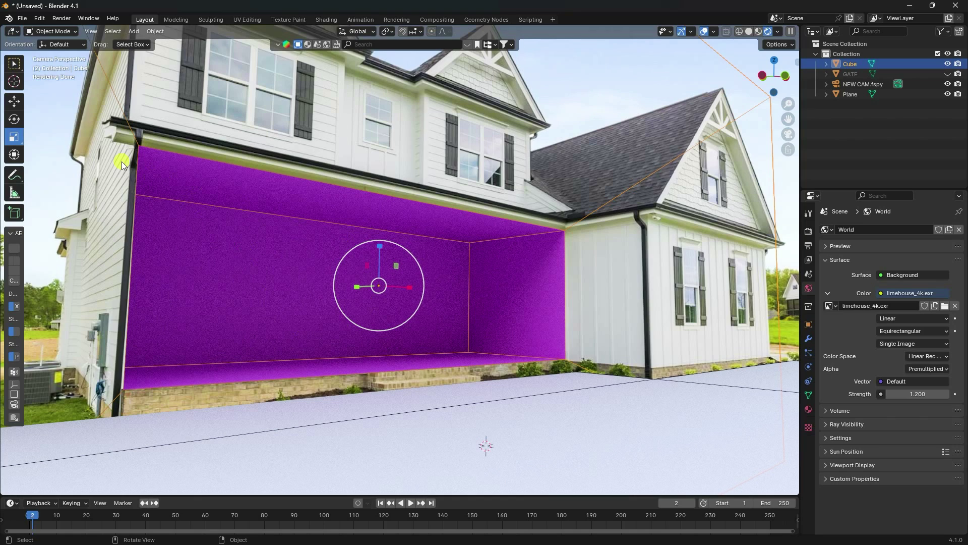
Activate the Move tool, unhide the GATE object in the viewport and select it.
{"action": "left_click", "coordinate": [22, 102]}
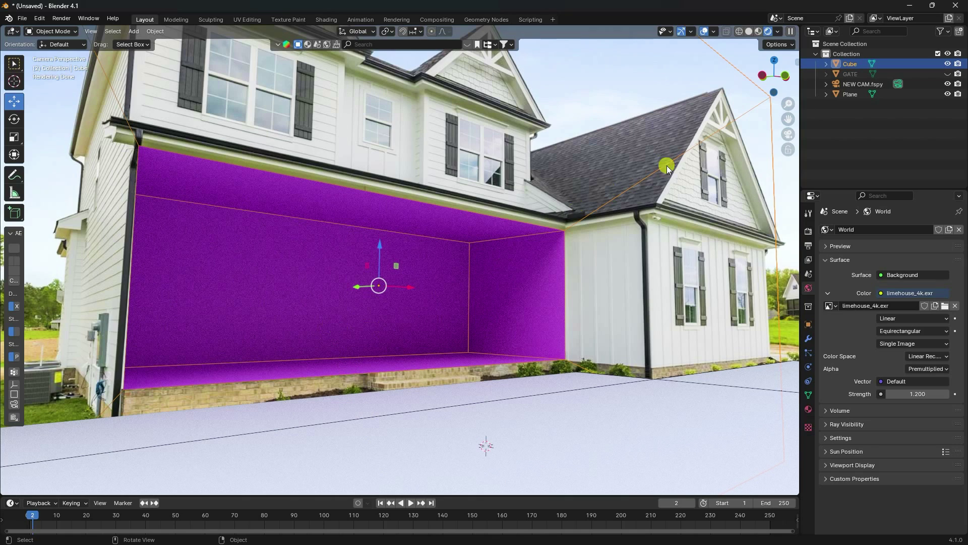
{"action": "left_click", "coordinate": [847, 73]}
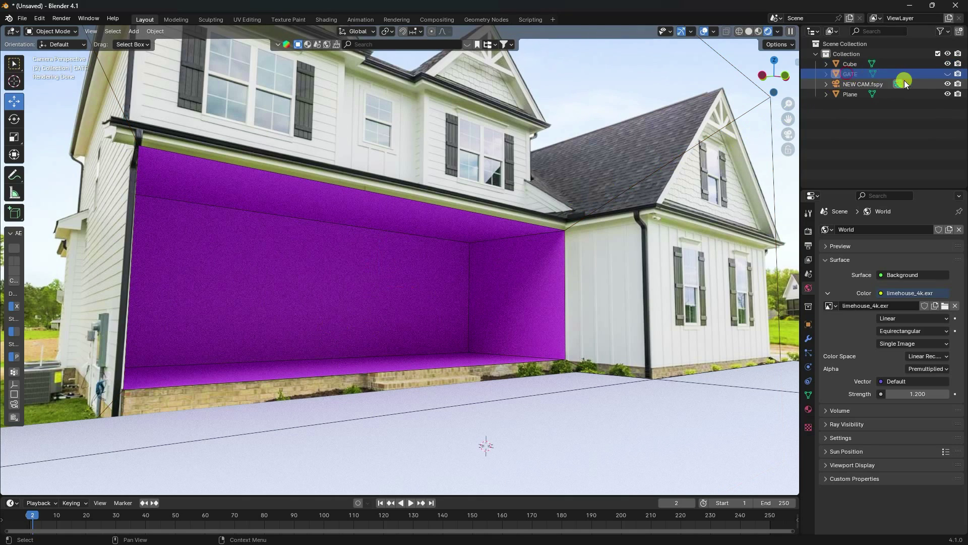
{"action": "left_click", "coordinate": [947, 74]}
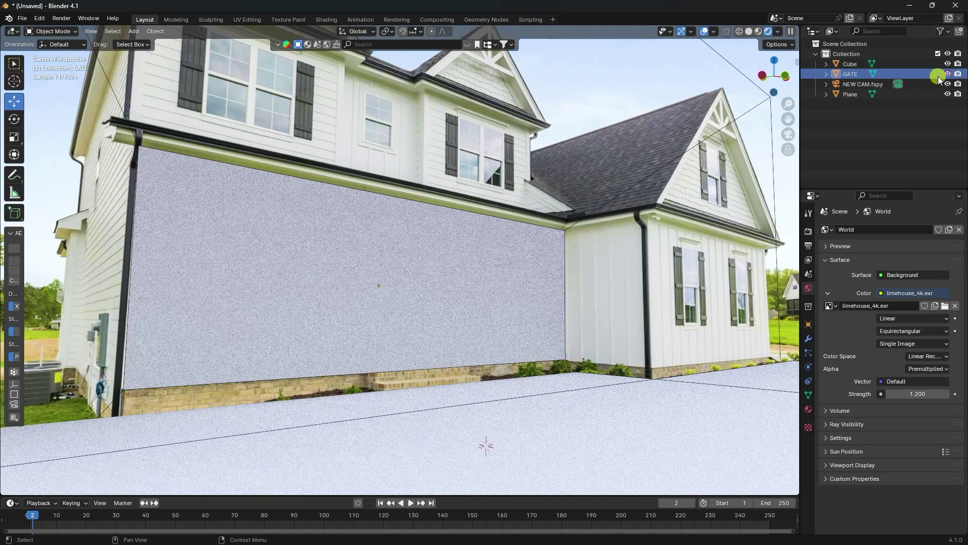
{"action": "left_click", "coordinate": [287, 284]}
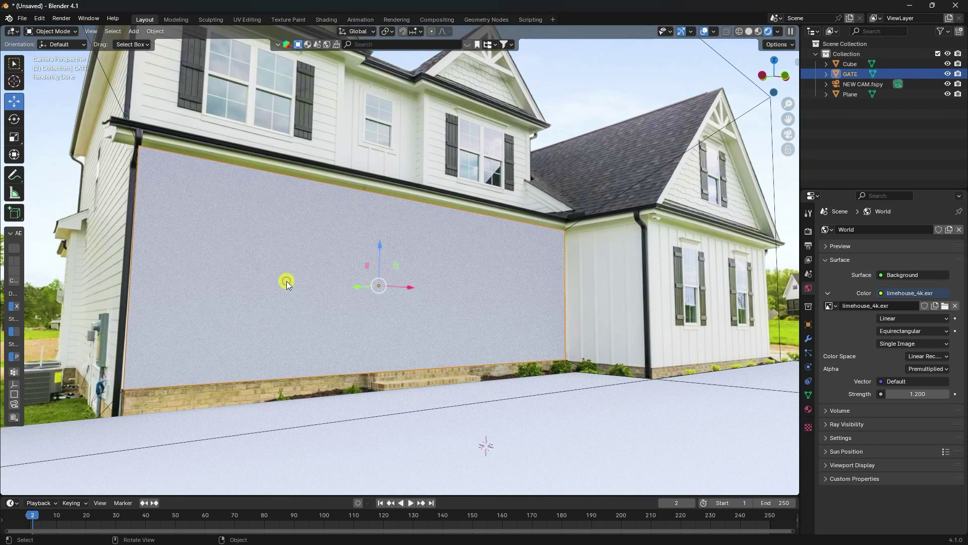
In the Shading workspace, look through the scene camera and create a new material for the GATE object.
{"action": "left_click", "coordinate": [327, 19]}
{"action": "key", "text": "KP_0"}
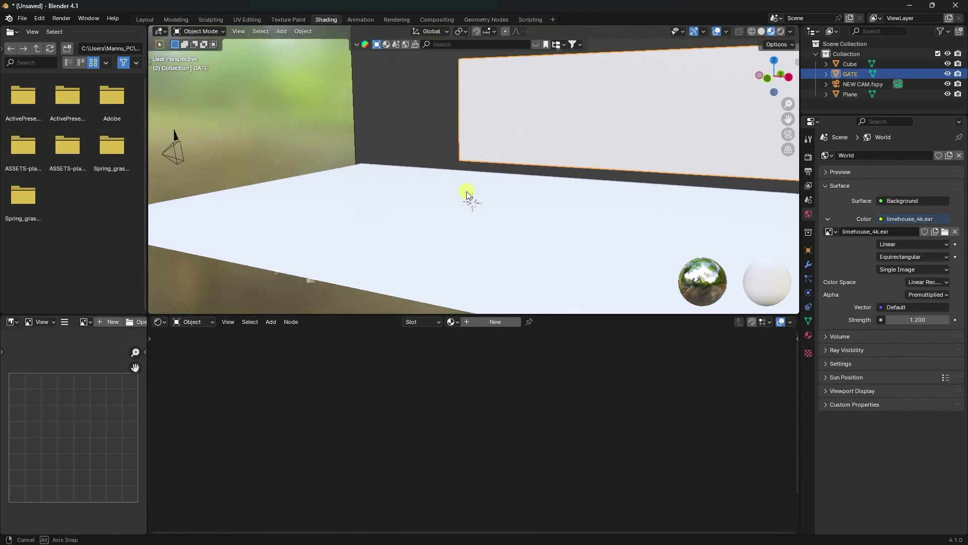
{"action": "scroll", "coordinate": [461, 172], "scroll_direction": "up", "scroll_amount": 3}
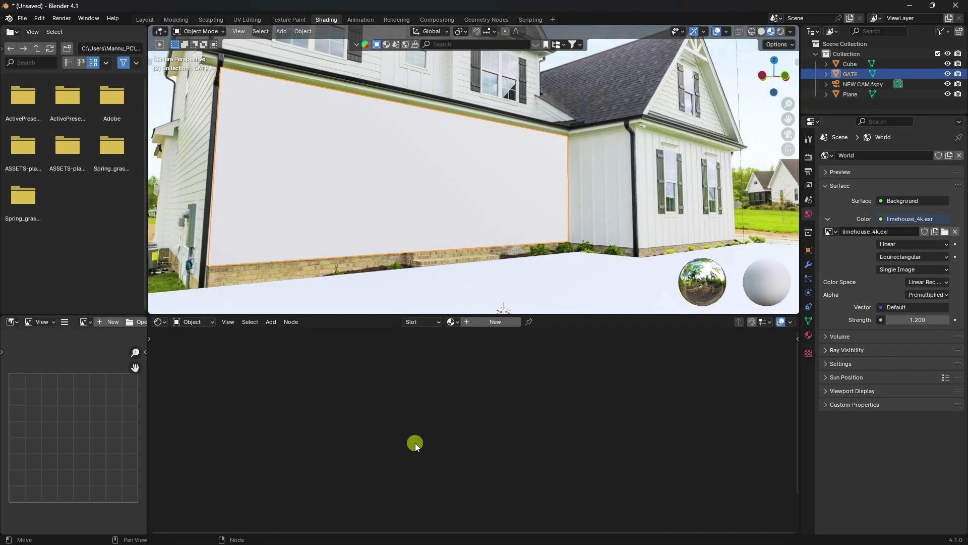
{"action": "left_click", "coordinate": [476, 322]}
{"action": "scroll", "coordinate": [444, 393], "scroll_direction": "up", "scroll_amount": 5}
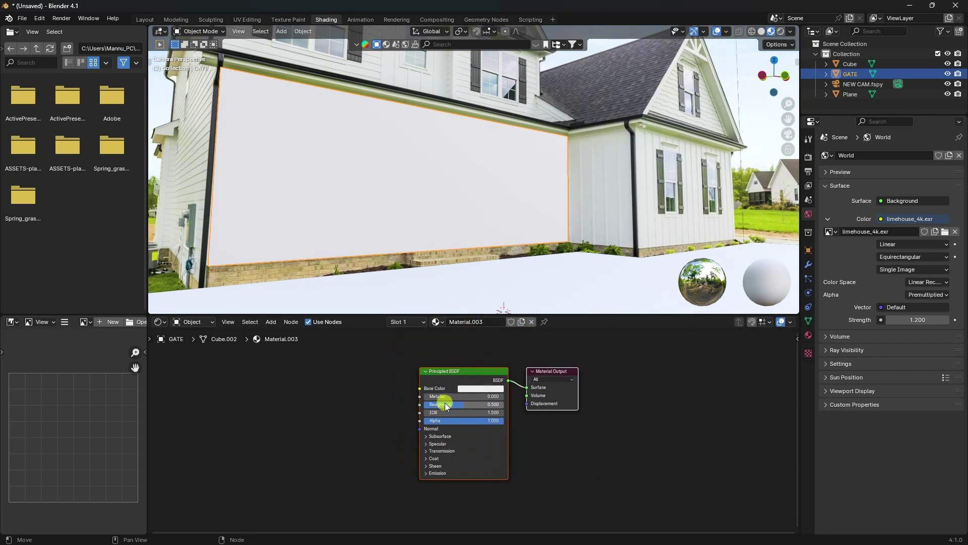
{"action": "middle_click_drag", "start_coordinate": [450, 393], "coordinate": [503, 432]}
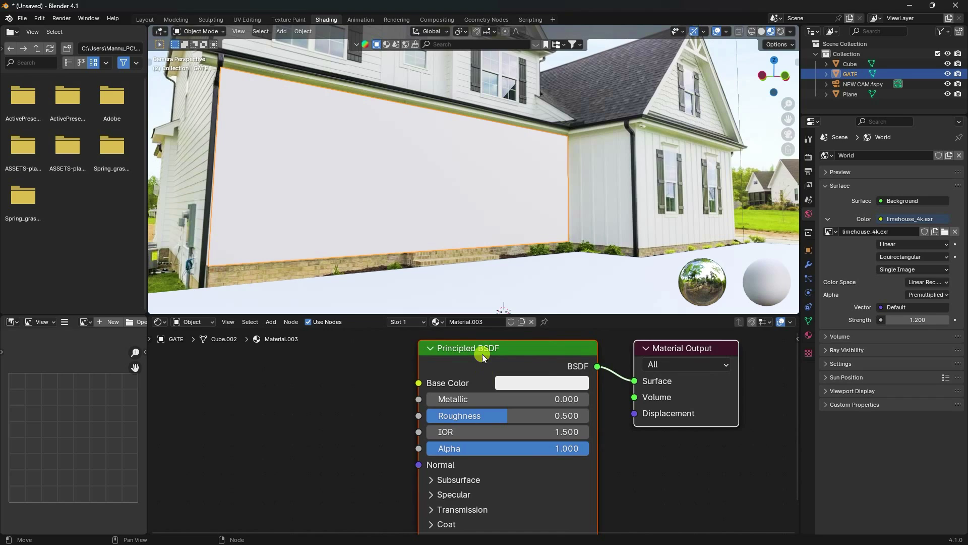
Add an Image Texture with mapping nodes to the GATE material's Principled BSDF and assign the NEW CAM.fspy image.
{"action": "key", "text": "ctrl+t"}
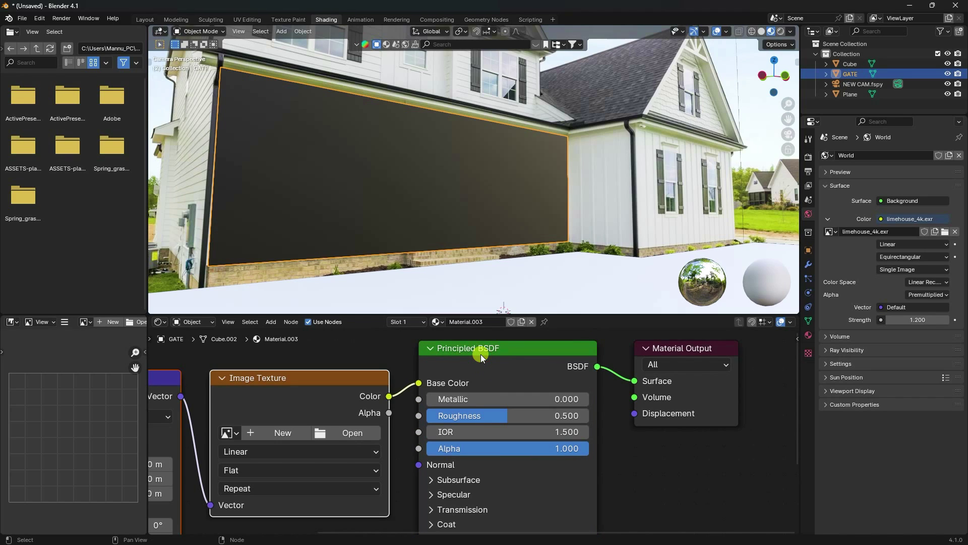
{"action": "middle_click_drag", "start_coordinate": [295, 350], "coordinate": [321, 347]}
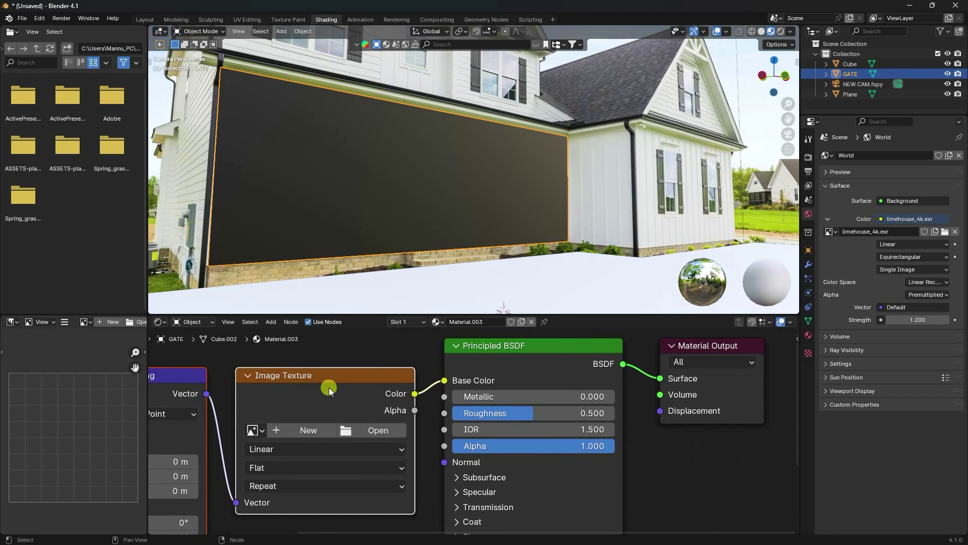
{"action": "left_click", "coordinate": [263, 430]}
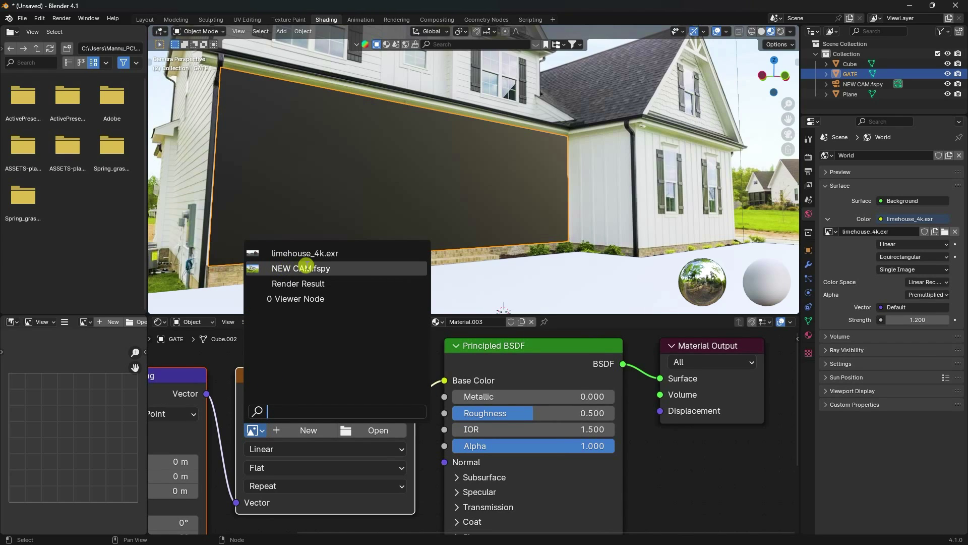
{"action": "left_click", "coordinate": [305, 267]}
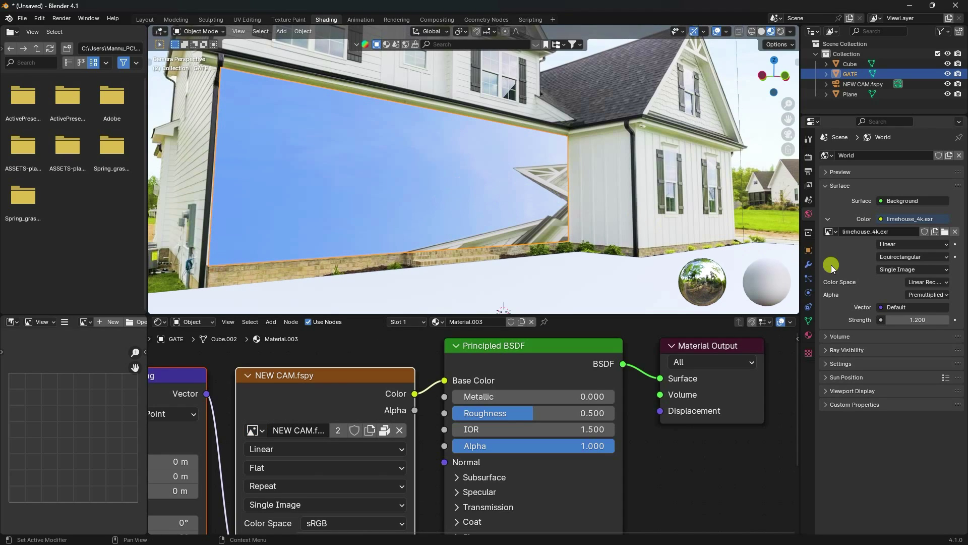
Add a UV Project modifier to the GATE object.
{"action": "left_click", "coordinate": [809, 263]}
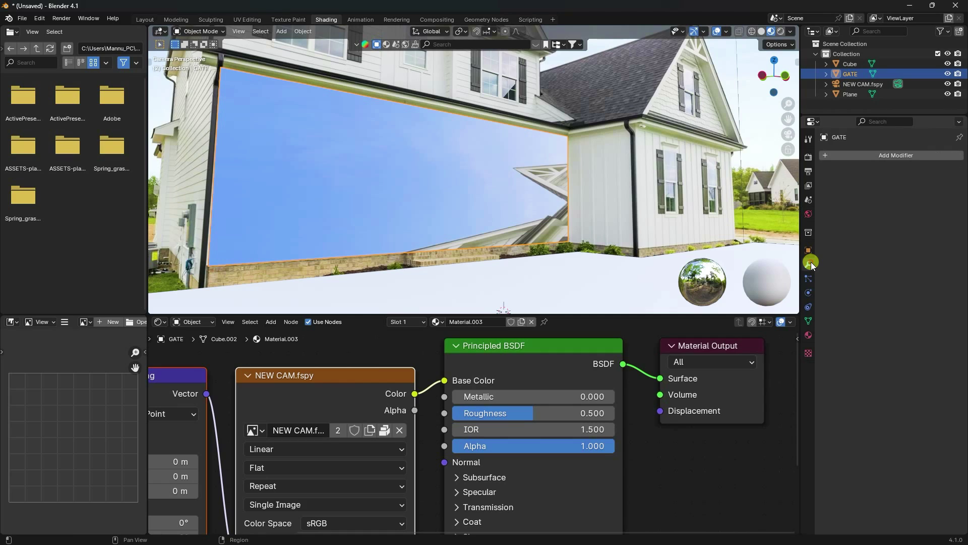
{"action": "left_click", "coordinate": [850, 155]}
{"action": "left_click", "coordinate": [807, 158]}
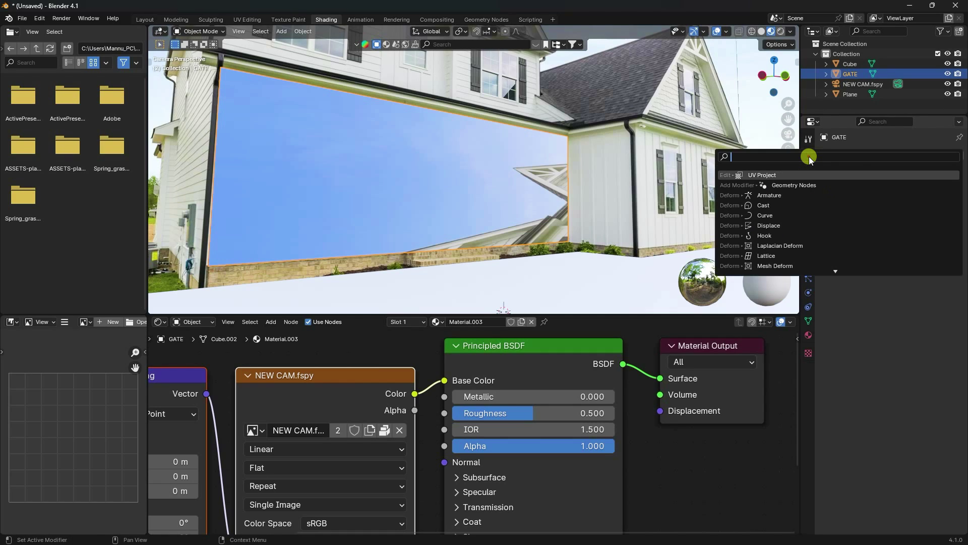
{"action": "type", "text": "u"}
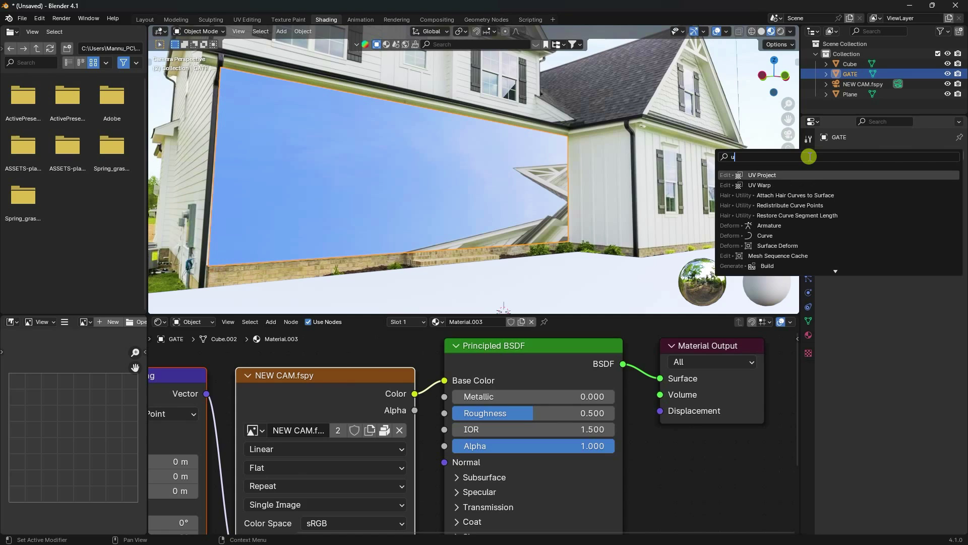
{"action": "type", "text": "v"}
{"action": "left_click", "coordinate": [783, 185]}
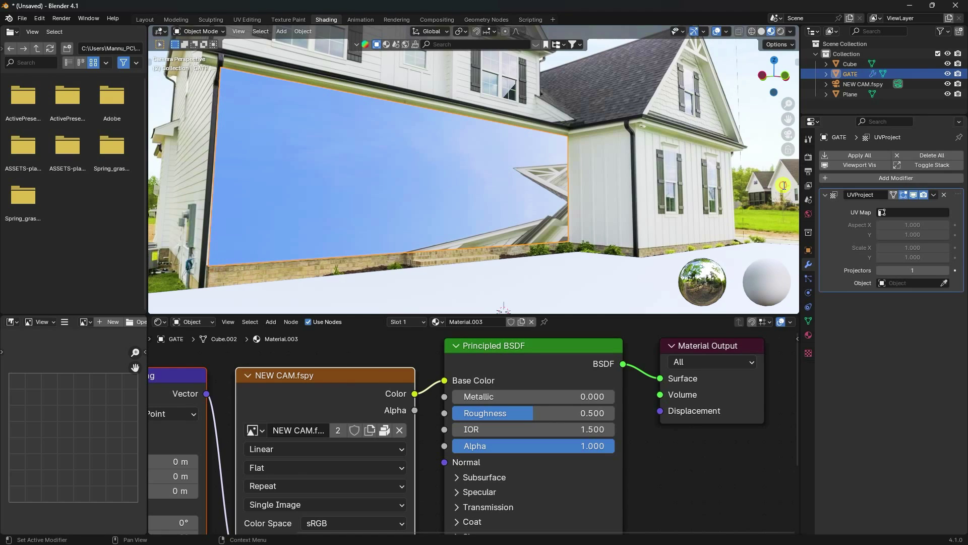
Set the UV Project modifier's UV map to UVMap and its projector object to NEW CAM.fspy, and inspect the projection from another angle.
{"action": "left_click", "coordinate": [888, 213]}
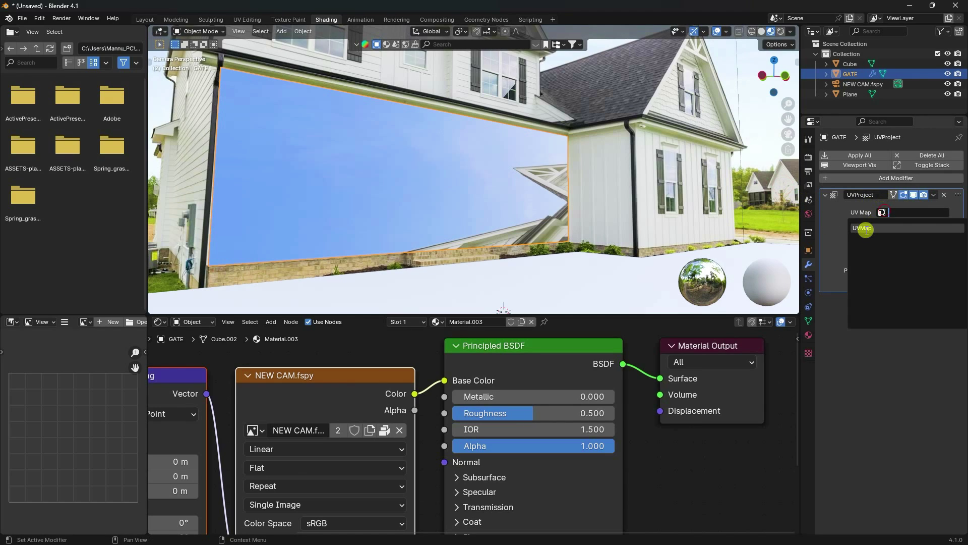
{"action": "left_click", "coordinate": [866, 228]}
{"action": "left_click", "coordinate": [888, 283]}
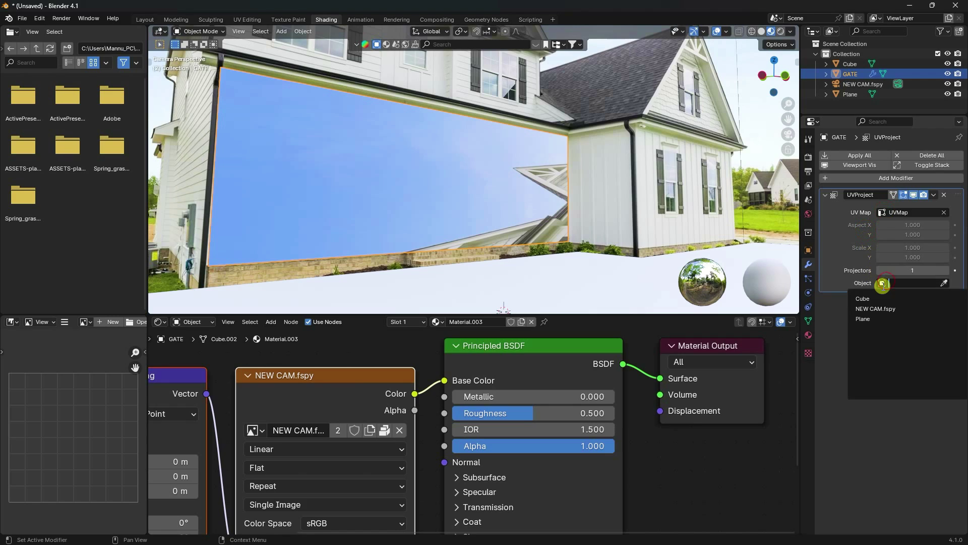
{"action": "left_click", "coordinate": [864, 309]}
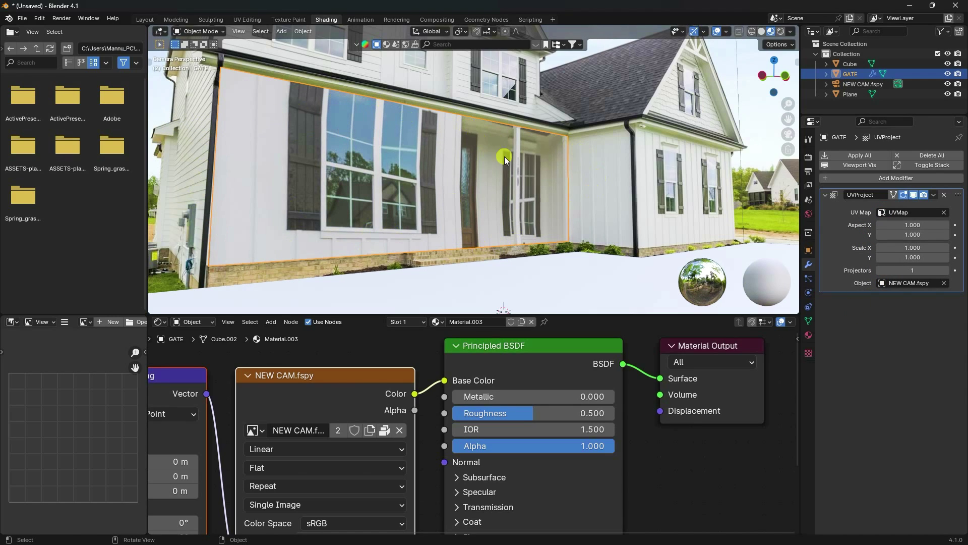
{"action": "middle_click_drag", "start_coordinate": [354, 180], "coordinate": [370, 192]}
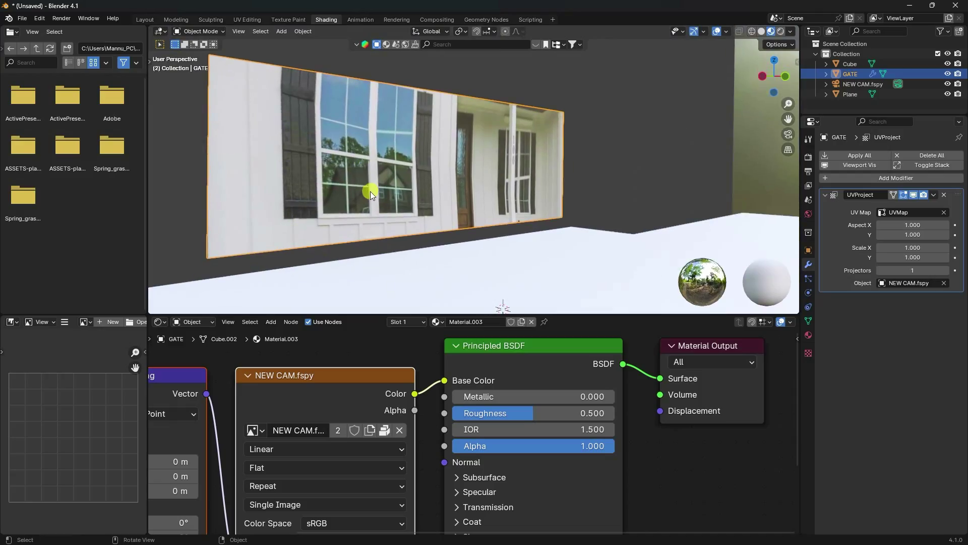
In the Layout workspace, subdivide the whole GATE mesh with 30 cuts and return to Object Mode.
{"action": "left_click", "coordinate": [144, 19]}
{"action": "middle_click_drag", "start_coordinate": [443, 265], "coordinate": [538, 277]}
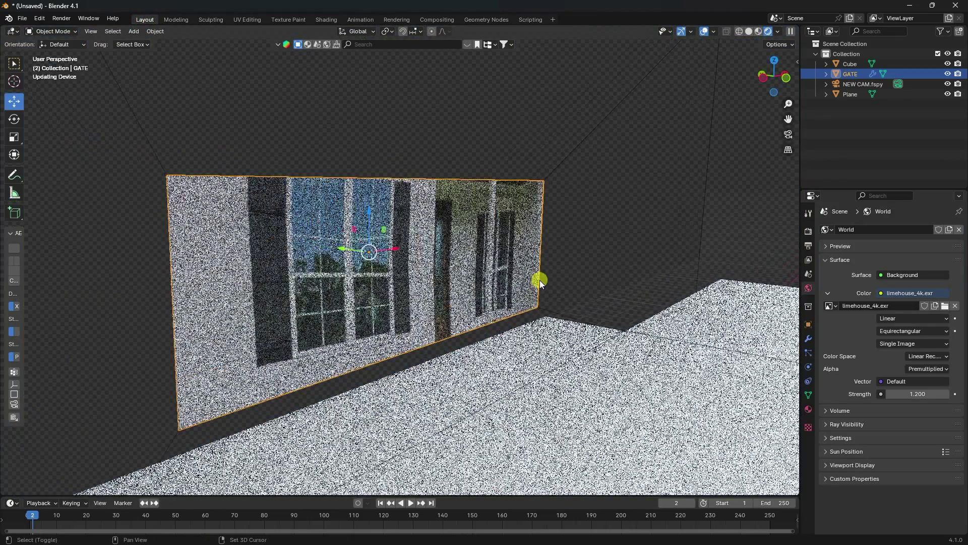
{"action": "left_click", "coordinate": [51, 31]}
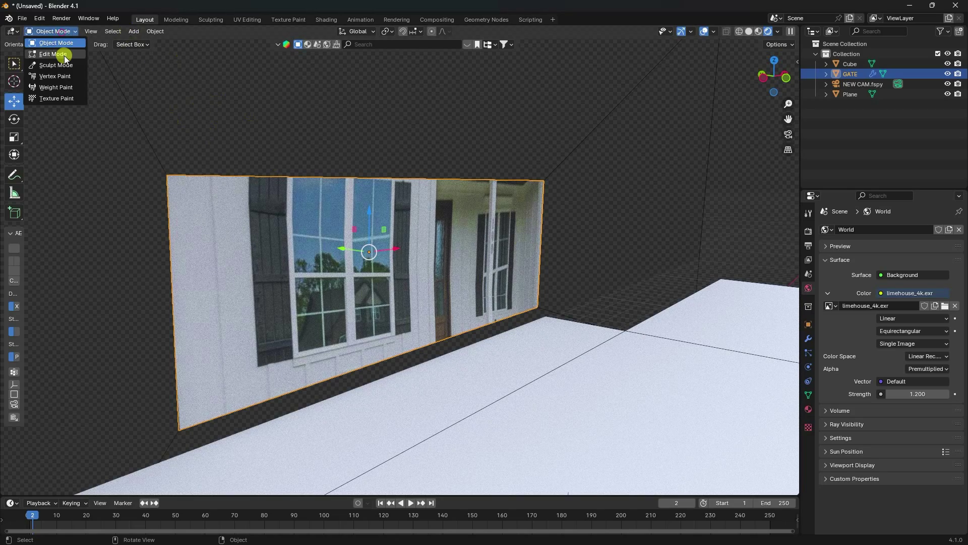
{"action": "left_click", "coordinate": [56, 54]}
{"action": "key", "text": "a"}
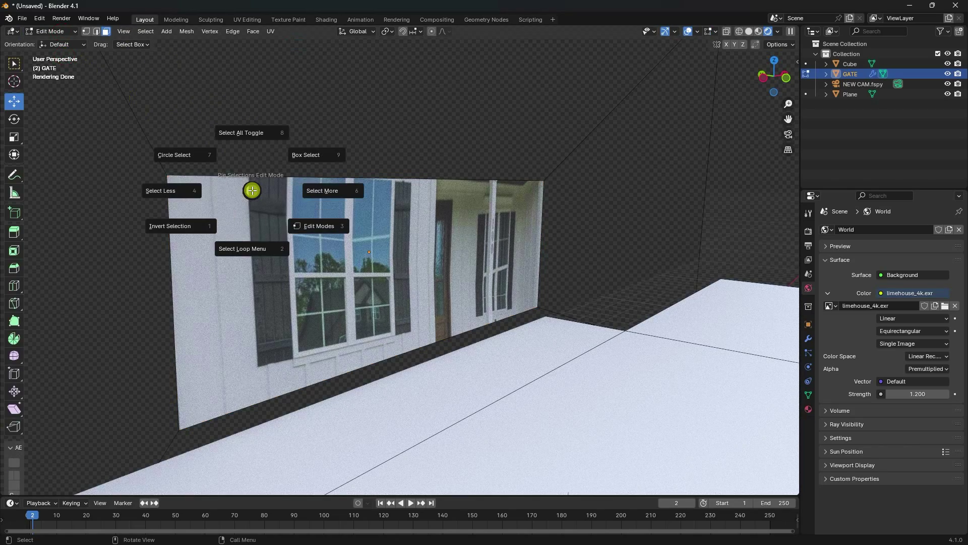
{"action": "left_click", "coordinate": [264, 135]}
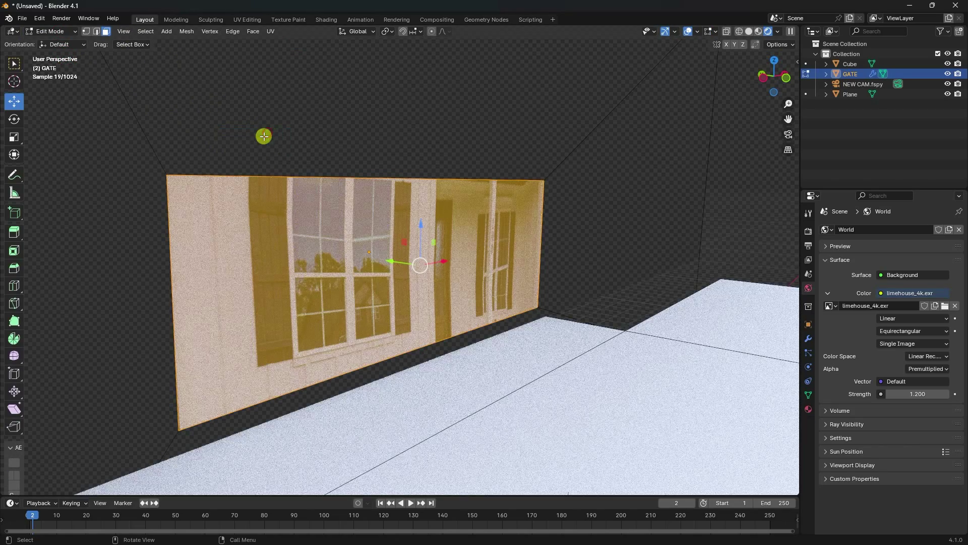
{"action": "right_click", "coordinate": [305, 256]}
{"action": "left_click", "coordinate": [254, 285]}
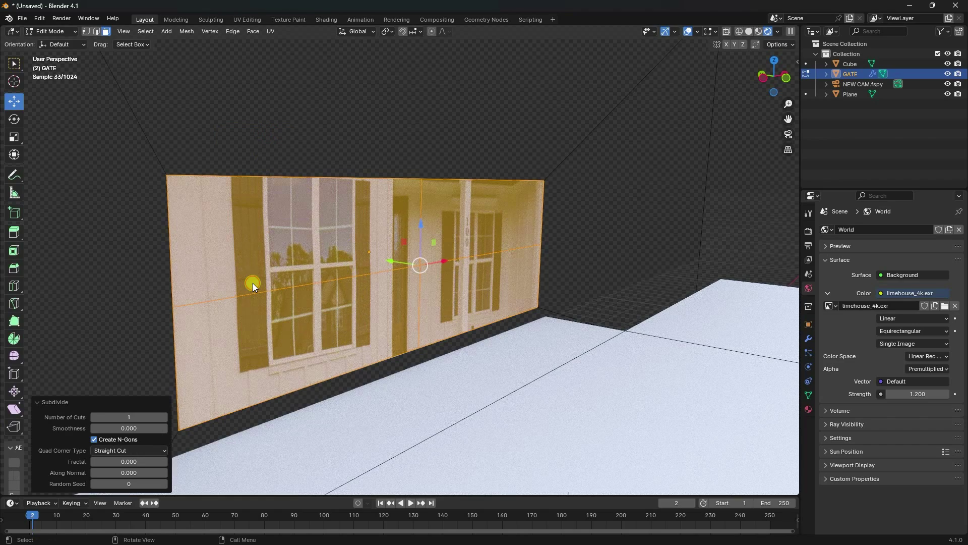
{"action": "left_click", "coordinate": [135, 415]}
{"action": "type", "text": "30"}
{"action": "key", "text": "Return"}
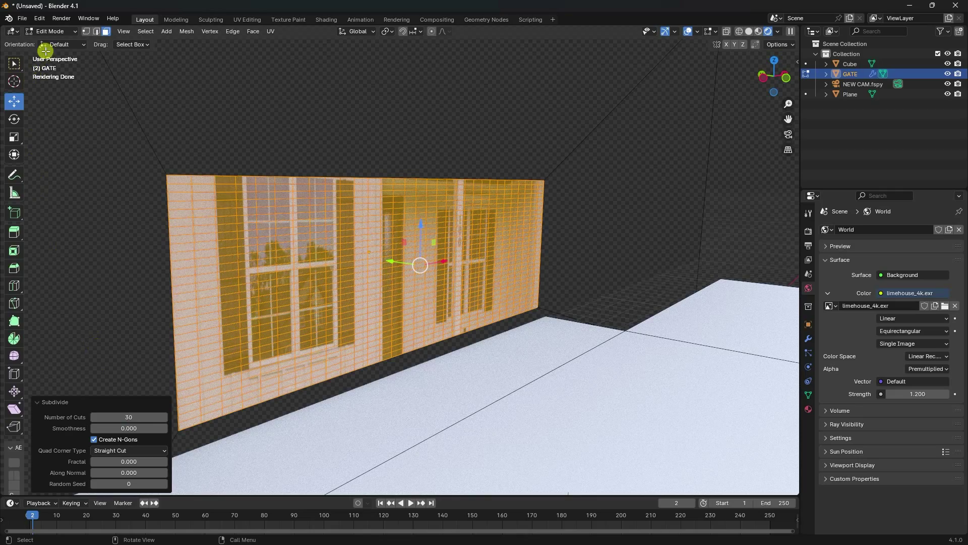
{"action": "left_click", "coordinate": [53, 31]}
{"action": "left_click", "coordinate": [56, 43]}
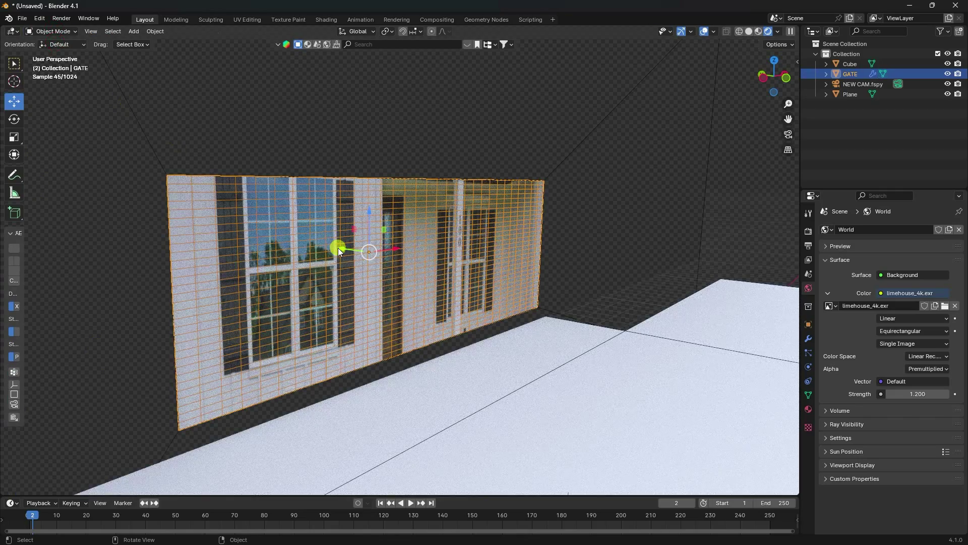
Look through the scene camera and turn off the wireframe overlay in the viewport.
{"action": "key", "text": "KP_0"}
{"action": "left_click", "coordinate": [713, 32]}
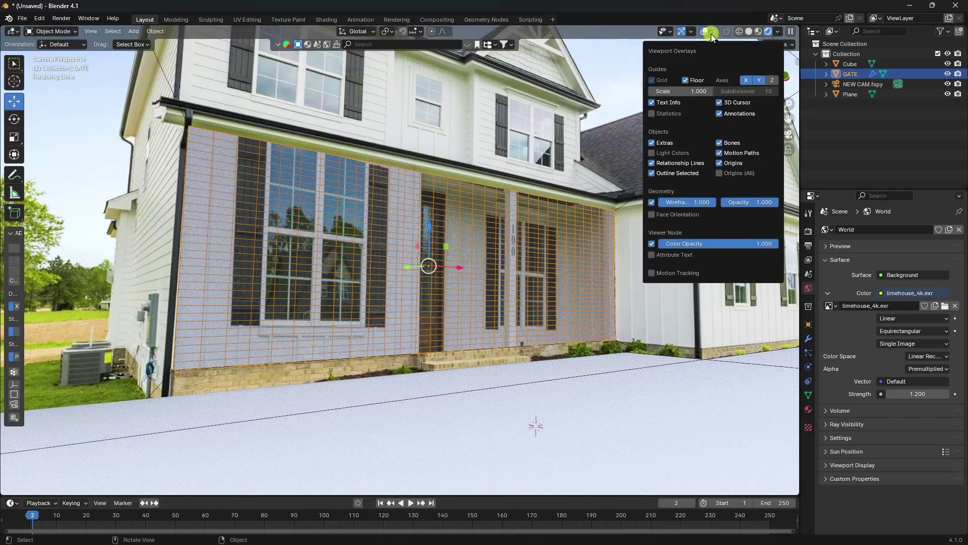
{"action": "left_click", "coordinate": [651, 201]}
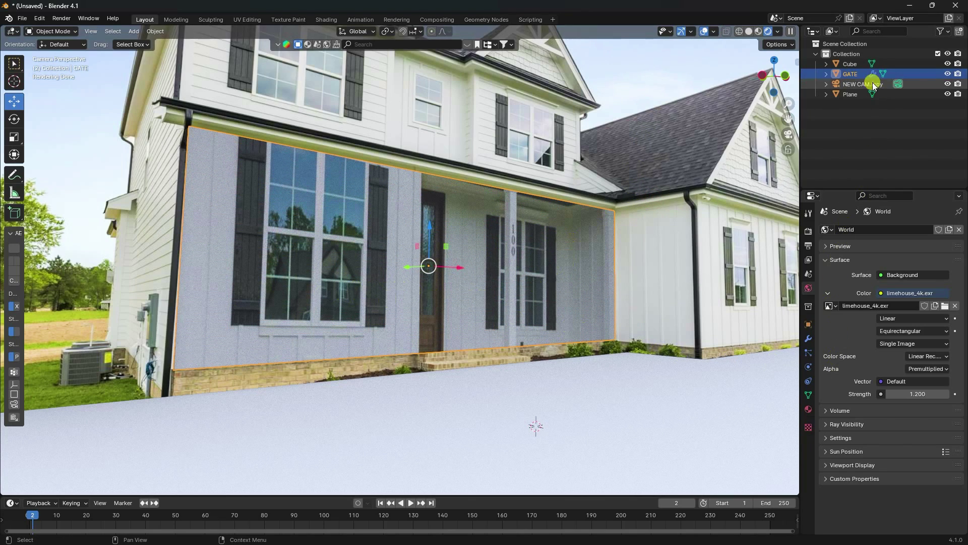
Set the UV Project modifier's Aspect X to 1.5 on GATE and apply the modifier.
{"action": "left_click", "coordinate": [808, 340]}
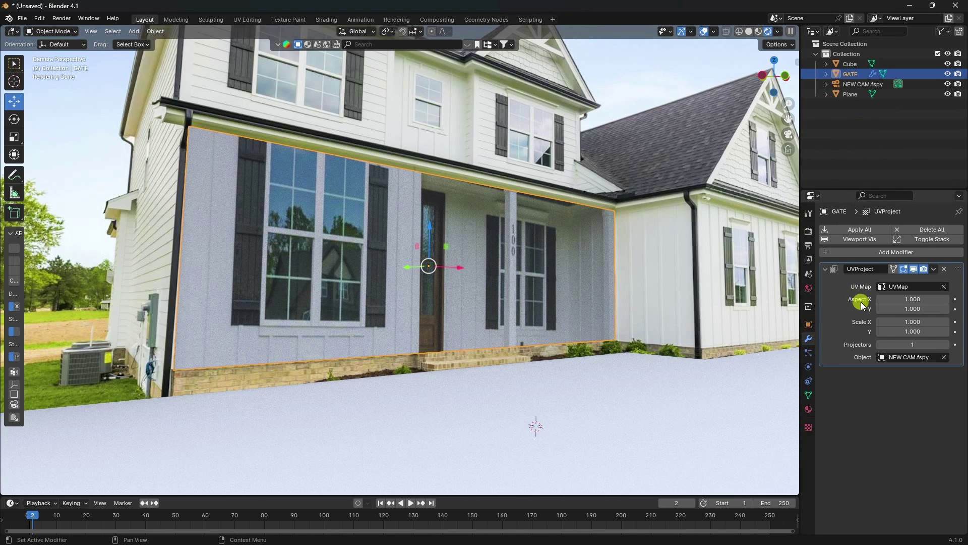
{"action": "left_click", "coordinate": [947, 300]}
{"action": "left_click", "coordinate": [948, 299]}
{"action": "left_click", "coordinate": [947, 299]}
{"action": "left_click", "coordinate": [948, 299]}
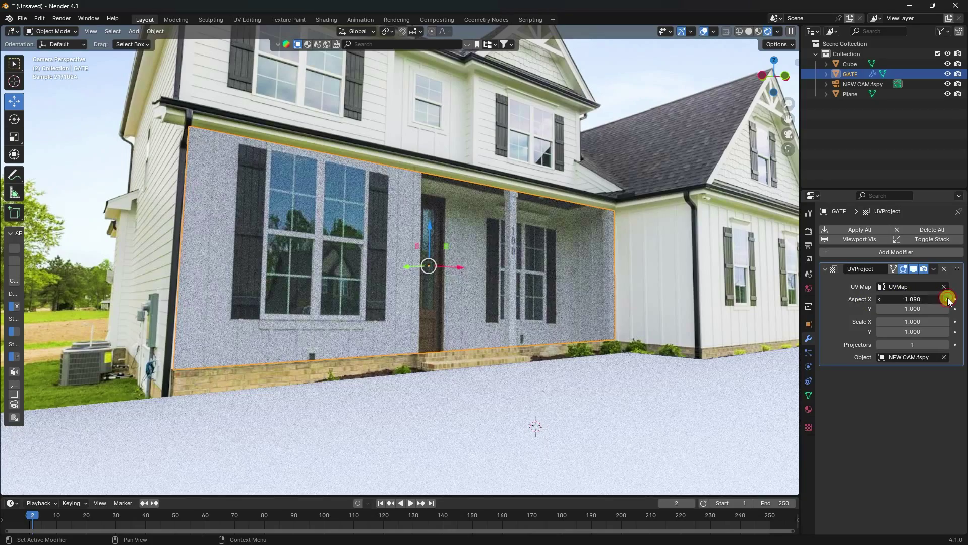
{"action": "left_click", "coordinate": [926, 299]}
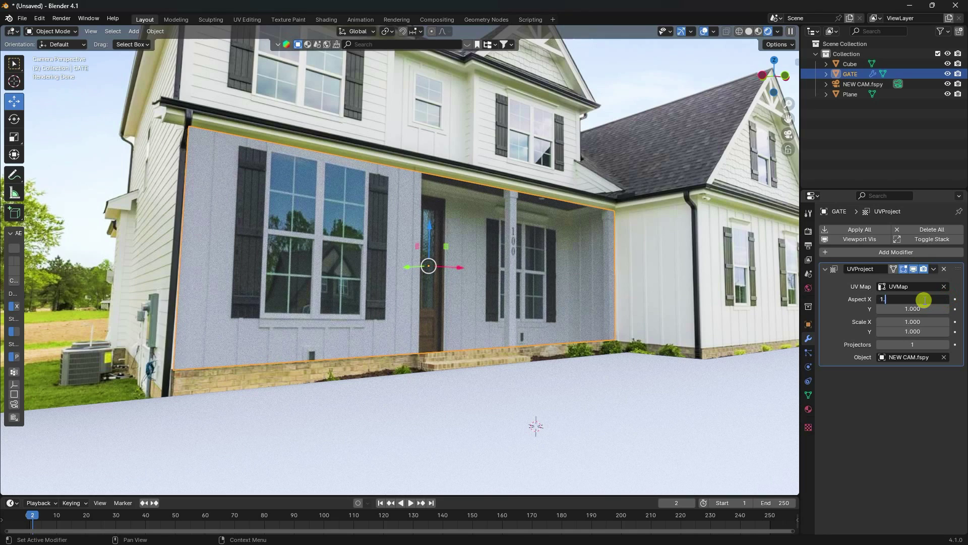
{"action": "key", "text": "Return"}
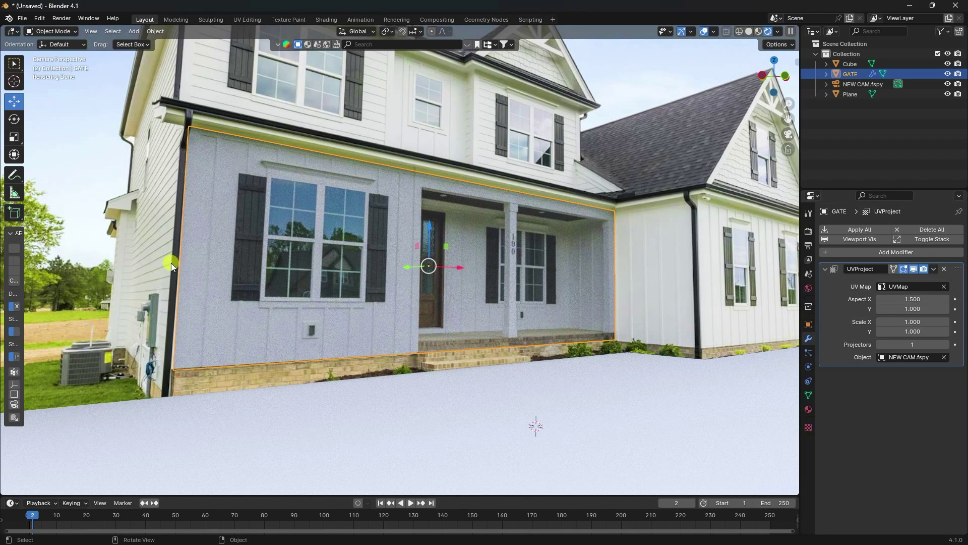
{"action": "left_click", "coordinate": [934, 269]}
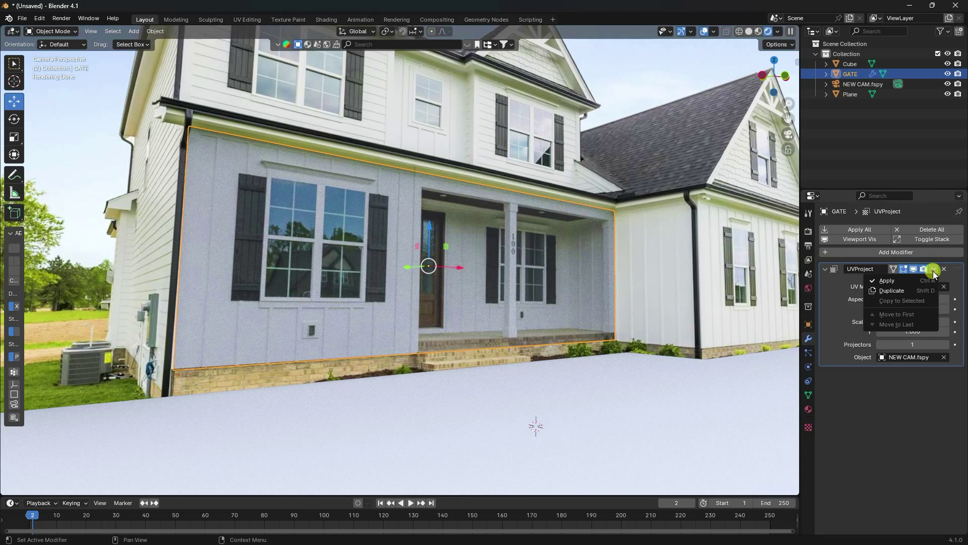
{"action": "left_click", "coordinate": [899, 279]}
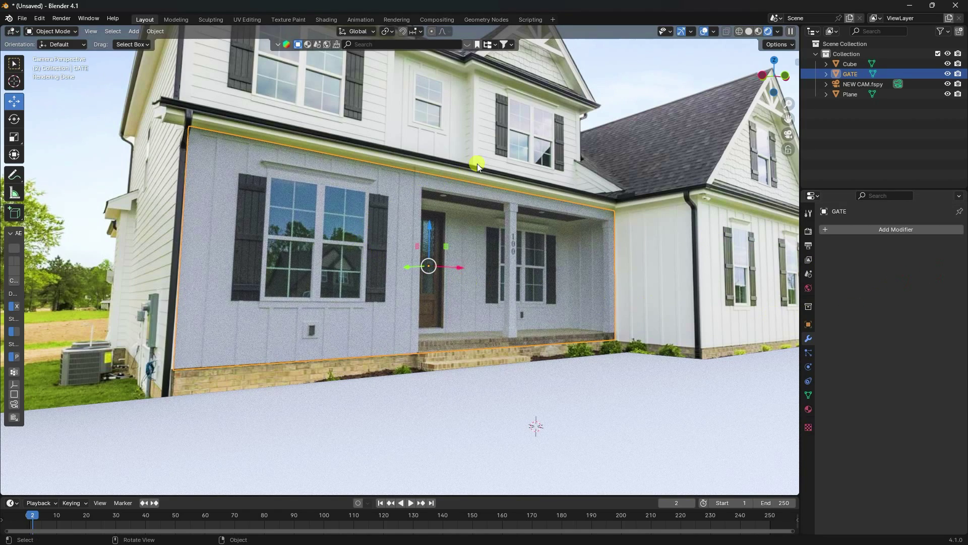
Keyframe the GATE object's location, rotation and scale at frame 20 and show its transform properties.
{"action": "left_click", "coordinate": [601, 98]}
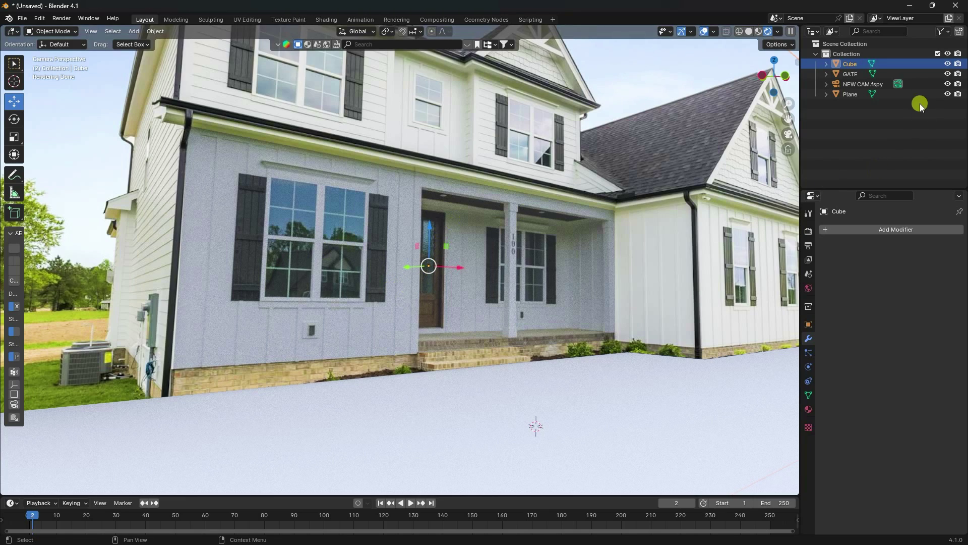
{"action": "left_click", "coordinate": [852, 77]}
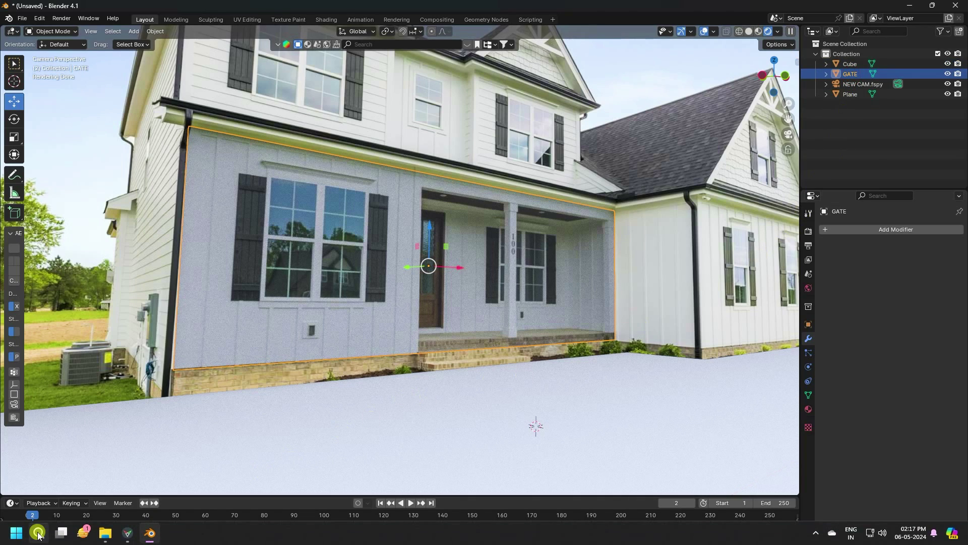
{"action": "key", "text": "space"}
{"action": "key", "text": "space"}
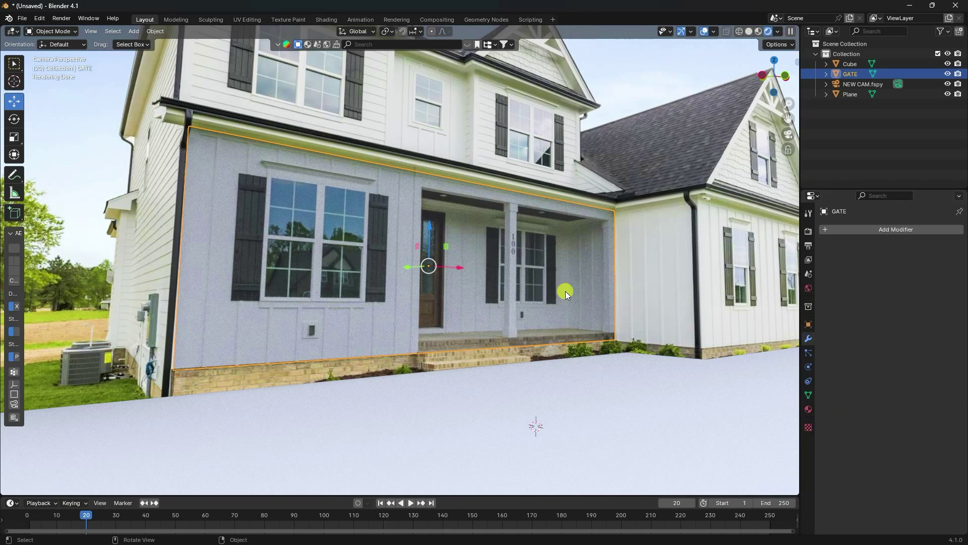
{"action": "key", "text": "i"}
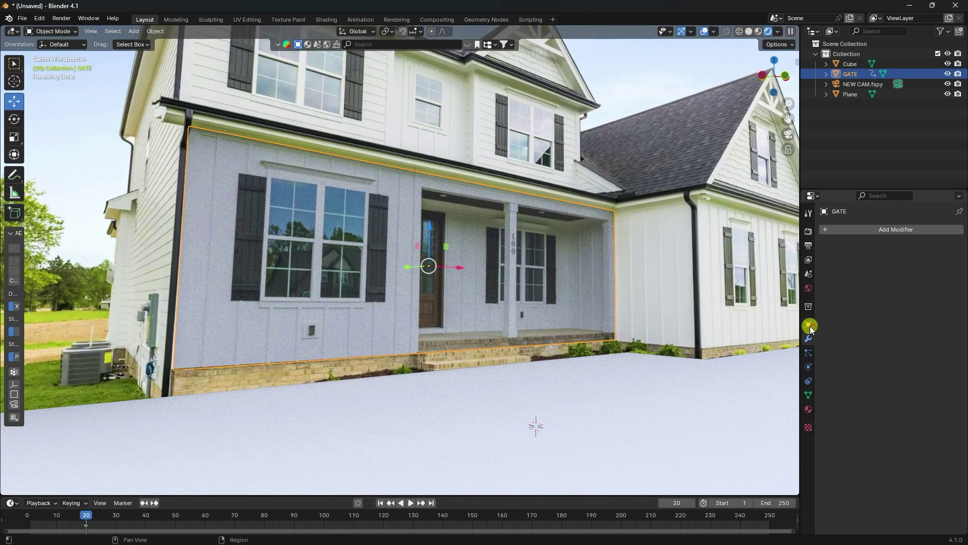
{"action": "left_click", "coordinate": [809, 324]}
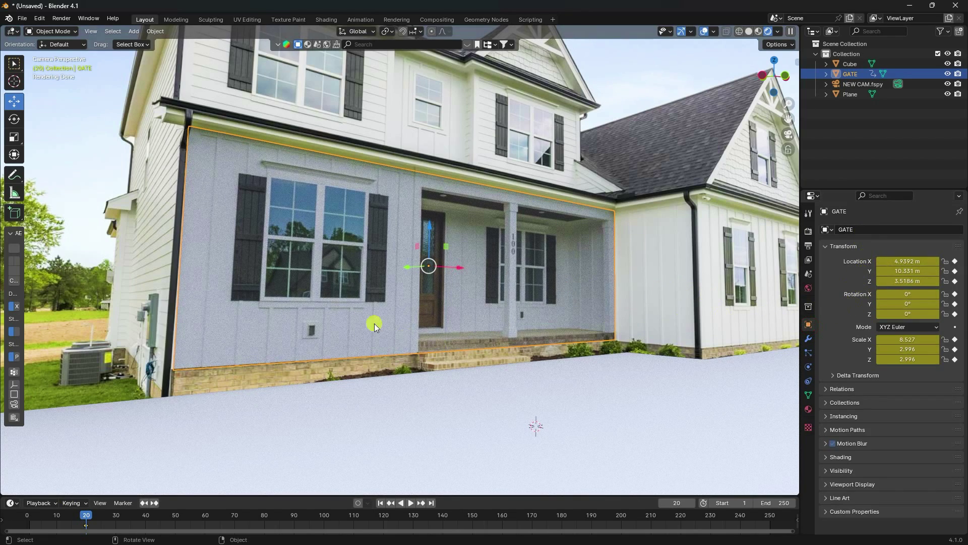
At frame 100, lower GATE about 6.5 m along Z and keyframe its location, rotation and scale.
{"action": "left_click_drag", "start_coordinate": [277, 514], "coordinate": [323, 515]}
{"action": "left_click_drag", "start_coordinate": [429, 223], "coordinate": [412, 398]}
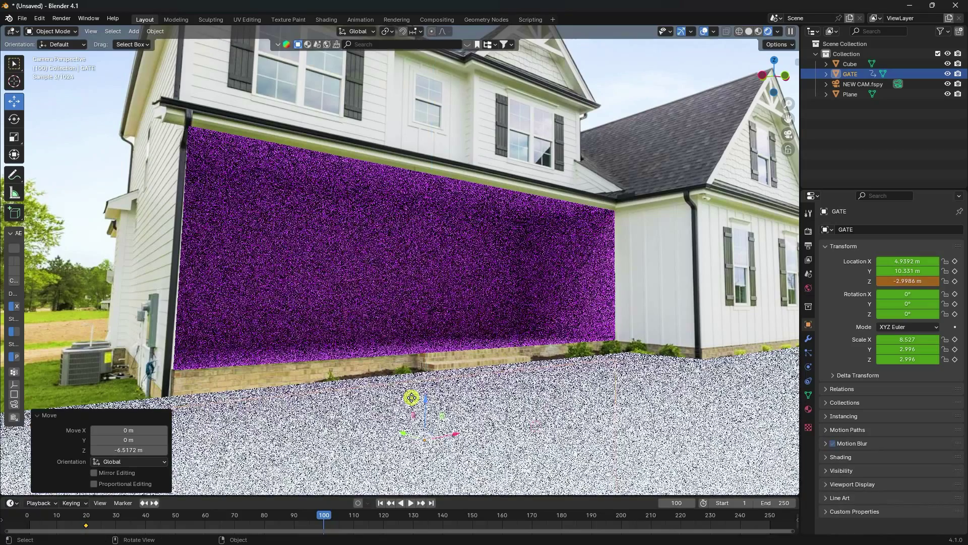
{"action": "key", "text": "i"}
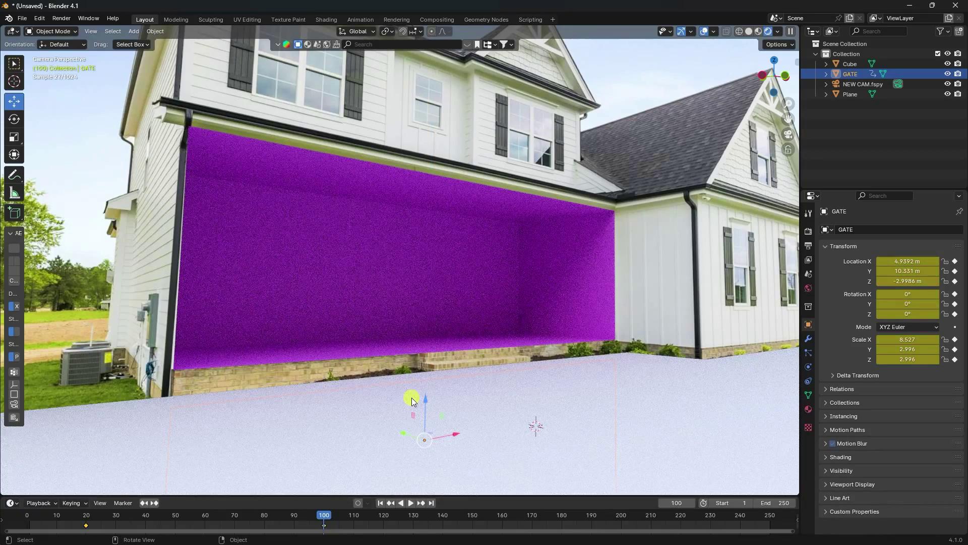
Play the gate animation from the first frame in Material Preview shading and inspect the lowered gate from the side.
{"action": "left_click", "coordinate": [381, 503]}
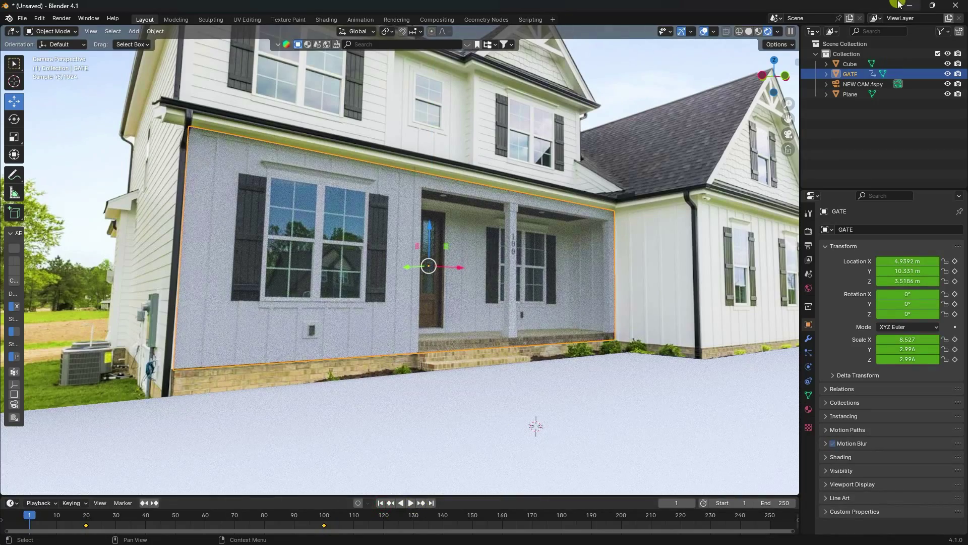
{"action": "left_click", "coordinate": [759, 32]}
{"action": "left_click", "coordinate": [408, 504]}
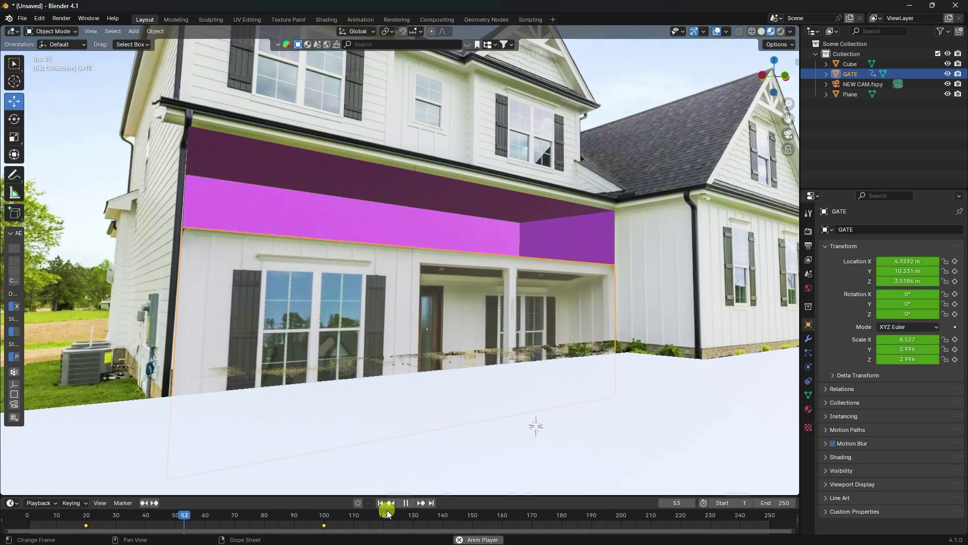
{"action": "left_click", "coordinate": [409, 503]}
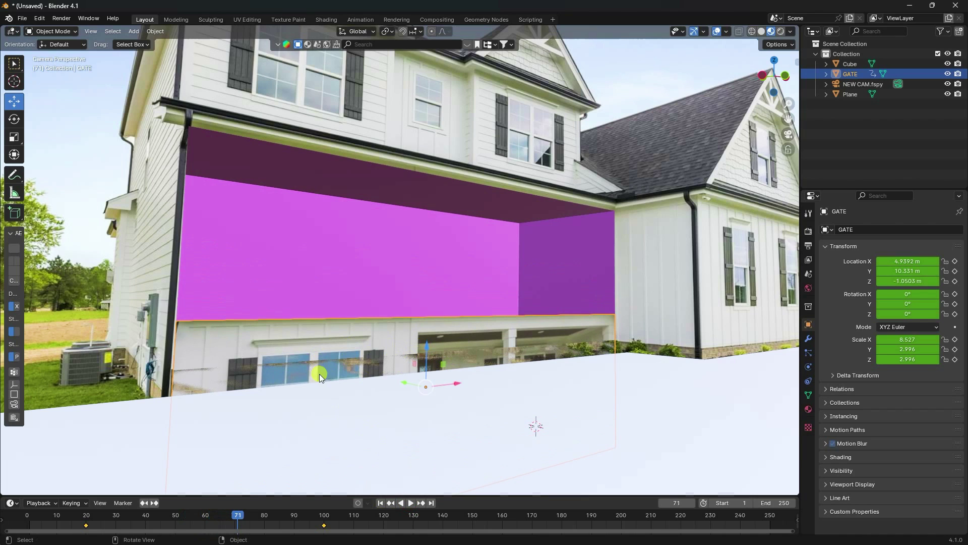
{"action": "scroll", "coordinate": [340, 362], "scroll_direction": "down", "scroll_amount": 3}
{"action": "middle_click_drag", "start_coordinate": [346, 367], "coordinate": [435, 343]}
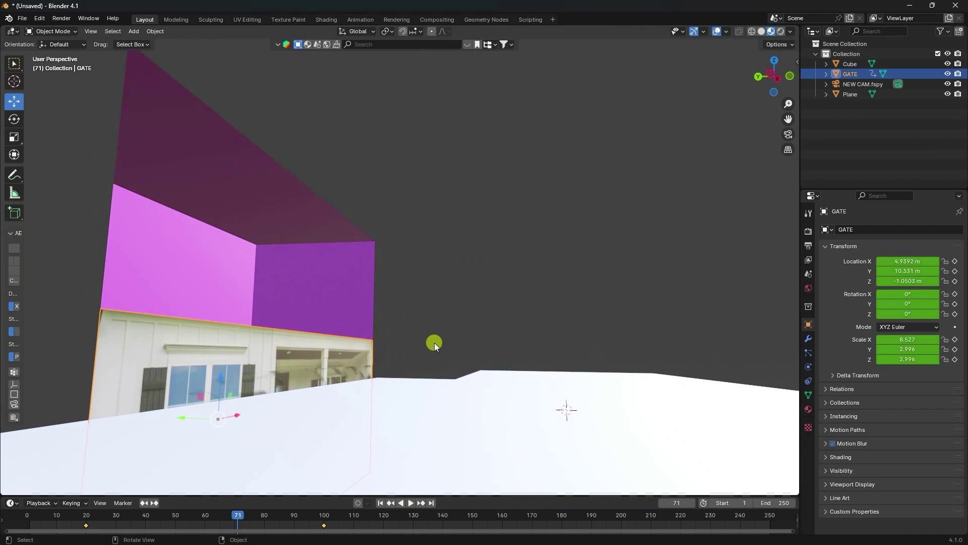
Switch to Solid shading and open the Cube wall mesh in Edit Mode with edge selection active.
{"action": "middle_click_drag", "start_coordinate": [764, 54], "coordinate": [426, 404], "text": "shift"}
{"action": "left_click", "coordinate": [424, 408]}
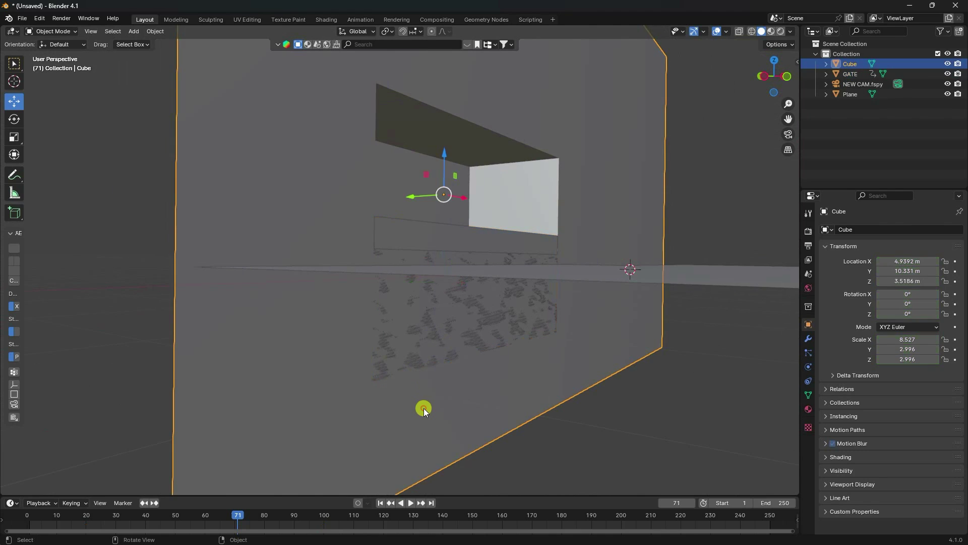
{"action": "scroll", "coordinate": [346, 374], "scroll_direction": "down", "scroll_amount": 3}
{"action": "middle_click_drag", "start_coordinate": [580, 149], "coordinate": [335, 143]}
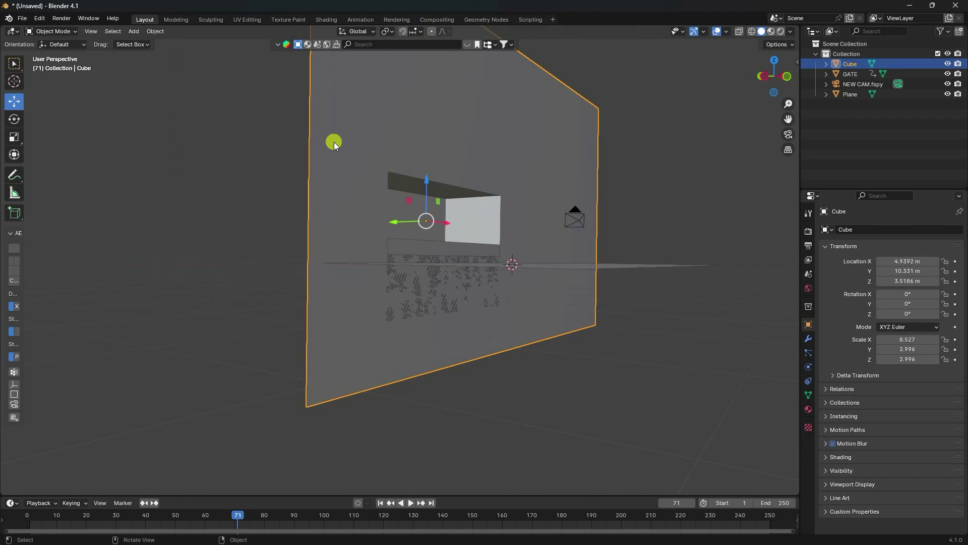
{"action": "left_click", "coordinate": [59, 31]}
{"action": "left_click", "coordinate": [63, 56]}
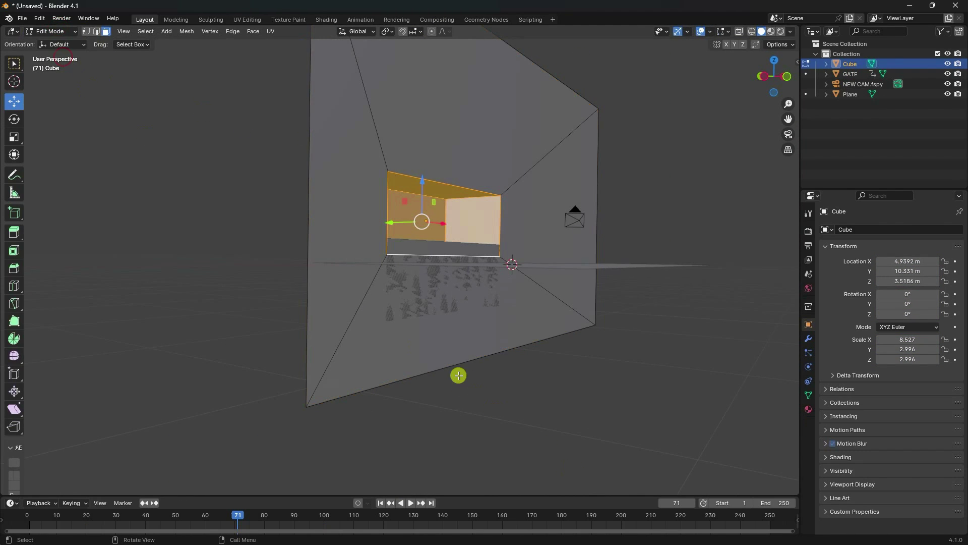
{"action": "left_click", "coordinate": [439, 366]}
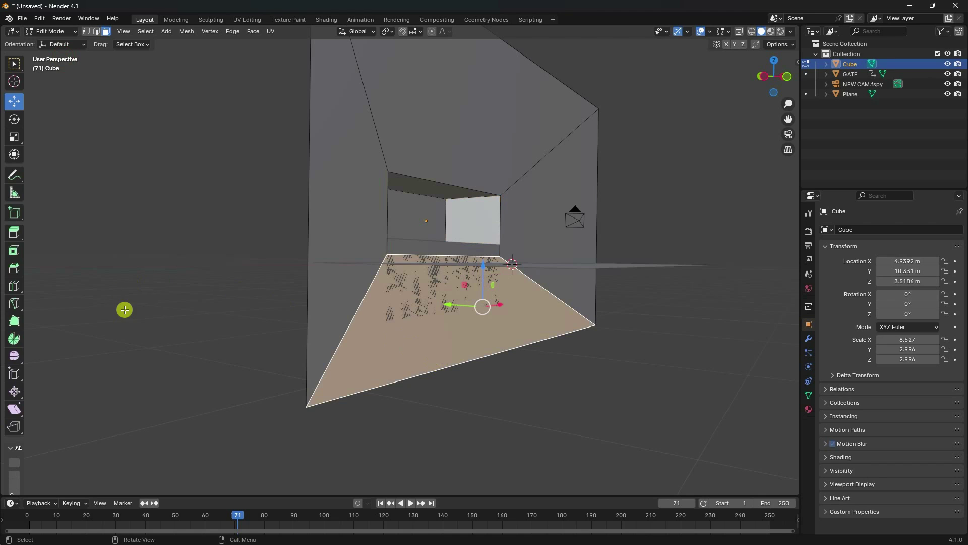
{"action": "left_click", "coordinate": [96, 31]}
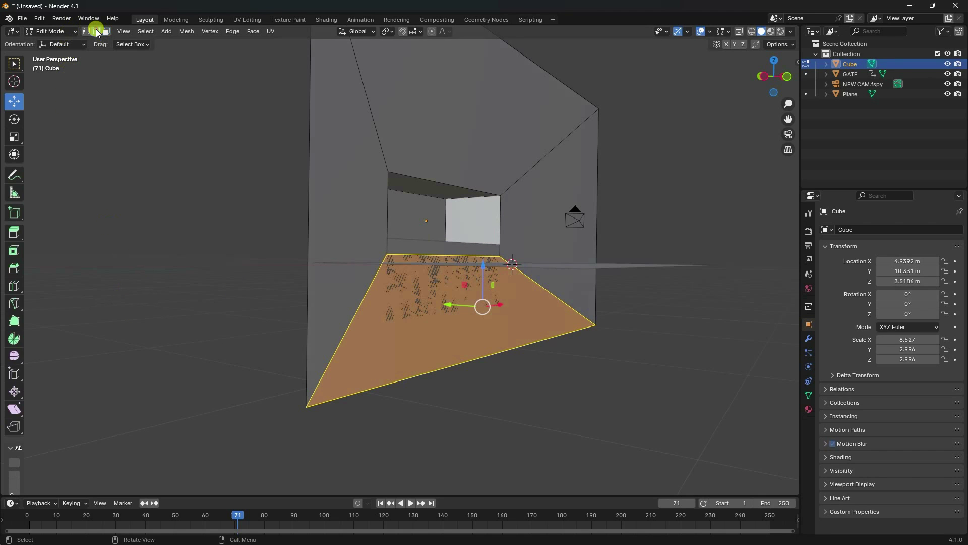
Shift the Cube wall's bottom edge along Y by about -0.15 m and back 0.06 m, then return to Object Mode in camera view.
{"action": "left_click", "coordinate": [440, 365]}
{"action": "scroll", "coordinate": [455, 367], "scroll_direction": "up", "scroll_amount": 3}
{"action": "left_click_drag", "start_coordinate": [566, 367], "coordinate": [572, 316]}
{"action": "left_click_drag", "start_coordinate": [534, 346], "coordinate": [540, 348]}
{"action": "middle_click_drag", "start_coordinate": [539, 349], "coordinate": [535, 371]}
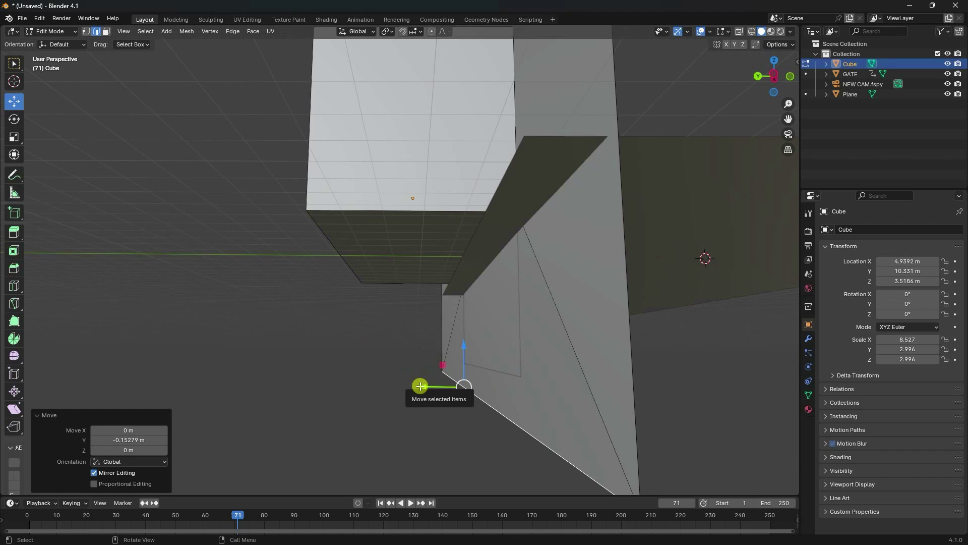
{"action": "mouse_move", "coordinate": [422, 386]}
{"action": "left_mouse_down"}
{"action": "mouse_move", "coordinate": [441, 387]}
{"action": "mouse_move", "coordinate": [422, 388]}
{"action": "left_mouse_up"}
{"action": "middle_click_drag", "start_coordinate": [422, 388], "coordinate": [372, 404]}
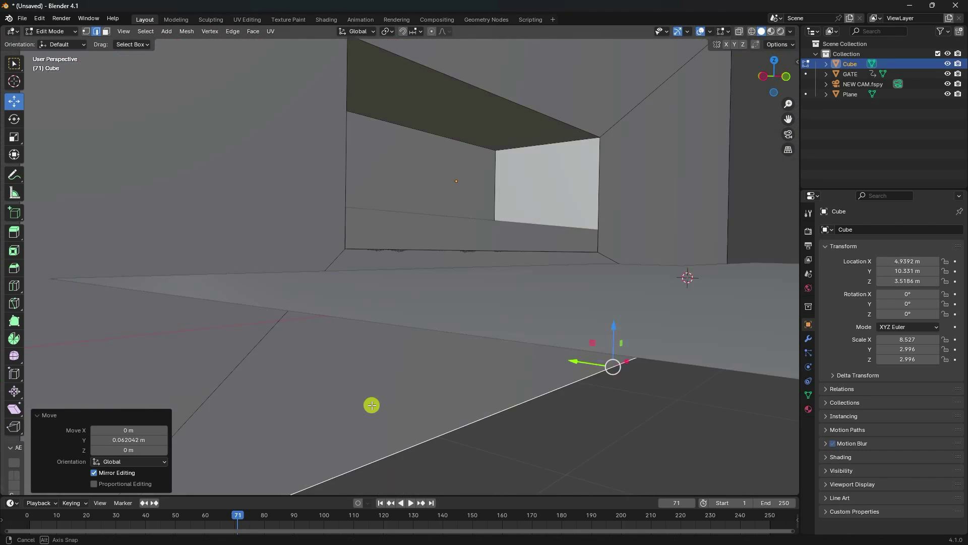
{"action": "scroll", "coordinate": [372, 404], "scroll_direction": "down", "scroll_amount": 2}
{"action": "key", "text": "KP_0"}
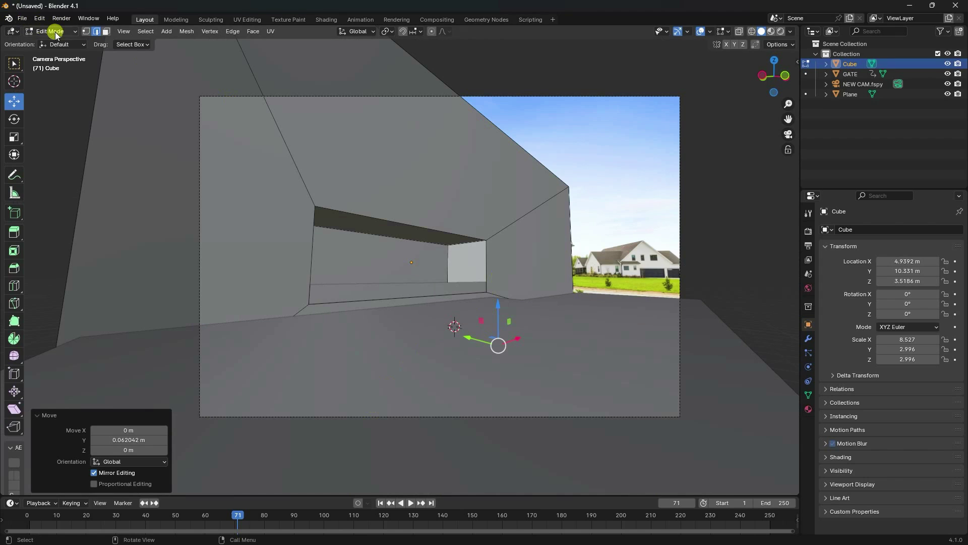
{"action": "left_click", "coordinate": [59, 32]}
{"action": "left_click", "coordinate": [59, 43]}
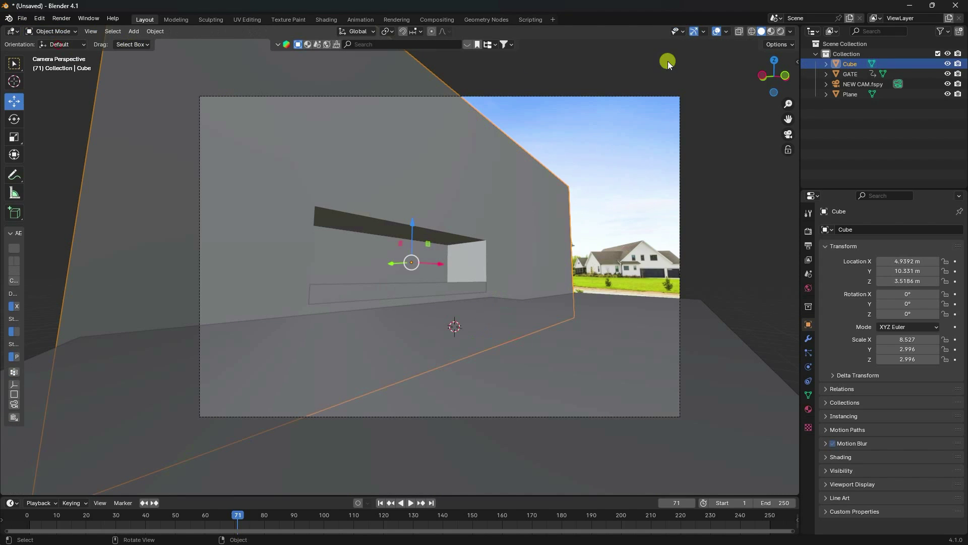
Play the gate animation from the first frame in Material Preview shading, zoom in to check the opening, and return to frame 1.
{"action": "left_click", "coordinate": [770, 32]}
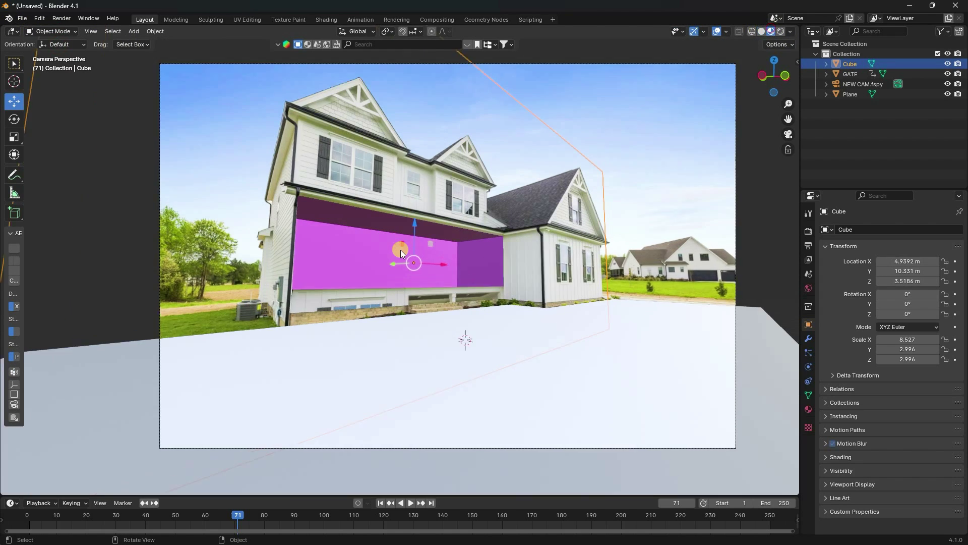
{"action": "left_click", "coordinate": [381, 503]}
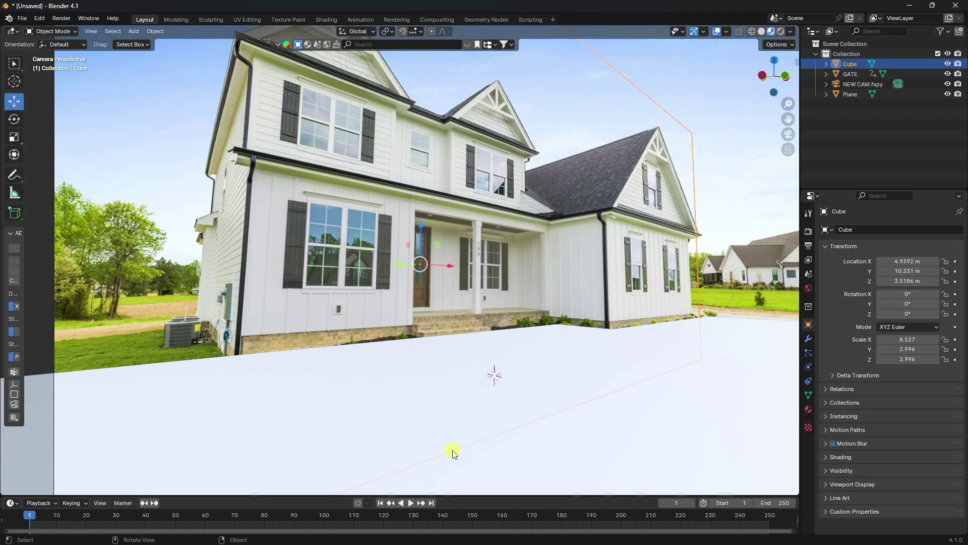
{"action": "left_click", "coordinate": [409, 501]}
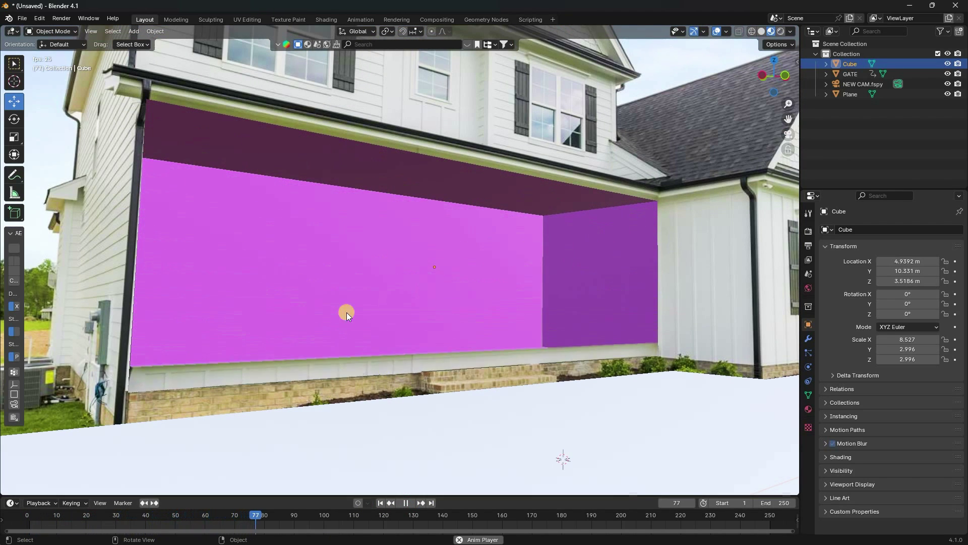
{"action": "right_click", "coordinate": [407, 457]}
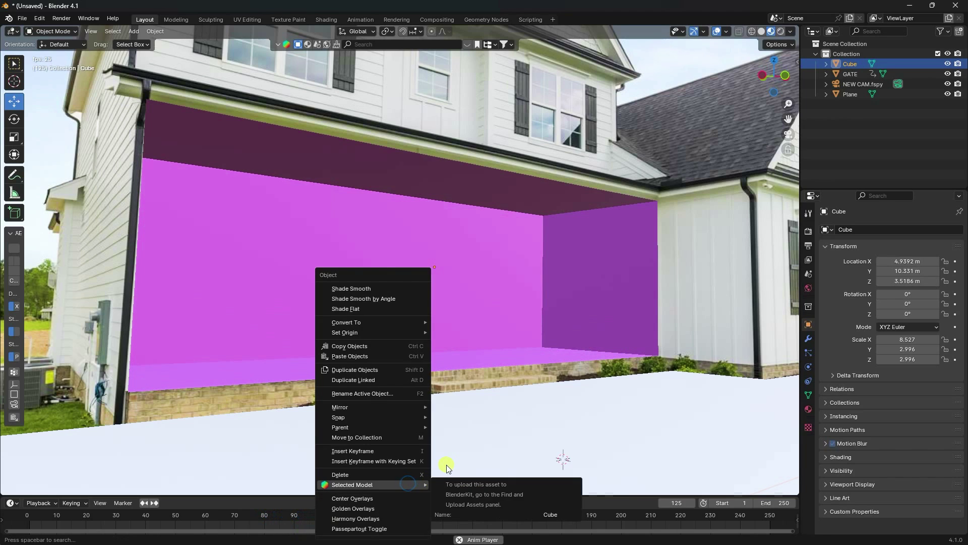
{"action": "left_click", "coordinate": [403, 503]}
{"action": "left_click", "coordinate": [381, 502]}
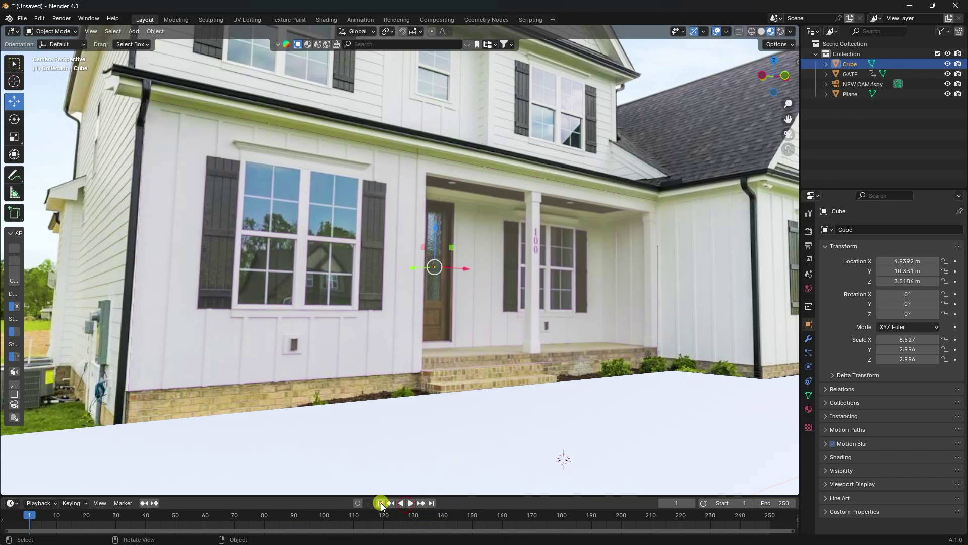
{"action": "left_click", "coordinate": [410, 503]}
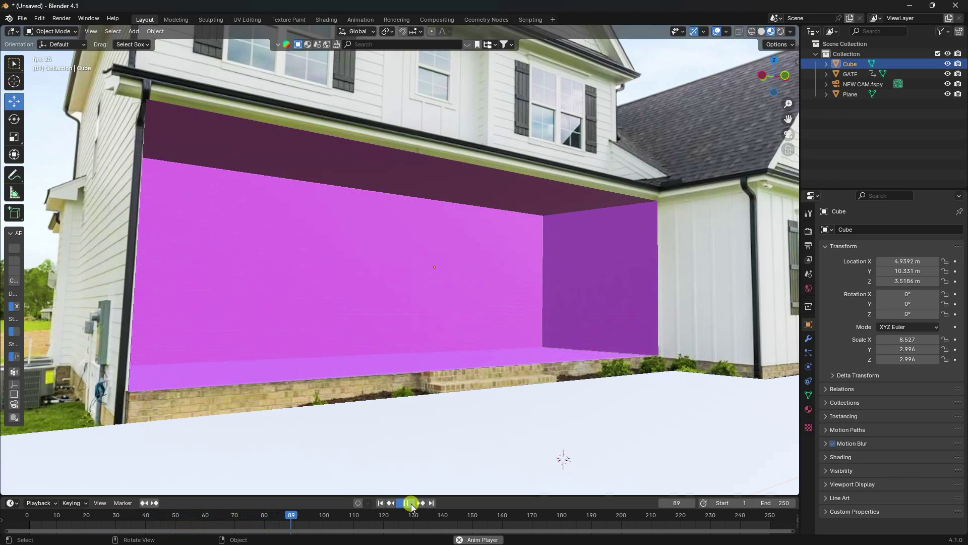
{"action": "key", "text": "shift+Left"}
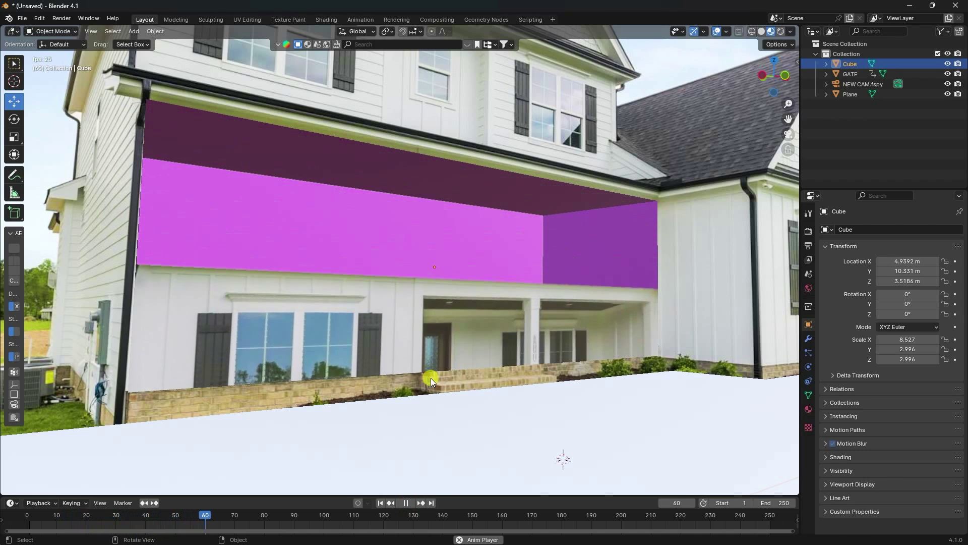
{"action": "left_click", "coordinate": [406, 503]}
{"action": "left_click", "coordinate": [381, 503]}
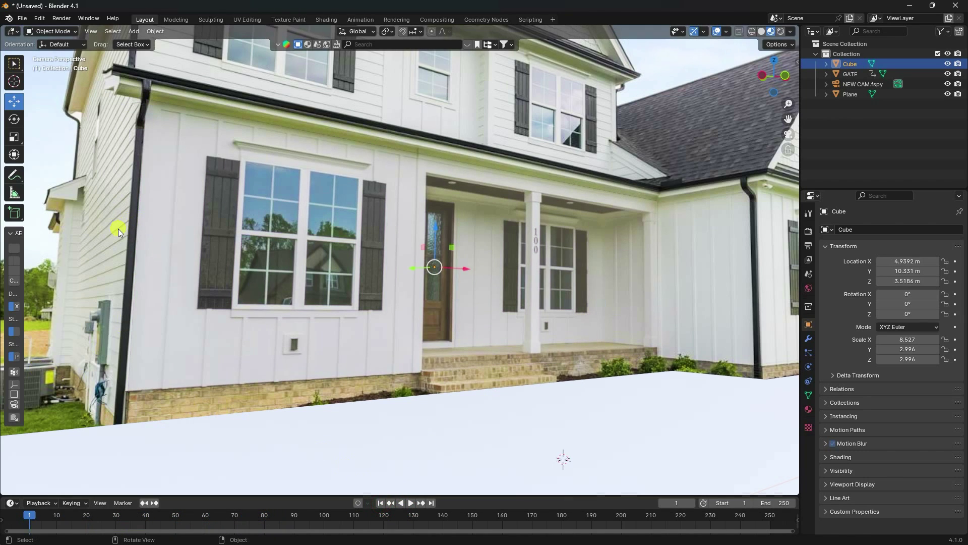
Hide GATE in the viewport and switch to Solid shading to expose the recessed room behind it.
{"action": "middle_click_drag", "start_coordinate": [118, 228], "coordinate": [310, 285]}
{"action": "left_click", "coordinate": [353, 270]}
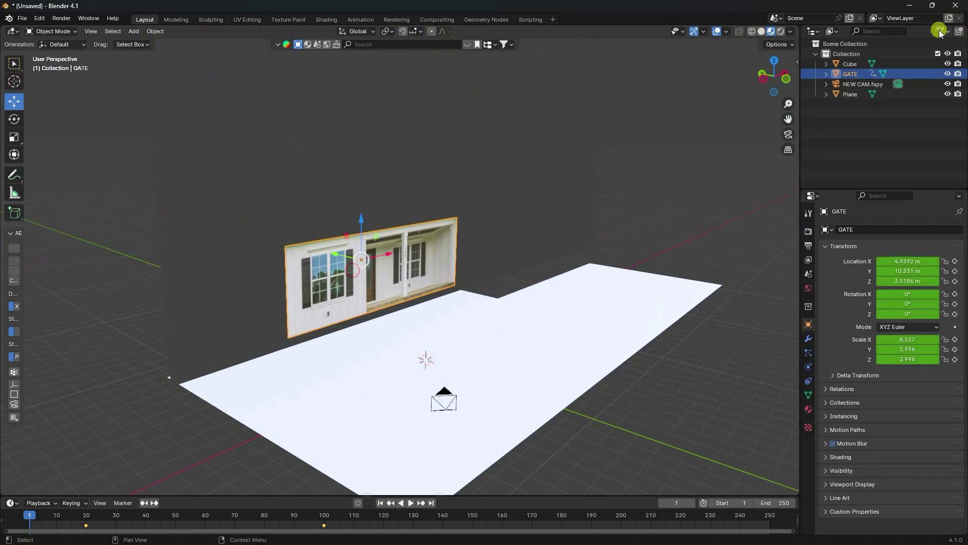
{"action": "left_click", "coordinate": [947, 74]}
{"action": "middle_click_drag", "start_coordinate": [335, 280], "coordinate": [386, 276]}
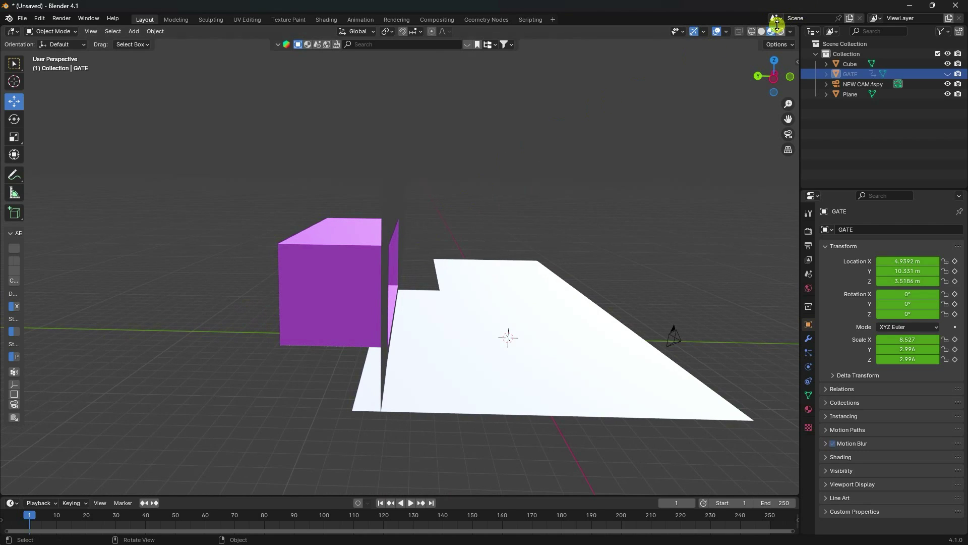
{"action": "left_click", "coordinate": [762, 32]}
Add a mesh cylinder with a radius of 1.5 m and 64 vertices.
{"action": "left_click", "coordinate": [133, 31]}
{"action": "mouse_move", "coordinate": [136, 44]}
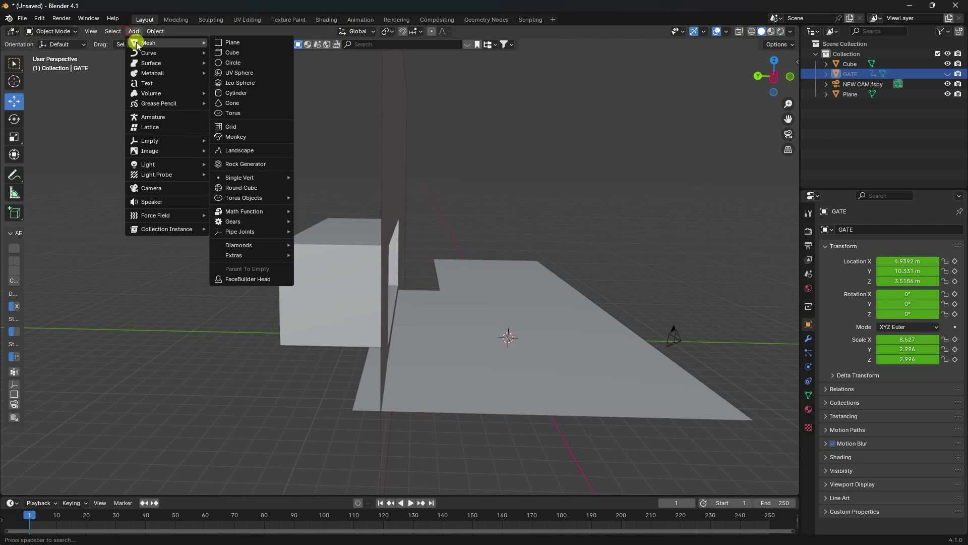
{"action": "left_click", "coordinate": [236, 95]}
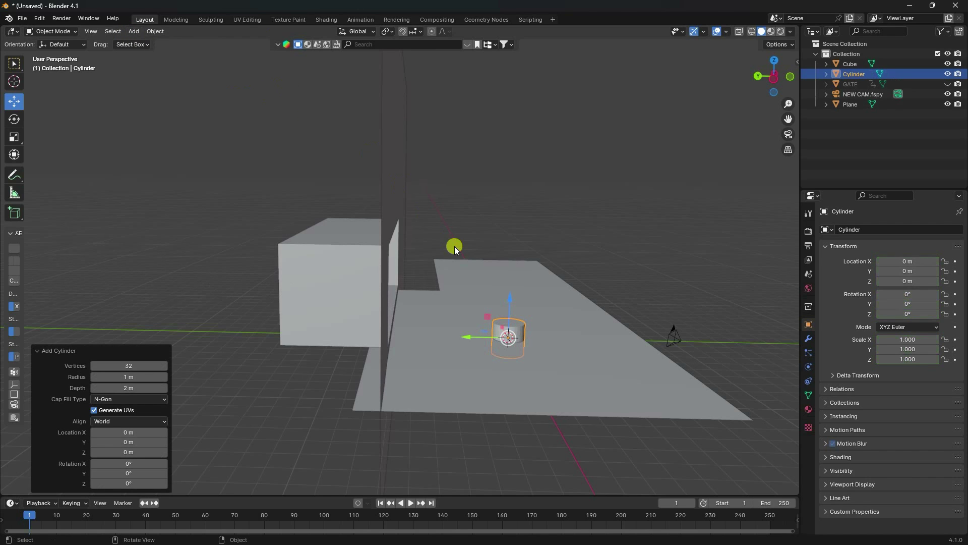
{"action": "middle_click_drag", "start_coordinate": [455, 246], "coordinate": [444, 348]}
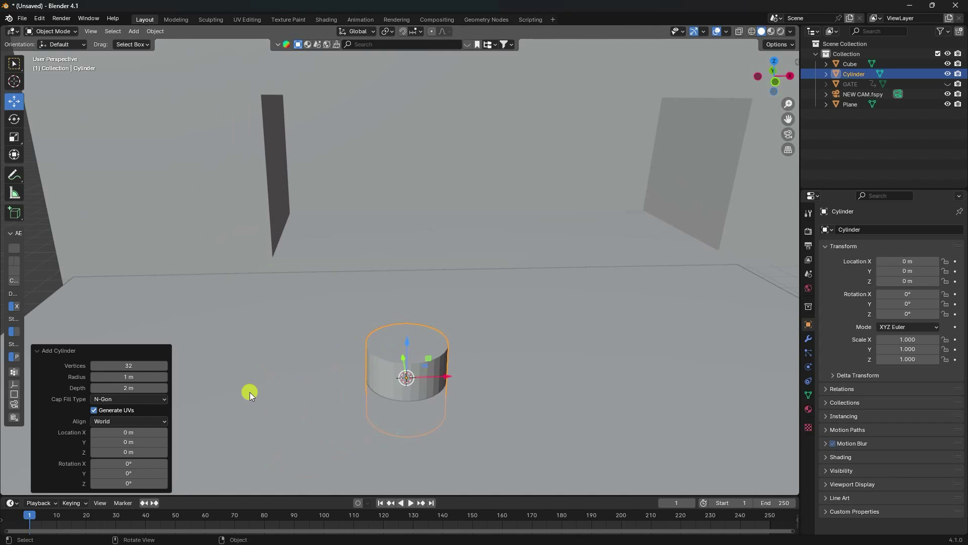
{"action": "left_click", "coordinate": [142, 376]}
{"action": "type", "text": "1.5"}
{"action": "key", "text": "Return"}
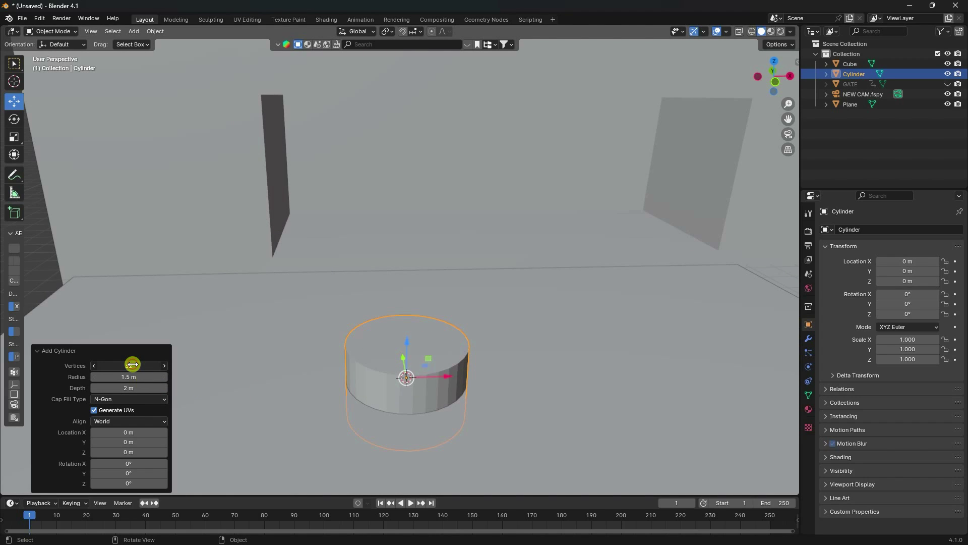
{"action": "key", "text": "Return"}
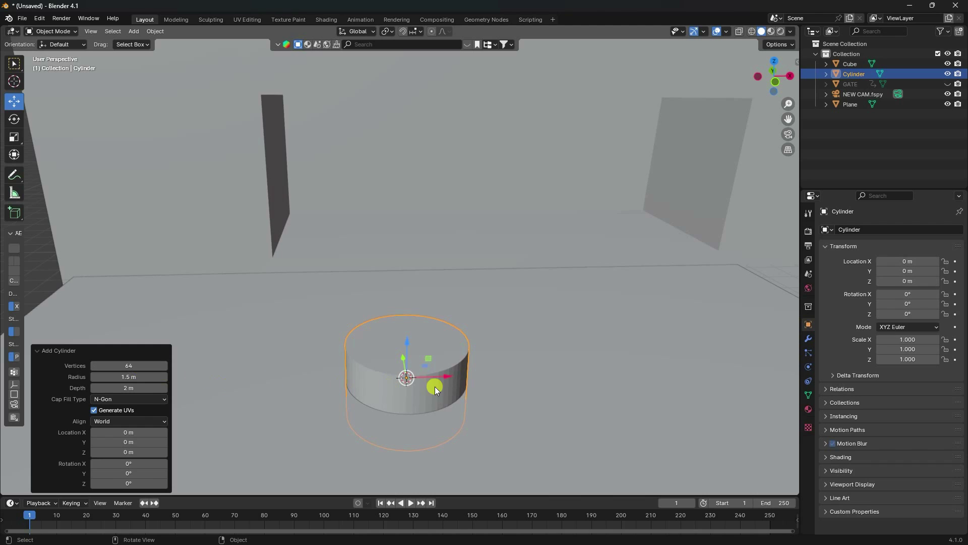
Set the new cylinder's depth to 3 m and its cap fill type to Nothing.
{"action": "middle_click_drag", "start_coordinate": [435, 386], "coordinate": [427, 368]}
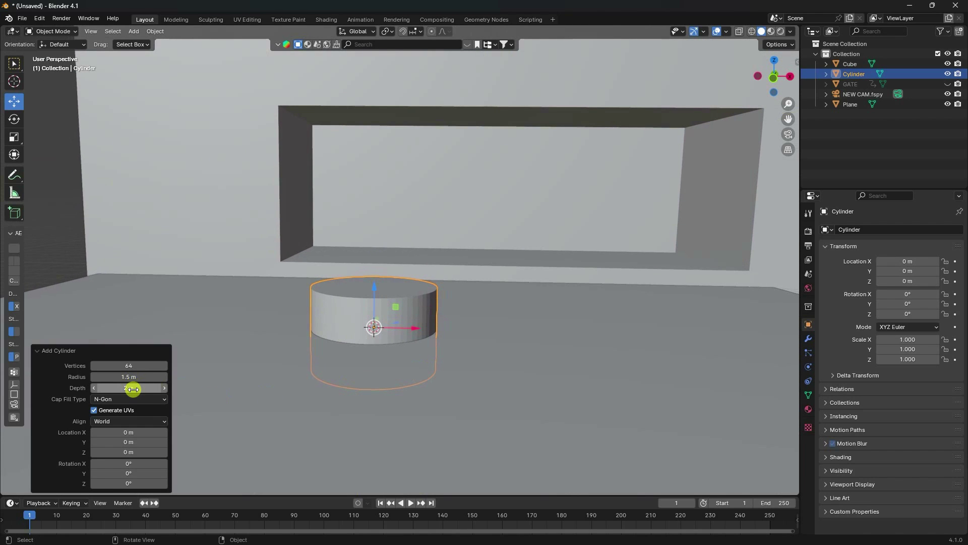
{"action": "left_click_drag", "start_coordinate": [133, 389], "coordinate": [108, 388]}
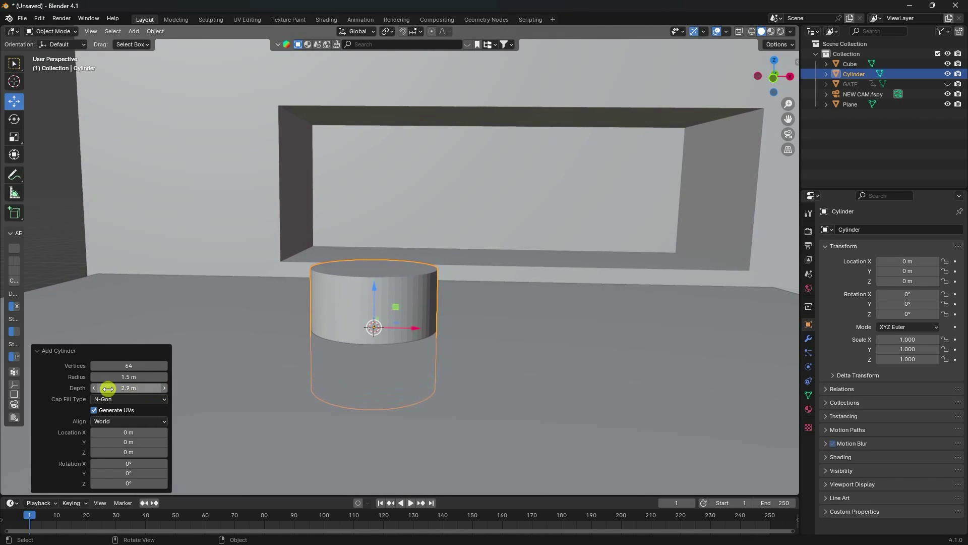
{"action": "left_click", "coordinate": [128, 388]}
{"action": "key", "text": "Return"}
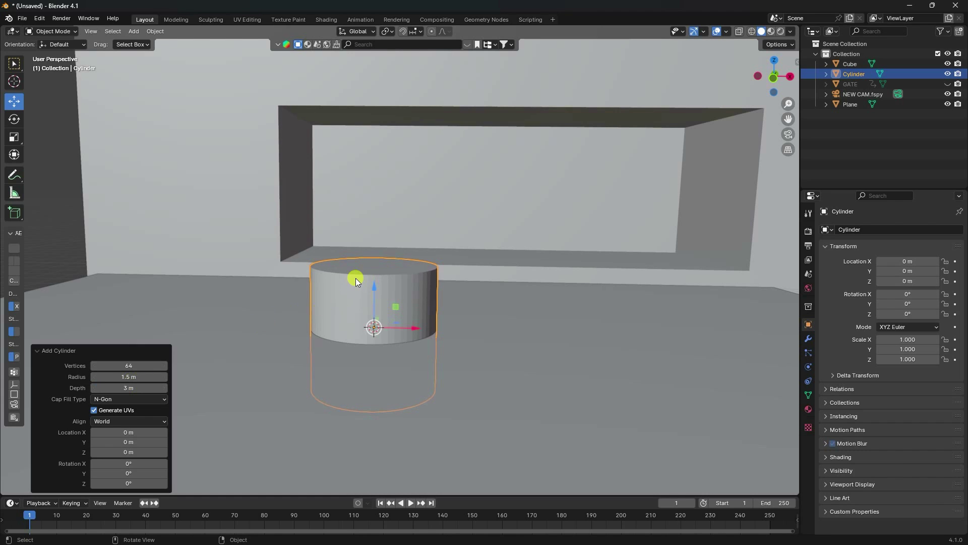
{"action": "scroll", "coordinate": [356, 277], "scroll_direction": "down", "scroll_amount": 3}
{"action": "scroll", "coordinate": [384, 287], "scroll_direction": "up", "scroll_amount": 4}
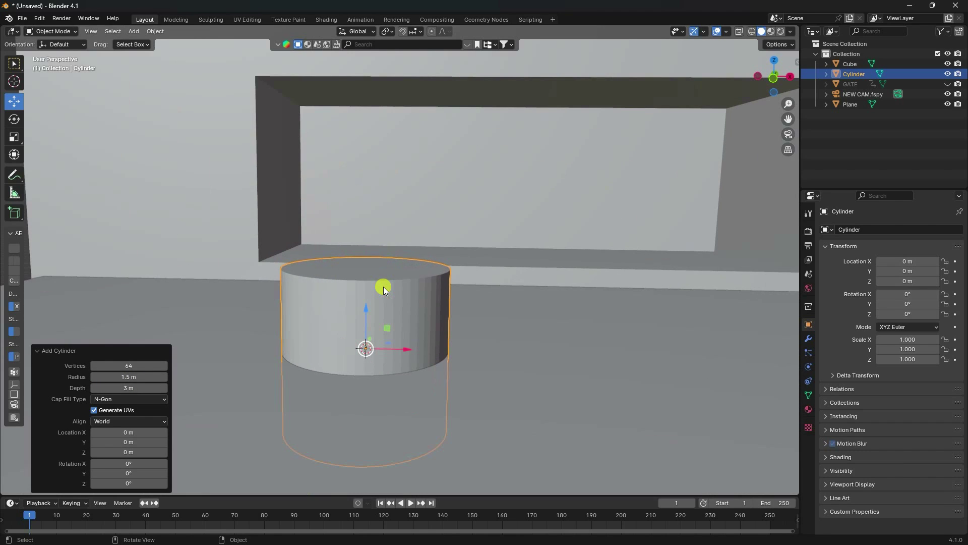
{"action": "left_click", "coordinate": [105, 399]}
{"action": "left_click", "coordinate": [114, 411]}
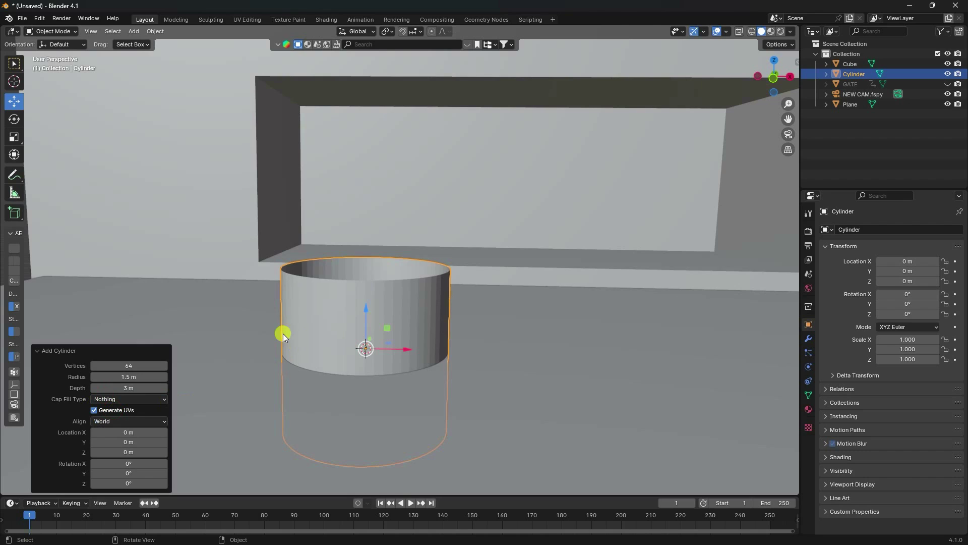
Lay the open cylinder on its side with rotation X at 0° and Y at 90°.
{"action": "middle_click_drag", "start_coordinate": [283, 333], "coordinate": [343, 325]}
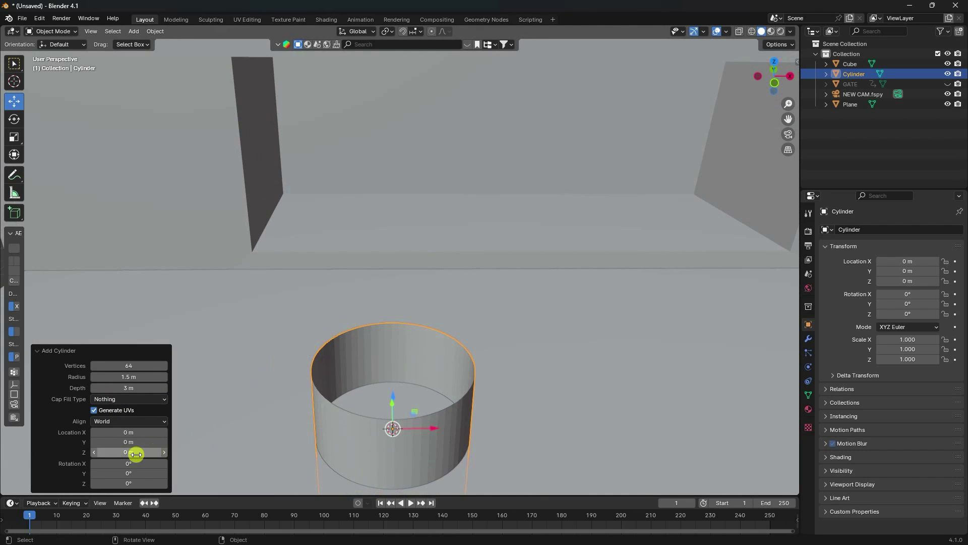
{"action": "left_click_drag", "start_coordinate": [132, 460], "coordinate": [195, 116]}
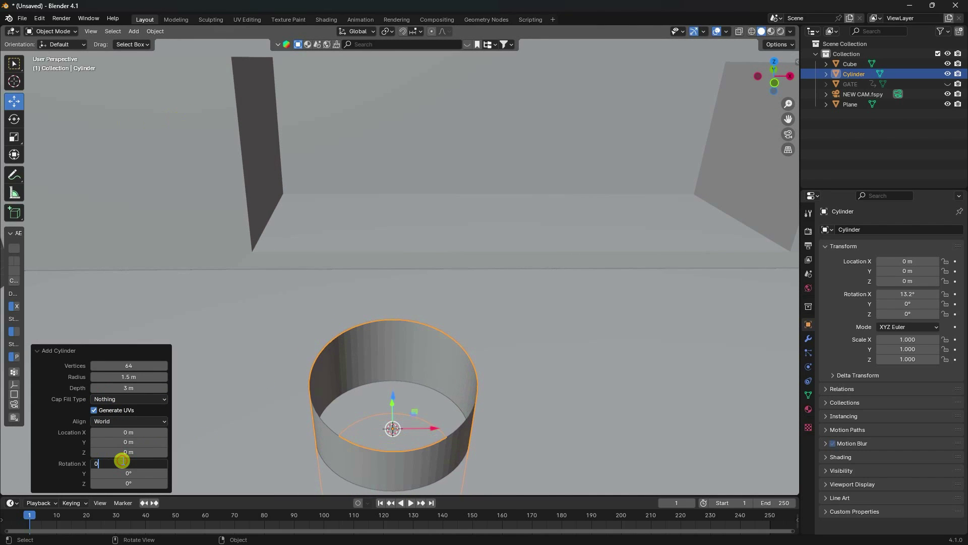
{"action": "left_click", "coordinate": [122, 460]}
{"action": "type", "text": "0"}
{"action": "key", "text": "Return"}
{"action": "mouse_move", "coordinate": [131, 474]}
{"action": "left_mouse_down"}
{"action": "mouse_move", "coordinate": [143, 130]}
{"action": "mouse_move", "coordinate": [325, 147]}
{"action": "mouse_move", "coordinate": [128, 471]}
{"action": "left_mouse_up"}
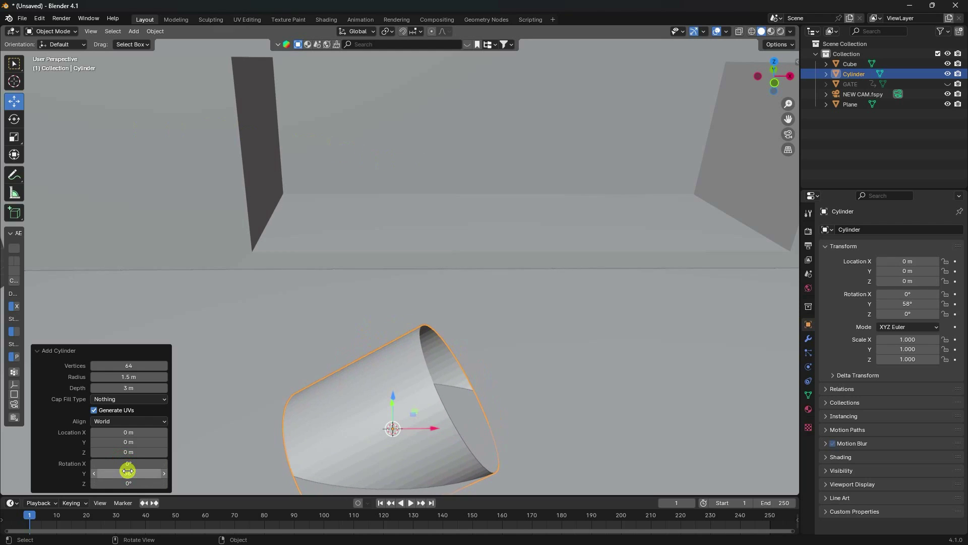
{"action": "left_click", "coordinate": [128, 471]}
{"action": "key", "text": "Return"}
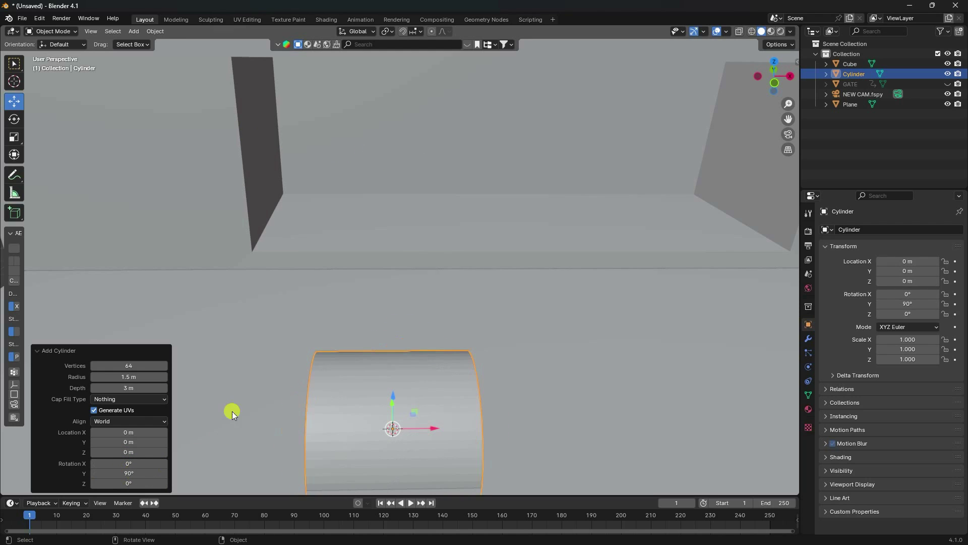
In the right orthographic view, move the cylinder into the recessed room by about 10.12 m in Y and 3.28 m in Z.
{"action": "scroll", "coordinate": [323, 136], "scroll_direction": "down", "scroll_amount": 5}
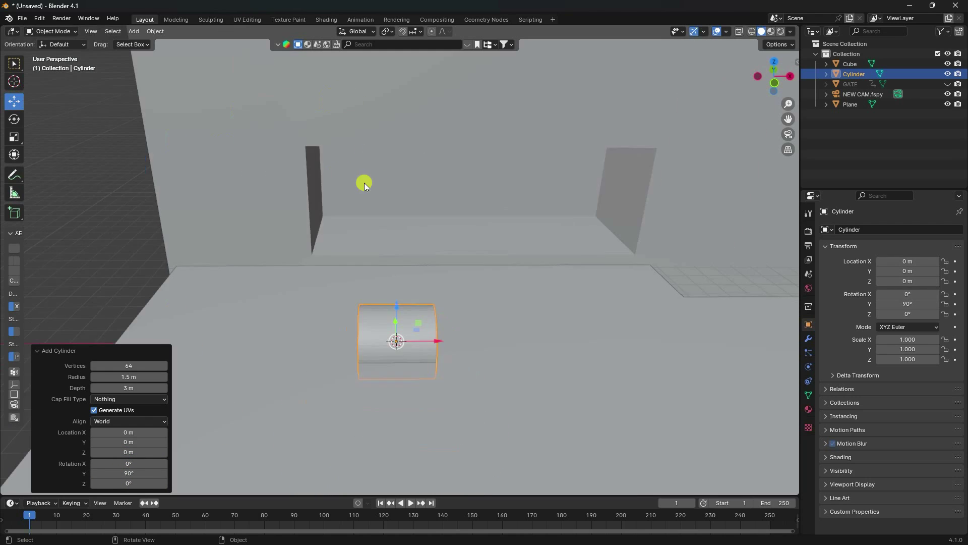
{"action": "middle_click_drag", "start_coordinate": [364, 183], "coordinate": [507, 283]}
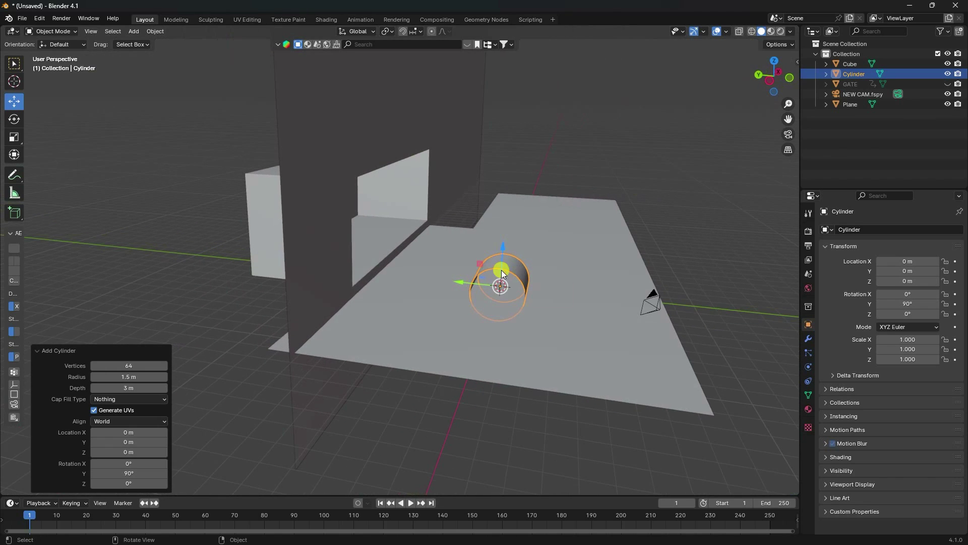
{"action": "key", "text": "KP_1"}
{"action": "key", "text": "KP_3"}
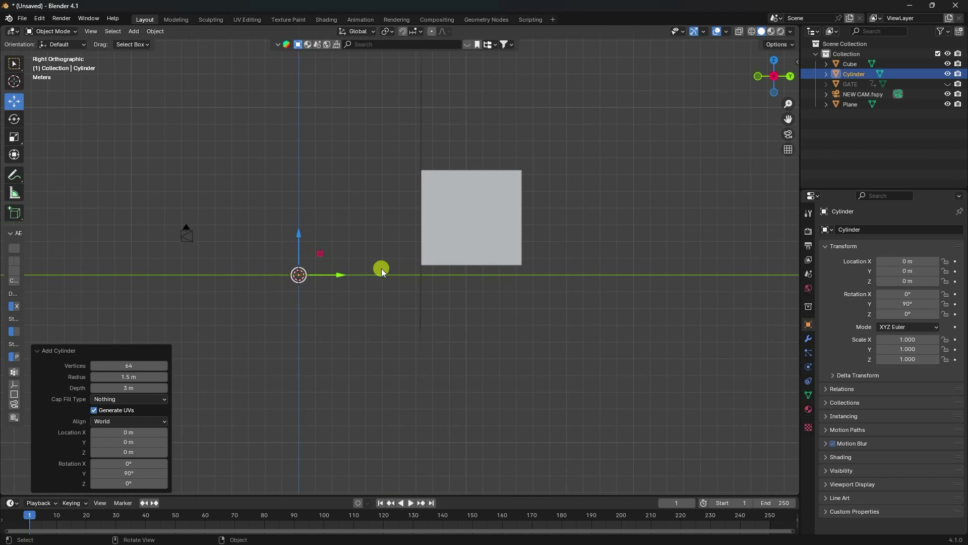
{"action": "left_click_drag", "start_coordinate": [316, 253], "coordinate": [487, 197]}
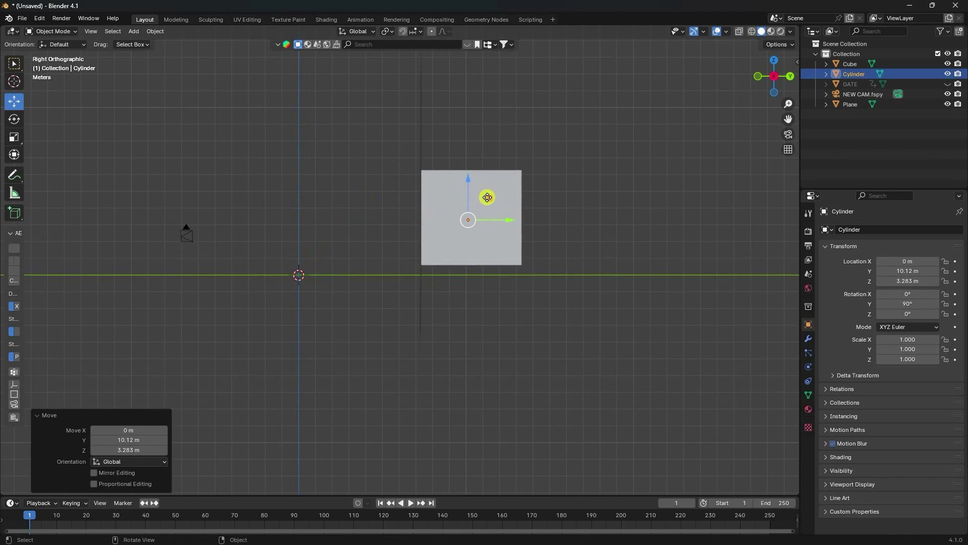
{"action": "scroll", "coordinate": [487, 199], "scroll_direction": "up", "scroll_amount": 3}
Switch to Wireframe shading and shift the cylinder about 0.43 m along Y toward the middle of the room.
{"action": "left_click", "coordinate": [725, 32]}
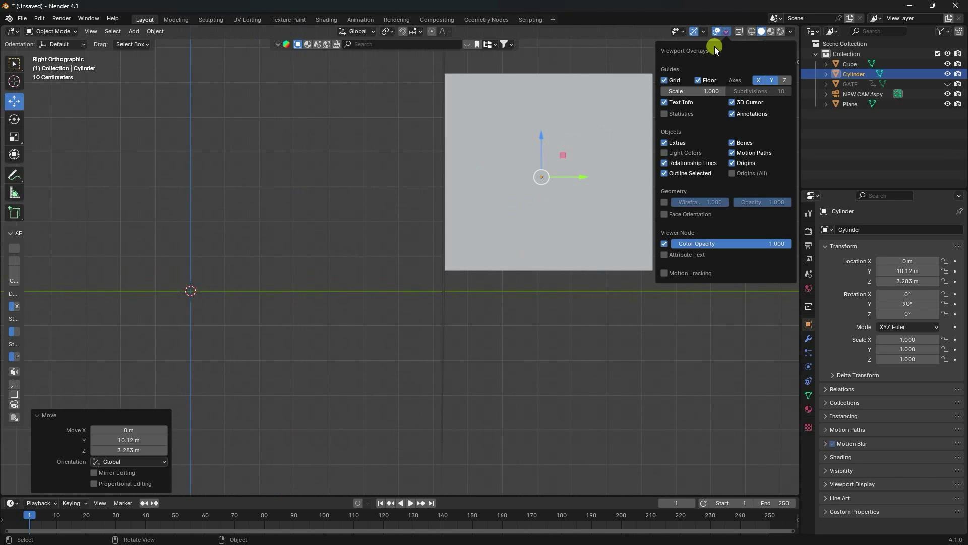
{"action": "left_click", "coordinate": [665, 198]}
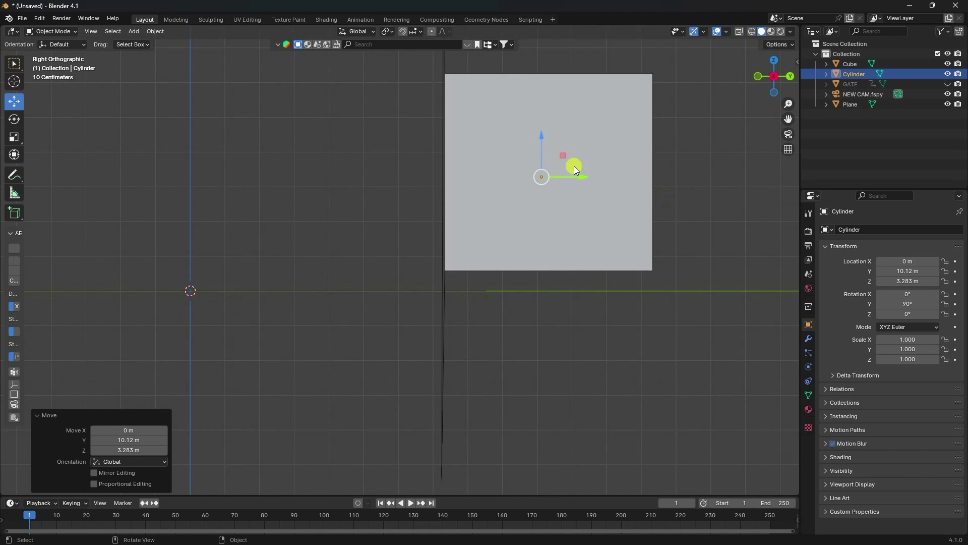
{"action": "left_click", "coordinate": [752, 32]}
{"action": "scroll", "coordinate": [575, 193], "scroll_direction": "up", "scroll_amount": 3}
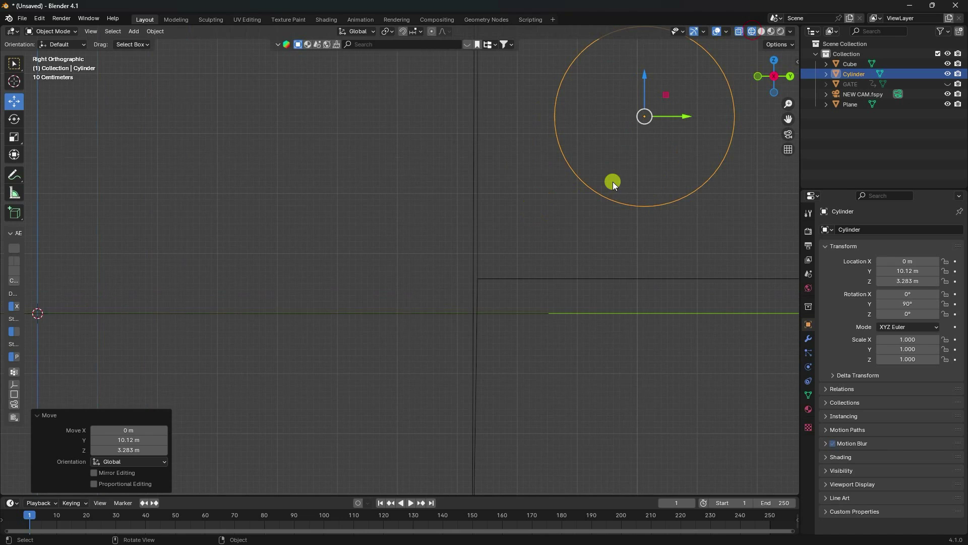
{"action": "mouse_move", "coordinate": [614, 184]}
{"action": "middle_mouse_down", "text": "shift"}
{"action": "mouse_move", "coordinate": [415, 287]}
{"action": "mouse_move", "coordinate": [406, 316]}
{"action": "middle_mouse_up", "text": "shift"}
{"action": "left_click_drag", "start_coordinate": [463, 261], "coordinate": [492, 265]}
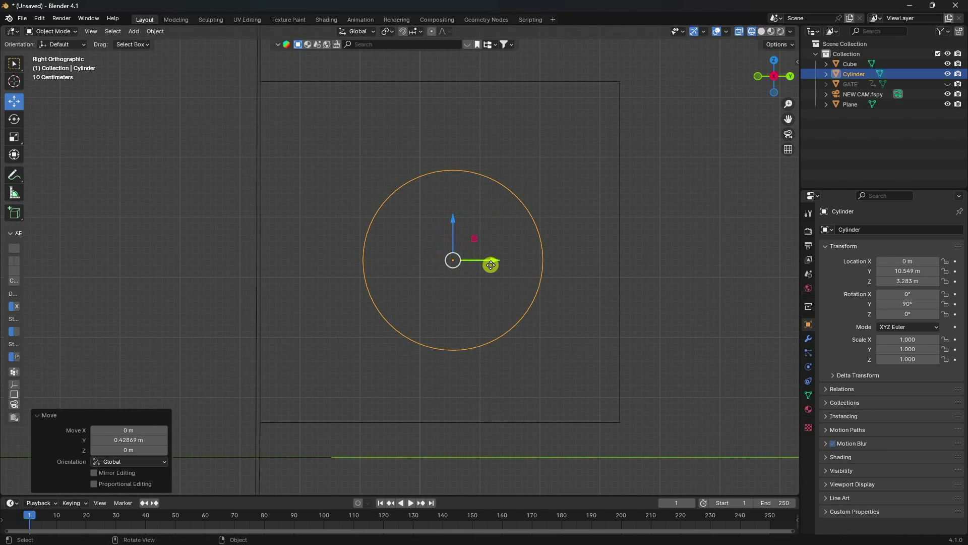
In the top view, move the cylinder about -4.08 m along X and check its placement in camera view.
{"action": "key", "text": "KP_5"}
{"action": "key", "text": "KP_7"}
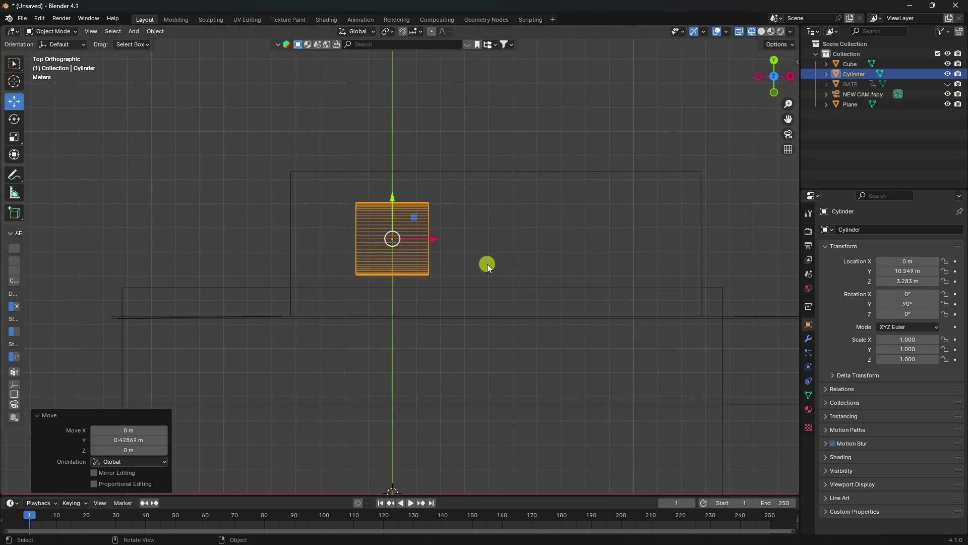
{"action": "left_click_drag", "start_coordinate": [433, 238], "coordinate": [331, 243]}
{"action": "key", "text": "KP_0"}
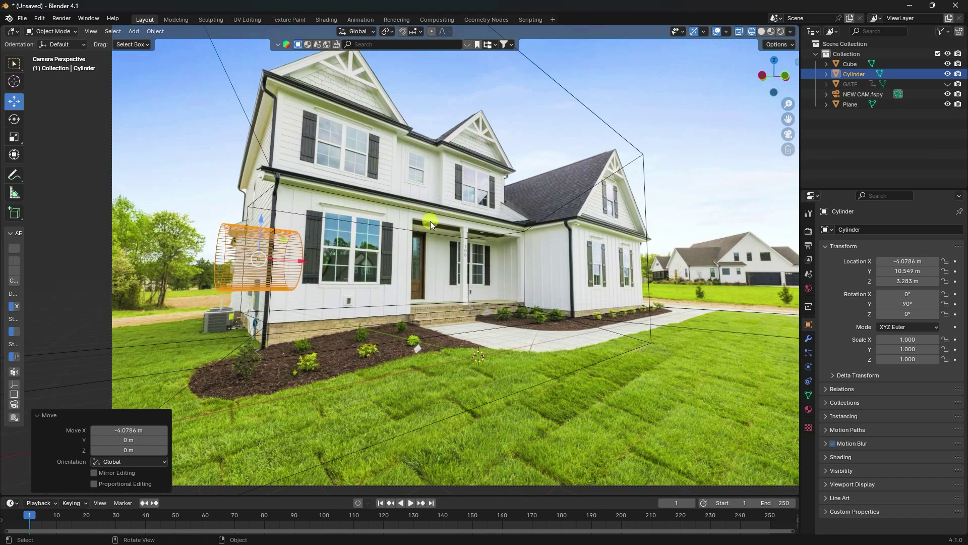
{"action": "middle_click_drag", "start_coordinate": [431, 221], "coordinate": [713, 173]}
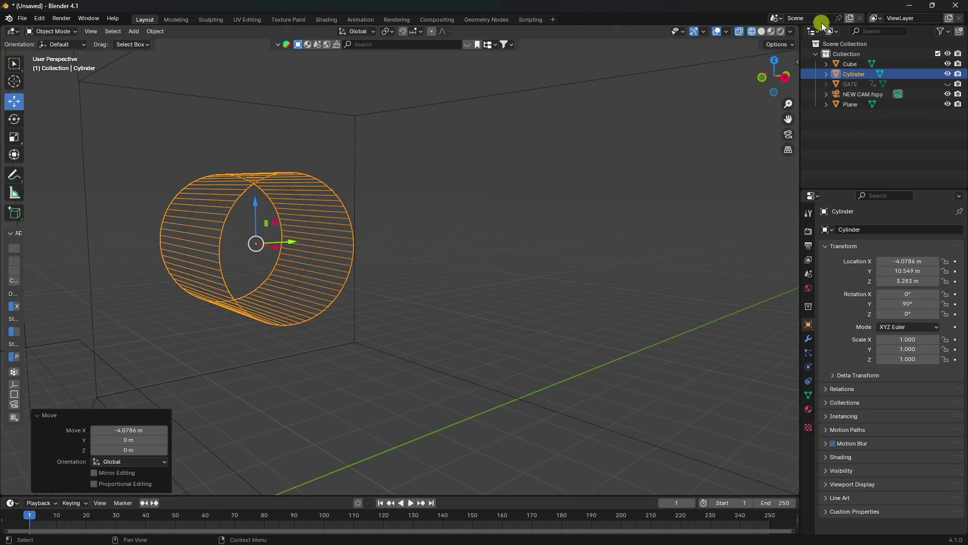
Switch to Solid shading and scale the cylinder down uniformly to about 0.905.
{"action": "left_click", "coordinate": [740, 31]}
{"action": "left_click", "coordinate": [762, 32]}
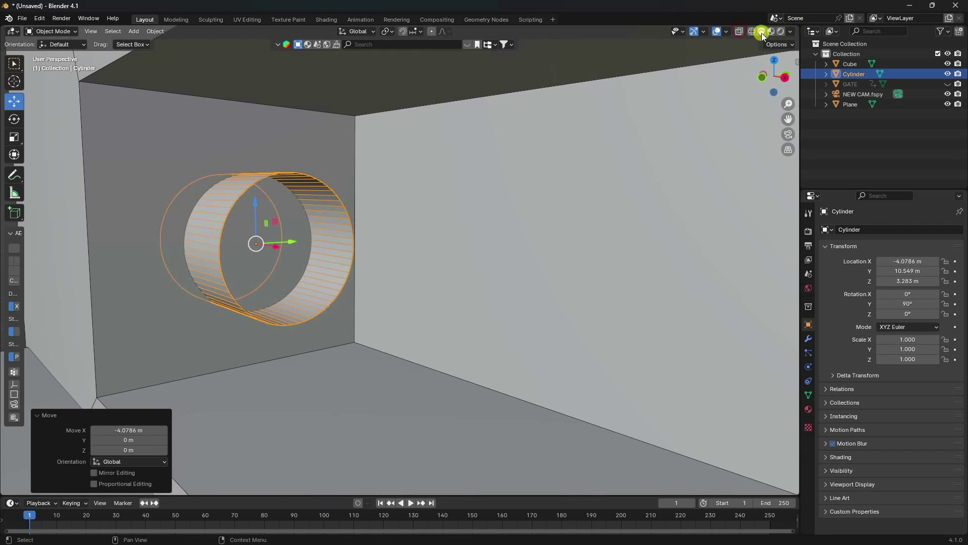
{"action": "scroll", "coordinate": [562, 172], "scroll_direction": "down", "scroll_amount": 4}
{"action": "middle_click_drag", "start_coordinate": [421, 258], "coordinate": [395, 279]}
{"action": "scroll", "coordinate": [383, 275], "scroll_direction": "up", "scroll_amount": 2}
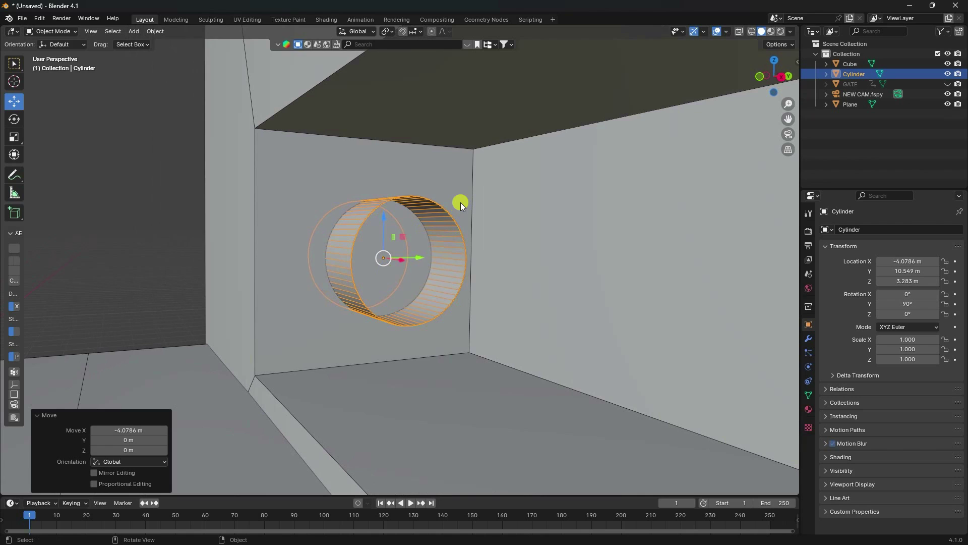
{"action": "key", "text": "s"}
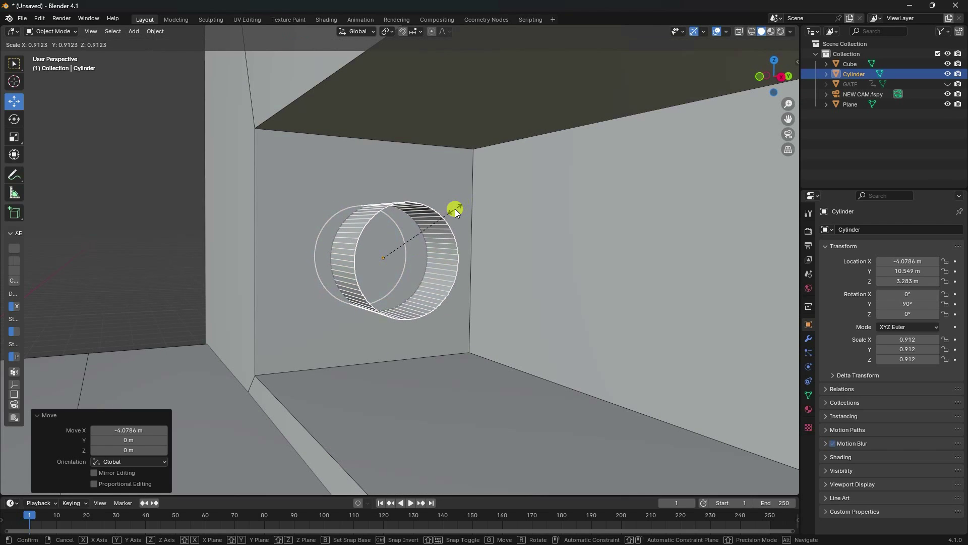
{"action": "left_click", "coordinate": [455, 210]}
Adjust the cylinder along X so it passes through the recessed room's side wall, ending at about -4.2 m.
{"action": "middle_click_drag", "start_coordinate": [457, 264], "coordinate": [314, 286]}
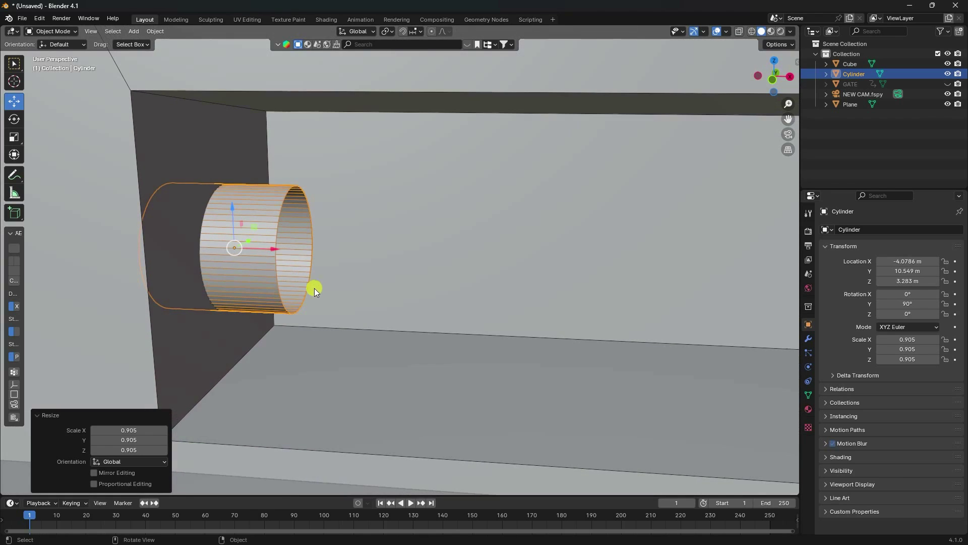
{"action": "left_click_drag", "start_coordinate": [272, 250], "coordinate": [277, 250]}
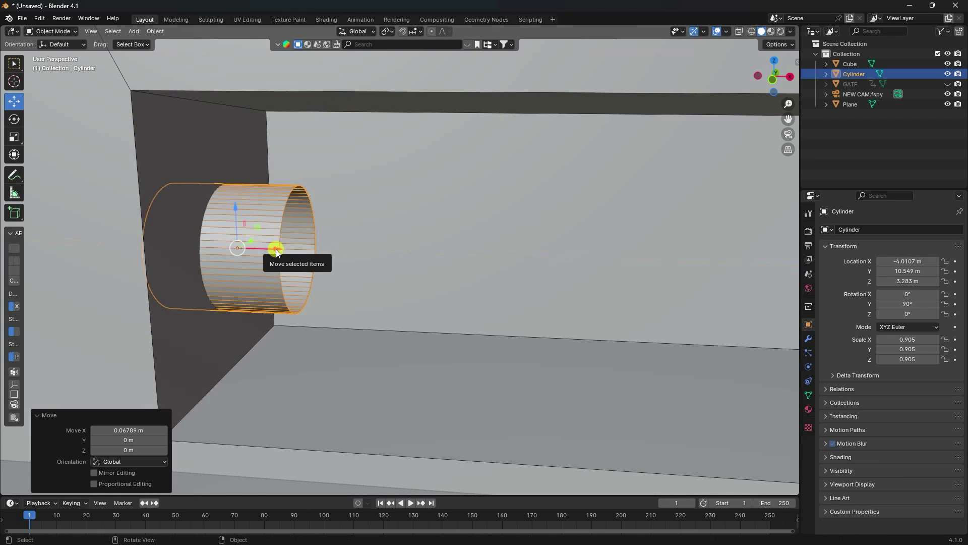
{"action": "scroll", "coordinate": [282, 295], "scroll_direction": "down", "scroll_amount": 5}
{"action": "middle_click_drag", "start_coordinate": [485, 280], "coordinate": [456, 288]}
{"action": "left_click_drag", "start_coordinate": [228, 281], "coordinate": [221, 278]}
Paste a copy of the cylinder about 17.26 m along X at the opposite wall and shift the original by about -0.08 m in X.
{"action": "key", "text": "ctrl+c"}
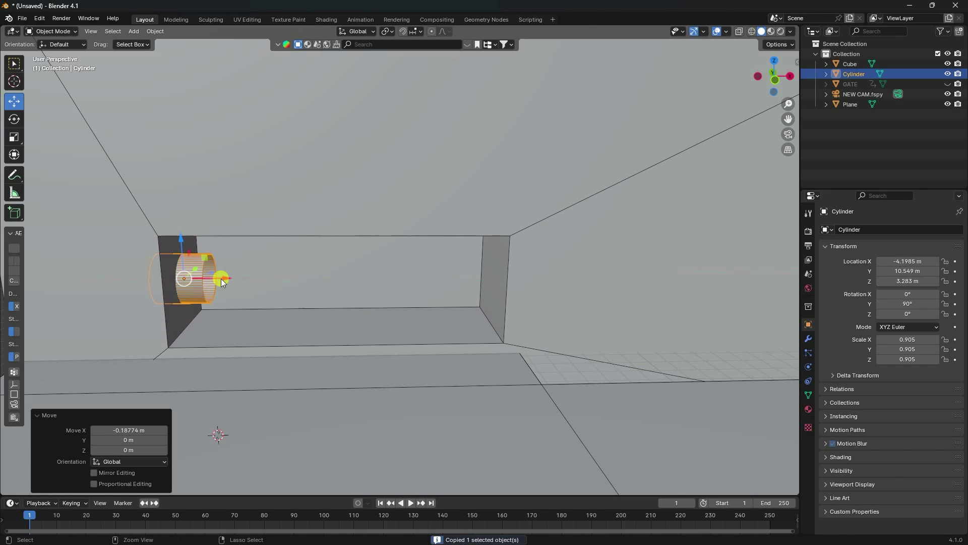
{"action": "key", "text": "ctrl+v"}
{"action": "key", "text": "g"}
{"action": "key", "text": "x"}
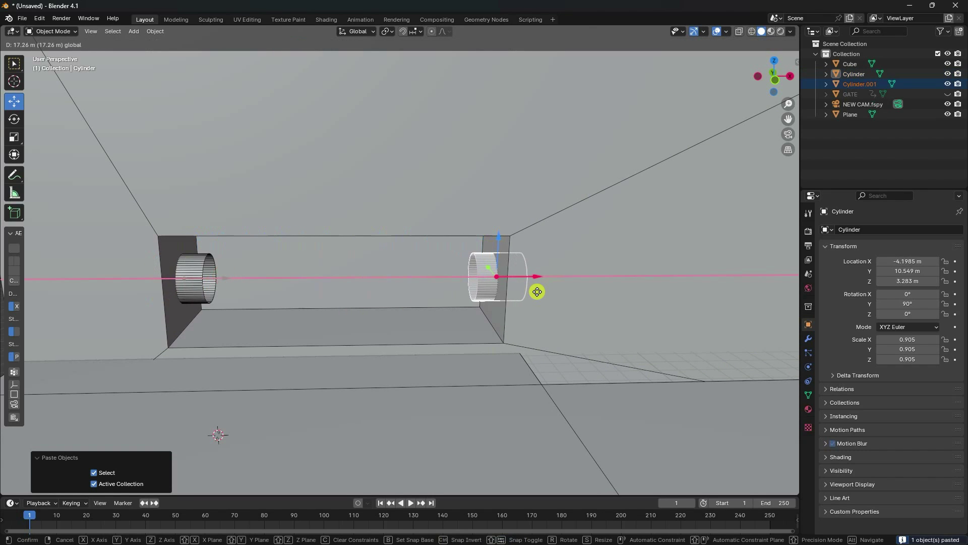
{"action": "left_click", "coordinate": [536, 291]}
{"action": "left_click", "coordinate": [195, 283]}
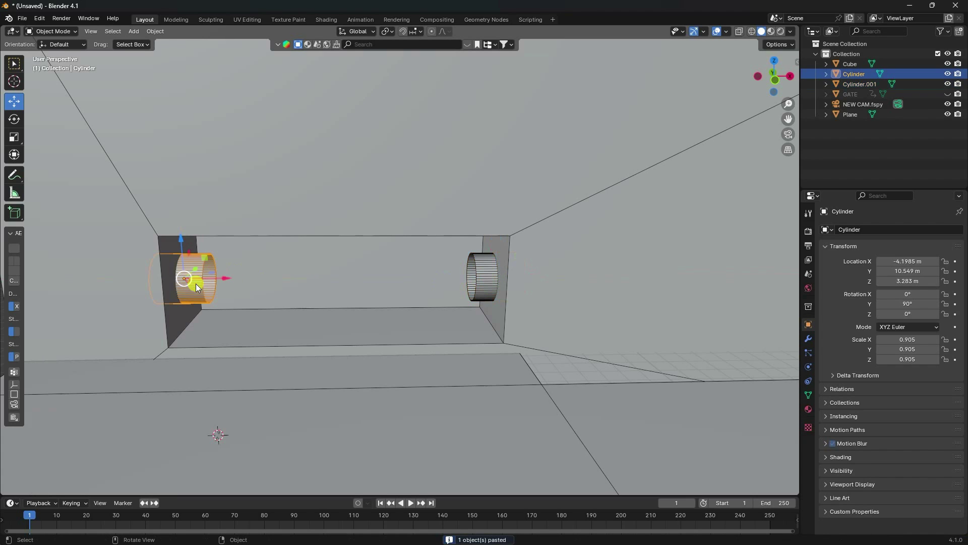
{"action": "left_click_drag", "start_coordinate": [226, 277], "coordinate": [222, 278]}
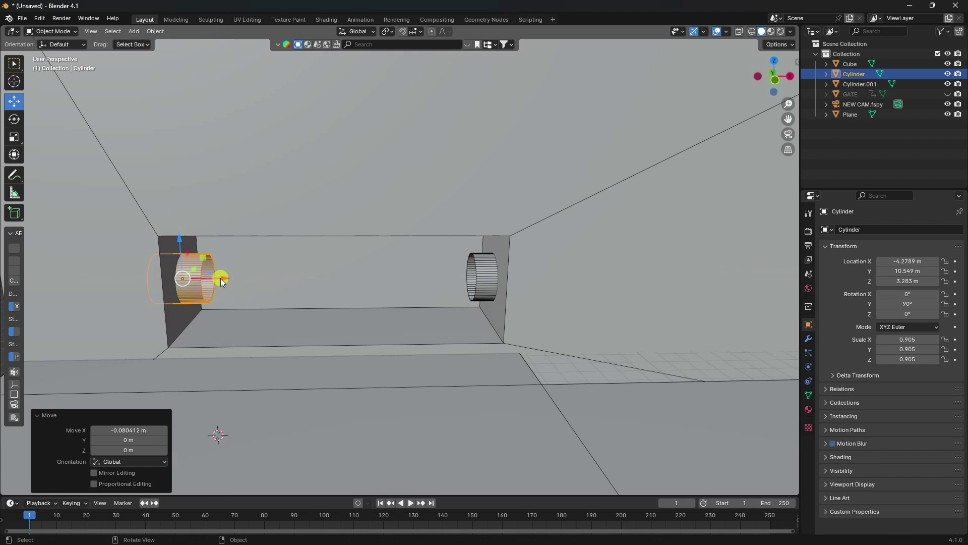
Join the two cylinders on the opposite walls into one object, with the original as the active object.
{"action": "left_click", "coordinate": [474, 286]}
{"action": "left_click", "coordinate": [204, 265], "text": "shift"}
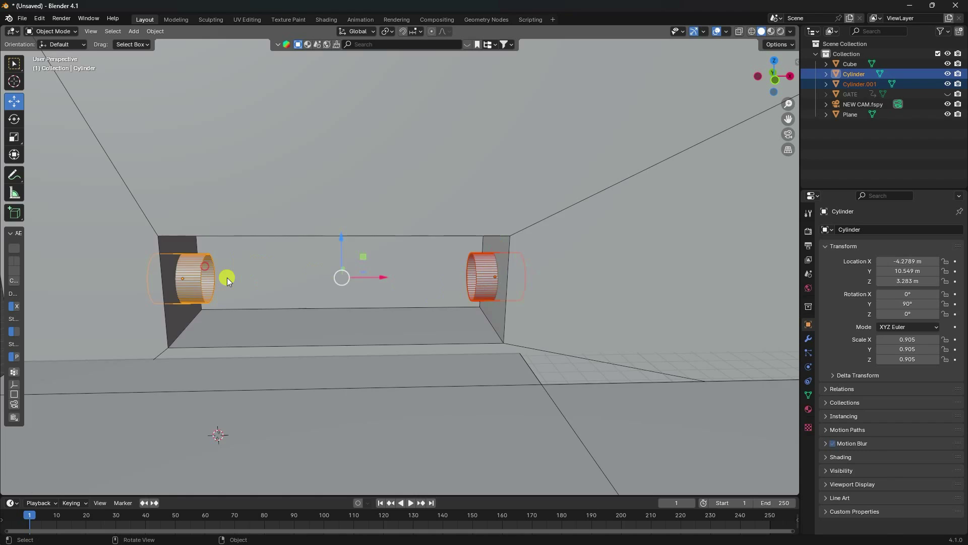
{"action": "scroll", "coordinate": [228, 277], "scroll_direction": "up", "scroll_amount": 2}
{"action": "middle_click_drag", "start_coordinate": [231, 278], "coordinate": [301, 287], "text": "shift"}
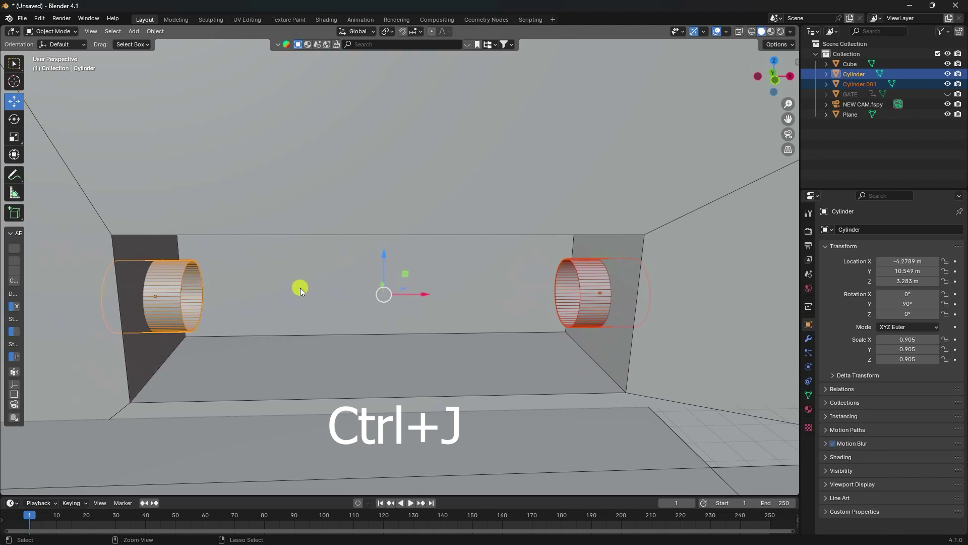
{"action": "key", "text": "ctrl+j"}
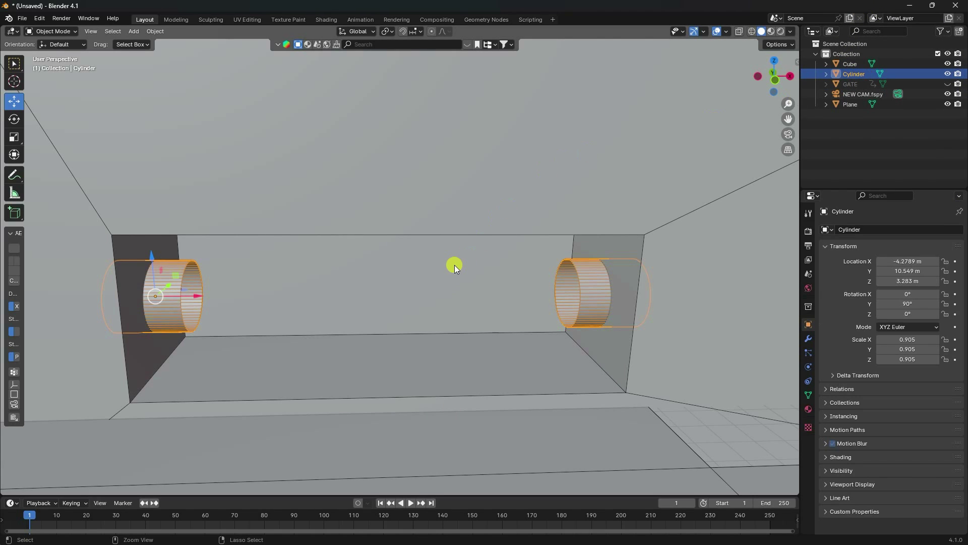
Paste a backup copy of the joined cylinders, hide it, and reselect the original Cylinder object.
{"action": "key", "text": "ctrl+v"}
{"action": "left_click", "coordinate": [949, 84]}
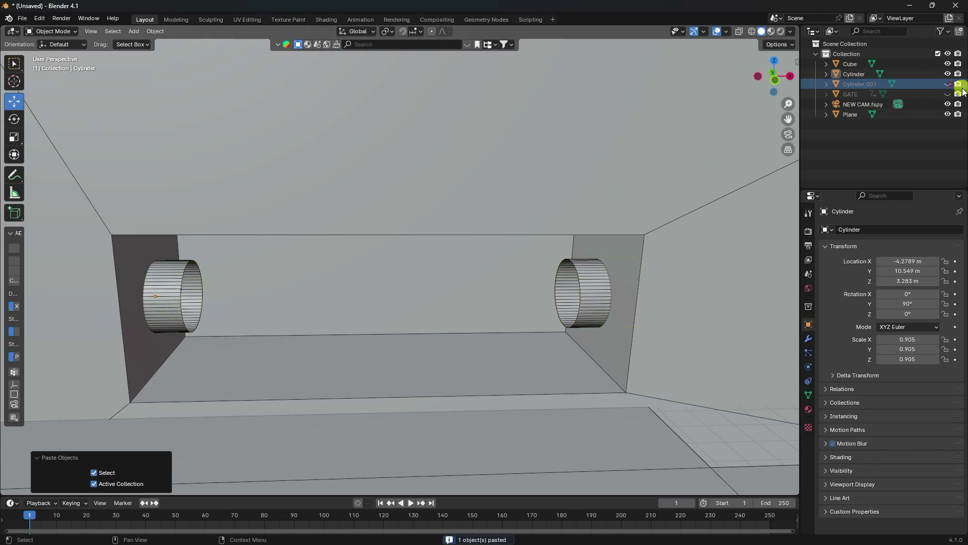
{"action": "left_click", "coordinate": [860, 74]}
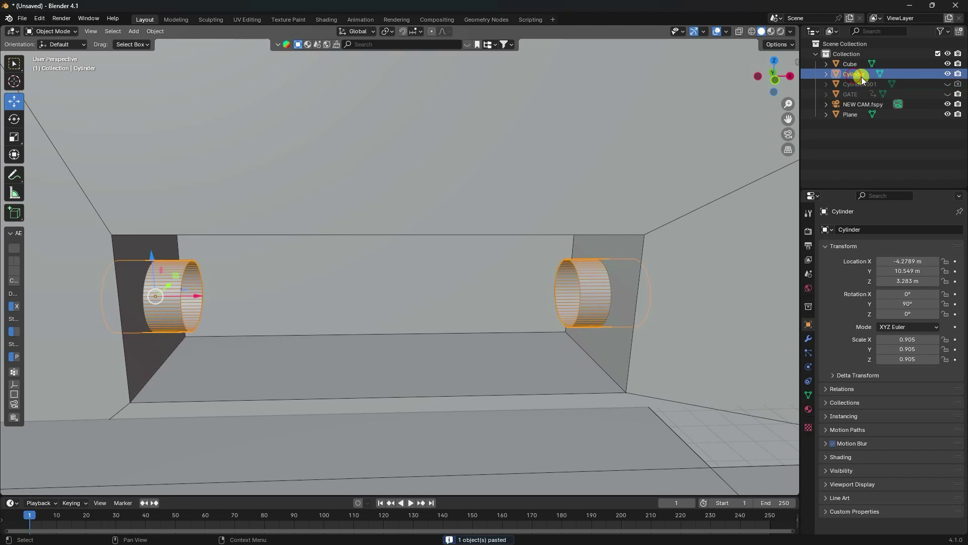
Add a Boolean modifier set to Difference on the house Cube, with Cylinder as the cutting object.
{"action": "middle_click_drag", "start_coordinate": [316, 352], "coordinate": [459, 347]}
{"action": "scroll", "coordinate": [458, 347], "scroll_direction": "up", "scroll_amount": 8}
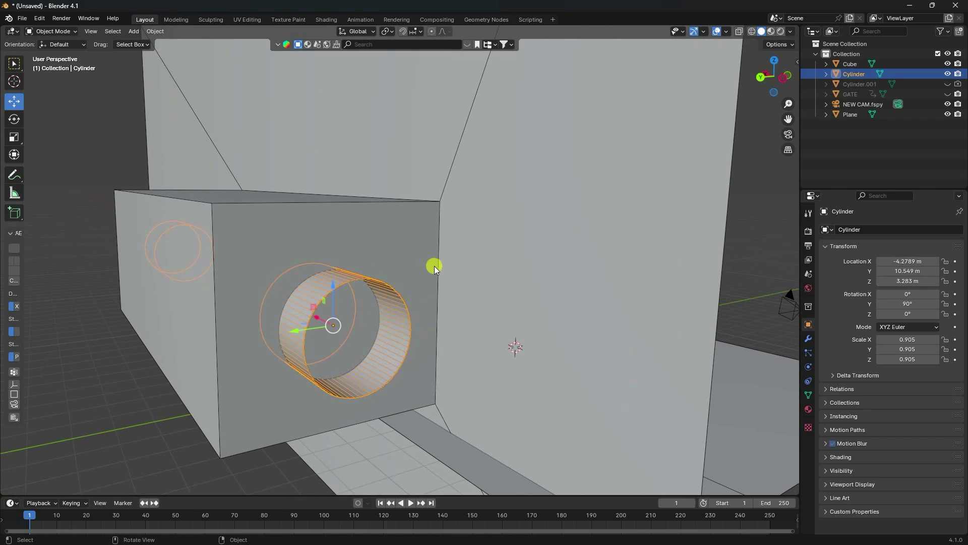
{"action": "left_click", "coordinate": [419, 235]}
{"action": "left_click", "coordinate": [808, 338]}
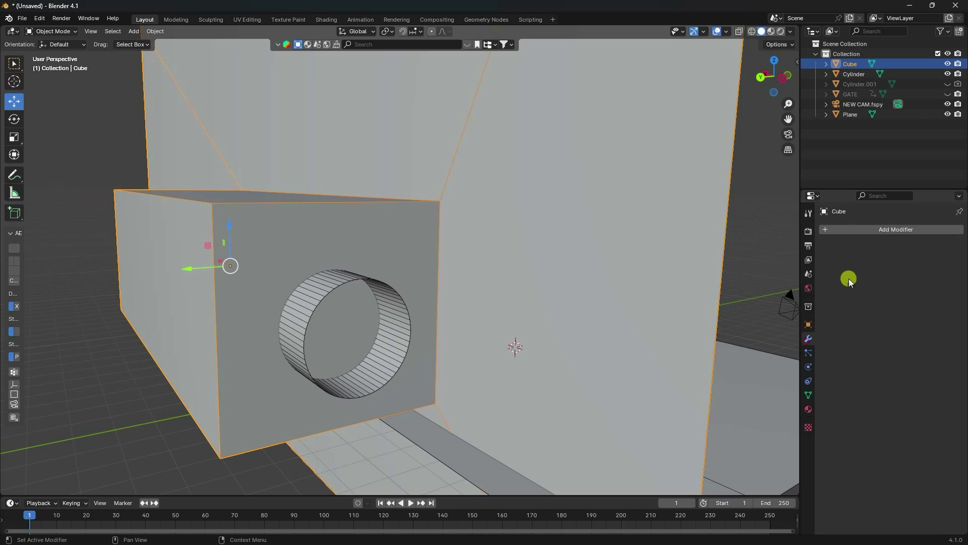
{"action": "left_click", "coordinate": [828, 230]}
{"action": "mouse_move", "coordinate": [810, 271]}
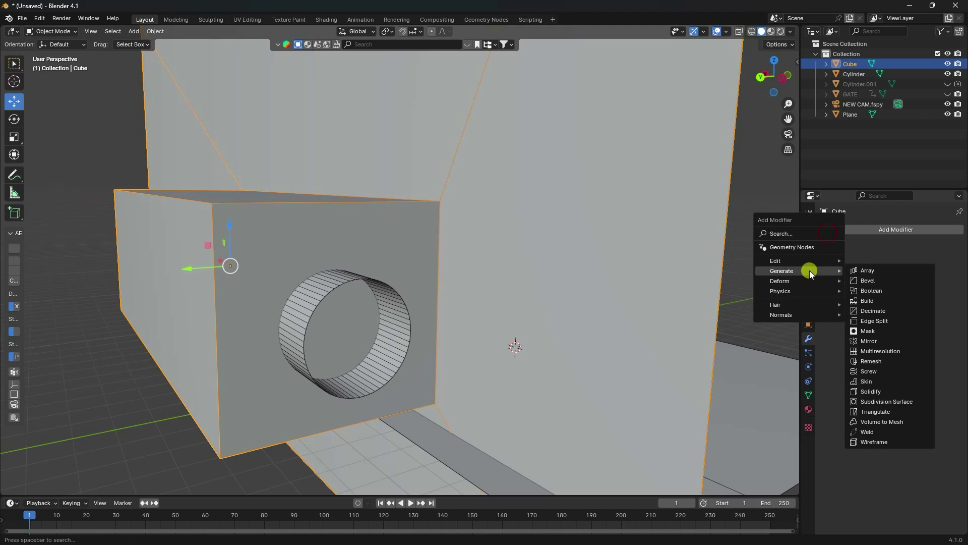
{"action": "left_click", "coordinate": [885, 291]}
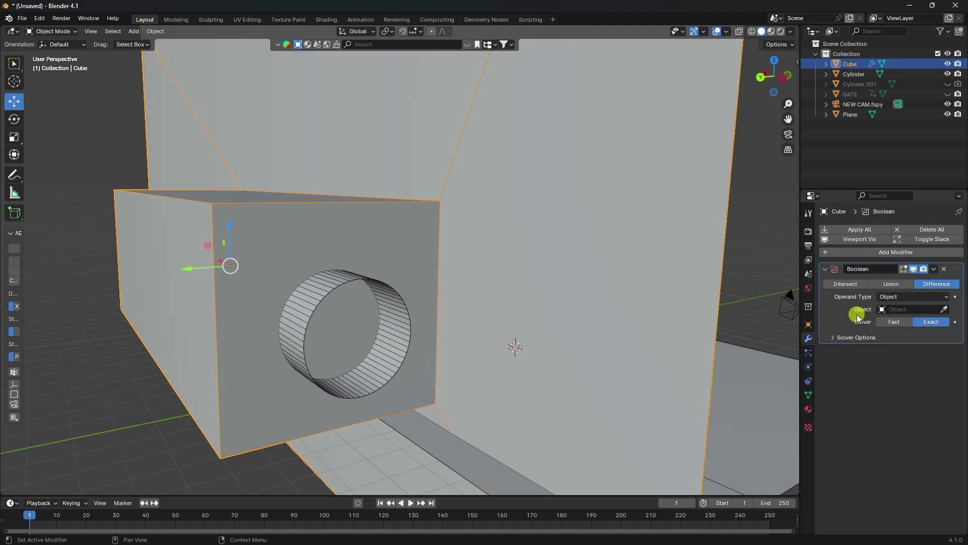
{"action": "left_click", "coordinate": [902, 309]}
{"action": "left_click", "coordinate": [875, 324]}
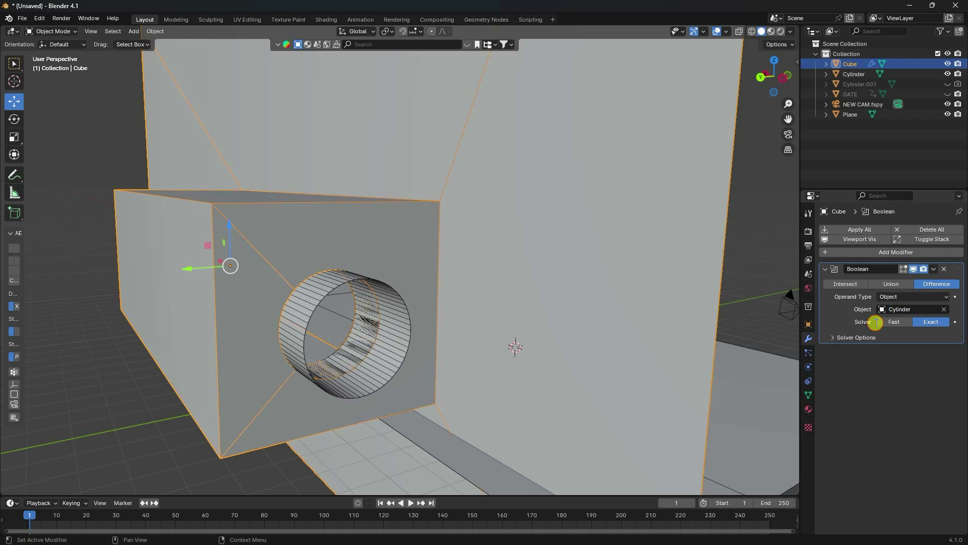
Check the cut-outs through the side walls and apply the Boolean modifier on the Cube.
{"action": "middle_click_drag", "start_coordinate": [314, 362], "coordinate": [305, 349]}
{"action": "scroll", "coordinate": [303, 347], "scroll_direction": "up", "scroll_amount": 4}
{"action": "middle_click_drag", "start_coordinate": [265, 325], "coordinate": [473, 277]}
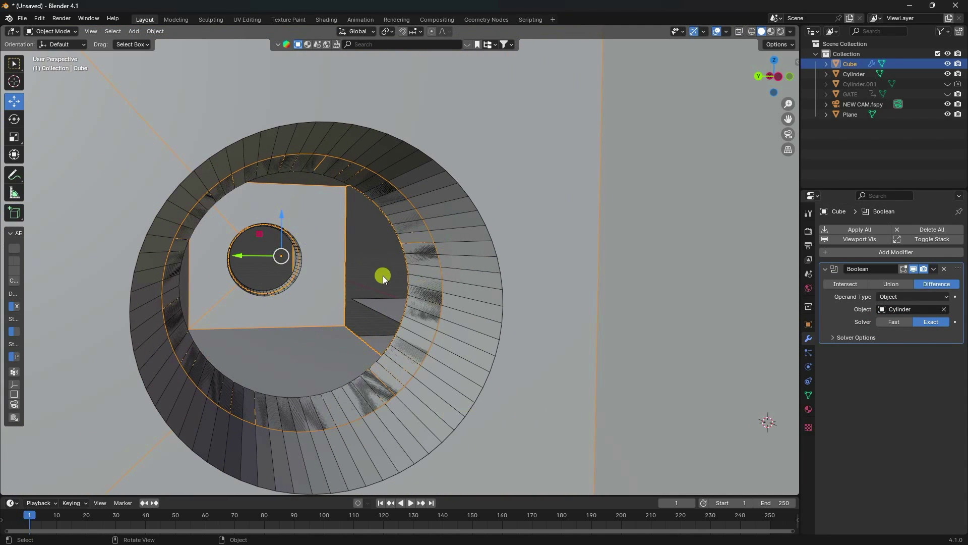
{"action": "left_click", "coordinate": [934, 270]}
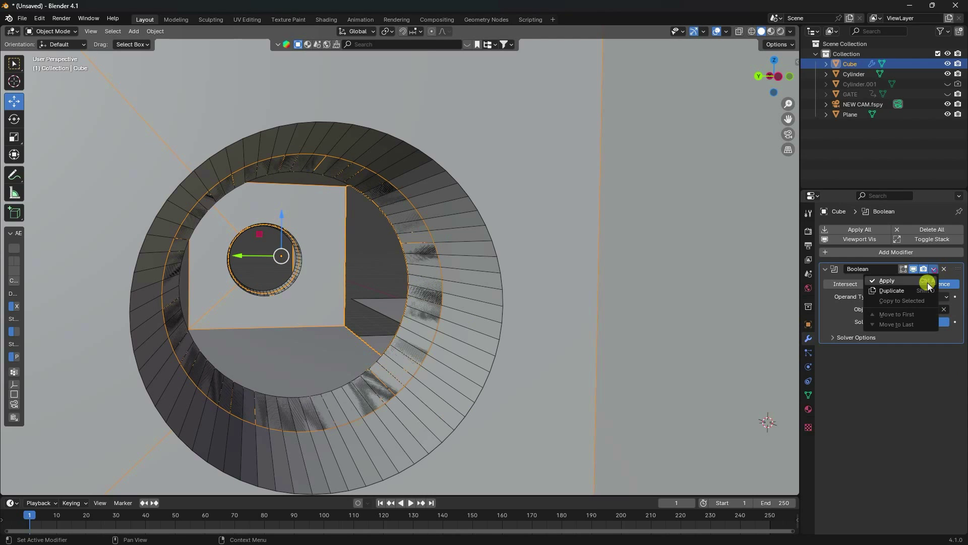
{"action": "left_click", "coordinate": [901, 281]}
Delete the original Cylinder cutter object from the scene.
{"action": "middle_click_drag", "start_coordinate": [605, 322], "coordinate": [334, 312]}
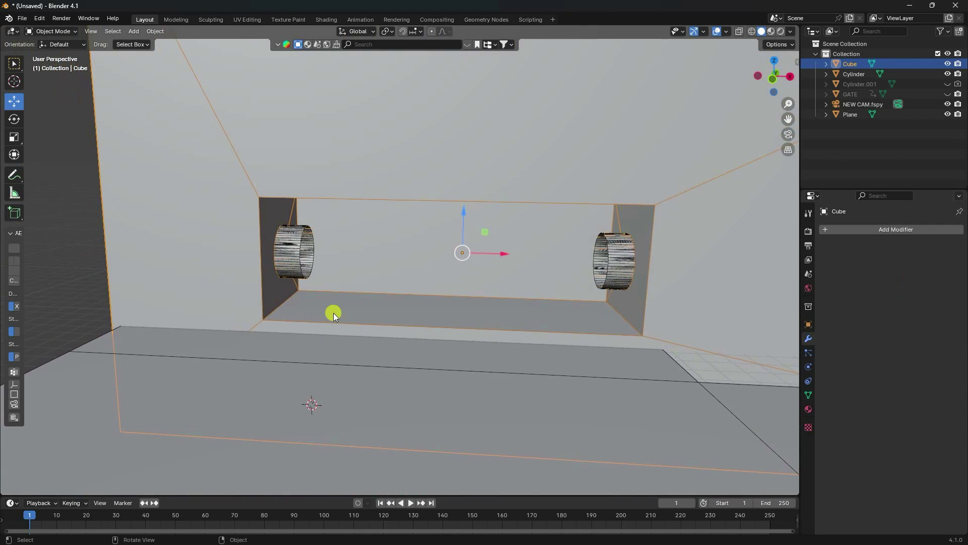
{"action": "scroll", "coordinate": [334, 312], "scroll_direction": "up", "scroll_amount": 4}
{"action": "left_click", "coordinate": [854, 73]}
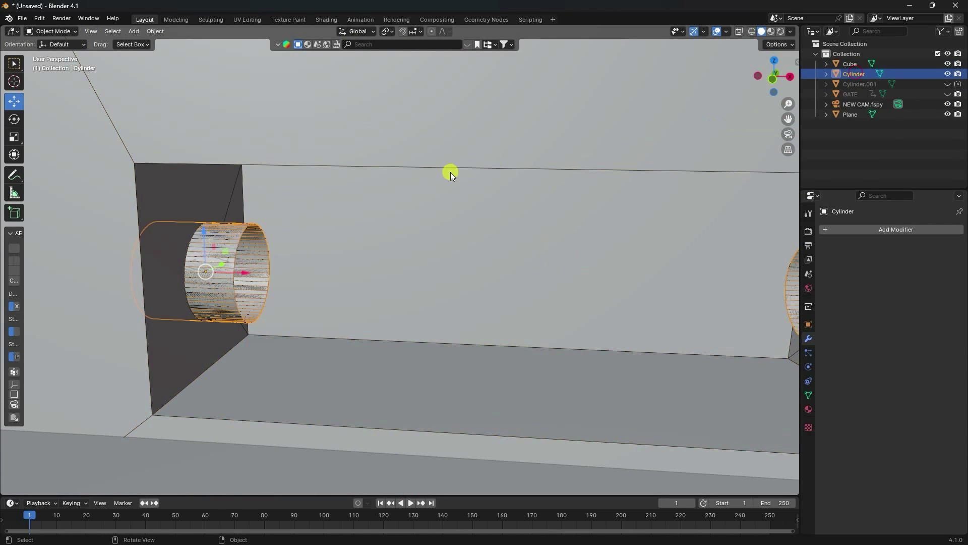
{"action": "key", "text": "Delete"}
Select the house Cube and enter Edit Mode with face selection.
{"action": "mouse_move", "coordinate": [332, 267]}
{"action": "middle_mouse_down"}
{"action": "mouse_move", "coordinate": [211, 282]}
{"action": "mouse_move", "coordinate": [324, 267]}
{"action": "middle_mouse_up"}
{"action": "middle_click_drag", "start_coordinate": [426, 313], "coordinate": [328, 310]}
{"action": "left_click", "coordinate": [276, 303]}
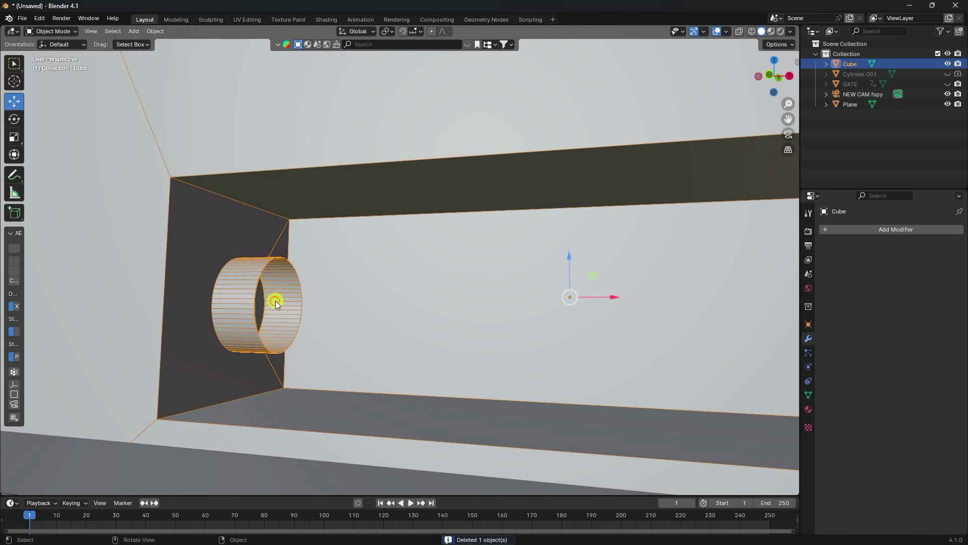
{"action": "left_click", "coordinate": [51, 31]}
{"action": "left_click", "coordinate": [50, 51]}
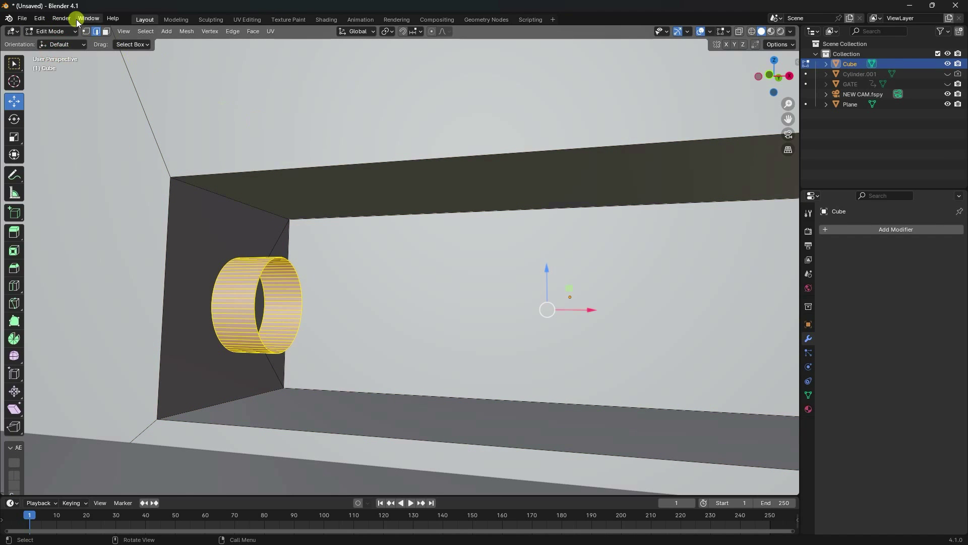
{"action": "left_click", "coordinate": [105, 31]}
Delete the selected leftover tube faces from the Cube and inspect the round openings in both side walls.
{"action": "middle_click_drag", "start_coordinate": [225, 381], "coordinate": [270, 343]}
{"action": "scroll", "coordinate": [266, 348], "scroll_direction": "down", "scroll_amount": 5}
{"action": "scroll", "coordinate": [271, 343], "scroll_direction": "up", "scroll_amount": 5}
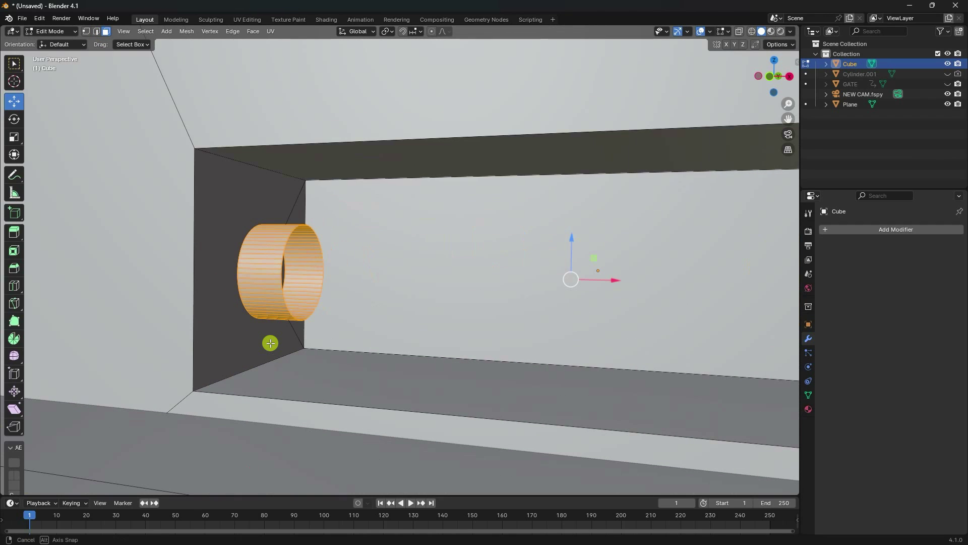
{"action": "scroll", "coordinate": [270, 343], "scroll_direction": "down", "scroll_amount": 5}
{"action": "middle_click_drag", "start_coordinate": [305, 292], "coordinate": [458, 305]}
{"action": "key", "text": "x"}
{"action": "left_click", "coordinate": [400, 348]}
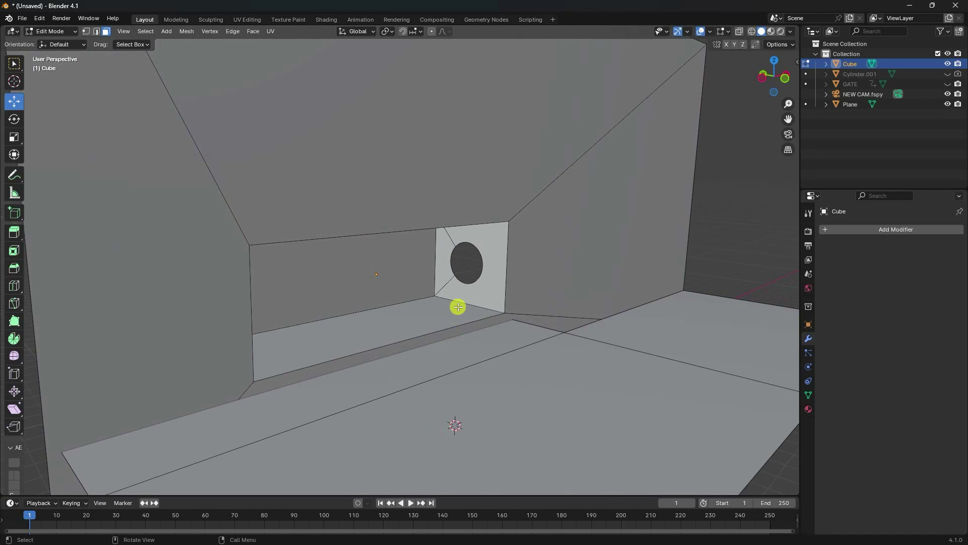
{"action": "scroll", "coordinate": [505, 262], "scroll_direction": "up", "scroll_amount": 4}
{"action": "middle_click_drag", "start_coordinate": [505, 263], "coordinate": [484, 313]}
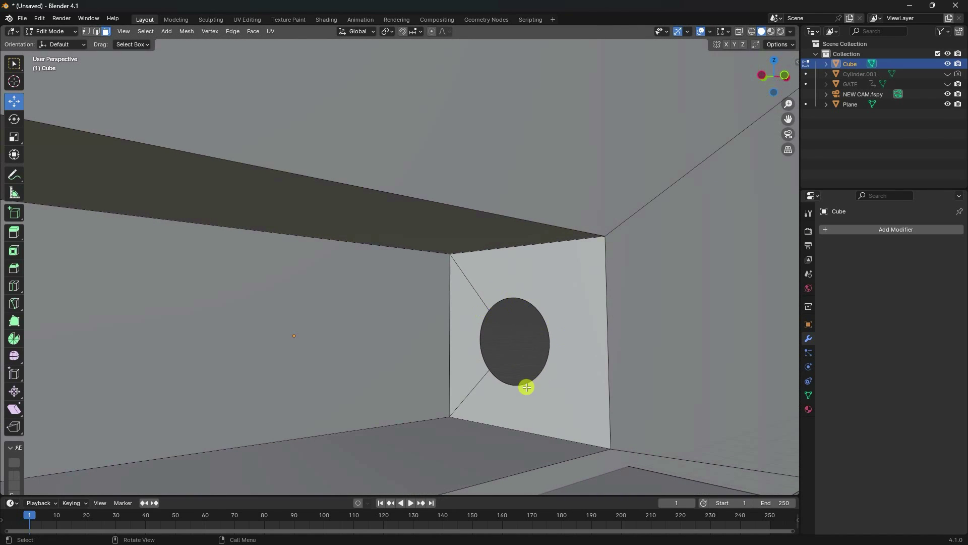
{"action": "middle_click_drag", "start_coordinate": [517, 372], "coordinate": [456, 353]}
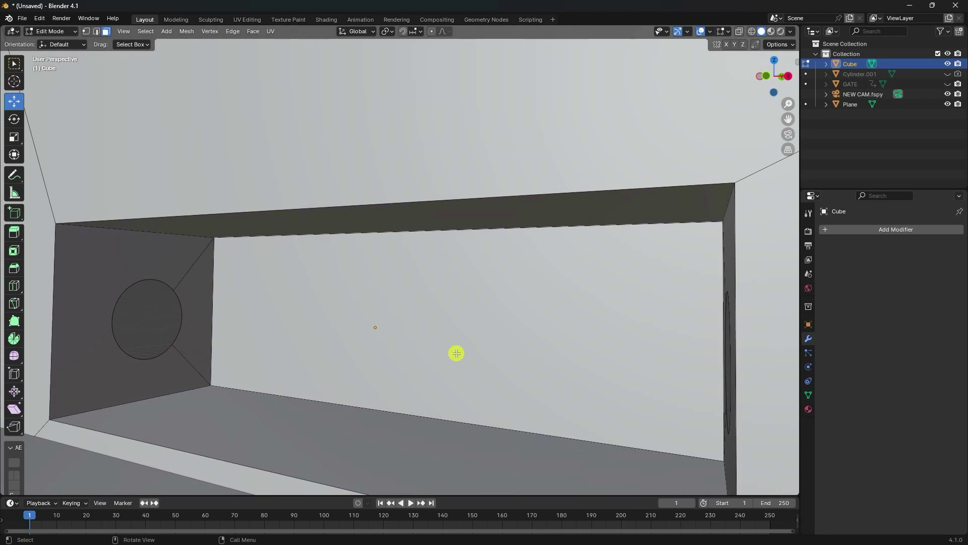
Unhide the backup Cylinder.001 and return to Object Mode.
{"action": "left_click", "coordinate": [948, 73]}
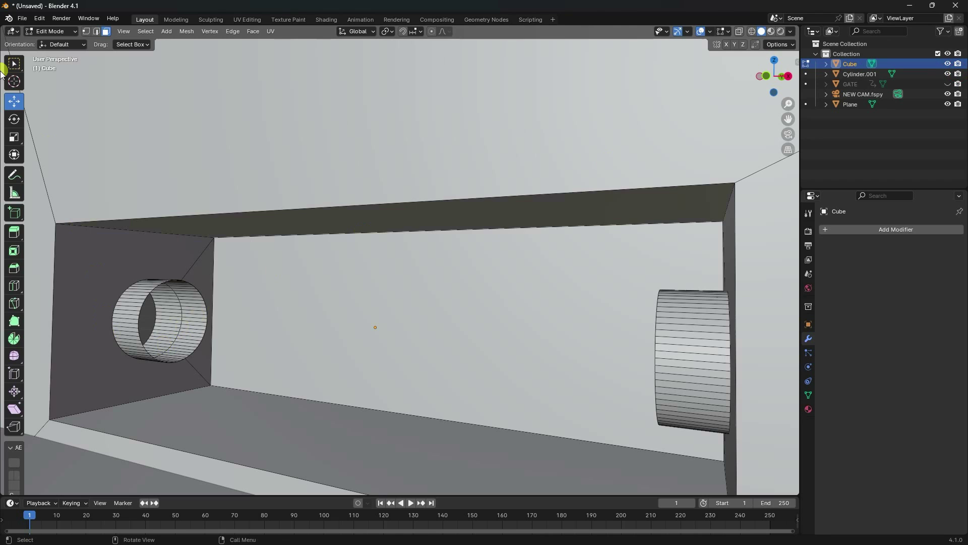
{"action": "left_click", "coordinate": [50, 31]}
{"action": "left_click", "coordinate": [51, 39]}
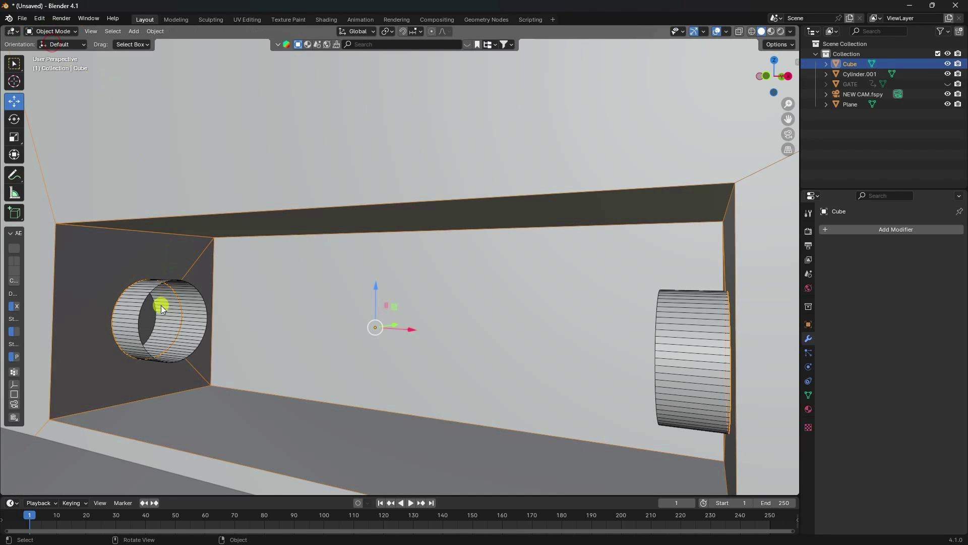
Add a Solidify modifier to Cylinder.001.
{"action": "middle_click_drag", "start_coordinate": [162, 304], "coordinate": [571, 326]}
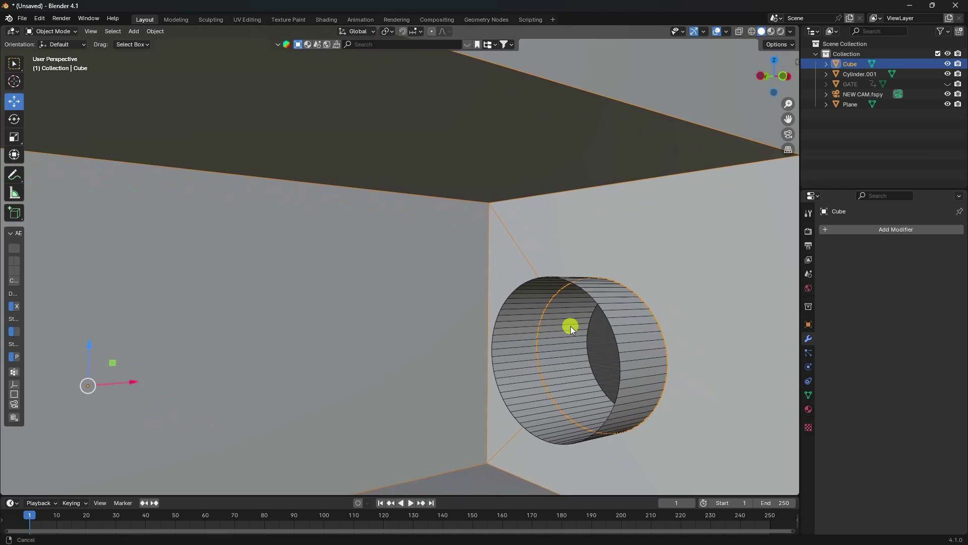
{"action": "left_click", "coordinate": [628, 334]}
{"action": "left_click", "coordinate": [857, 231]}
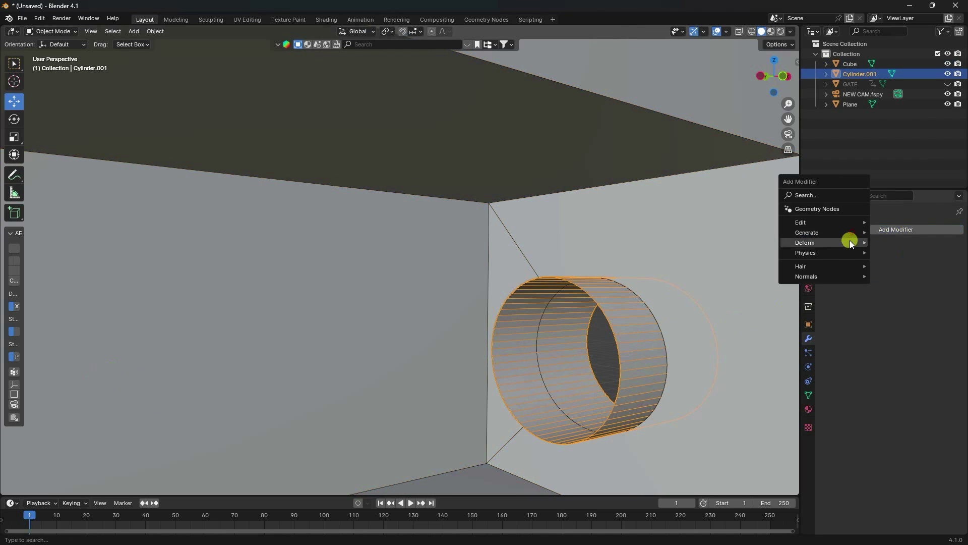
{"action": "mouse_move", "coordinate": [836, 237]}
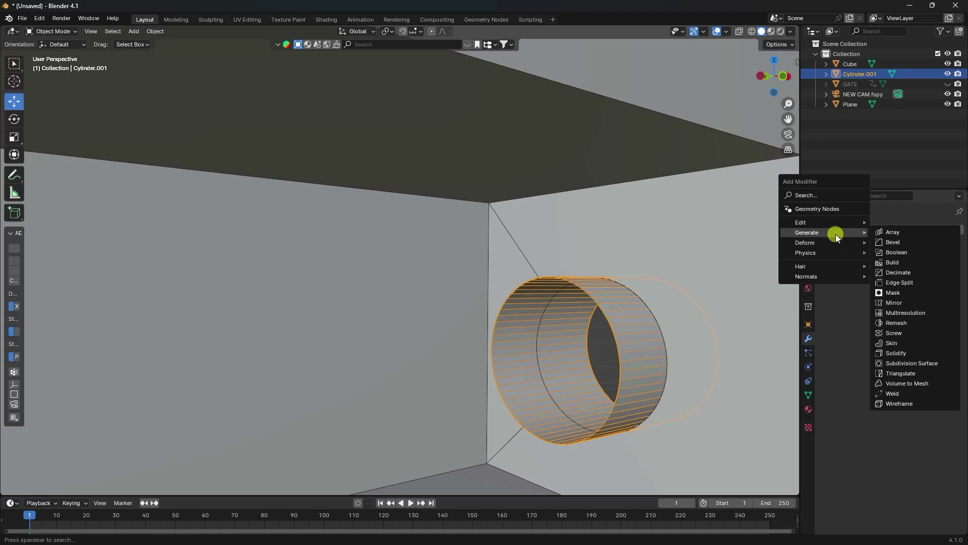
{"action": "left_click", "coordinate": [903, 352]}
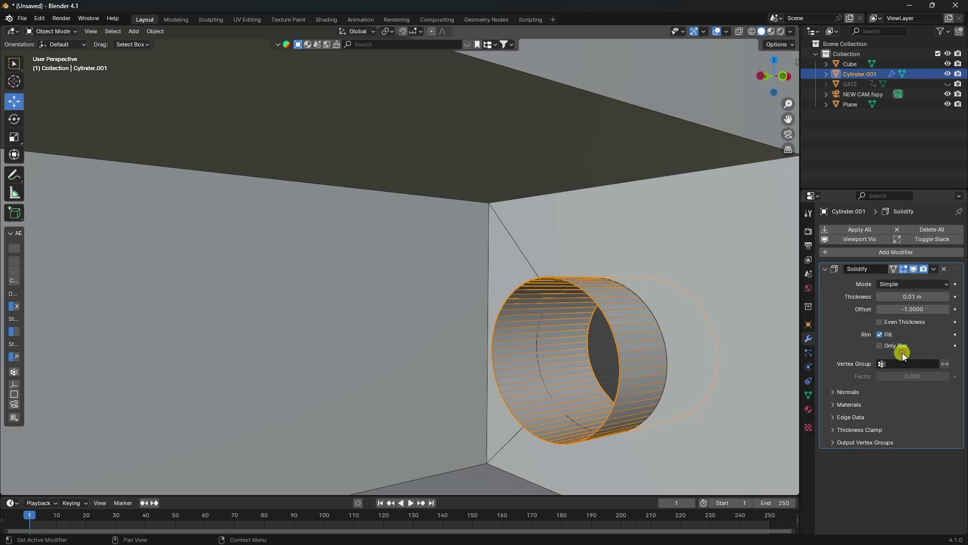
Set the Solidify thickness of Cylinder.001 to -0.1 m.
{"action": "left_click", "coordinate": [880, 296]}
{"action": "left_click", "coordinate": [881, 297]}
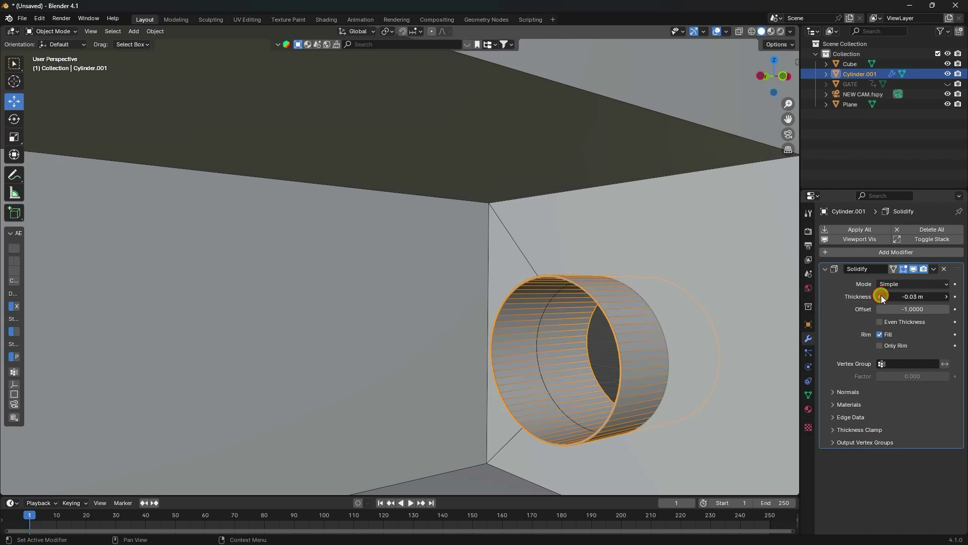
{"action": "left_click", "coordinate": [881, 297]}
{"action": "left_click", "coordinate": [882, 296]}
{"action": "left_click", "coordinate": [882, 296]}
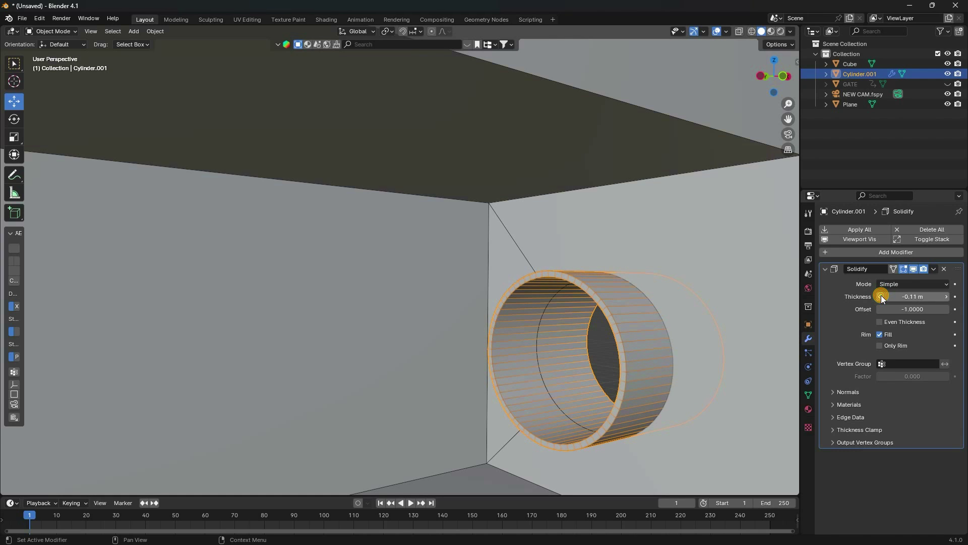
{"action": "left_click", "coordinate": [947, 296]}
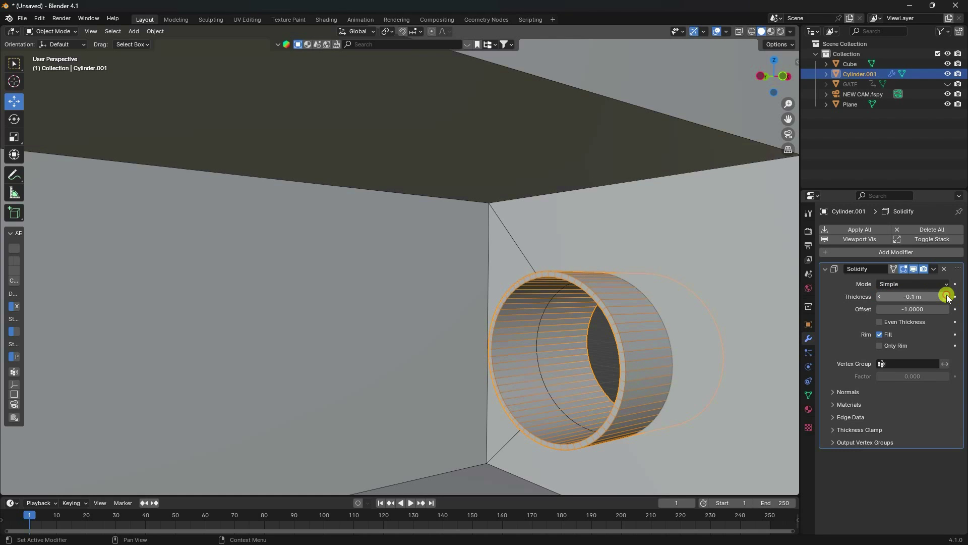
Apply the Solidify modifier on Cylinder.001 and deselect the pipes.
{"action": "scroll", "coordinate": [587, 358], "scroll_direction": "down", "scroll_amount": 5}
{"action": "scroll", "coordinate": [449, 336], "scroll_direction": "up", "scroll_amount": 8}
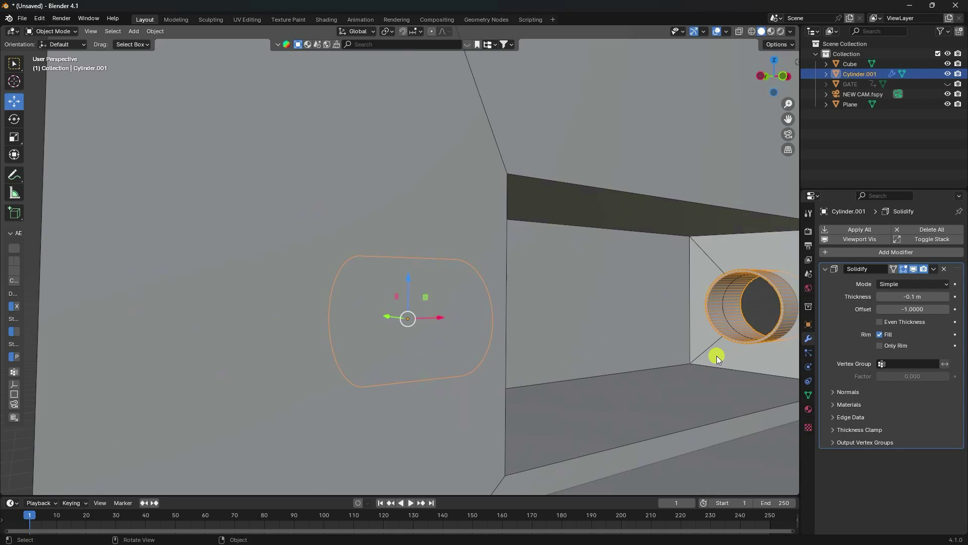
{"action": "middle_click_drag", "start_coordinate": [718, 357], "coordinate": [624, 358]}
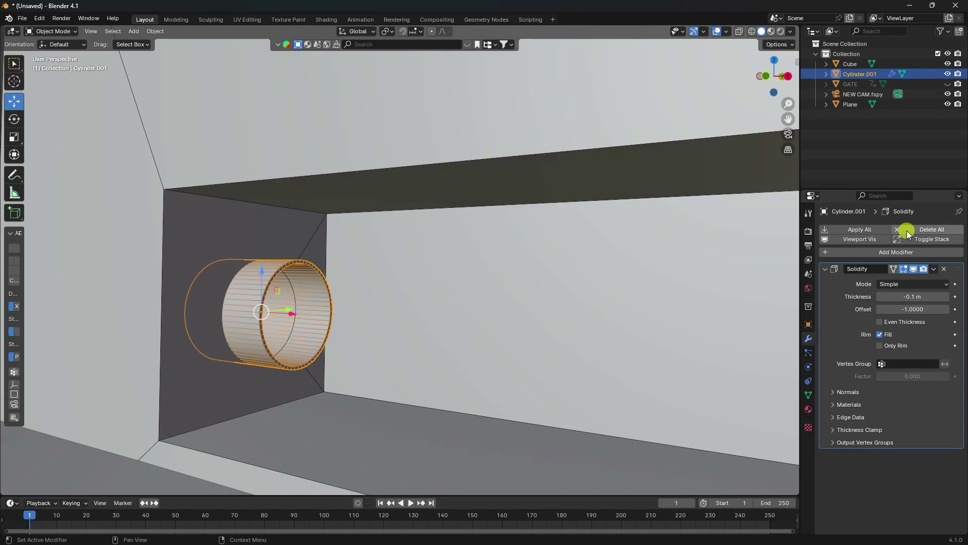
{"action": "left_click", "coordinate": [934, 268]}
{"action": "left_click", "coordinate": [895, 280]}
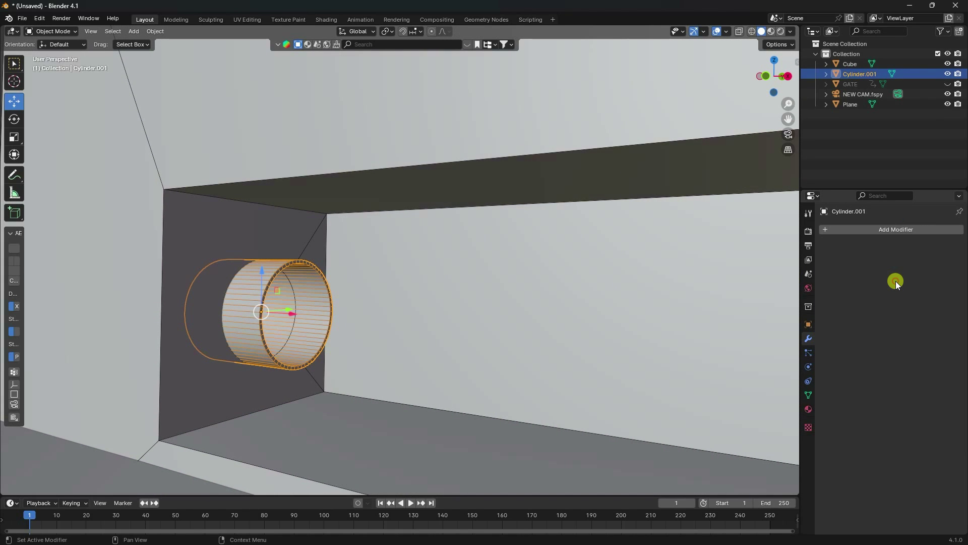
{"action": "scroll", "coordinate": [382, 264], "scroll_direction": "down", "scroll_amount": 5}
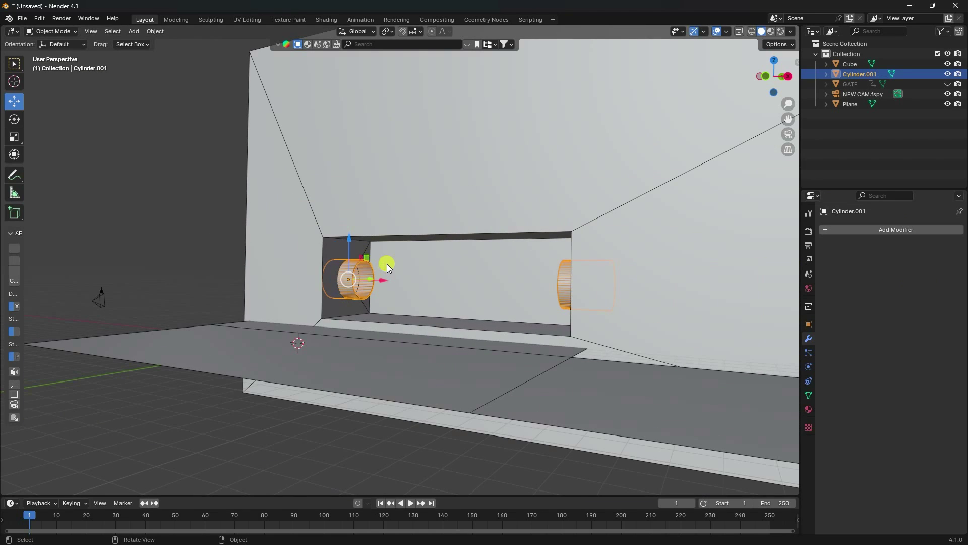
{"action": "left_click", "coordinate": [168, 231]}
Add a UV sphere with 32 segments, 16 rings and 1 m radius, and scale it to about 0.683.
{"action": "scroll", "coordinate": [464, 294], "scroll_direction": "up", "scroll_amount": 5}
{"action": "middle_click_drag", "start_coordinate": [464, 294], "coordinate": [401, 306]}
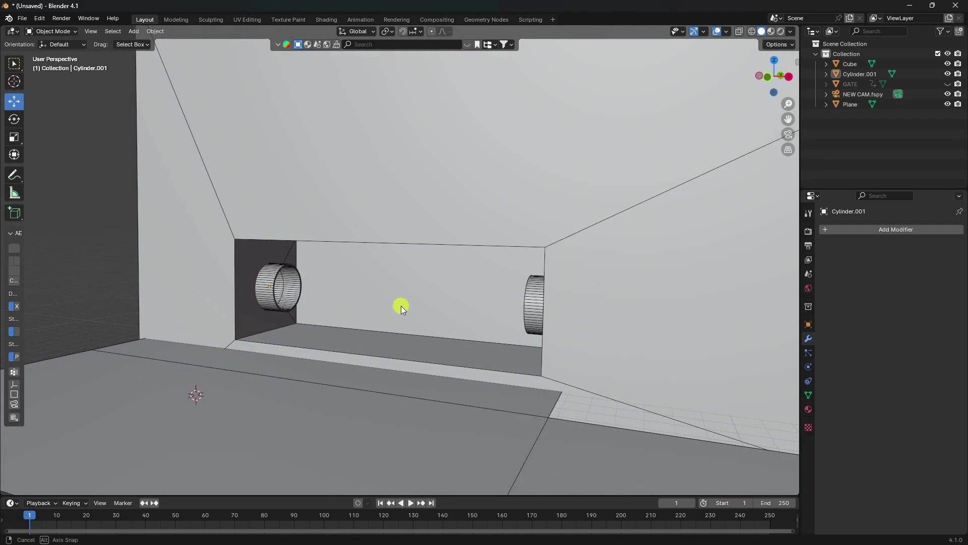
{"action": "scroll", "coordinate": [367, 304], "scroll_direction": "up", "scroll_amount": 5}
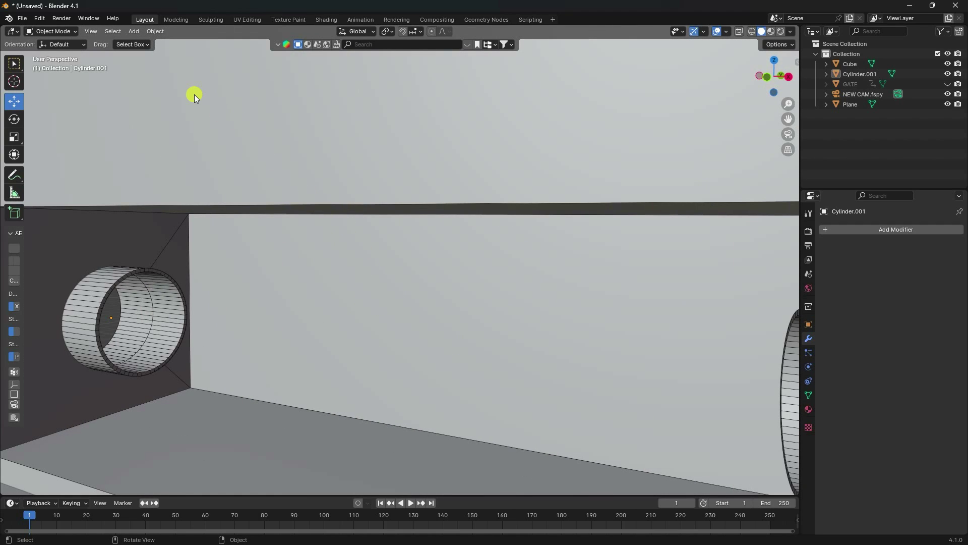
{"action": "left_click", "coordinate": [131, 30]}
{"action": "mouse_move", "coordinate": [153, 45]}
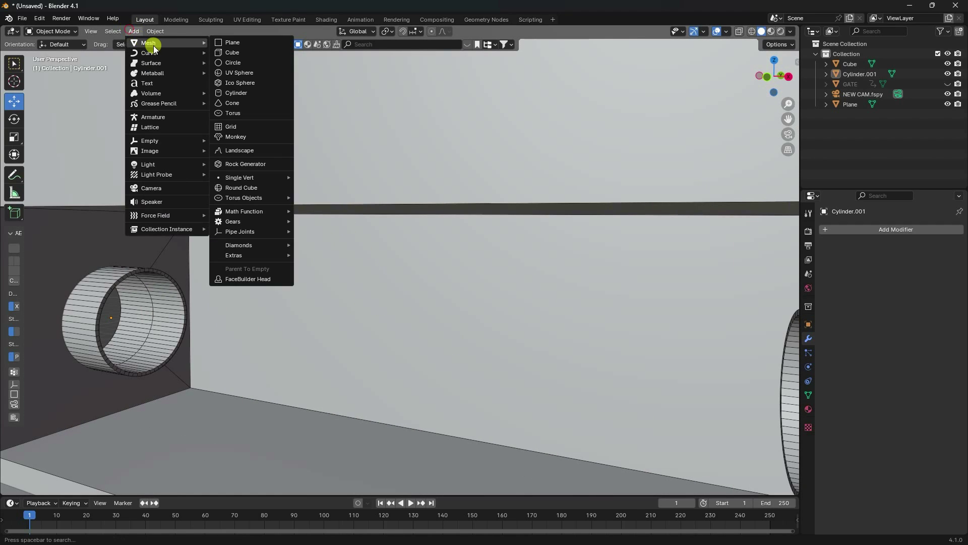
{"action": "left_click", "coordinate": [242, 73]}
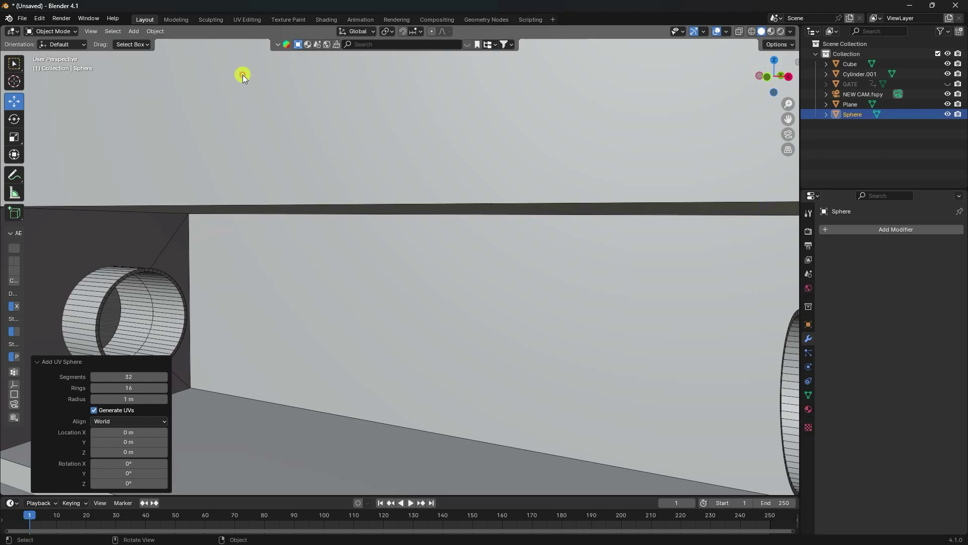
{"action": "scroll", "coordinate": [329, 86], "scroll_direction": "down", "scroll_amount": 6}
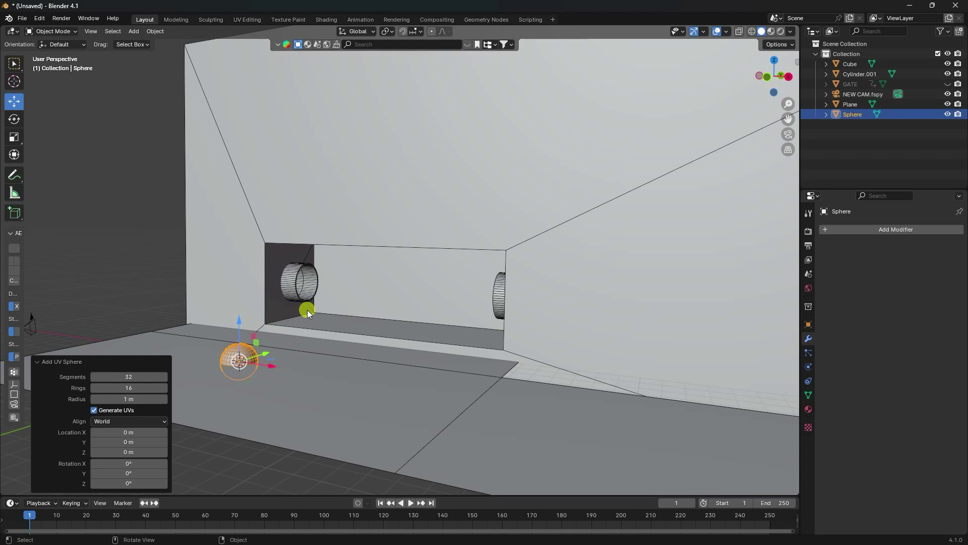
{"action": "key", "text": "s"}
{"action": "left_click", "coordinate": [288, 329]}
Centre the sphere on the round pipe opening in the right orthographic view, moving it about 10.57 m in Y and 3.22 m in Z.
{"action": "key", "text": "KP_5"}
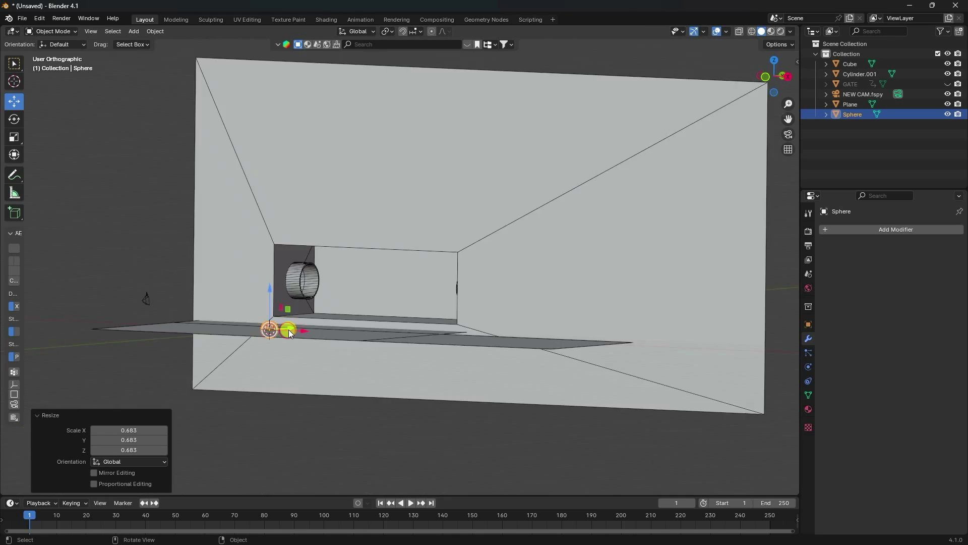
{"action": "key", "text": "KP_3"}
{"action": "key", "text": "g"}
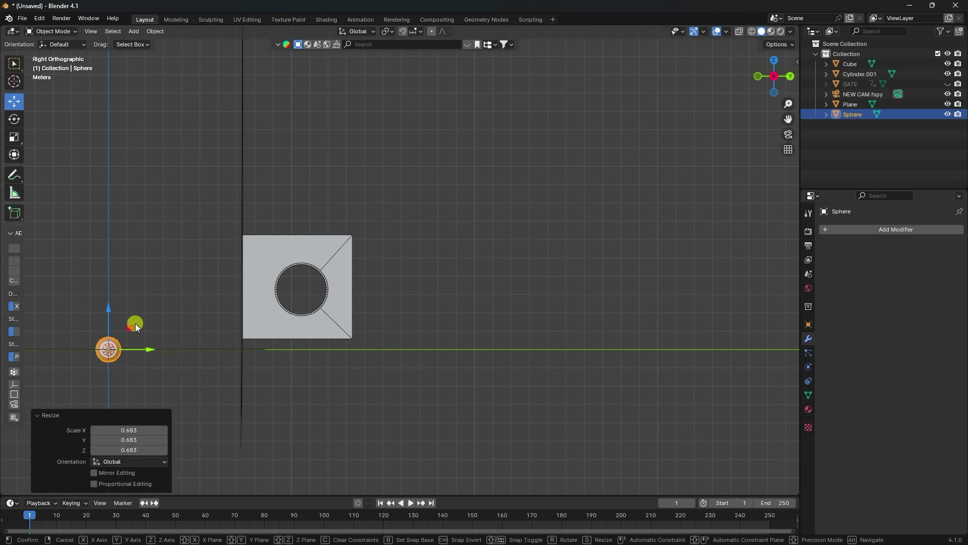
{"action": "left_click", "coordinate": [328, 265]}
{"action": "scroll", "coordinate": [319, 294], "scroll_direction": "up", "scroll_amount": 4}
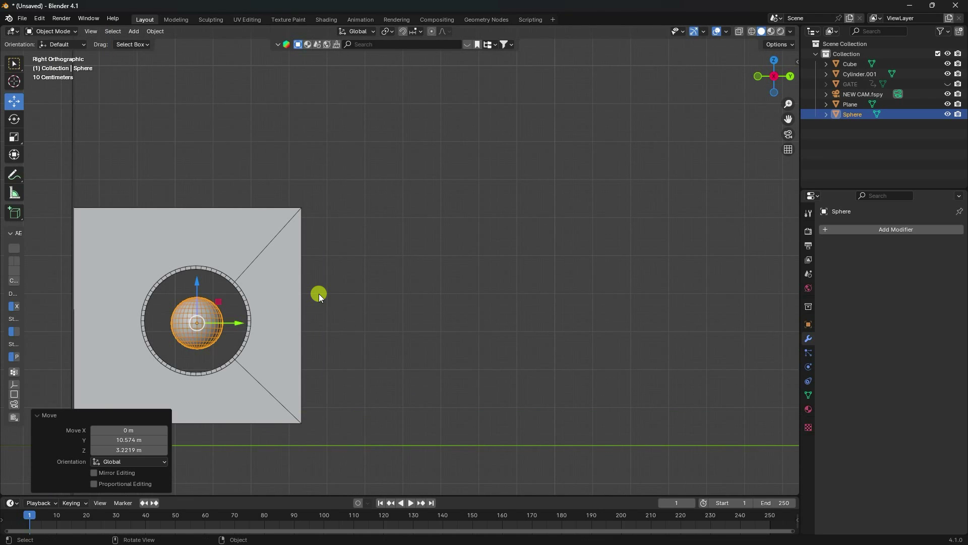
Move the sphere about -3.63 m along X to the pipe in the negative-X side wall.
{"action": "key", "text": "KP_0"}
{"action": "scroll", "coordinate": [359, 255], "scroll_direction": "up", "scroll_amount": 4}
{"action": "key", "text": "g"}
{"action": "key", "text": "x"}
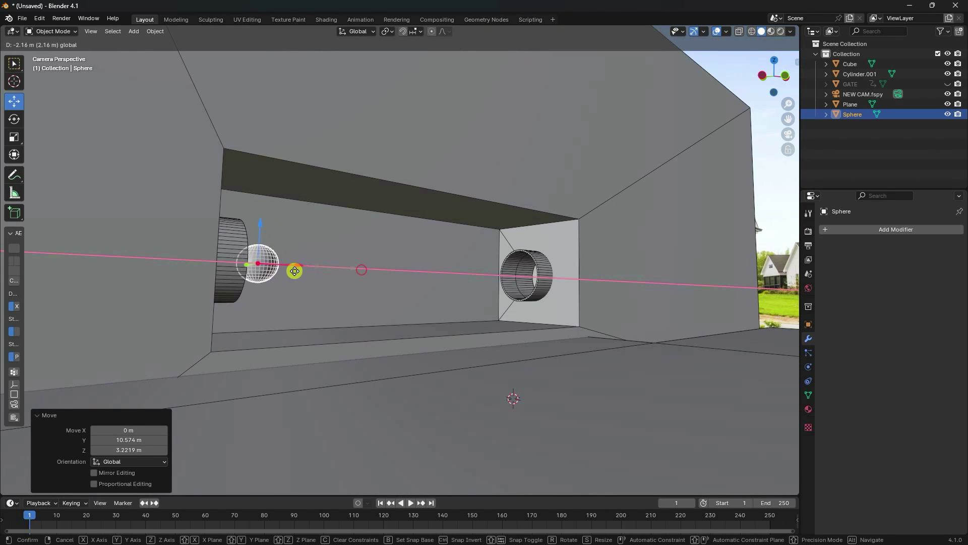
{"action": "left_click", "coordinate": [253, 270]}
Check the sphere's placement and shift it about -0.275 m along X, deeper into the pipe.
{"action": "key", "text": "KP_7"}
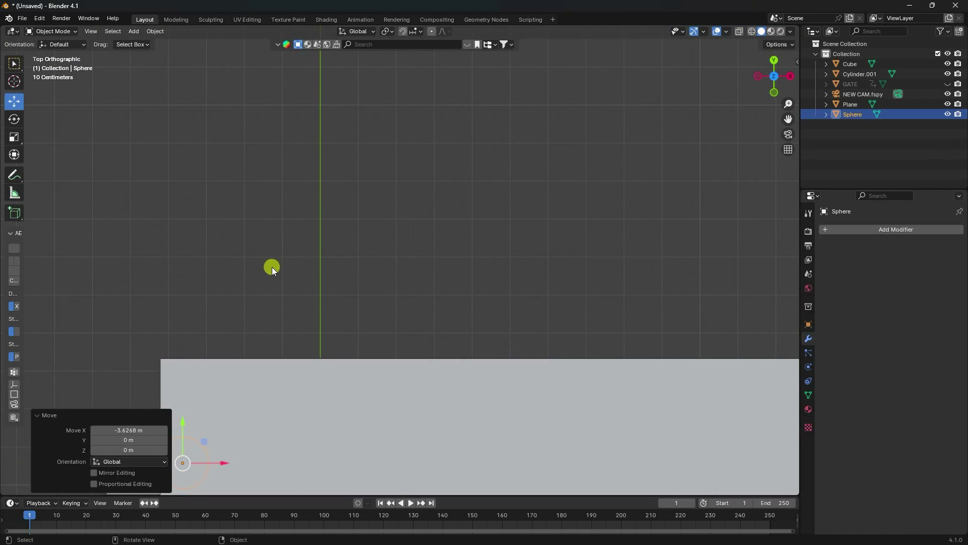
{"action": "scroll", "coordinate": [276, 264], "scroll_direction": "down", "scroll_amount": 4}
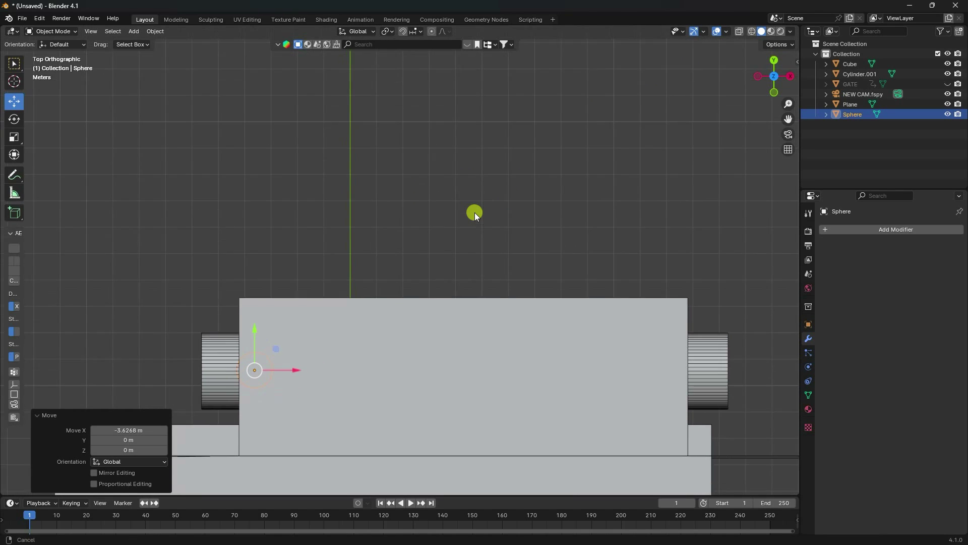
{"action": "middle_click_drag", "start_coordinate": [474, 213], "coordinate": [484, 171], "text": "shift"}
{"action": "key", "text": "KP_0"}
{"action": "middle_click_drag", "start_coordinate": [498, 240], "coordinate": [389, 243]}
{"action": "scroll", "coordinate": [389, 244], "scroll_direction": "down", "scroll_amount": 3}
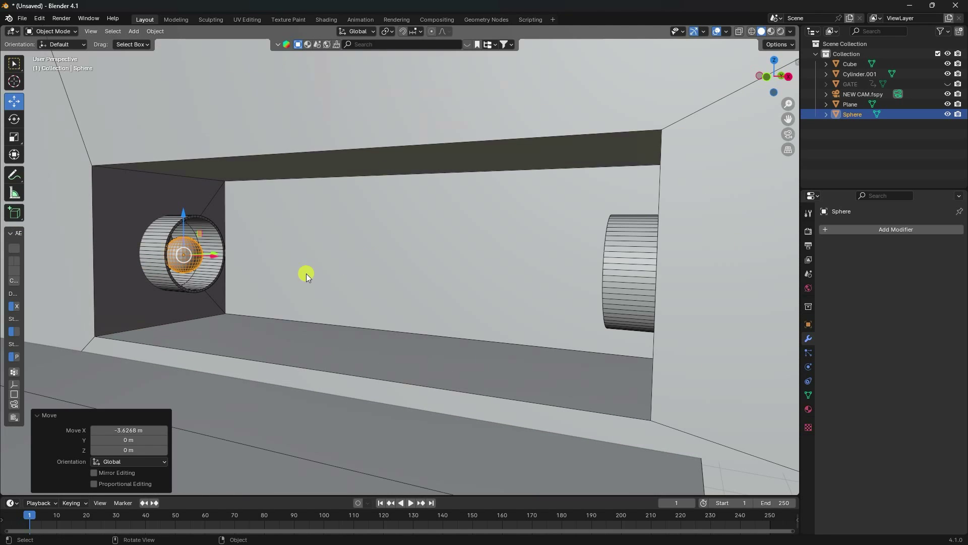
{"action": "middle_click_drag", "start_coordinate": [306, 273], "coordinate": [362, 277]}
{"action": "key", "text": "g"}
{"action": "key", "text": "x"}
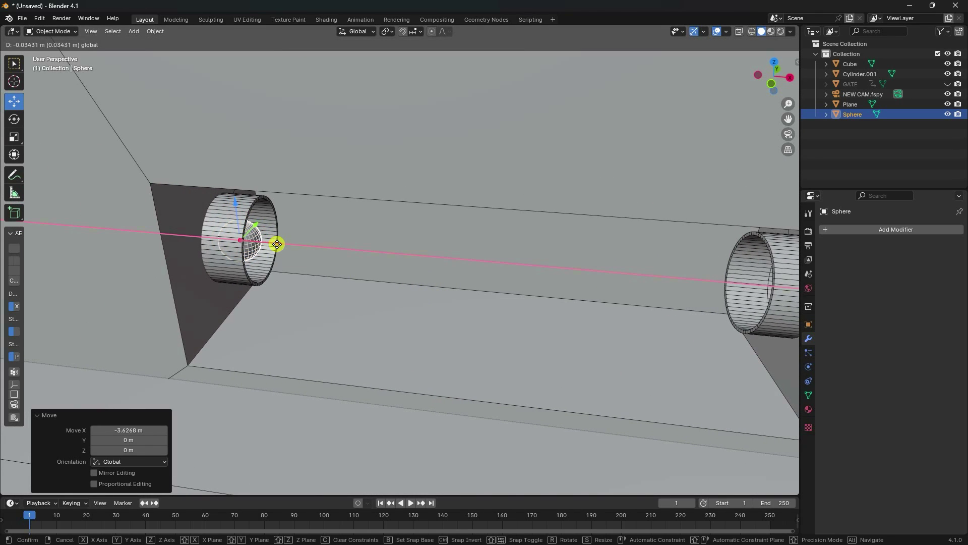
{"action": "left_click", "coordinate": [269, 243]}
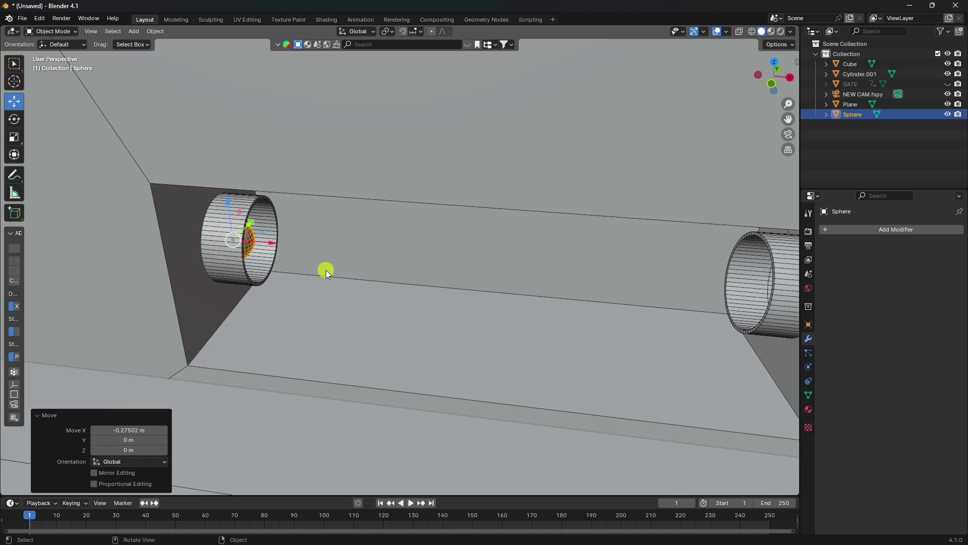
Add a 2 m cube and scale it up in several passes, the last two by about 2.61 and 1.9.
{"action": "middle_click_drag", "start_coordinate": [325, 270], "coordinate": [322, 237]}
{"action": "left_click", "coordinate": [134, 32]}
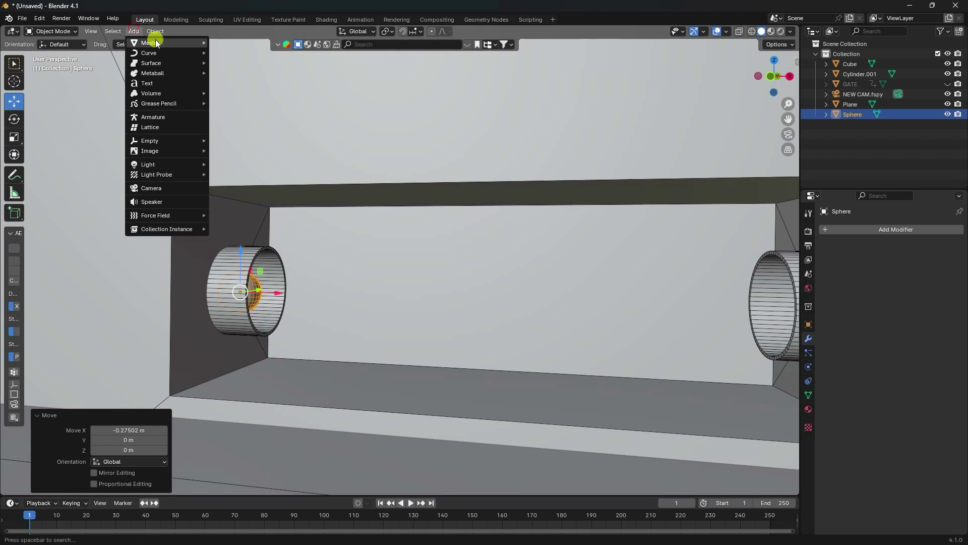
{"action": "mouse_move", "coordinate": [157, 43]}
{"action": "left_click", "coordinate": [266, 50]}
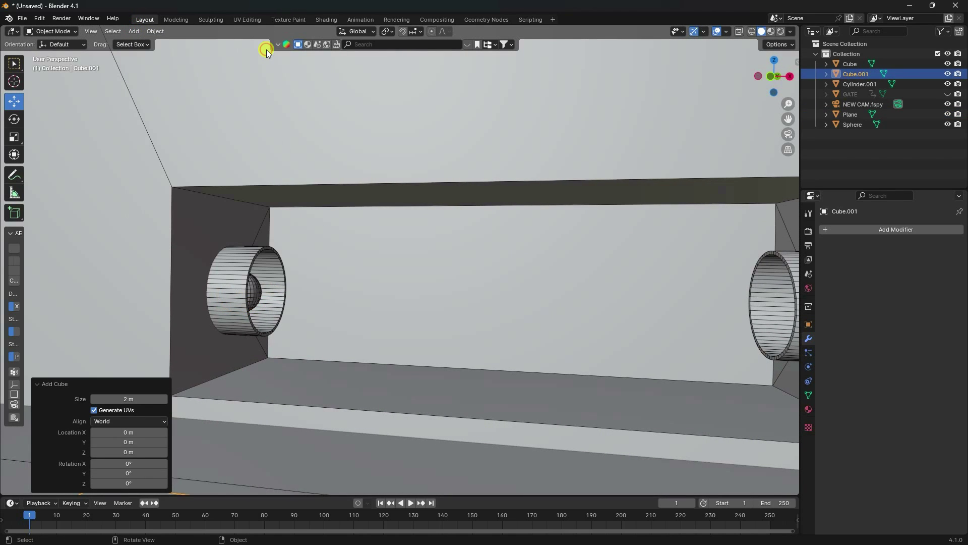
{"action": "scroll", "coordinate": [272, 61], "scroll_direction": "down", "scroll_amount": 5}
{"action": "middle_click_drag", "start_coordinate": [295, 101], "coordinate": [373, 229]}
{"action": "key", "text": "s"}
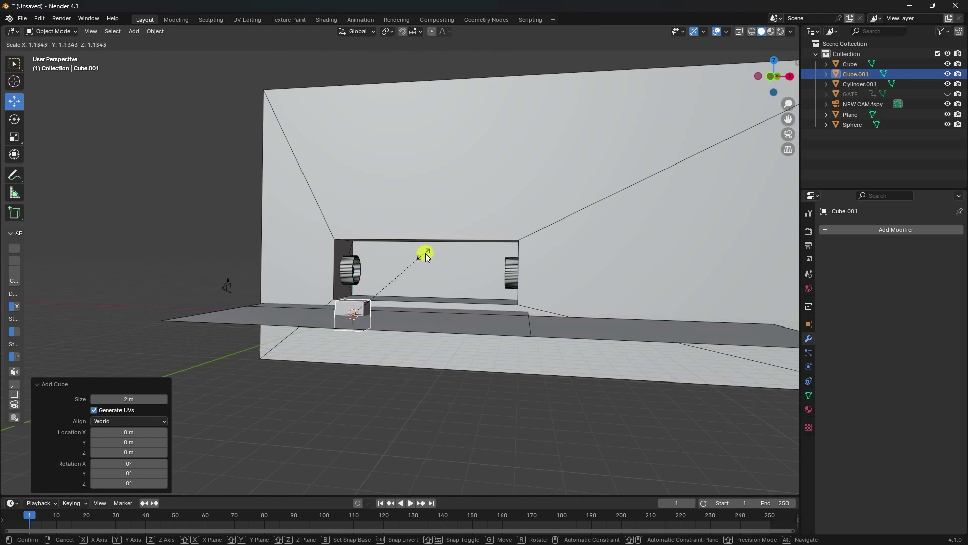
{"action": "left_click", "coordinate": [569, 196]}
{"action": "key", "text": "s"}
{"action": "left_click", "coordinate": [560, 197]}
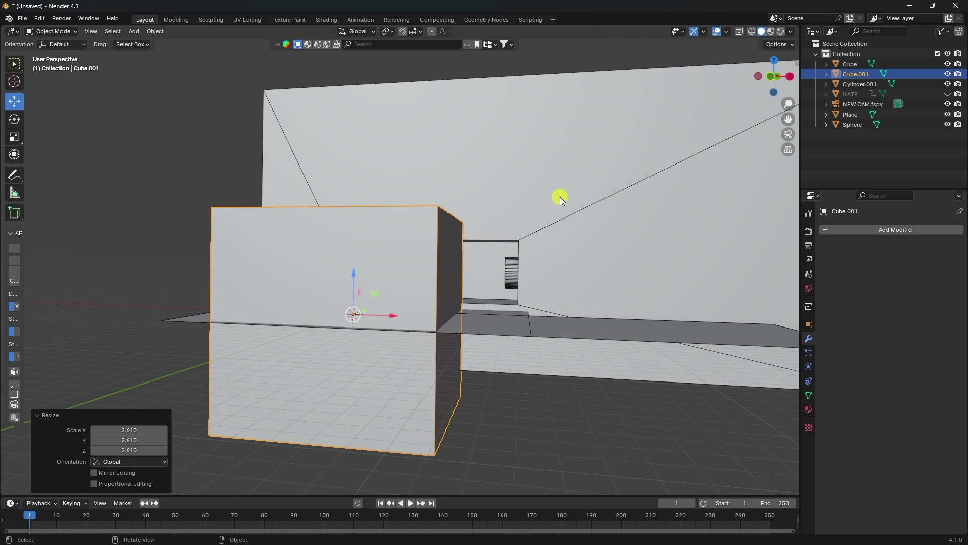
{"action": "key", "text": "s"}
{"action": "left_click", "coordinate": [491, 240]}
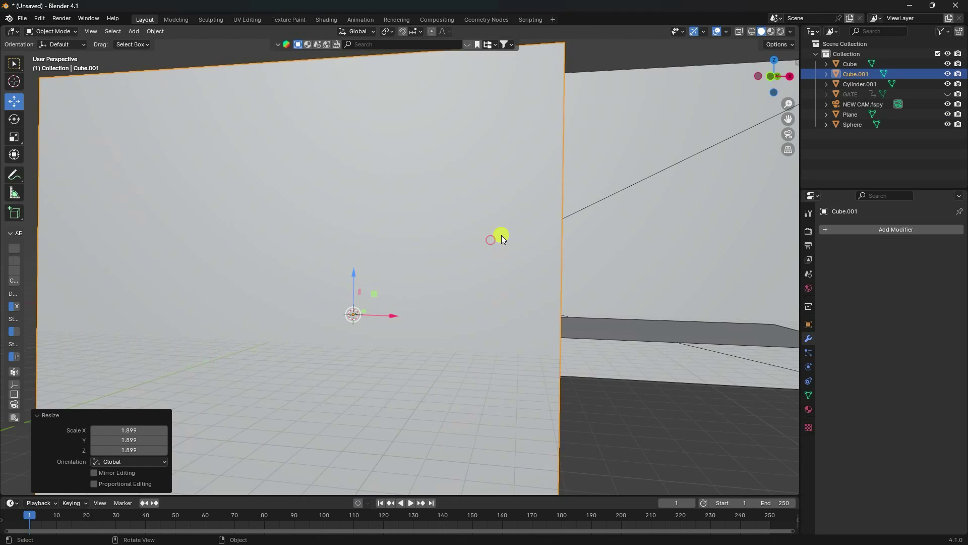
Switch to wireframe display with X-ray and move the large cube along X and about 6.89 m up in Z around both pipes.
{"action": "left_click", "coordinate": [752, 31]}
{"action": "scroll", "coordinate": [613, 114], "scroll_direction": "down", "scroll_amount": 4}
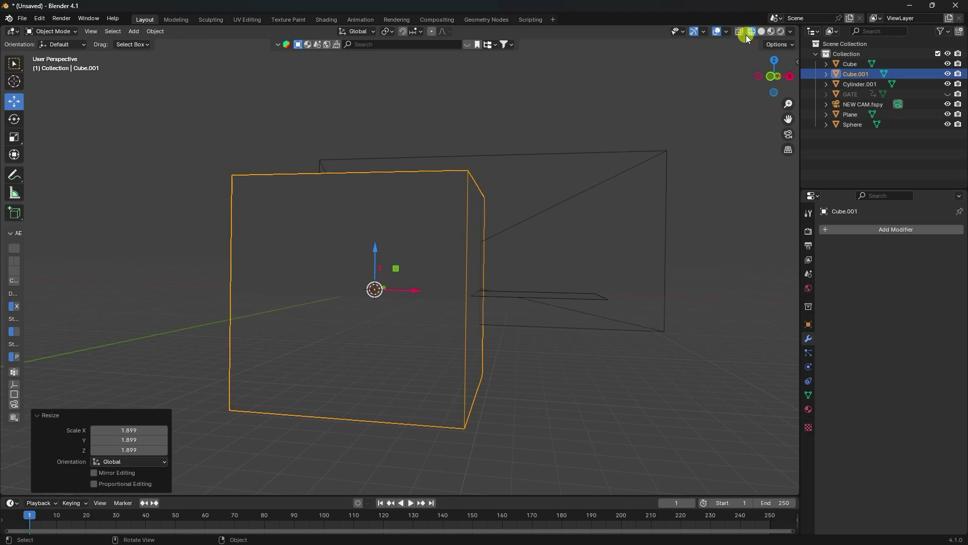
{"action": "left_click", "coordinate": [740, 32]}
{"action": "left_click_drag", "start_coordinate": [411, 288], "coordinate": [457, 186]}
{"action": "key", "text": "KP_1"}
{"action": "scroll", "coordinate": [449, 284], "scroll_direction": "up", "scroll_amount": 4}
{"action": "scroll", "coordinate": [454, 212], "scroll_direction": "down", "scroll_amount": 4}
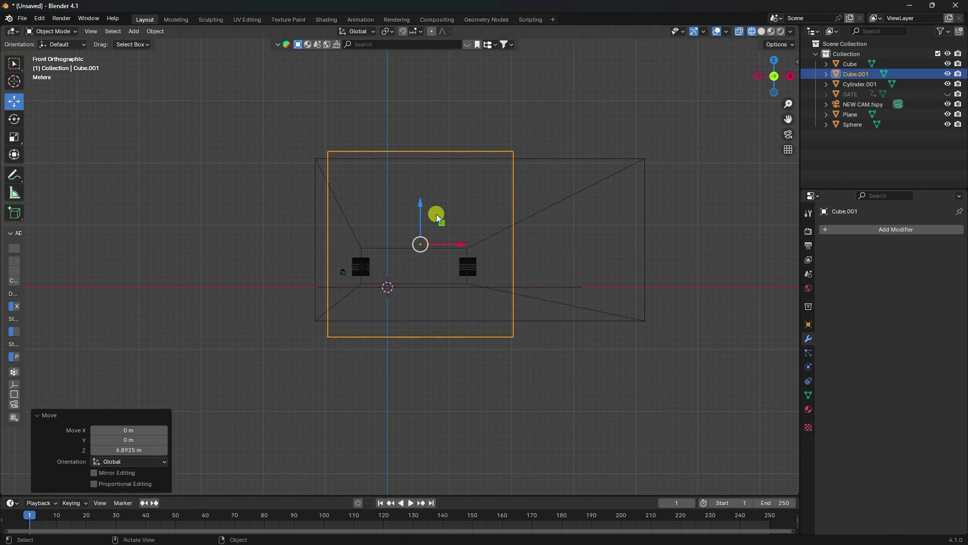
Move the large cube about -2.15 m along Y so its back edge lies just inside the room's back wall.
{"action": "key", "text": "KP_7"}
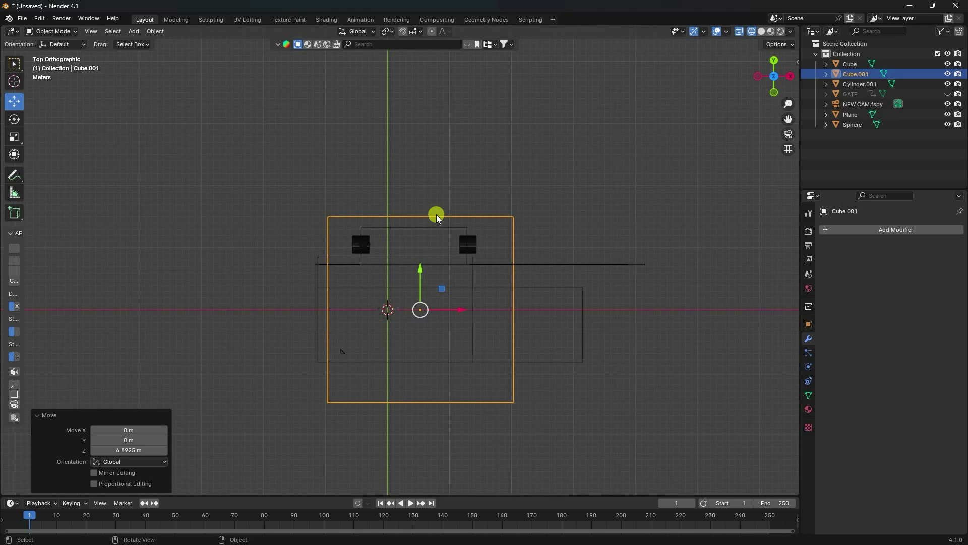
{"action": "scroll", "coordinate": [437, 213], "scroll_direction": "up", "scroll_amount": 4}
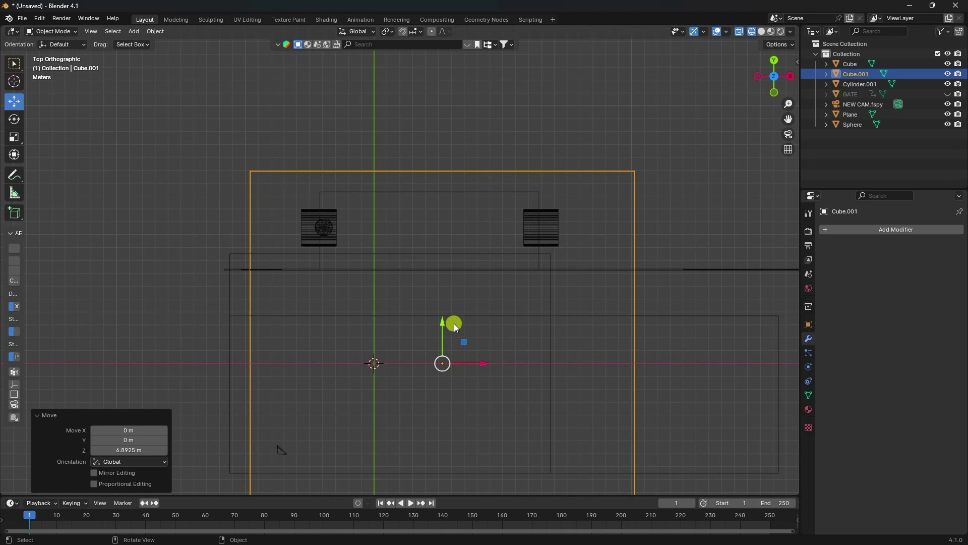
{"action": "left_click_drag", "start_coordinate": [446, 326], "coordinate": [444, 356]}
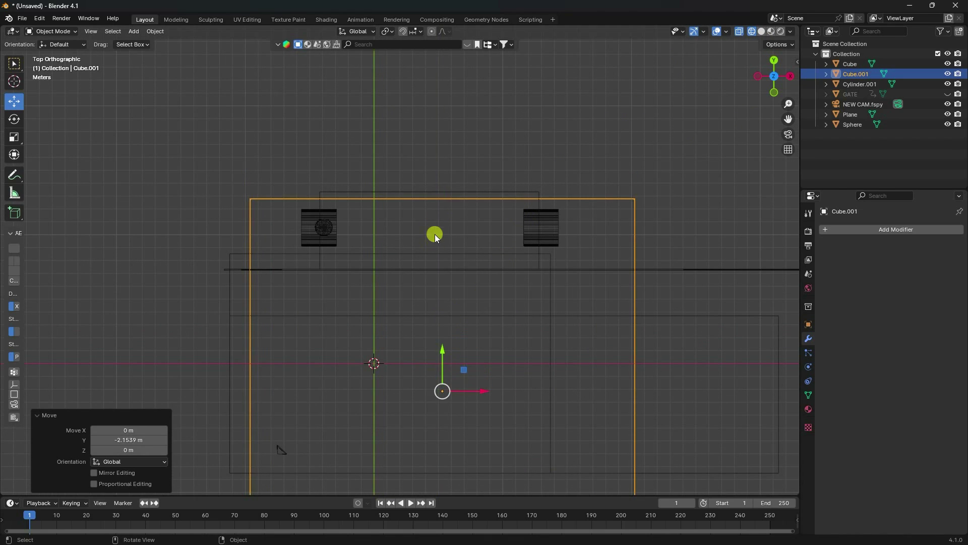
{"action": "scroll", "coordinate": [453, 162], "scroll_direction": "up", "scroll_amount": 5}
{"action": "middle_click_drag", "start_coordinate": [358, 110], "coordinate": [350, 241], "text": "shift"}
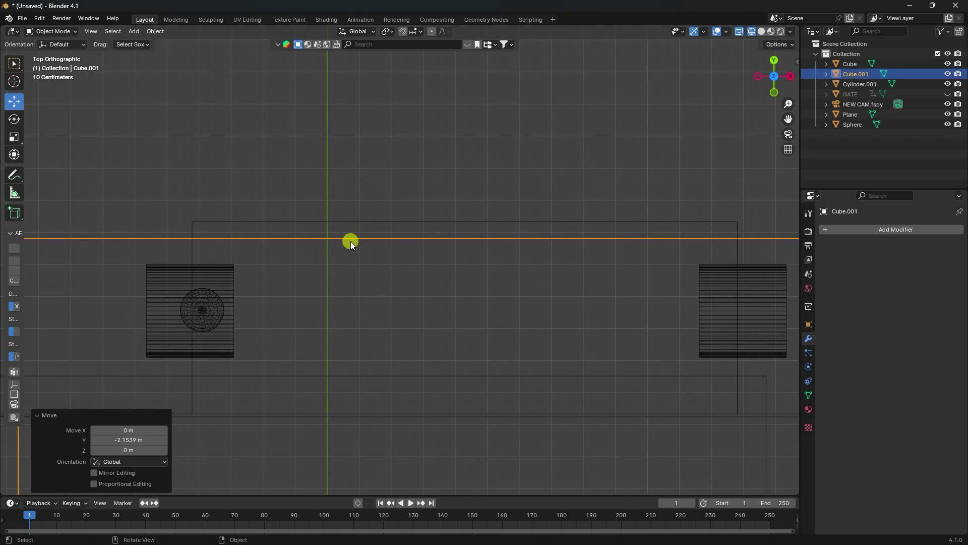
Select the large cube Cube.001 and rename it "SMOKE DOMAIN\".
{"action": "left_click", "coordinate": [336, 223]}
{"action": "scroll", "coordinate": [290, 234], "scroll_direction": "down", "scroll_amount": 3}
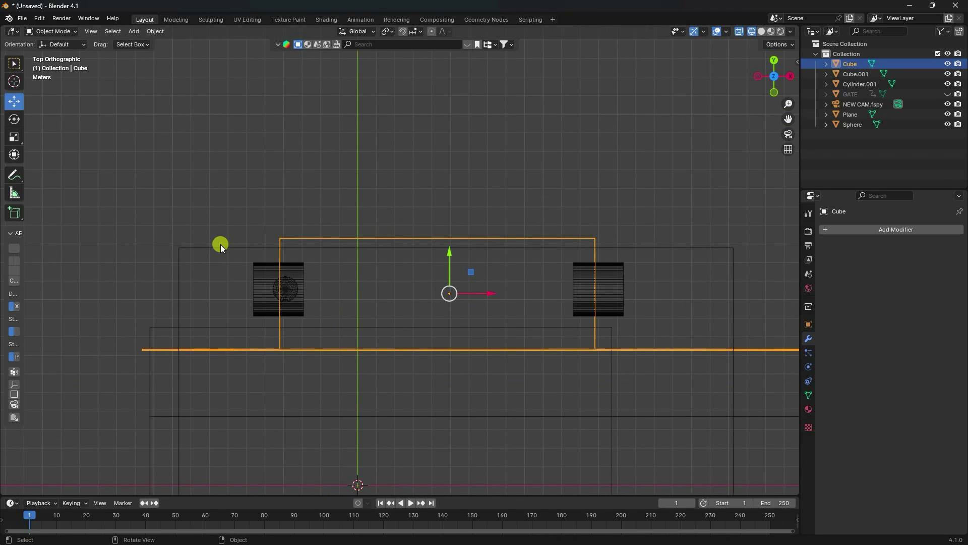
{"action": "left_click", "coordinate": [225, 244]}
{"action": "double_click", "coordinate": [860, 77]}
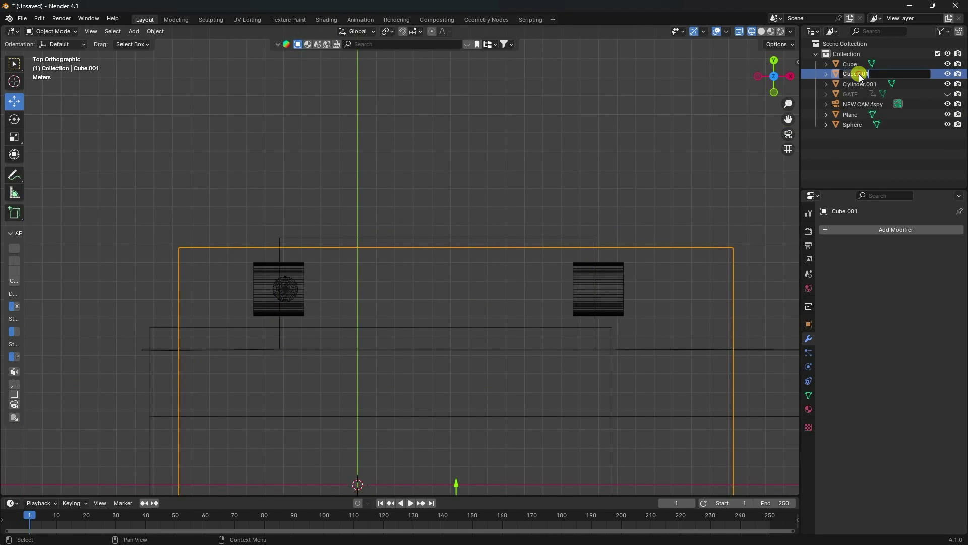
{"action": "type", "text": "SMOKE DOMAIN\\"}
{"action": "key", "text": "Return"}
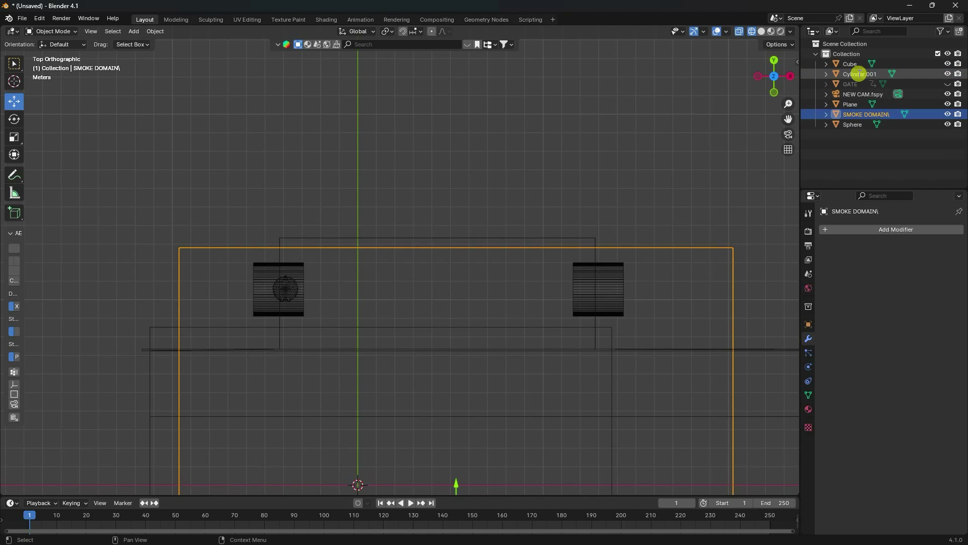
Turn off X-ray and switch the viewport to solid shading, bringing the pipes inside the wall opening into view.
{"action": "left_click", "coordinate": [389, 238]}
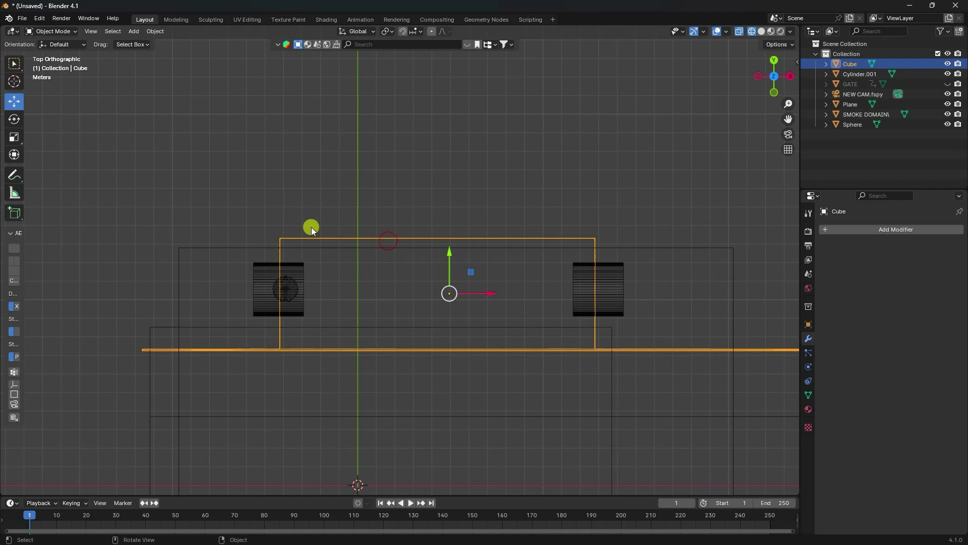
{"action": "left_click", "coordinate": [250, 248]}
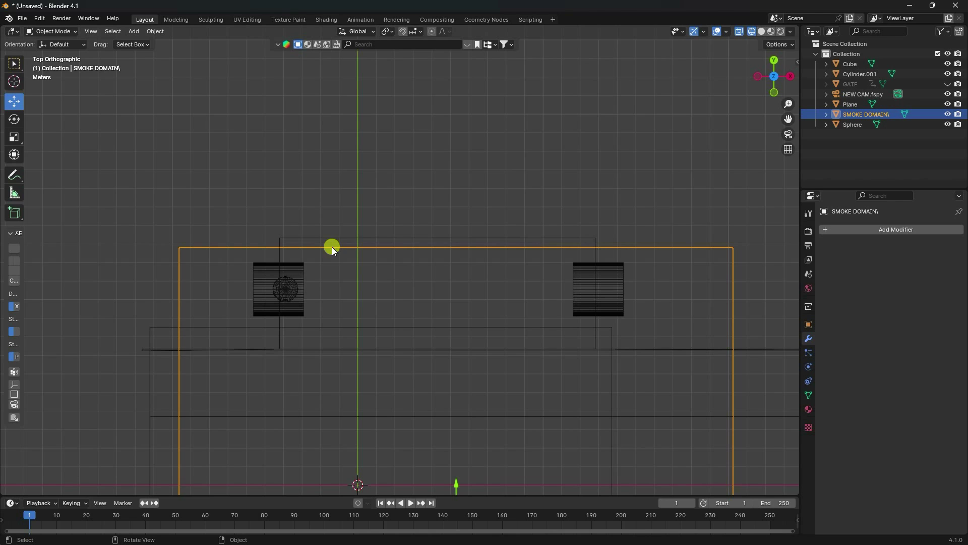
{"action": "middle_click_drag", "start_coordinate": [444, 261], "coordinate": [621, 178]}
{"action": "middle_click_drag", "start_coordinate": [159, 319], "coordinate": [418, 246]}
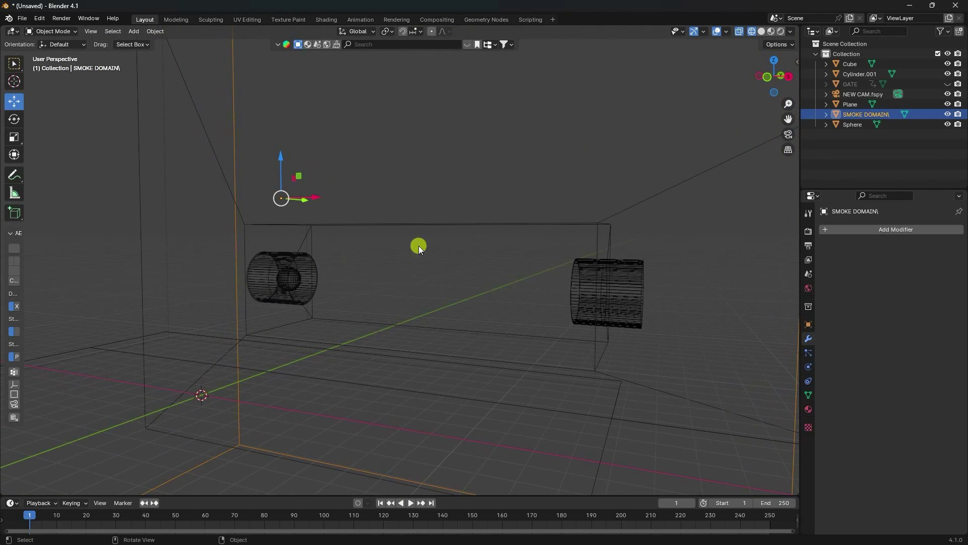
{"action": "left_click", "coordinate": [740, 32]}
{"action": "left_click", "coordinate": [762, 32]}
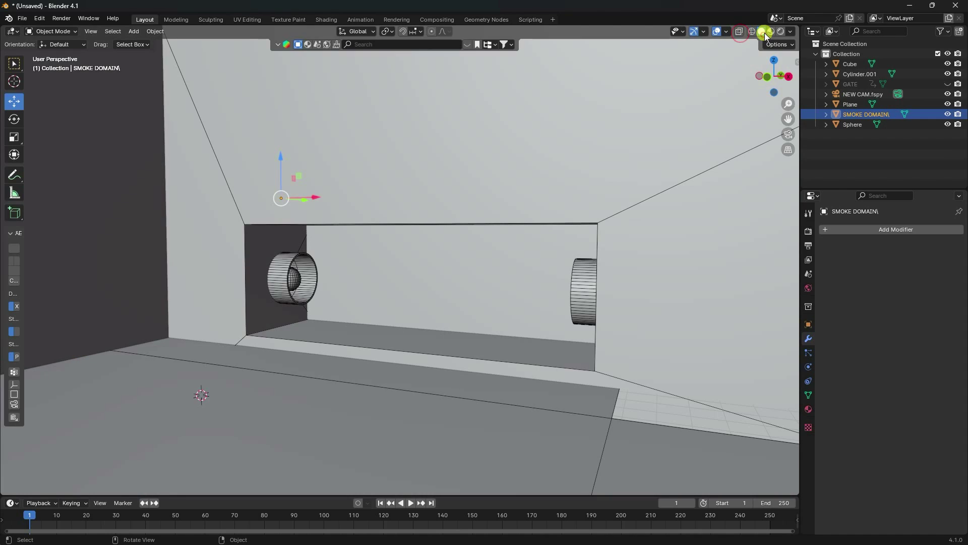
{"action": "scroll", "coordinate": [237, 314], "scroll_direction": "up", "scroll_amount": 5}
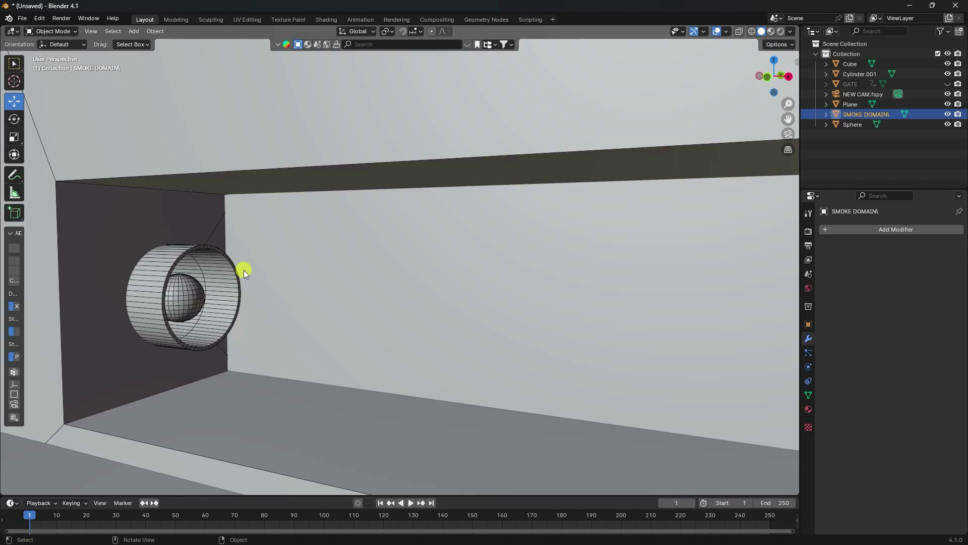
{"action": "scroll", "coordinate": [280, 191], "scroll_direction": "down", "scroll_amount": 6}
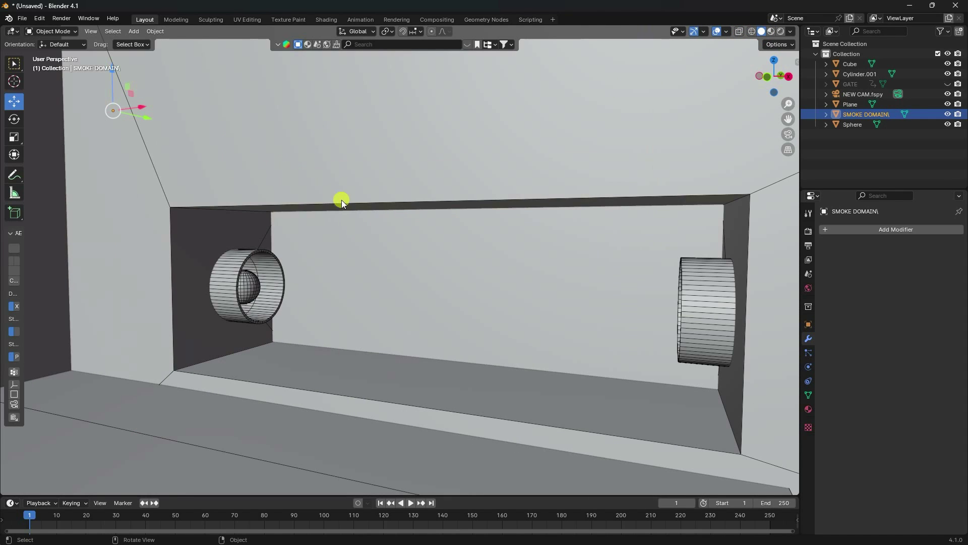
Add Fluid physics to the wall object Cube and set its type to Effector.
{"action": "left_click", "coordinate": [315, 179]}
{"action": "left_click", "coordinate": [808, 362]}
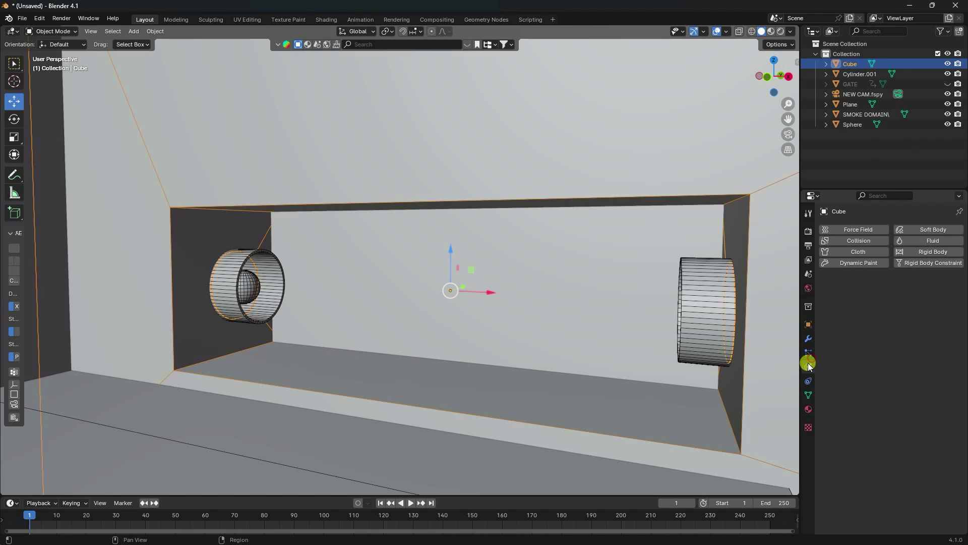
{"action": "left_click", "coordinate": [907, 240]}
{"action": "left_click", "coordinate": [889, 295]}
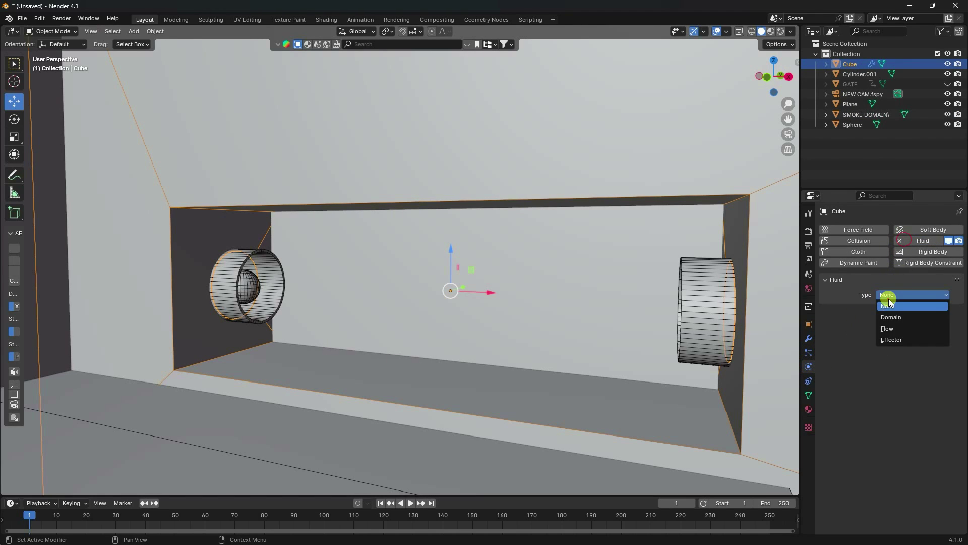
{"action": "left_click", "coordinate": [898, 340]}
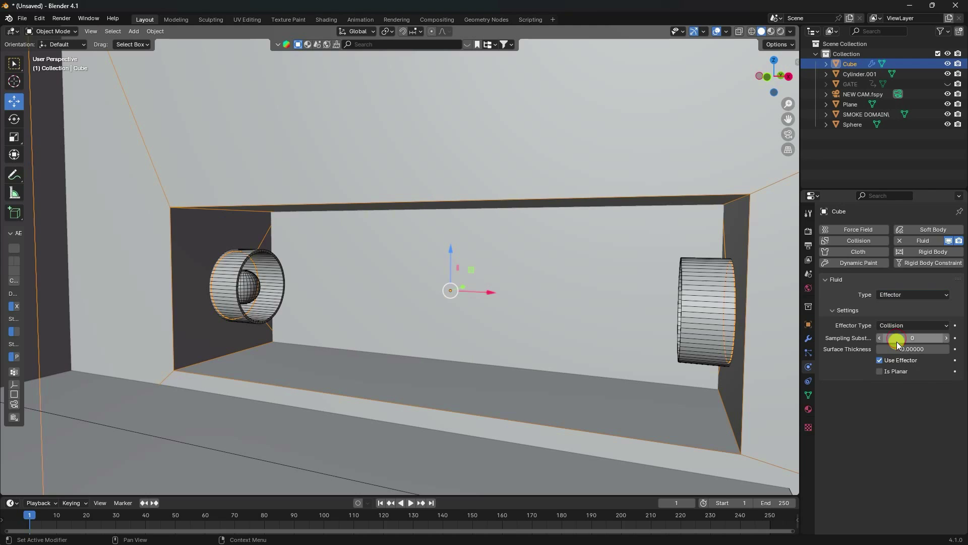
Set the wall effector's sampling substeps to 2 and surface thickness to 0.0001, and enable Is Planar.
{"action": "left_click", "coordinate": [946, 338]}
{"action": "left_click", "coordinate": [946, 338]}
{"action": "left_click", "coordinate": [924, 349]}
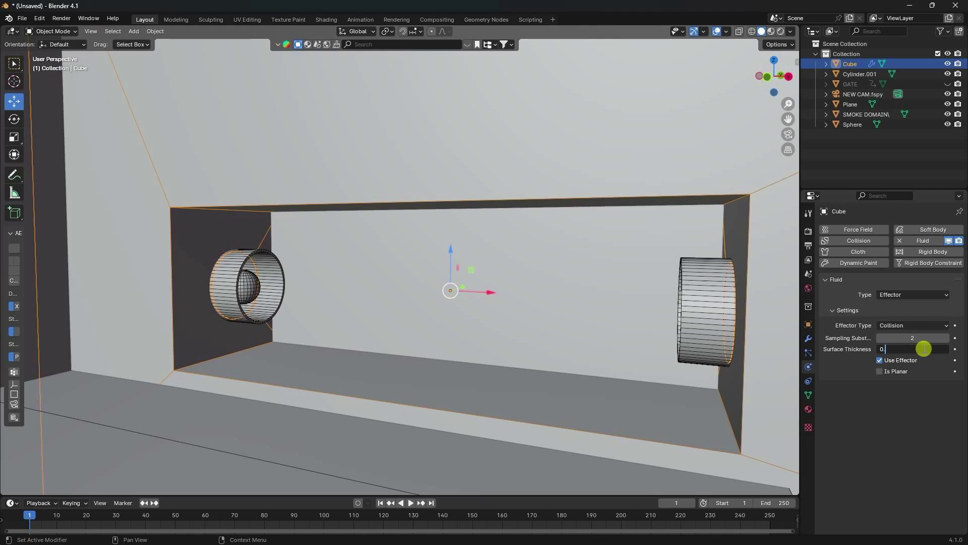
{"action": "type", "text": "0.00010"}
{"action": "key", "text": "Return"}
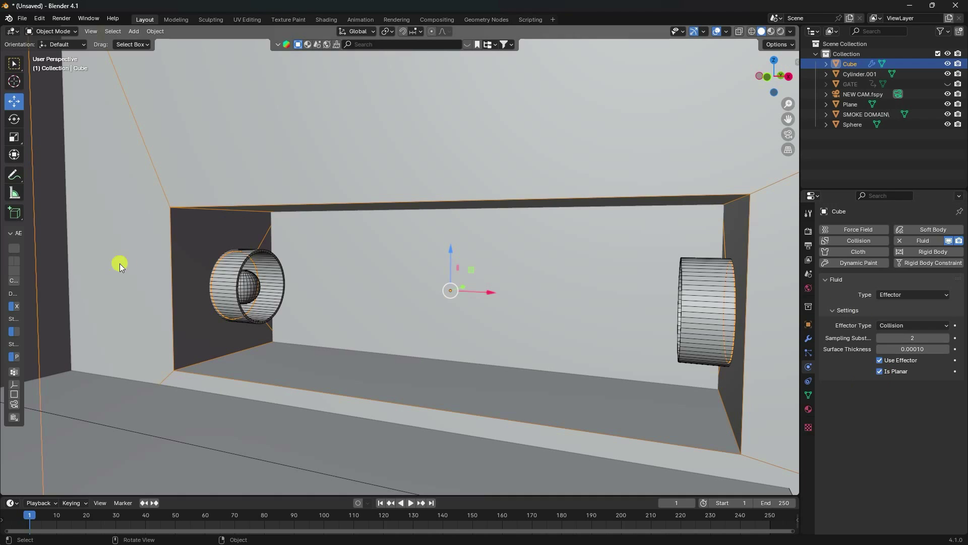
Add Fluid physics to the pipes object Cylinder.001 and make it an Effector.
{"action": "left_click", "coordinate": [232, 277]}
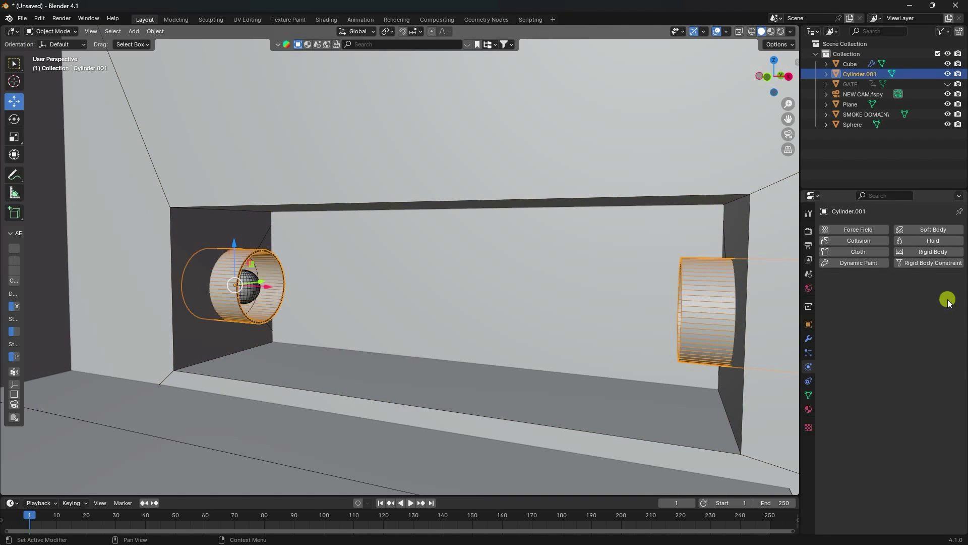
{"action": "left_click", "coordinate": [912, 241]}
{"action": "left_click", "coordinate": [884, 294]}
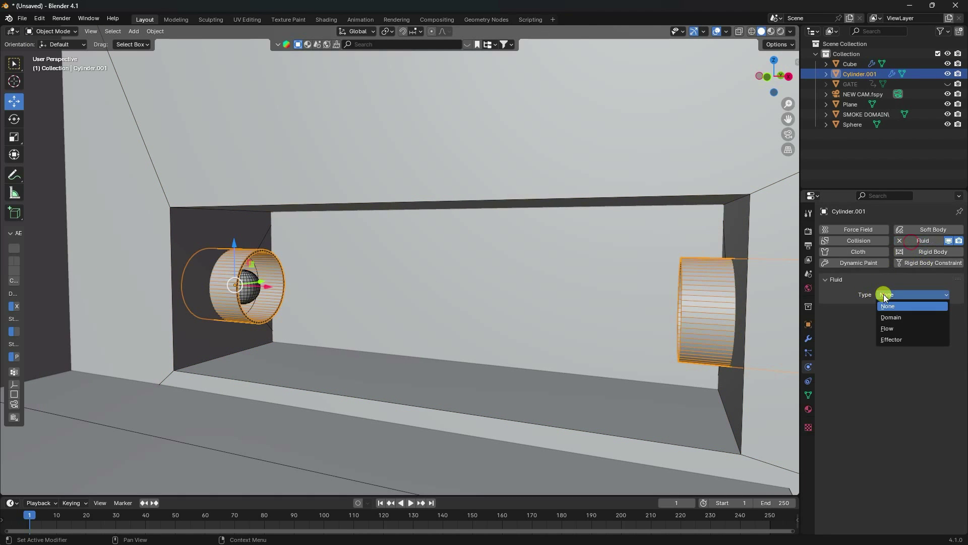
{"action": "left_click", "coordinate": [893, 339]}
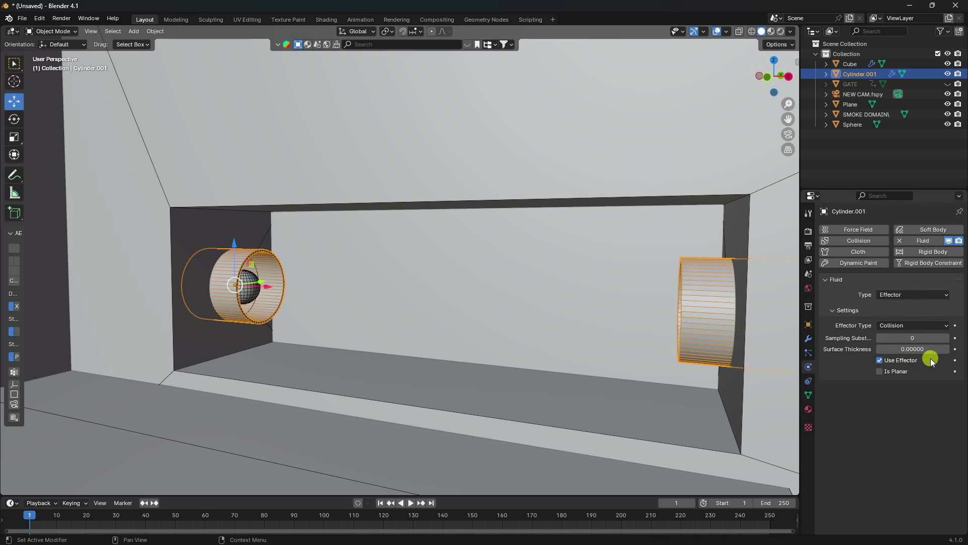
Give the pipes' effector 2 sampling substeps and a surface thickness of 0.0001, and enable Is Planar.
{"action": "left_click", "coordinate": [948, 336]}
{"action": "left_click", "coordinate": [949, 337]}
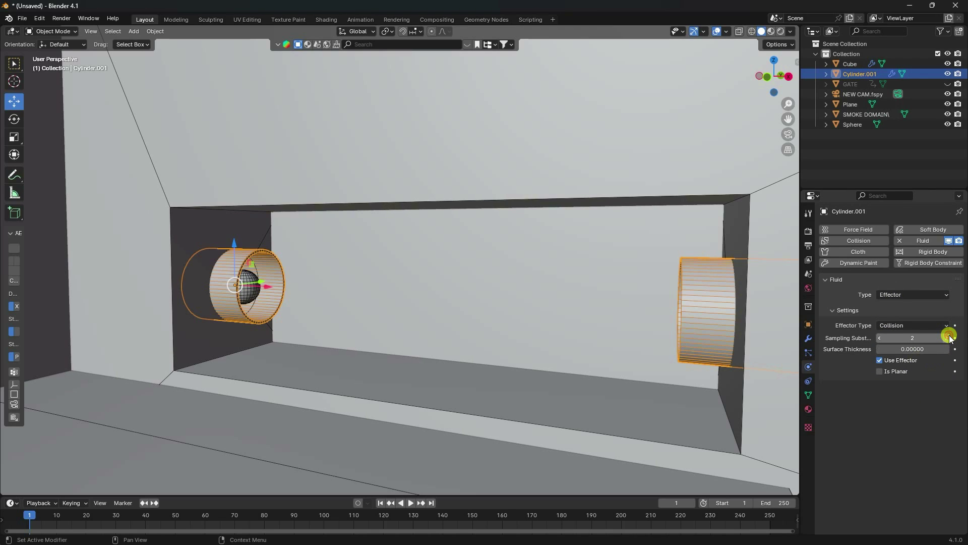
{"action": "left_click", "coordinate": [914, 348]}
{"action": "type", "text": "0."}
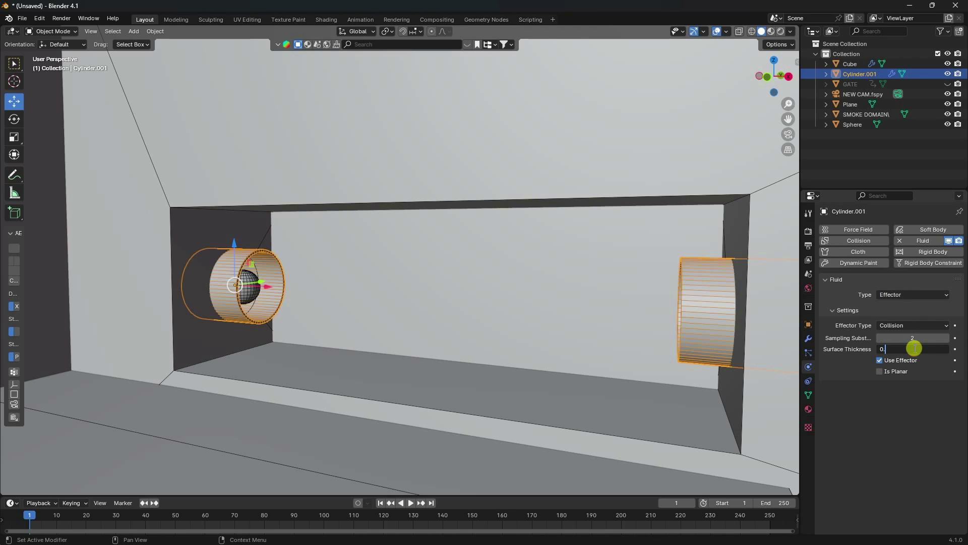
{"action": "type", "text": "0001"}
{"action": "key", "text": "Return"}
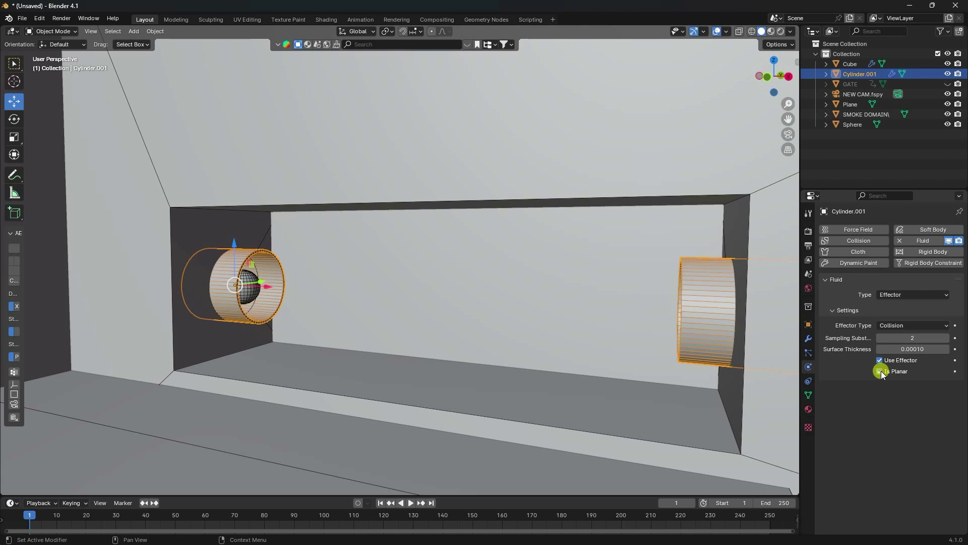
{"action": "left_click", "coordinate": [880, 371]}
Add Fluid physics to the sphere inside the pipe as a Flow object with Smoke flow type and Inflow behavior.
{"action": "middle_click_drag", "start_coordinate": [280, 291], "coordinate": [166, 306]}
{"action": "left_click", "coordinate": [159, 314]}
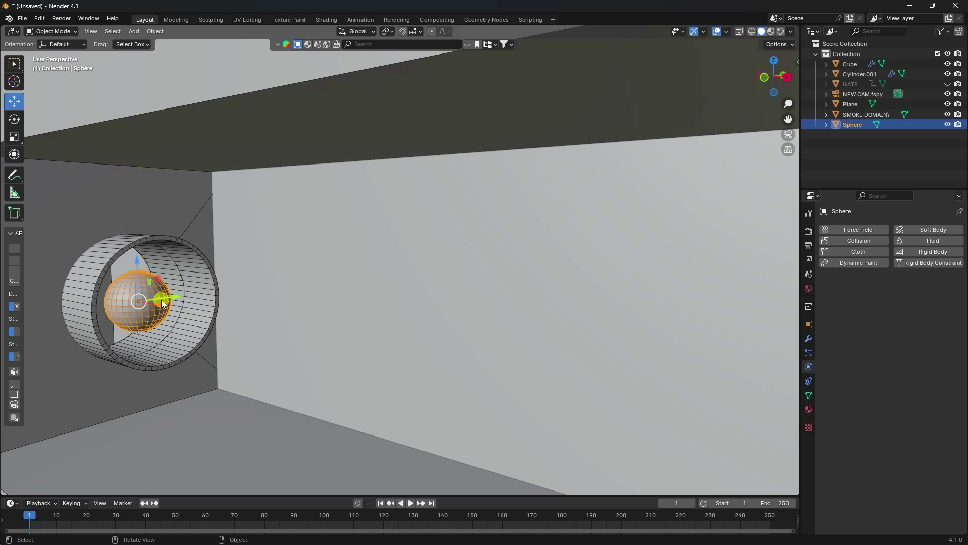
{"action": "left_click", "coordinate": [911, 240]}
{"action": "left_click", "coordinate": [891, 293]}
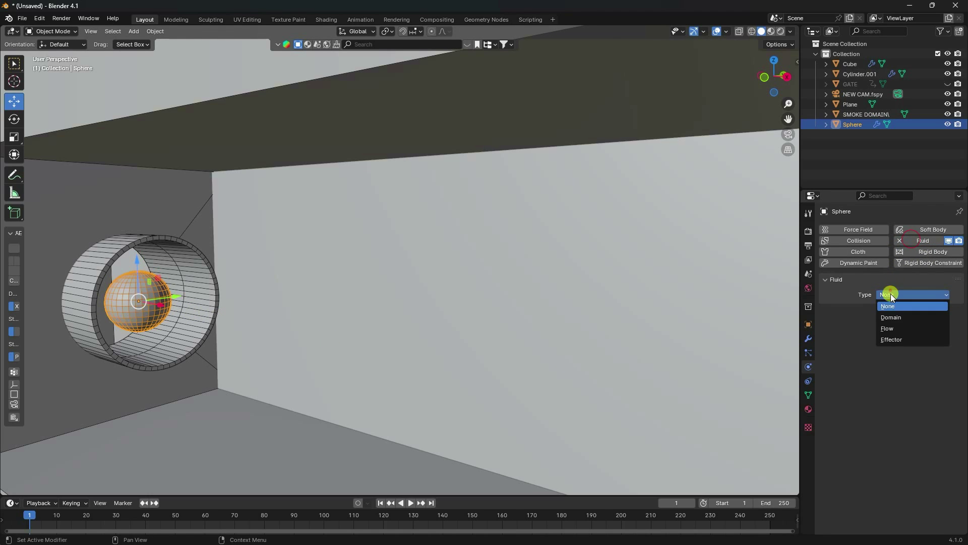
{"action": "left_click", "coordinate": [889, 328]}
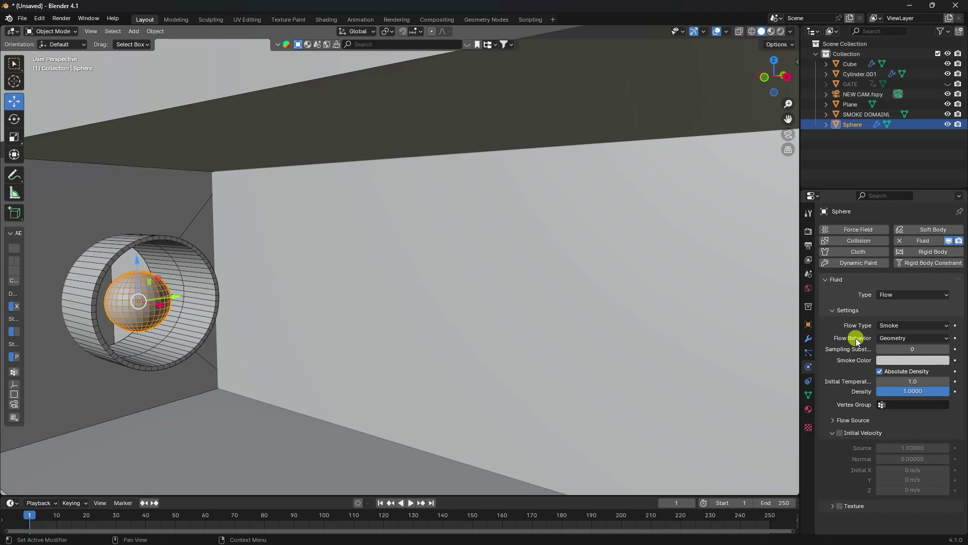
{"action": "left_click", "coordinate": [886, 324]}
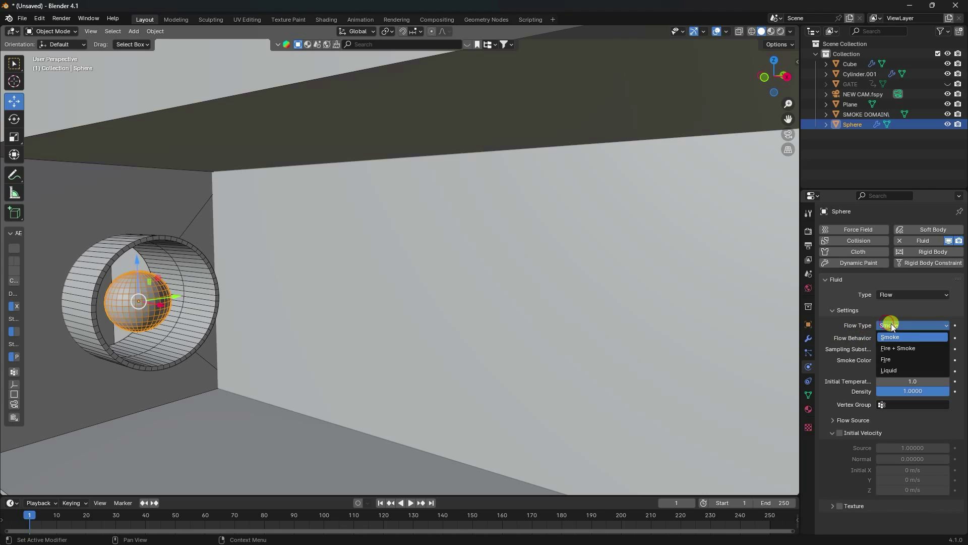
{"action": "left_click", "coordinate": [846, 337]}
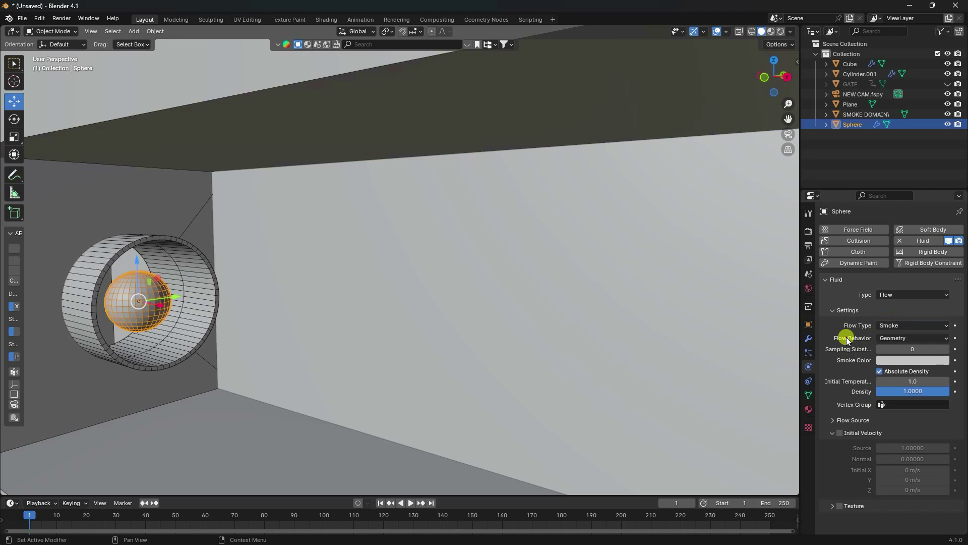
{"action": "left_click", "coordinate": [894, 338]}
{"action": "left_click", "coordinate": [897, 350]}
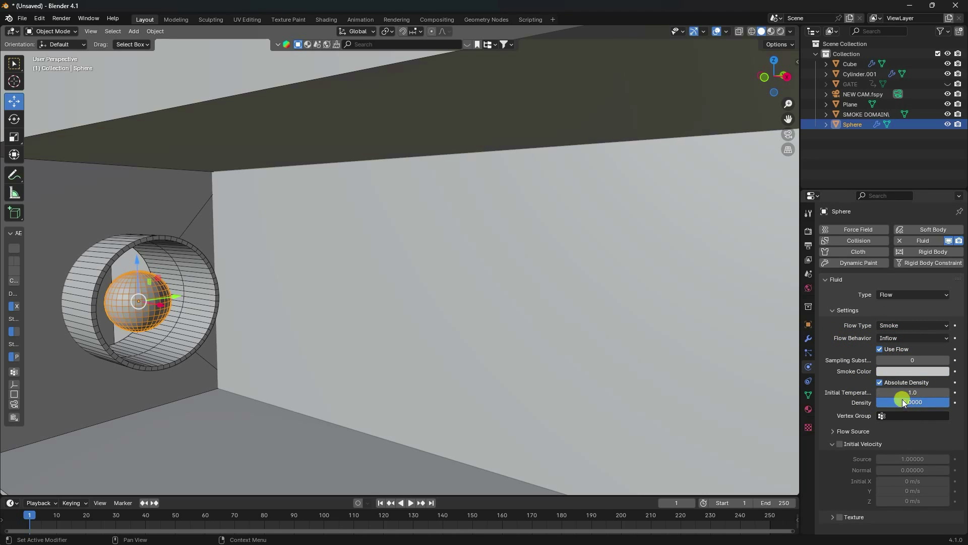
Set the sphere's smoke color to cyan with hue 0.53, saturation 1 and value 1.
{"action": "left_click", "coordinate": [907, 372]}
{"action": "left_click", "coordinate": [888, 337]}
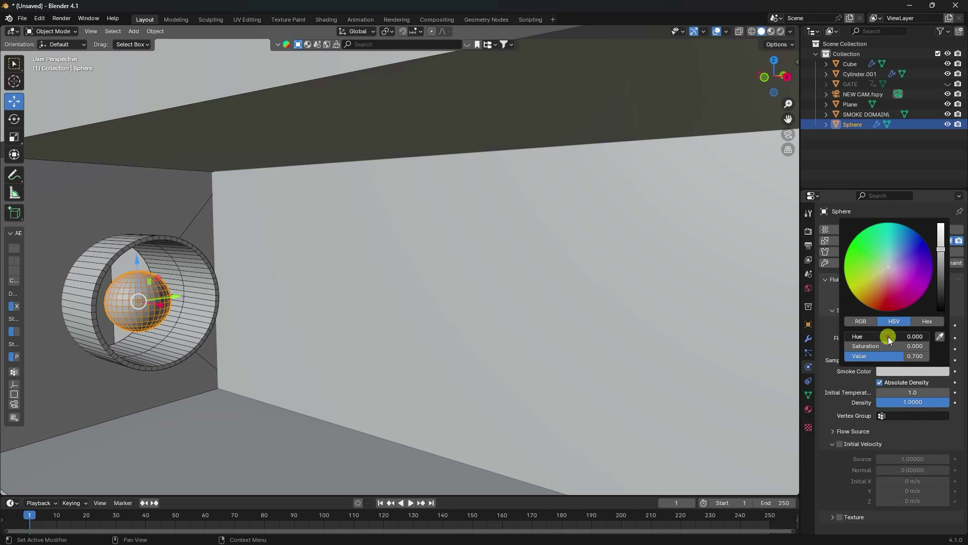
{"action": "type", "text": "0.53"}
{"action": "key", "text": "Return"}
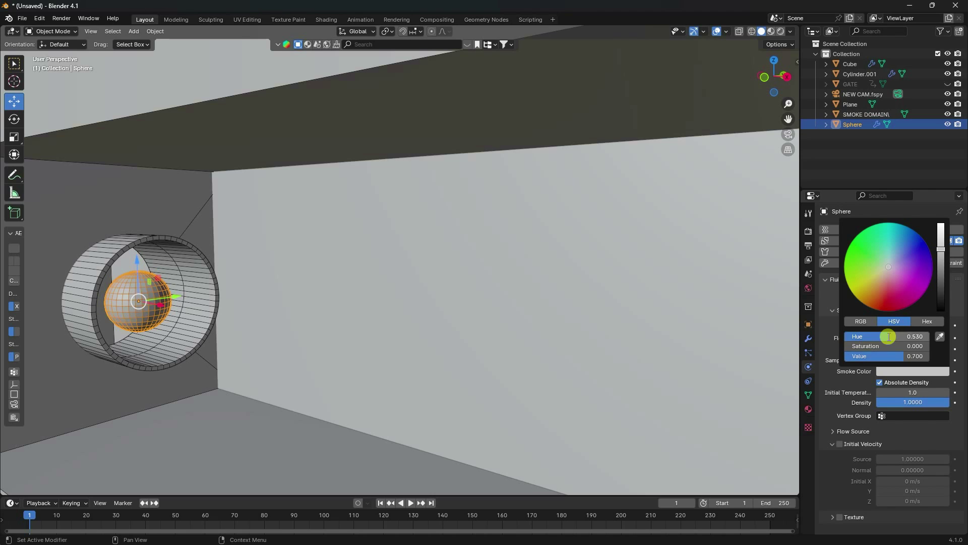
{"action": "left_click", "coordinate": [886, 345]}
{"action": "type", "text": "1"}
{"action": "key", "text": "Return"}
{"action": "left_click", "coordinate": [895, 356]}
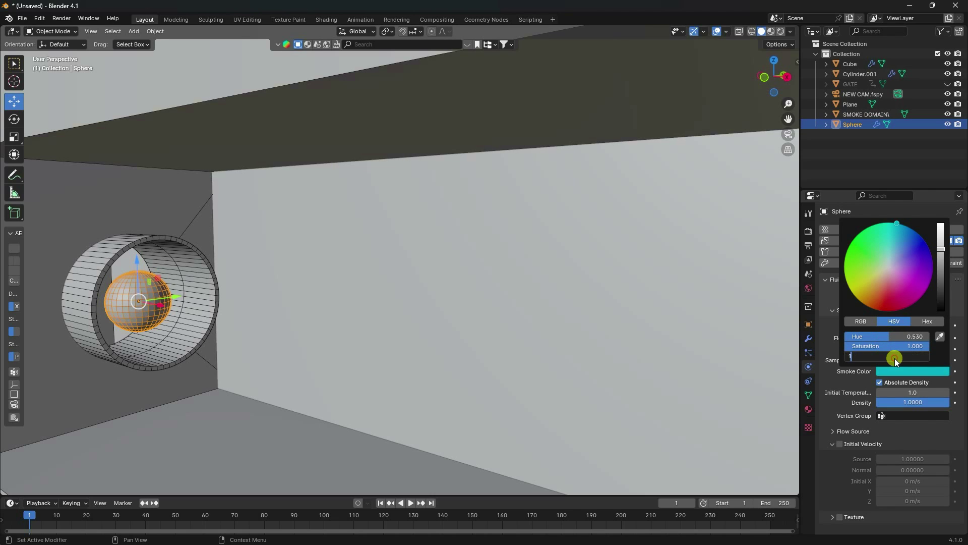
{"action": "type", "text": "1"}
{"action": "key", "text": "Return"}
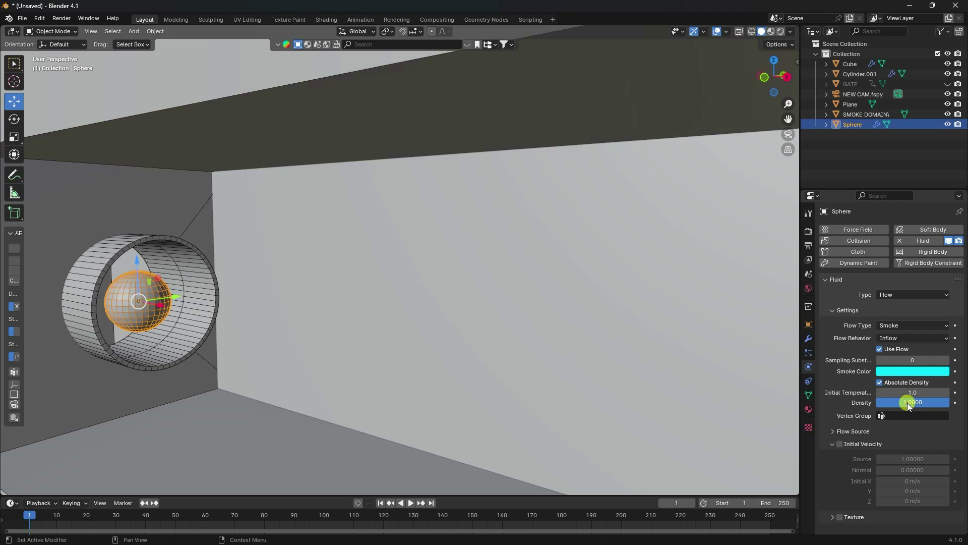
Set the sphere's smoke density to 1.2 and enable Initial Velocity with 4 m/s along X.
{"action": "left_click", "coordinate": [908, 404]}
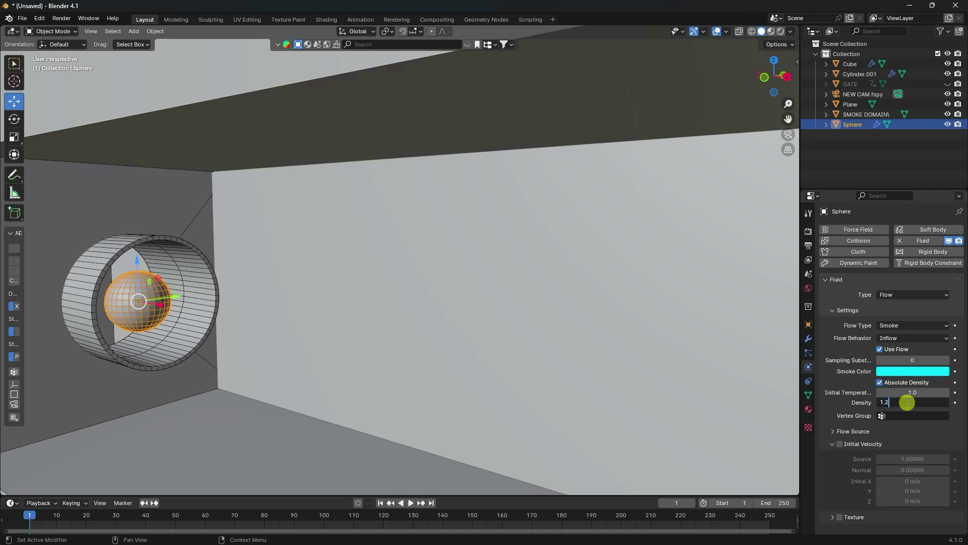
{"action": "key", "text": "Return"}
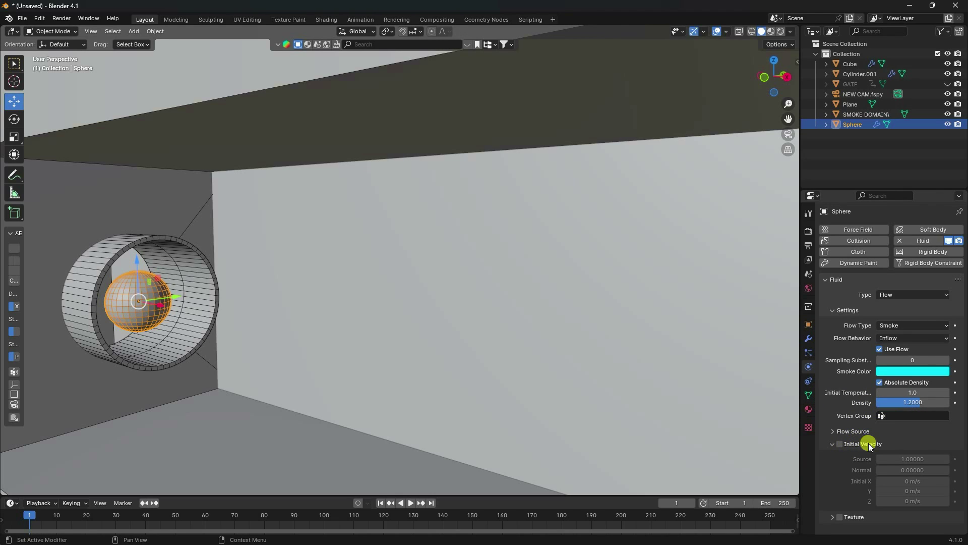
{"action": "left_click", "coordinate": [840, 444]}
{"action": "scroll", "coordinate": [393, 325], "scroll_direction": "down", "scroll_amount": 2}
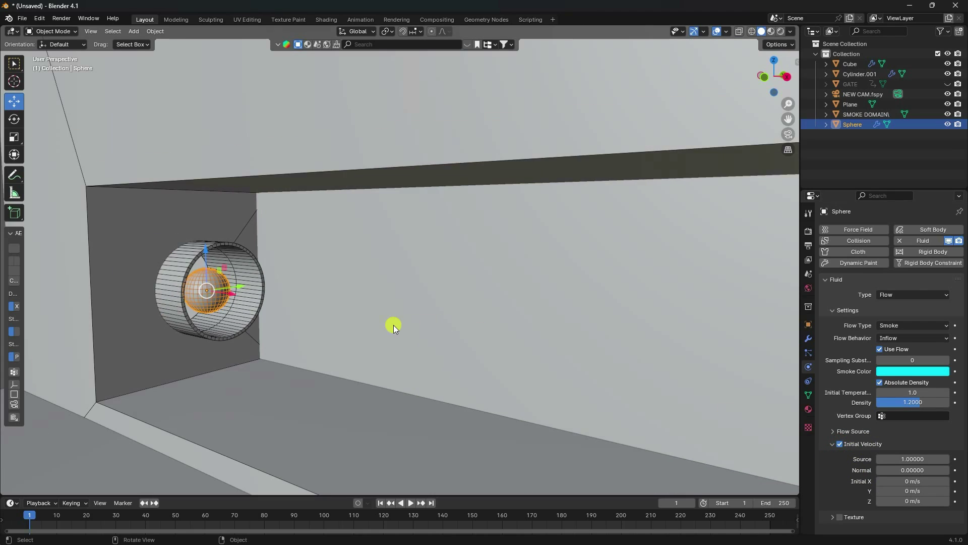
{"action": "middle_click_drag", "start_coordinate": [393, 324], "coordinate": [207, 308]}
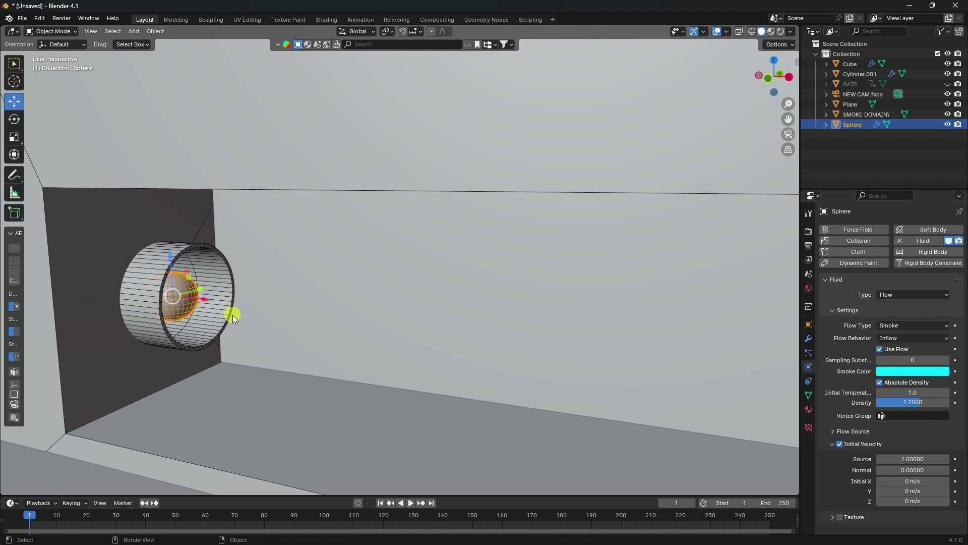
{"action": "mouse_move", "coordinate": [916, 527]}
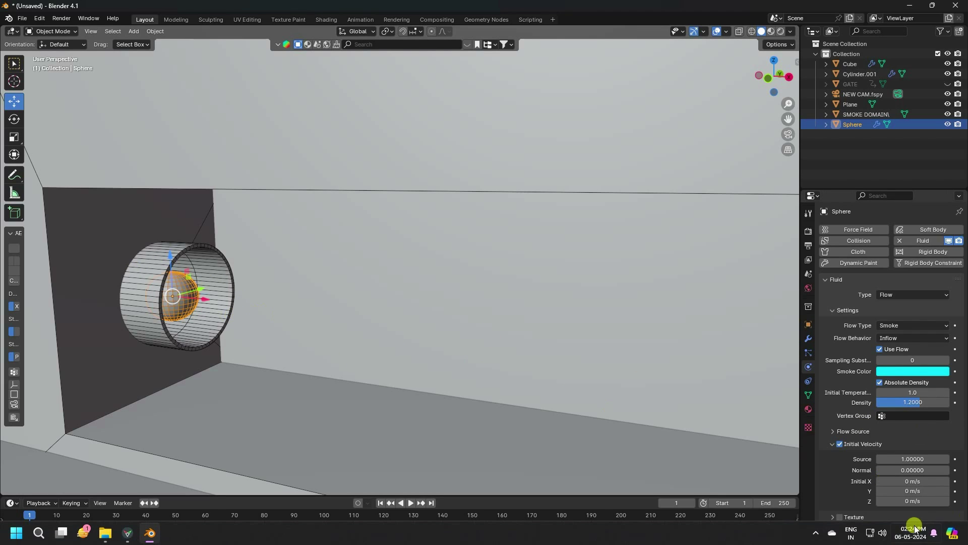
{"action": "left_click", "coordinate": [910, 482]}
{"action": "type", "text": "4"}
{"action": "key", "text": "Return"}
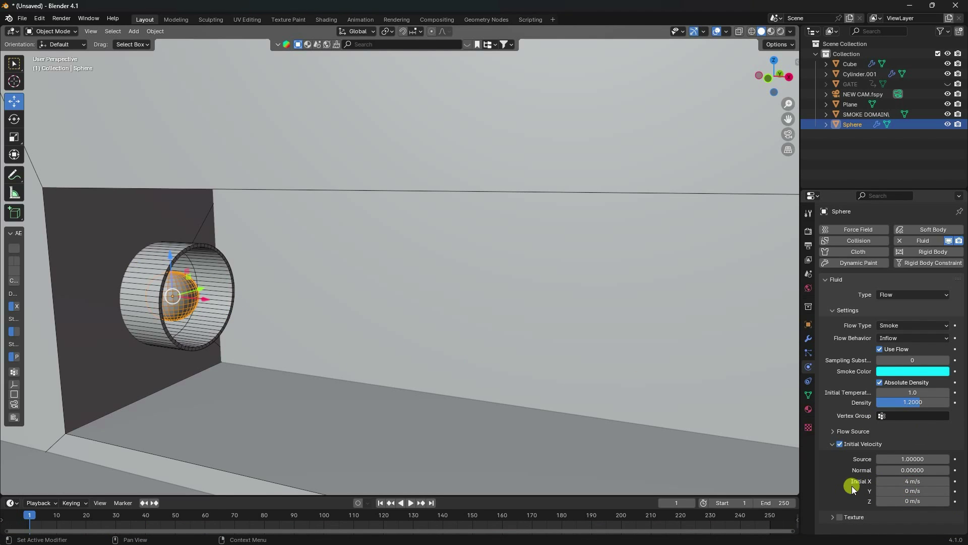
Add Fluid physics to the smoke domain box as a Domain and set its resolution divisions to 64.
{"action": "scroll", "coordinate": [411, 369], "scroll_direction": "down", "scroll_amount": 8}
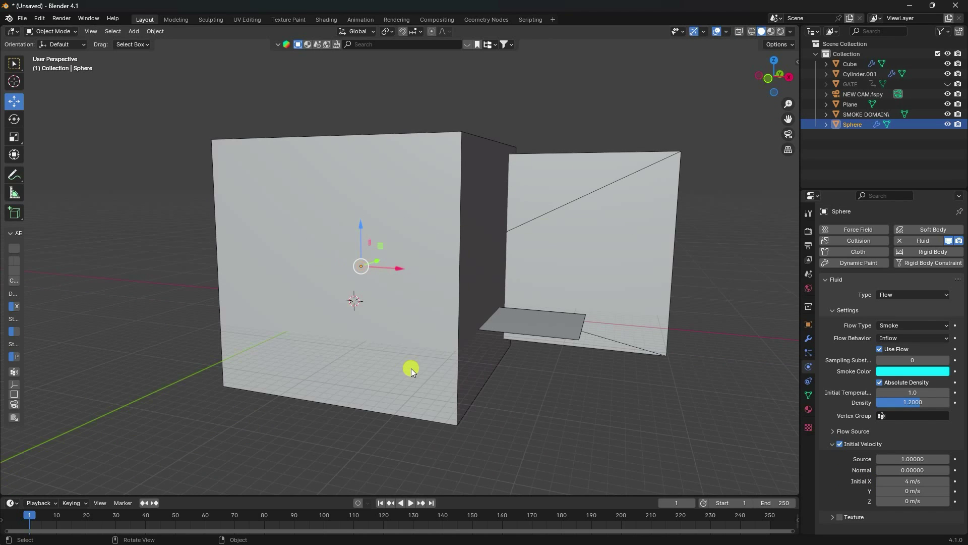
{"action": "middle_click_drag", "start_coordinate": [411, 368], "coordinate": [391, 281]}
{"action": "left_click", "coordinate": [382, 183]}
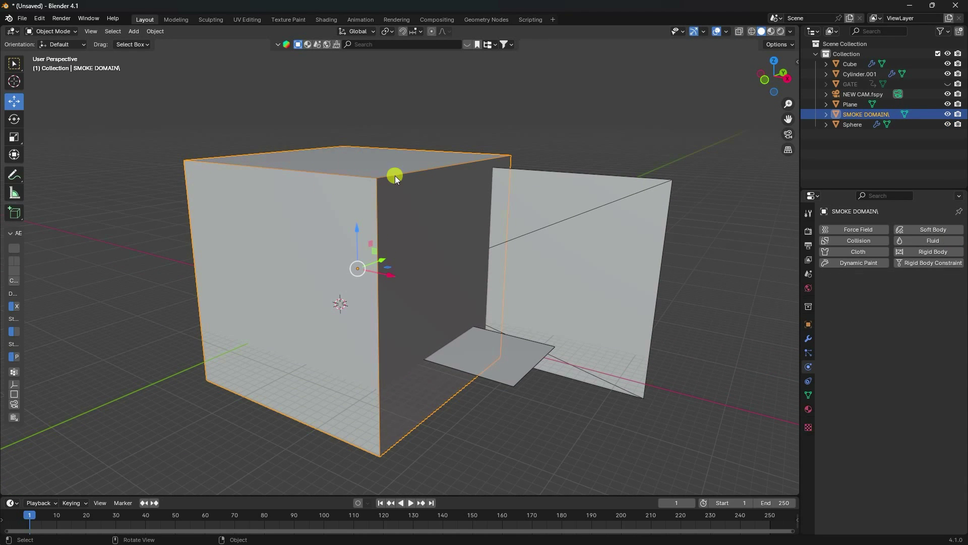
{"action": "left_click", "coordinate": [926, 239]}
{"action": "left_click", "coordinate": [894, 294]}
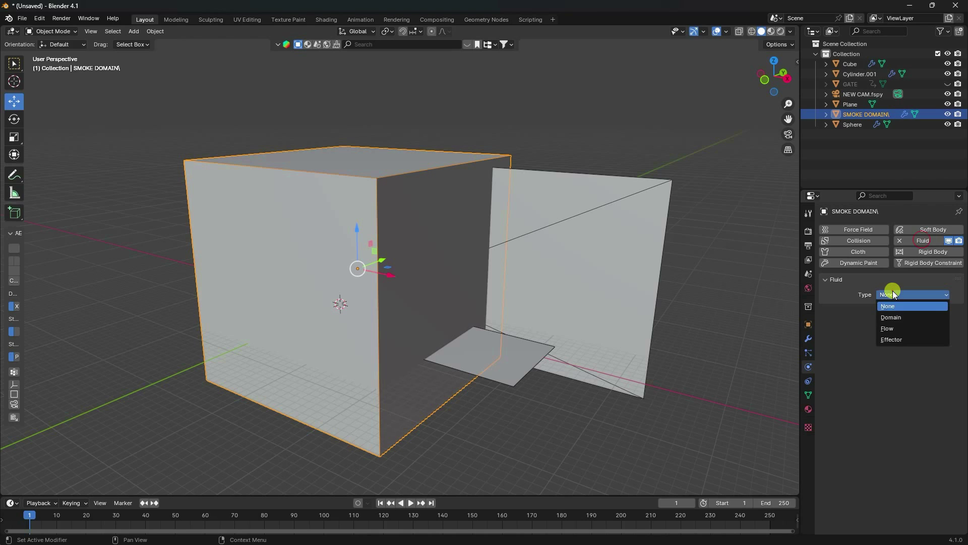
{"action": "left_click", "coordinate": [894, 316]}
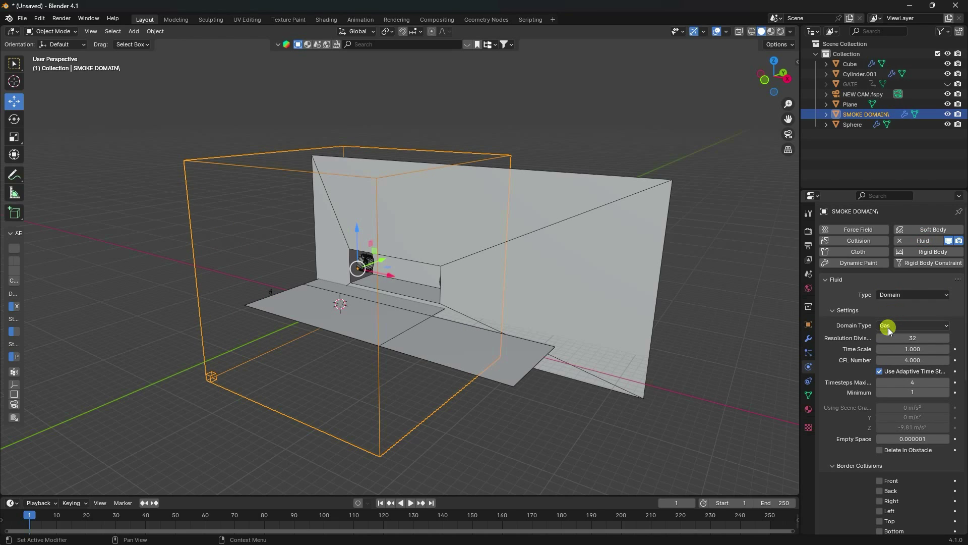
{"action": "left_click", "coordinate": [907, 336]}
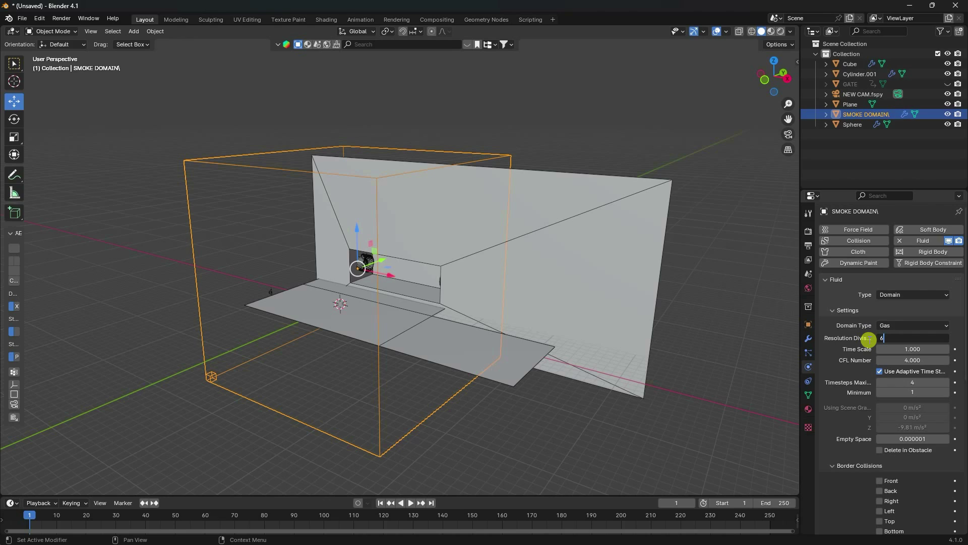
Enable Adaptive Domain on the smoke domain with a margin of 2 and a threshold of 0.00001.
{"action": "scroll", "coordinate": [861, 373], "scroll_direction": "down", "scroll_amount": 4}
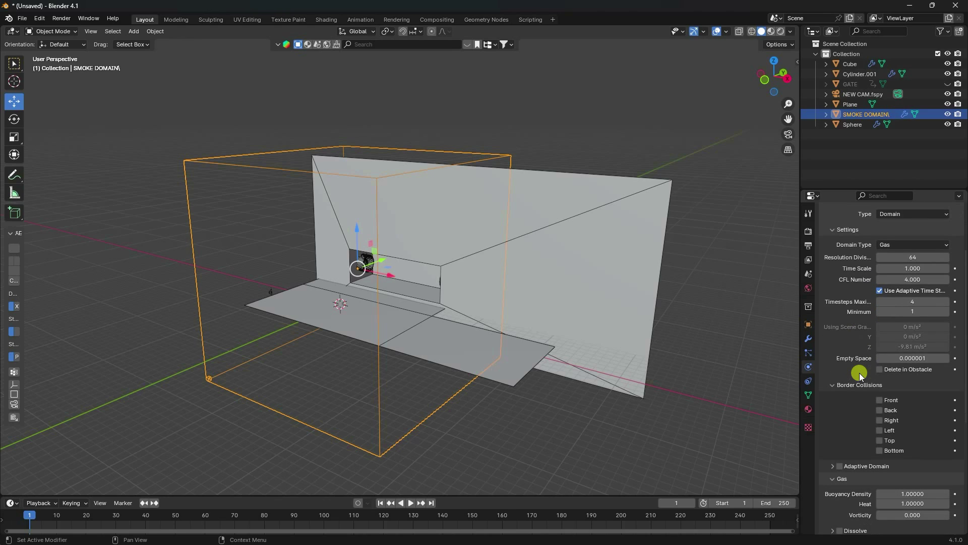
{"action": "scroll", "coordinate": [855, 386], "scroll_direction": "down", "scroll_amount": 5}
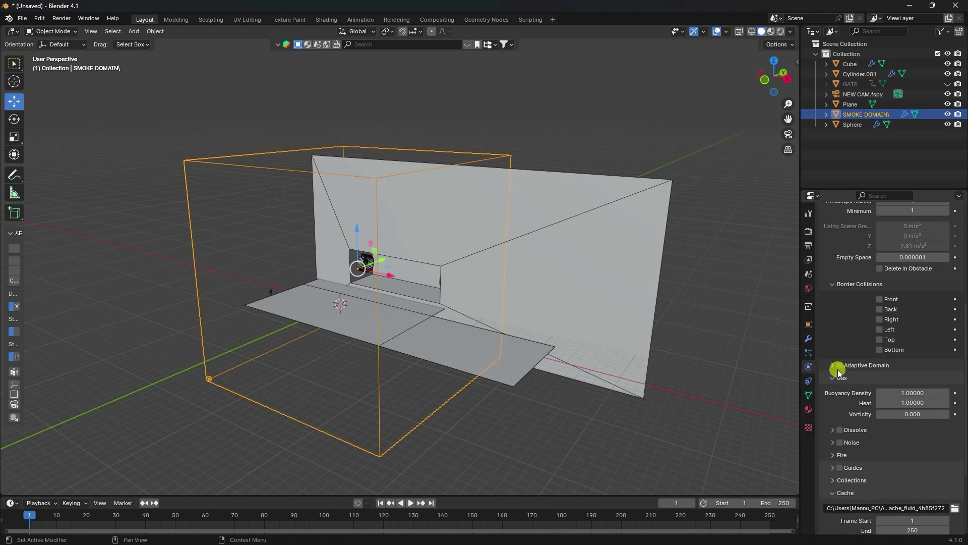
{"action": "left_click", "coordinate": [839, 367]}
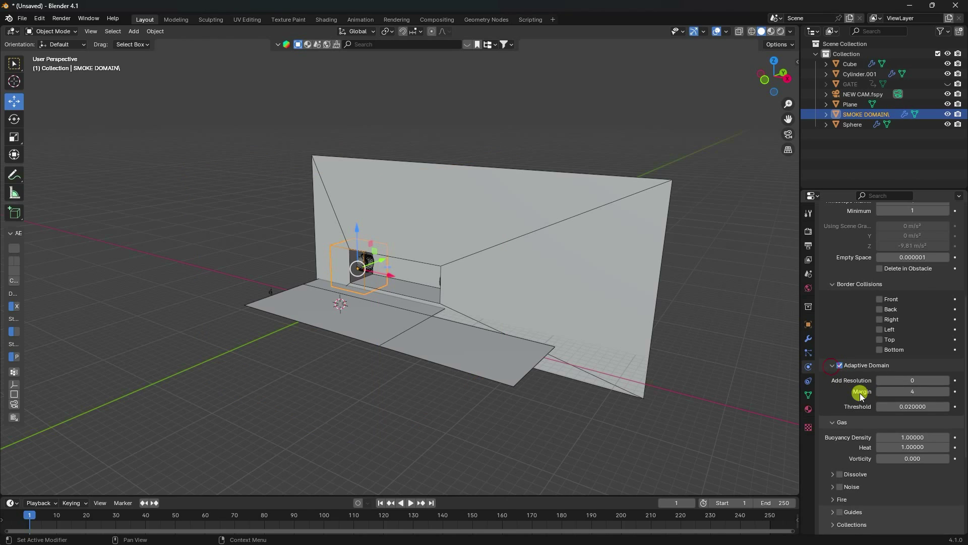
{"action": "left_click", "coordinate": [915, 391]}
{"action": "type", "text": "2"}
{"action": "key", "text": "Return"}
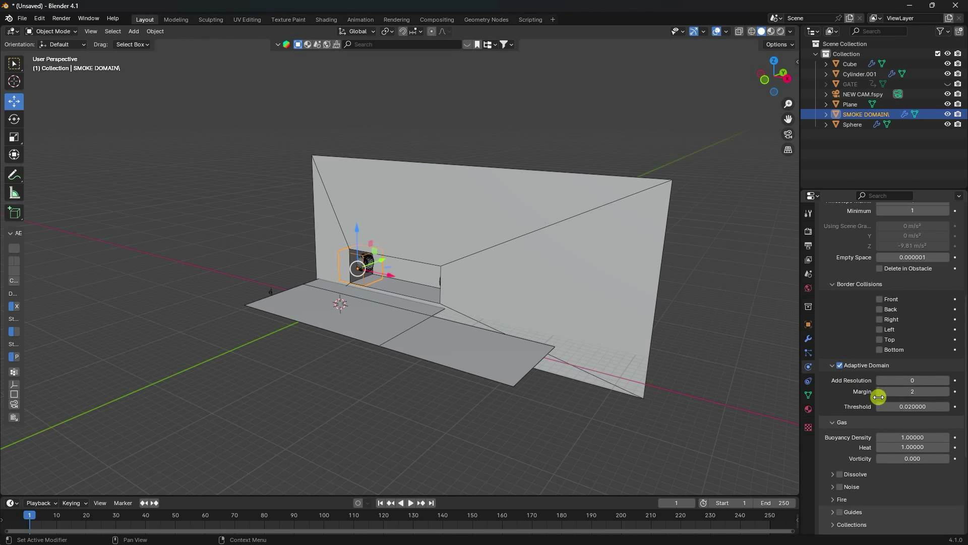
{"action": "left_click", "coordinate": [925, 407]}
{"action": "type", "text": "0.00"}
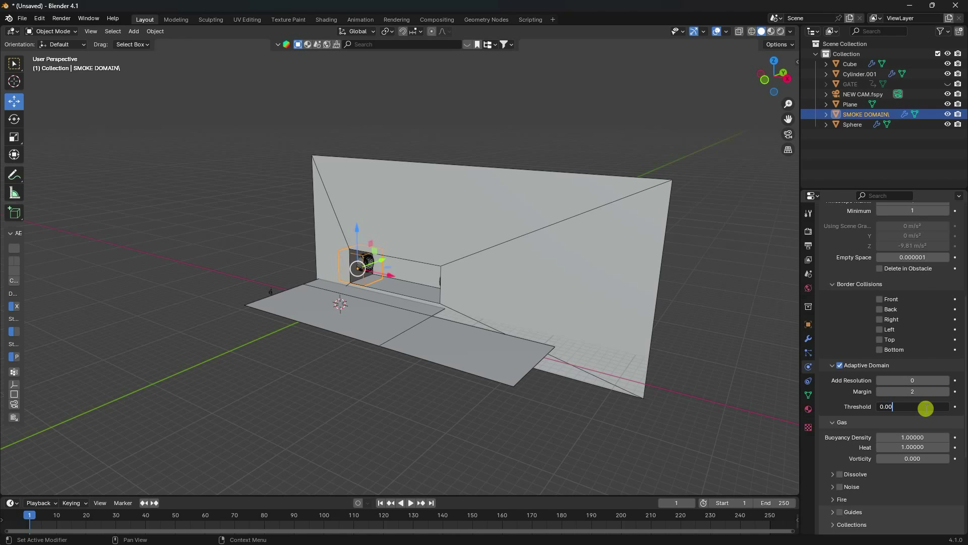
{"action": "type", "text": "001"}
{"action": "key", "text": "Return"}
Set the domain's gas buoyancy density and heat both to 0.
{"action": "left_click", "coordinate": [910, 437]}
{"action": "type", "text": "0"}
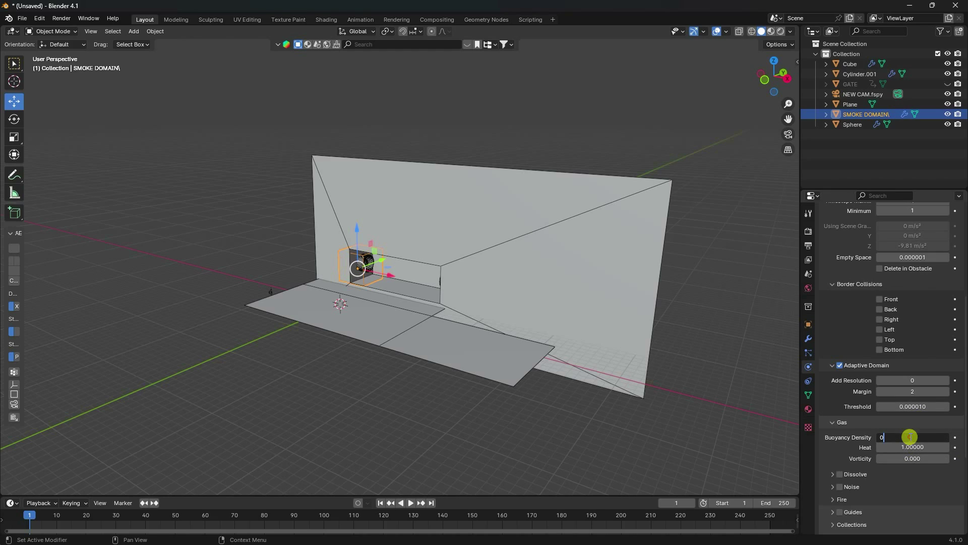
{"action": "key", "text": "Return"}
{"action": "left_click", "coordinate": [910, 447]}
{"action": "type", "text": "0"}
{"action": "key", "text": "Return"}
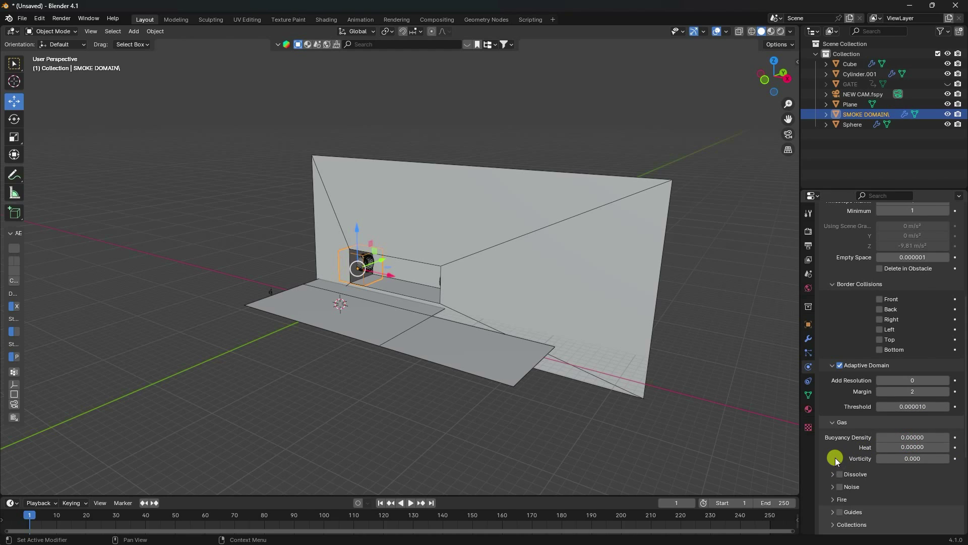
Enable Dissolve for the domain's smoke and set its time to 90.
{"action": "scroll", "coordinate": [836, 460], "scroll_direction": "down", "scroll_amount": 4}
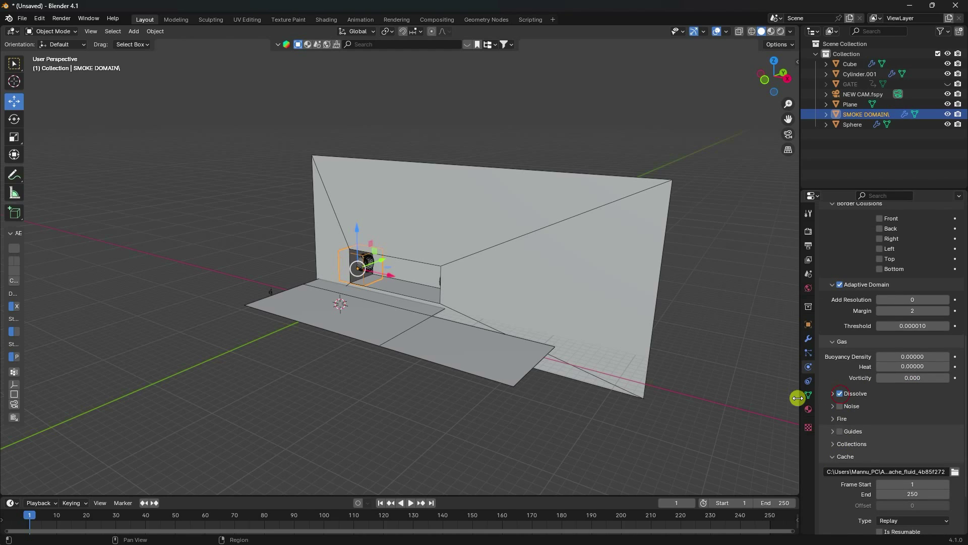
{"action": "left_click", "coordinate": [832, 394]}
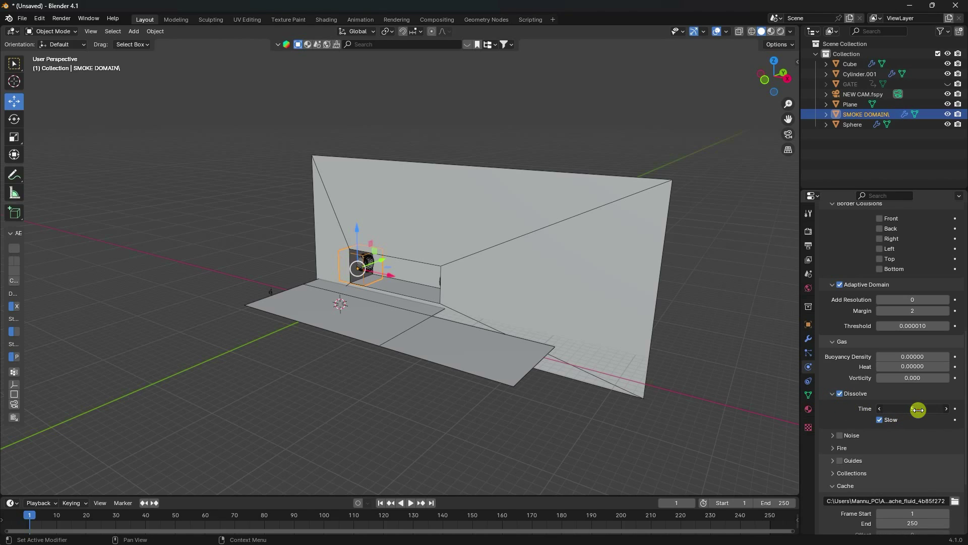
{"action": "key", "text": "Return"}
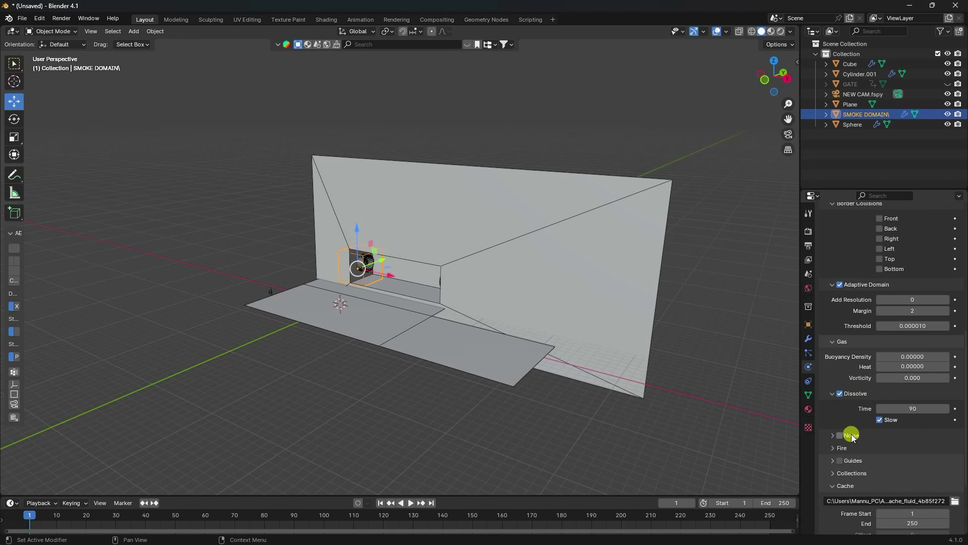
Enable Noise on the smoke domain and set its upres factor to 3.
{"action": "left_click", "coordinate": [841, 438]}
{"action": "left_click", "coordinate": [913, 450]}
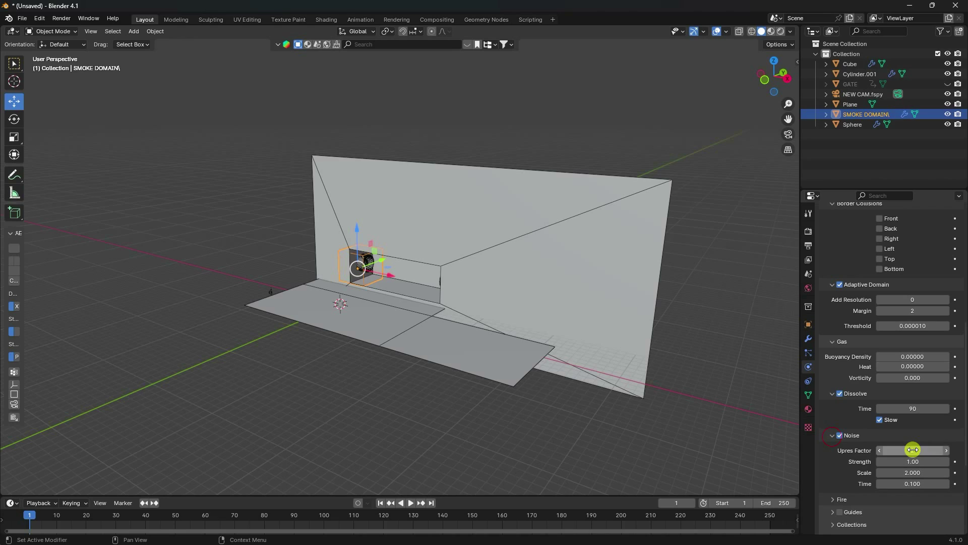
{"action": "type", "text": "32"}
{"action": "double_click", "coordinate": [910, 450]}
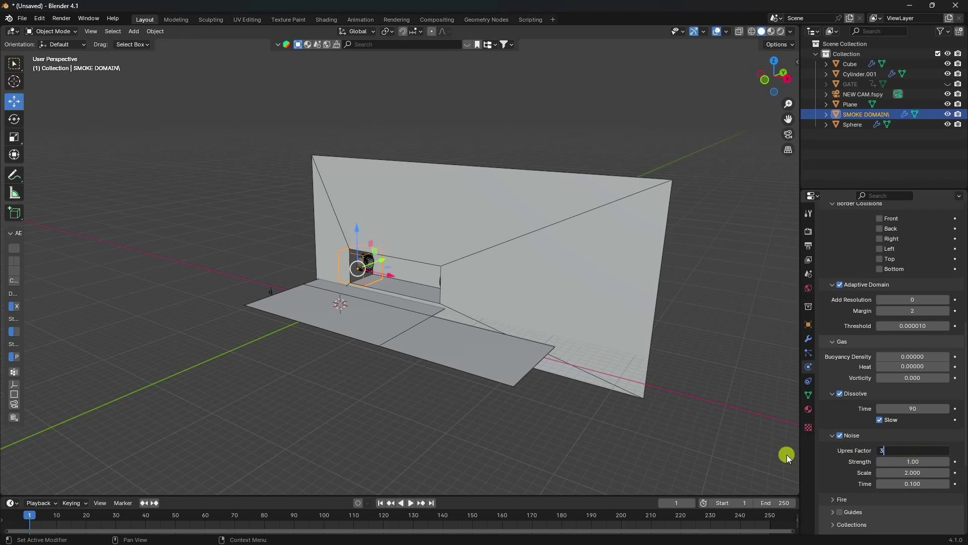
{"action": "type", "text": "3"}
{"action": "key", "text": "Return"}
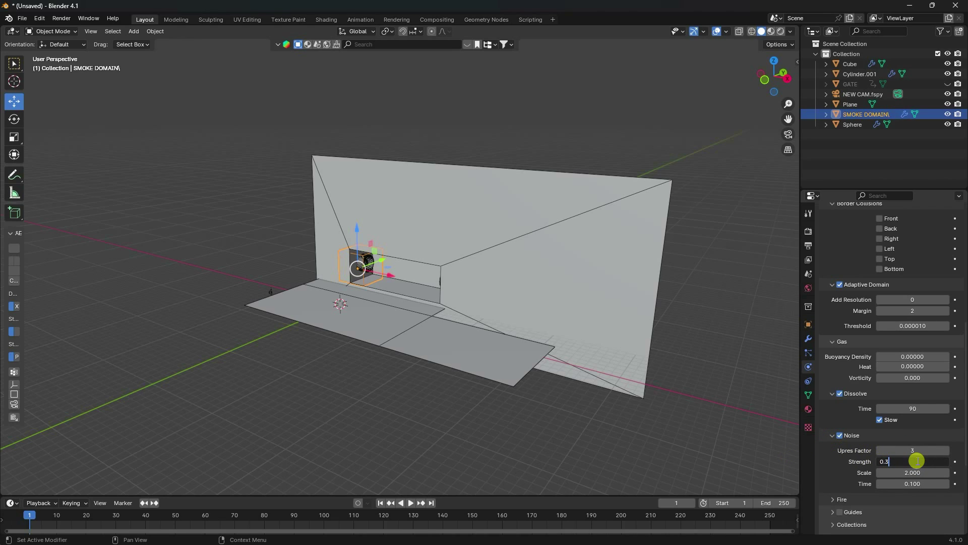
Set the domain's noise strength to 0.3 and noise scale to 0.1.
{"action": "left_click", "coordinate": [916, 461]}
{"action": "type", "text": "0.3"}
{"action": "key", "text": "Return"}
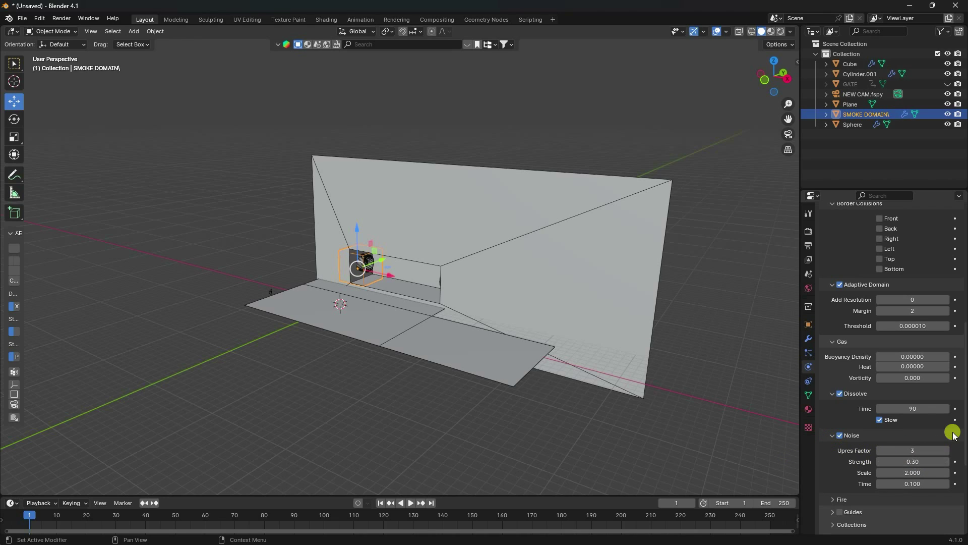
{"action": "left_click", "coordinate": [906, 469]}
{"action": "type", "text": "0.1"}
{"action": "key", "text": "Return"}
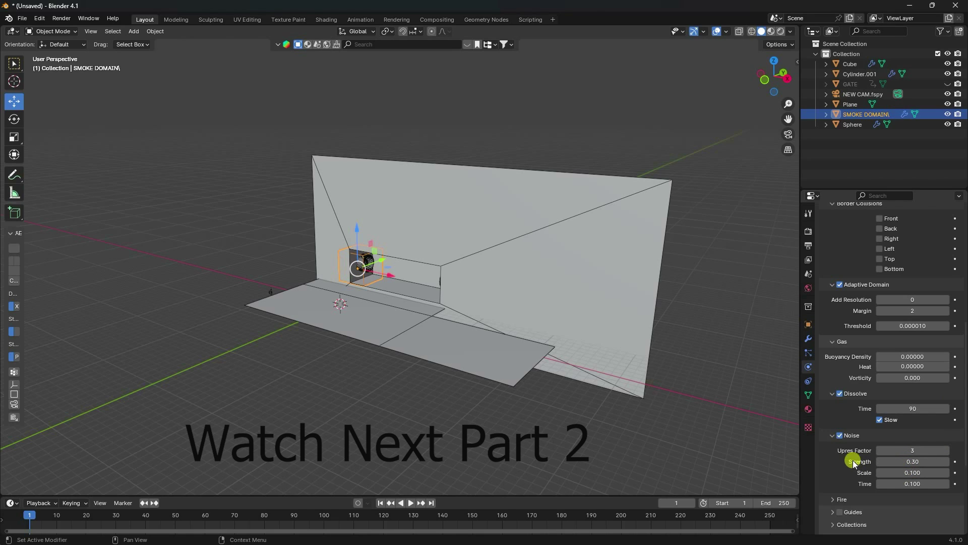
Set the domain's cache type to All and start baking the whole smoke simulation.
{"action": "scroll", "coordinate": [848, 460], "scroll_direction": "down", "scroll_amount": 6}
{"action": "scroll", "coordinate": [847, 460], "scroll_direction": "down", "scroll_amount": 1}
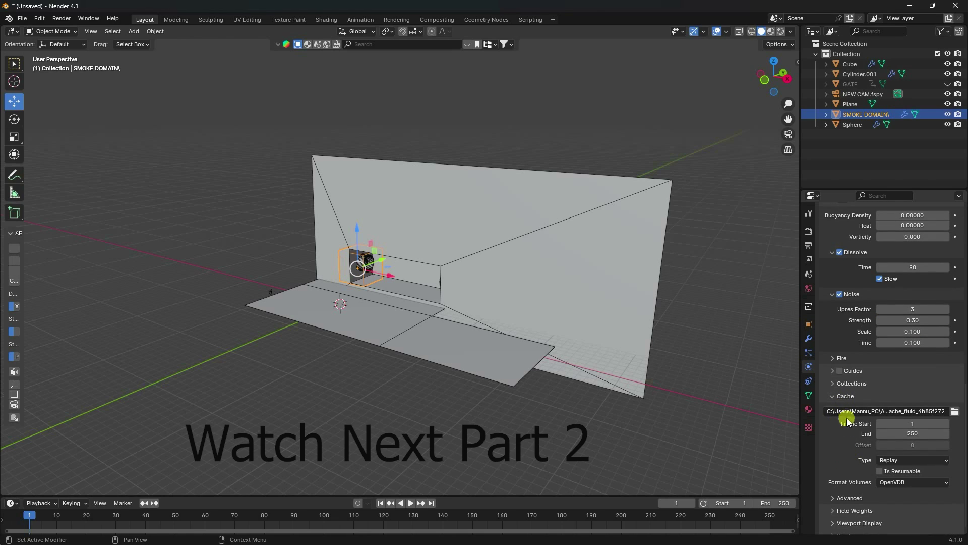
{"action": "left_click", "coordinate": [894, 460]}
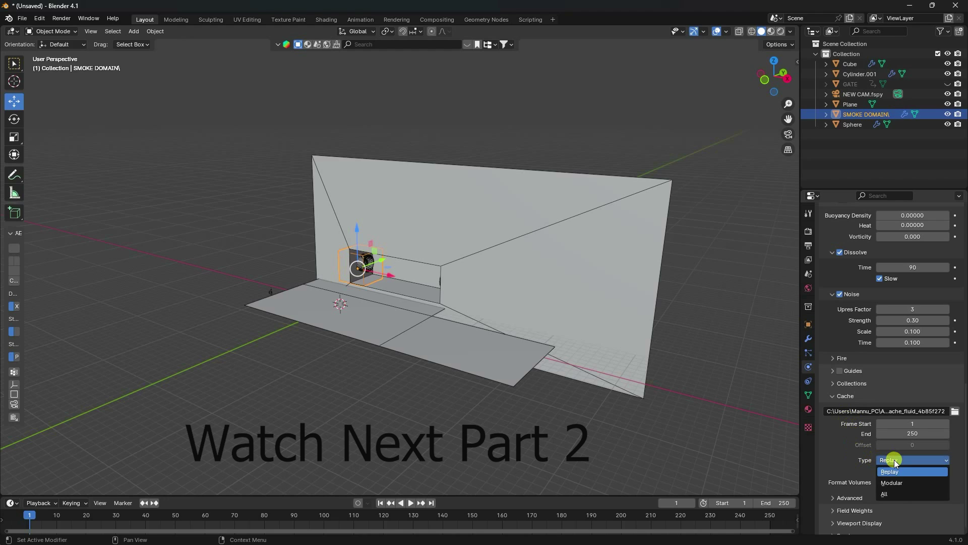
{"action": "left_click", "coordinate": [886, 495]}
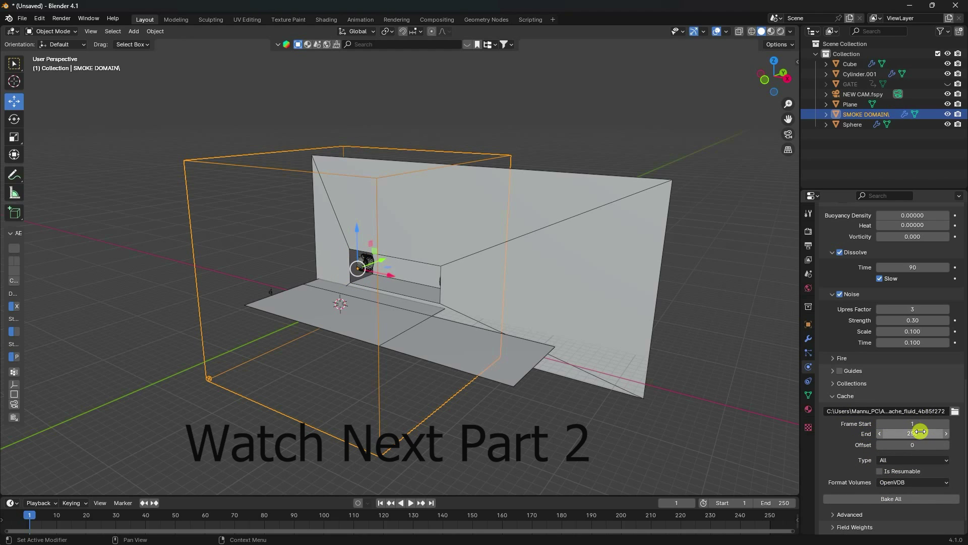
{"action": "left_click", "coordinate": [882, 498]}
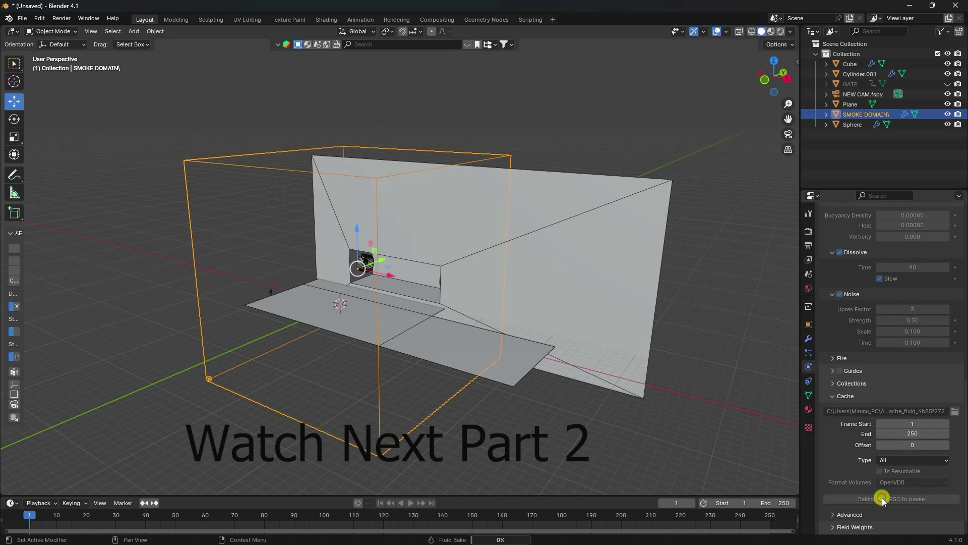